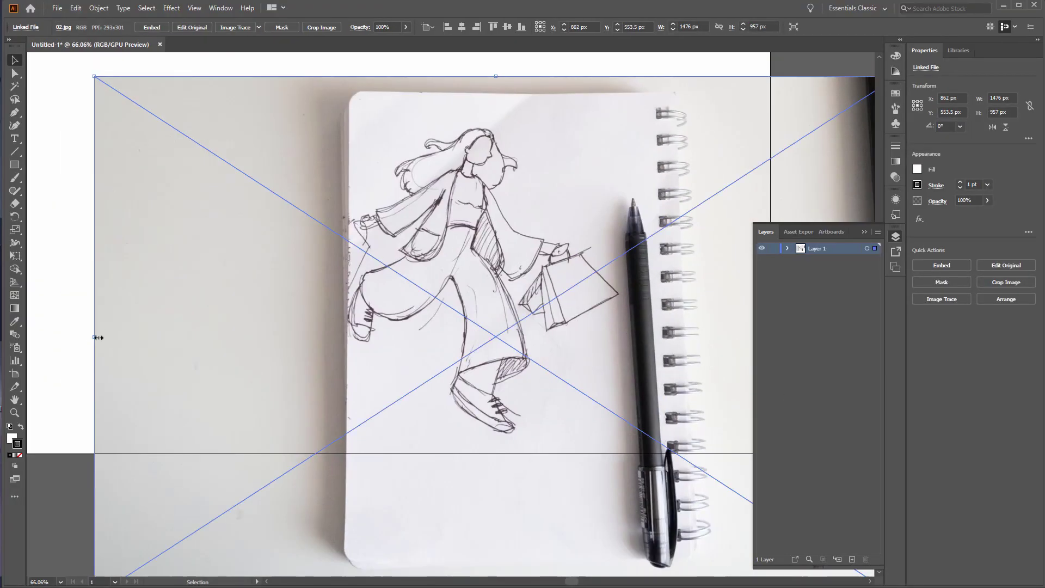
- Resize and position the sketch photo over the artboard, faded to 30% opacity
left_click_drag(98, 337, 42, 348)
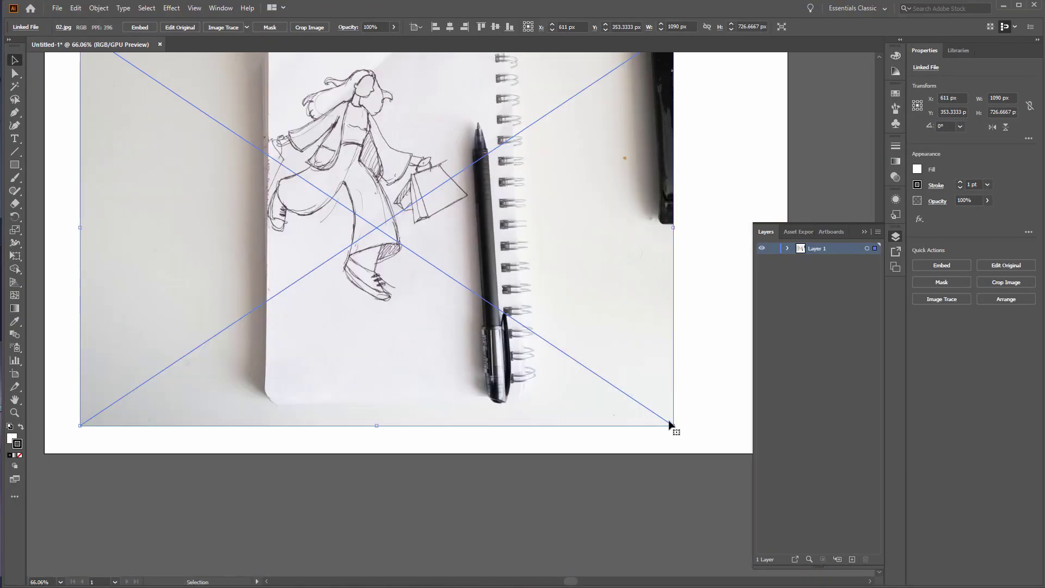
mouse_move(672, 427)
left_mouse_down()
mouse_move(824, 528)
mouse_move(870, 265)
left_mouse_up()
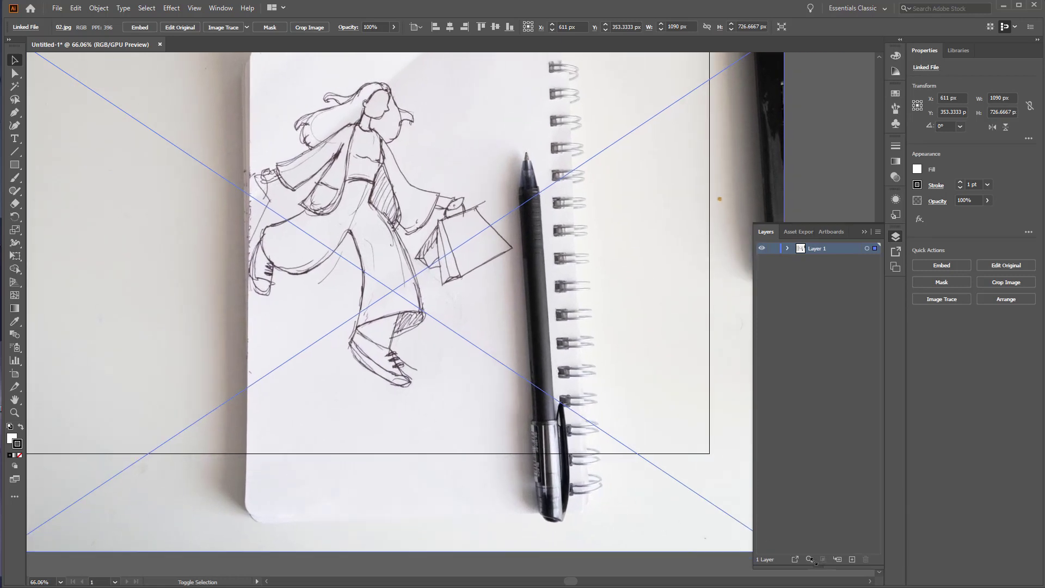
type("4")
key("Return")
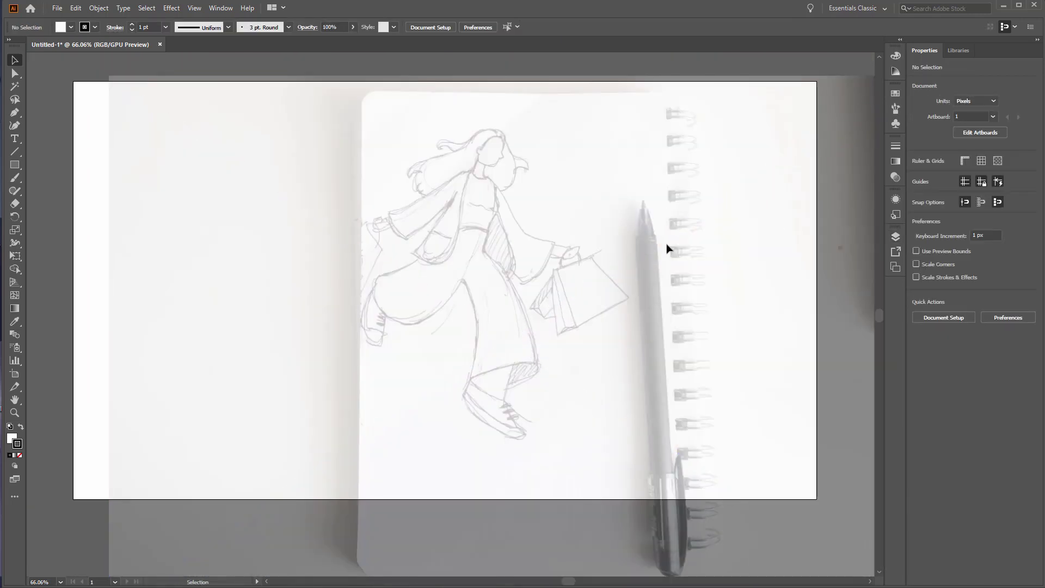
- Set up the Pencil tool with no fill for tracing over the sketch
key("ctrl+1")
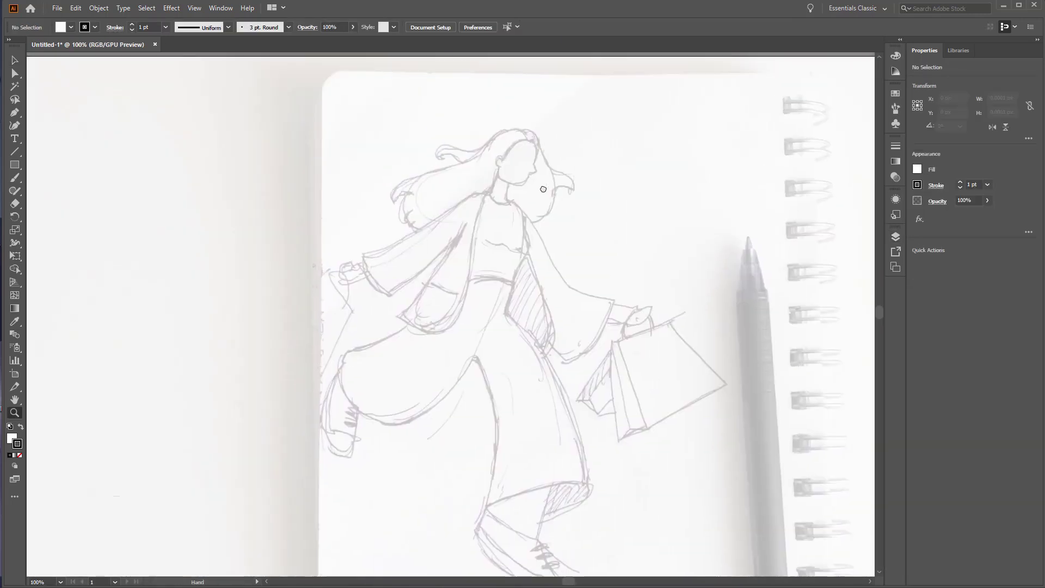
key("n")
left_click(12, 436)
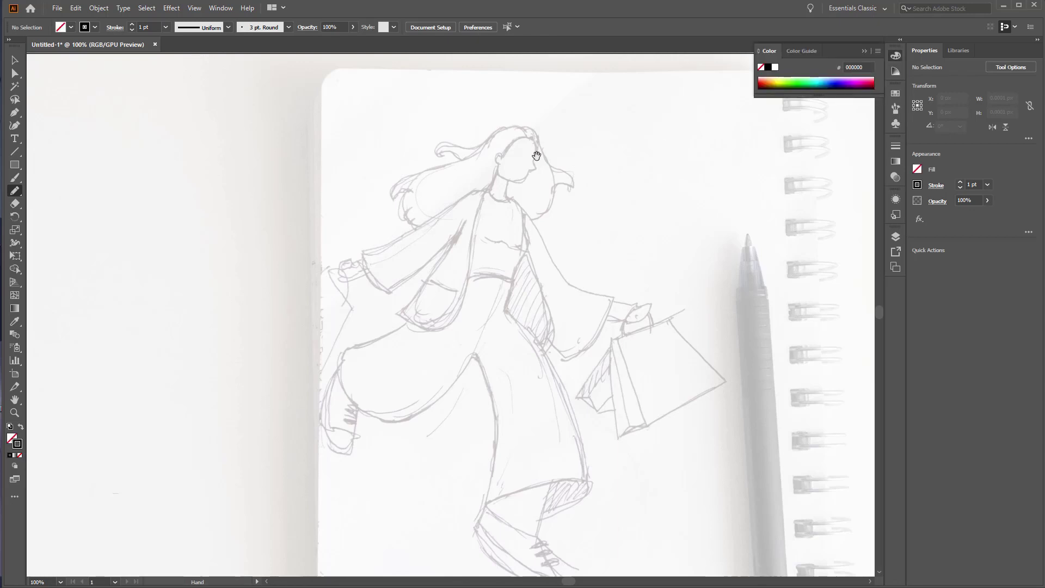
- Redraw the flowing hair outline around the head as a single closed black path
mouse_move(536, 156)
left_mouse_down()
mouse_move(613, 170)
mouse_move(528, 180)
left_mouse_up()
key("ctrl+z")
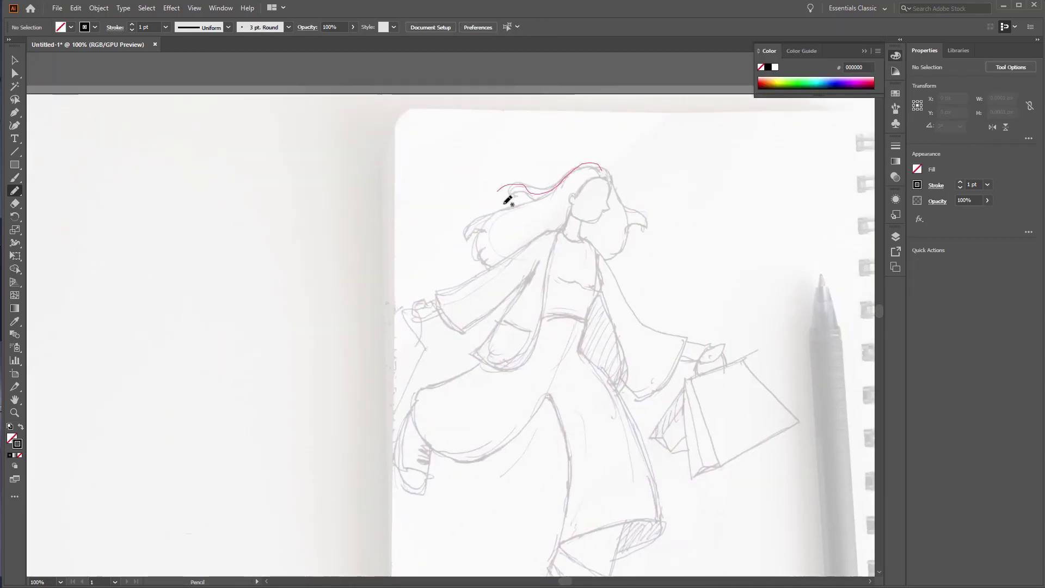
left_click_drag(597, 164, 512, 198)
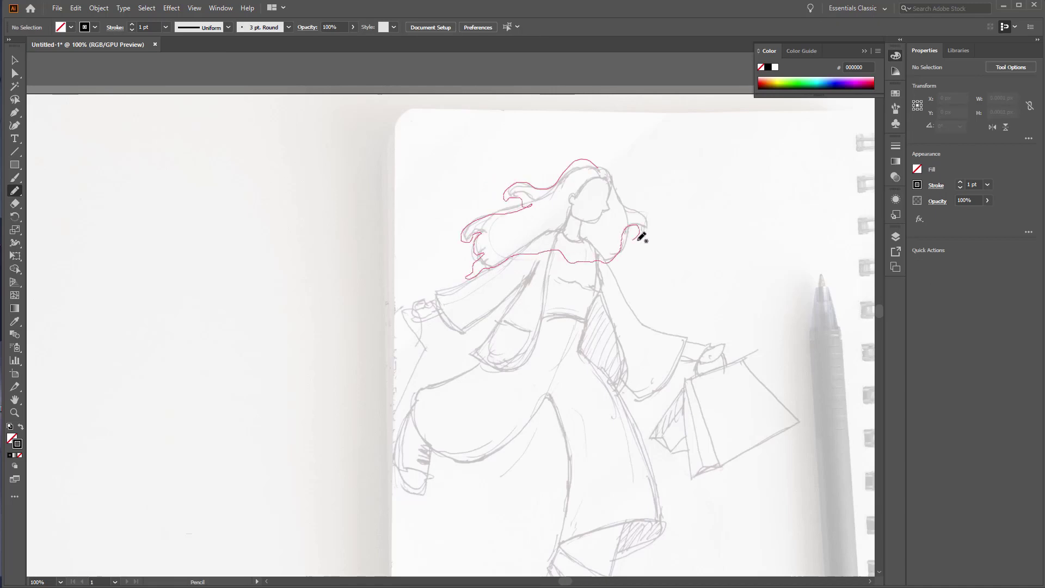
left_click_drag(600, 165, 599, 164)
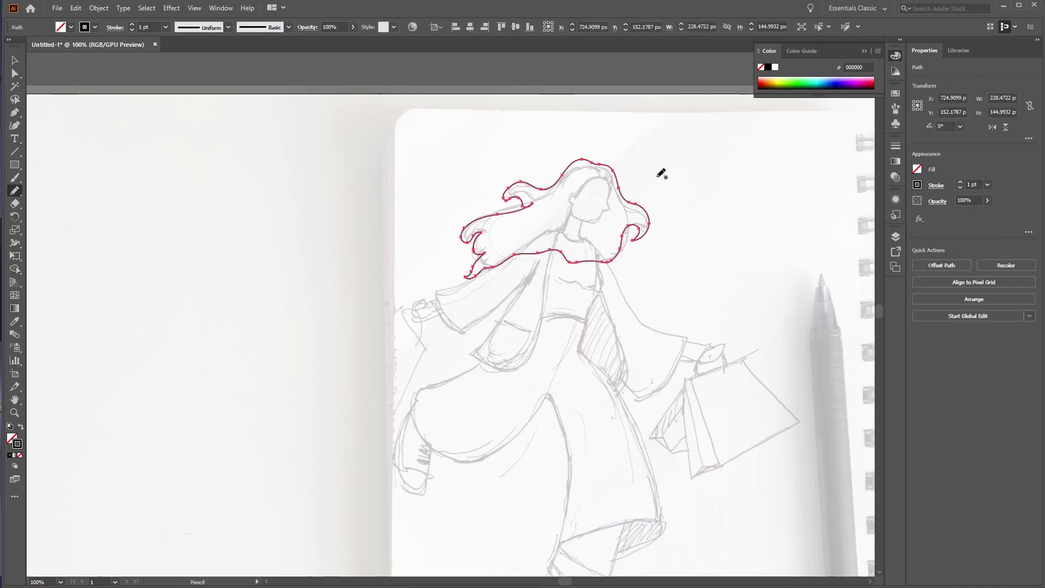
scroll(637, 149, "up", 2)
key("ctrl+shift+a")
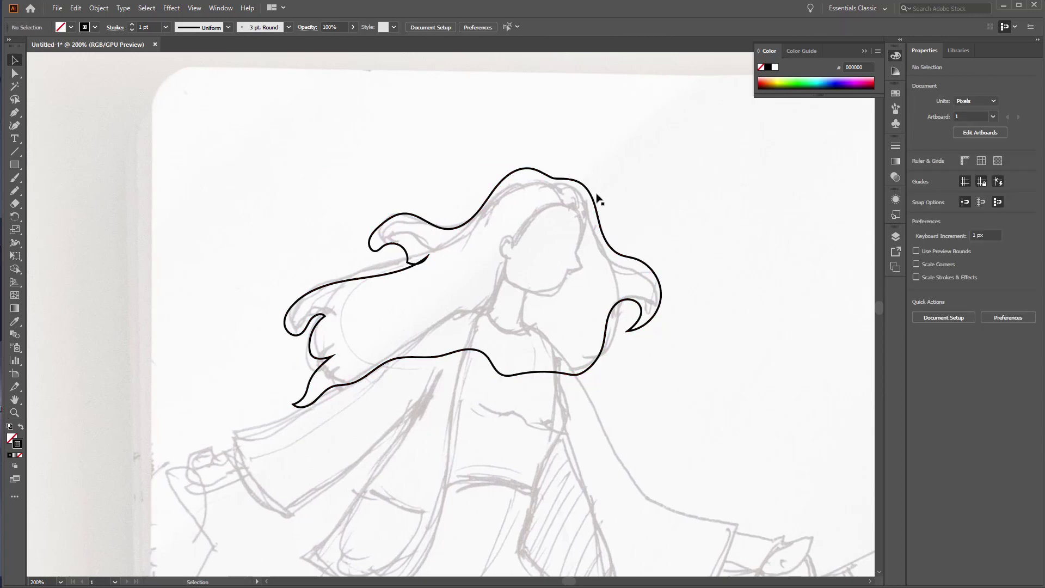
- Draw the closed face profile outline with the Pen tool and adjust its top point
key("p")
mouse_move(567, 207)
left_mouse_down()
mouse_move(587, 231)
mouse_move(588, 271)
left_mouse_up()
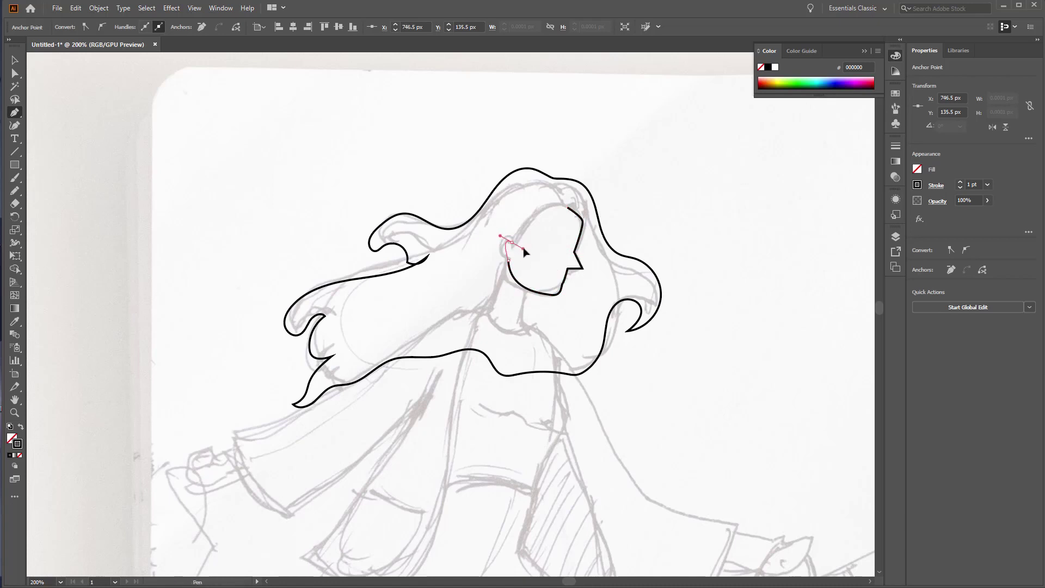
left_click_drag(525, 246, 527, 245)
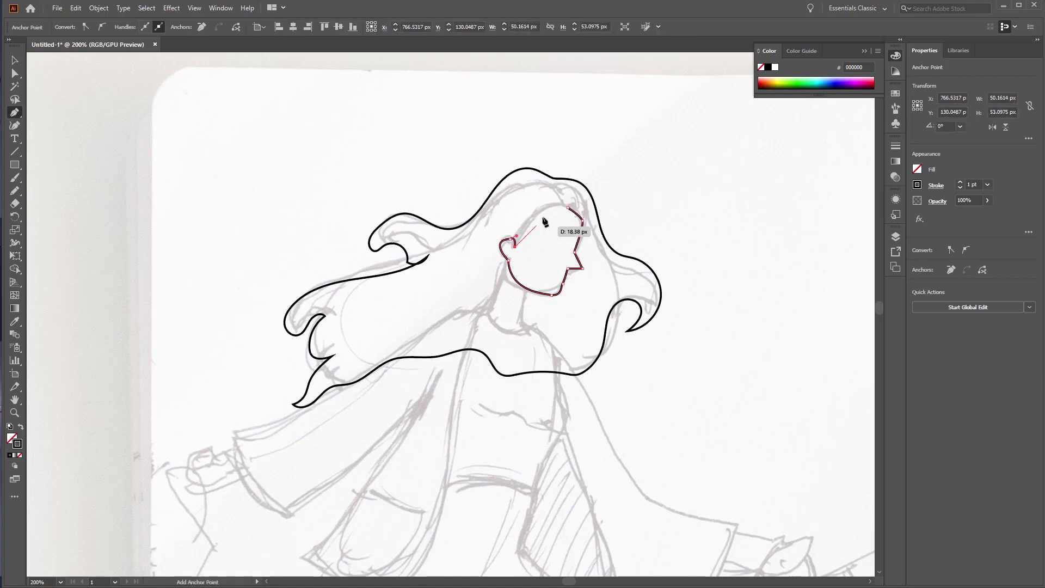
left_click(542, 209)
key("a")
left_click_drag(567, 207, 568, 203)
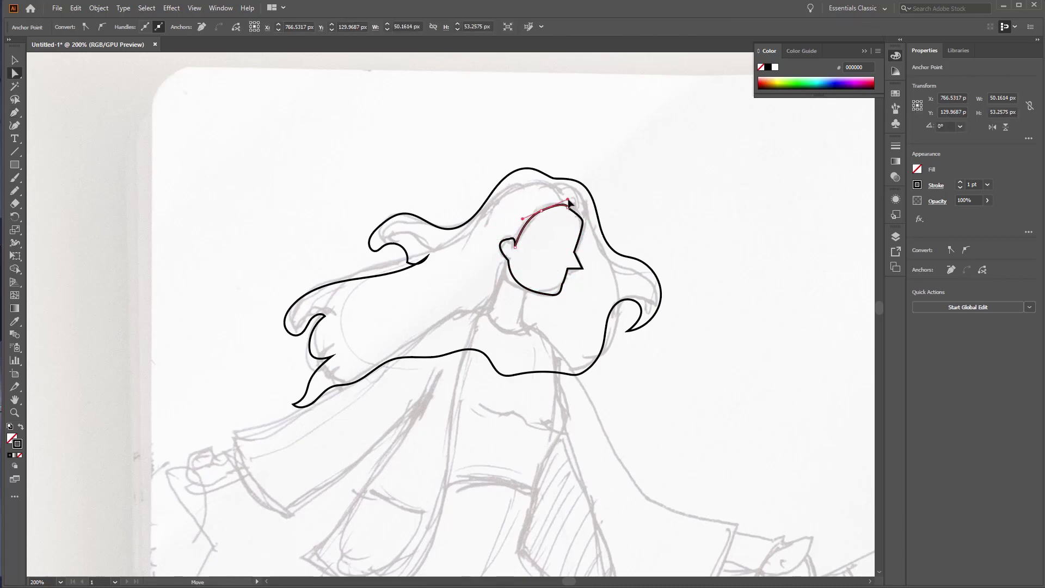
- Reshape the ear anchors so the ear curves out roundly from the face profile
scroll(563, 208, "up", 3)
scroll(563, 209, "up", 2)
left_click(656, 255)
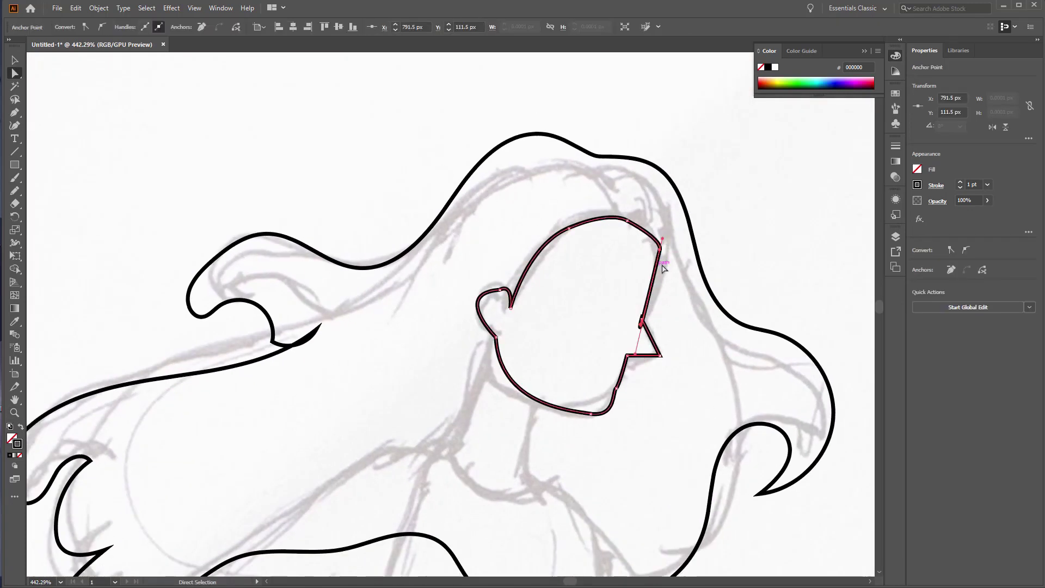
left_click_drag(499, 289, 452, 299)
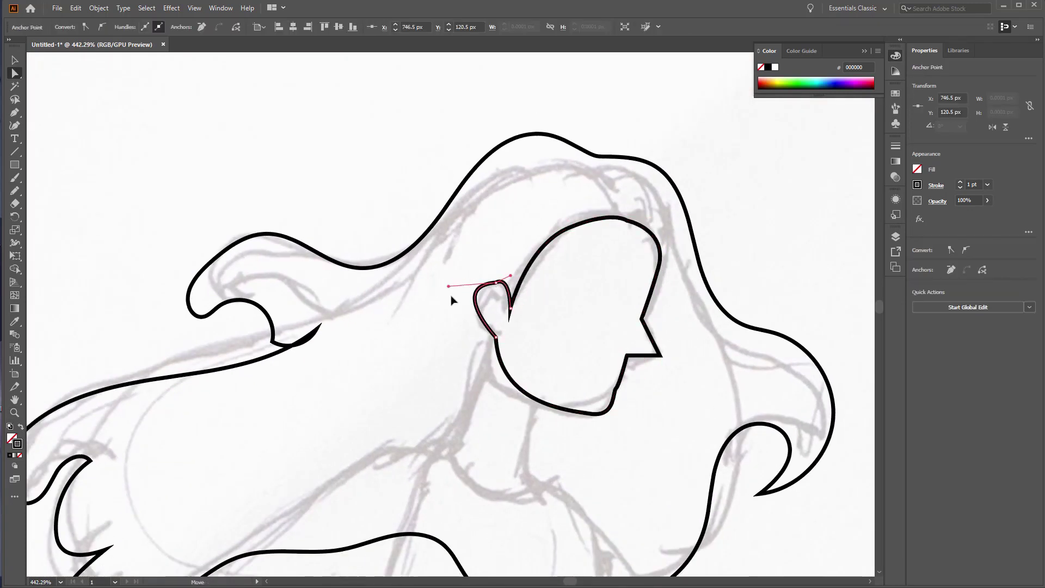
left_click(527, 280)
left_click_drag(517, 289, 519, 285)
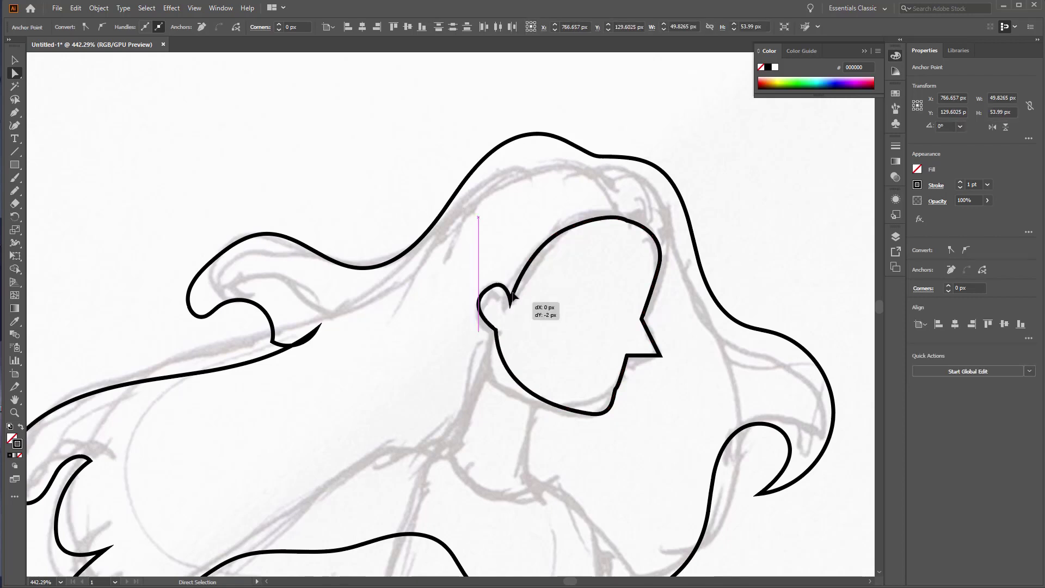
scroll(517, 319, "down", 2)
scroll(651, 315, "up", 3)
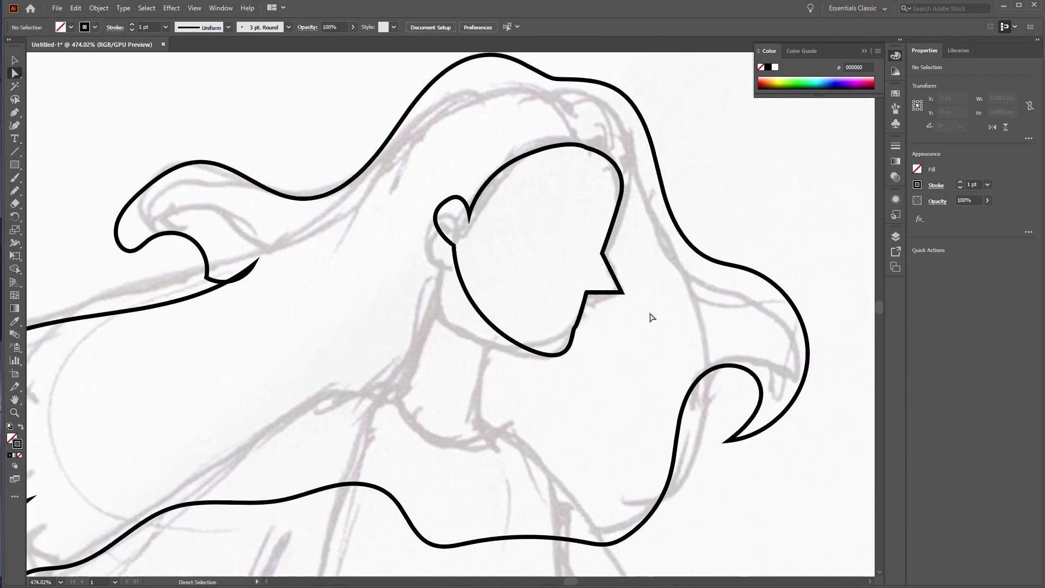
left_click(605, 294)
key("ctrl+shift+a")
key("z")
scroll(700, 208, "down", 5)
scroll(700, 207, "up", 3)
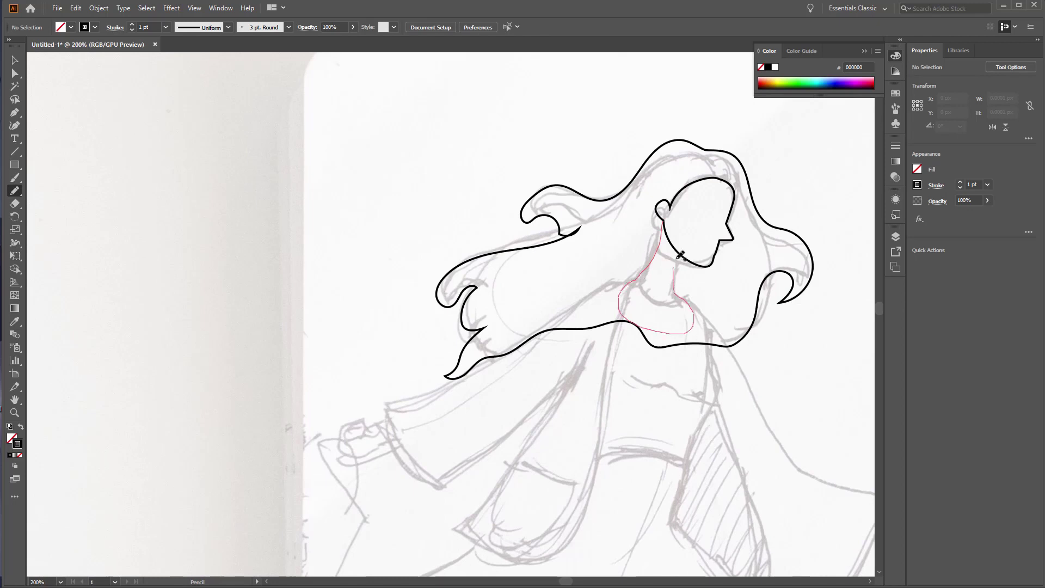
- Trace the neck and the left scarf panel as separate pencil outlines
left_click_drag(678, 258, 665, 217)
key("ctrl+shift+a")
mouse_move(707, 300)
left_mouse_down()
mouse_move(620, 224)
mouse_move(684, 209)
left_mouse_up()
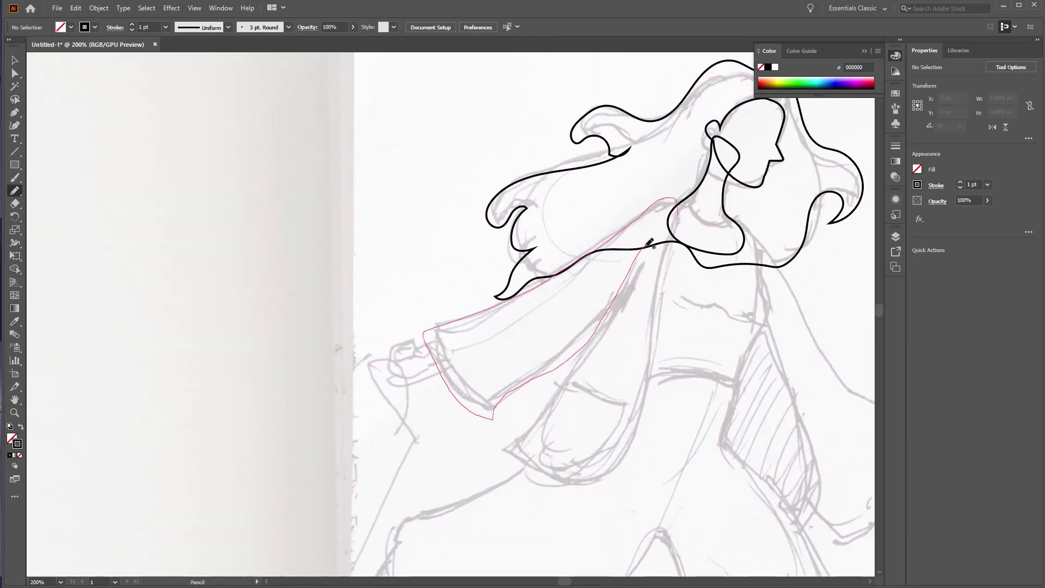
left_click_drag(678, 249, 678, 249)
key("ctrl+minus")
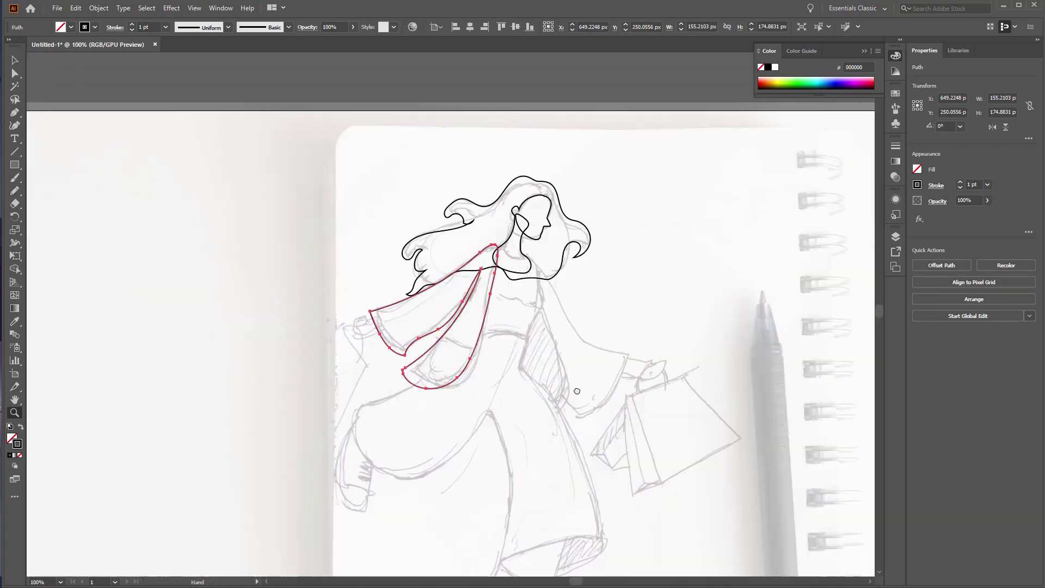
key("v")
key("ctrl+shift+a")
- Trace the central scarf panel down the chest and the outstretched sleeve
key("n")
key("ctrl+plus")
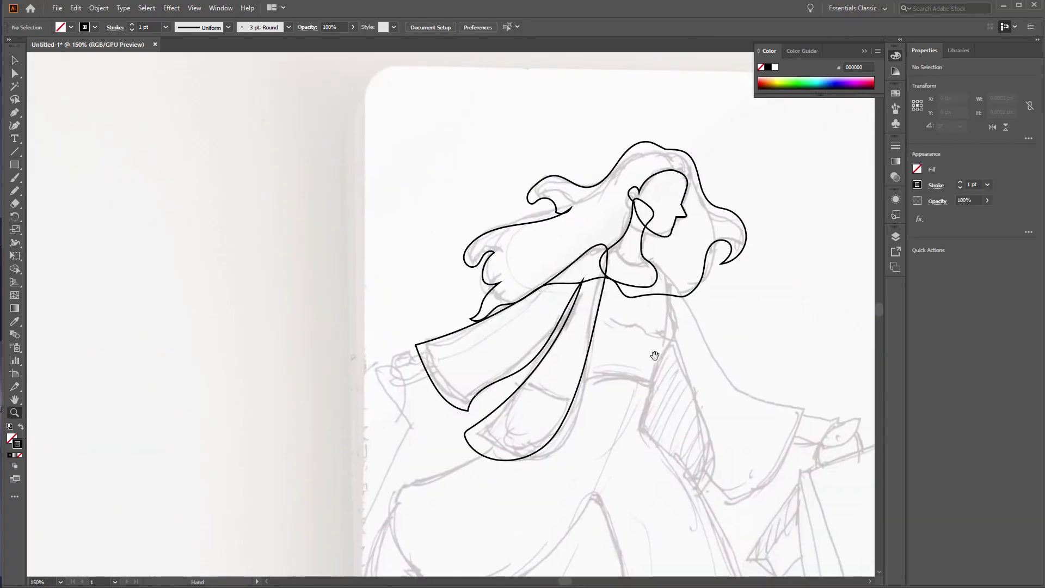
left_click_drag(654, 233, 622, 225)
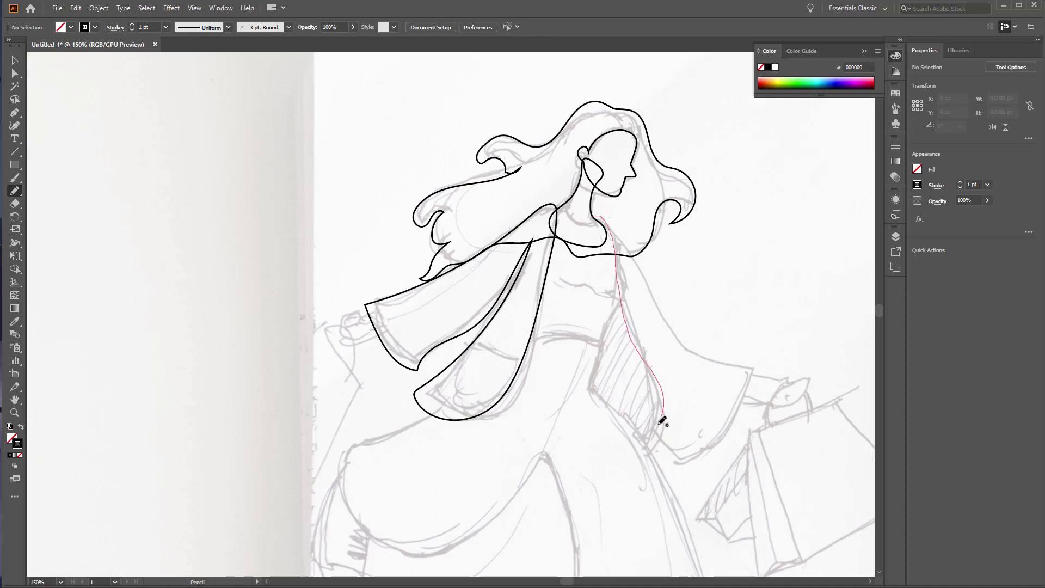
left_click_drag(594, 213, 595, 213)
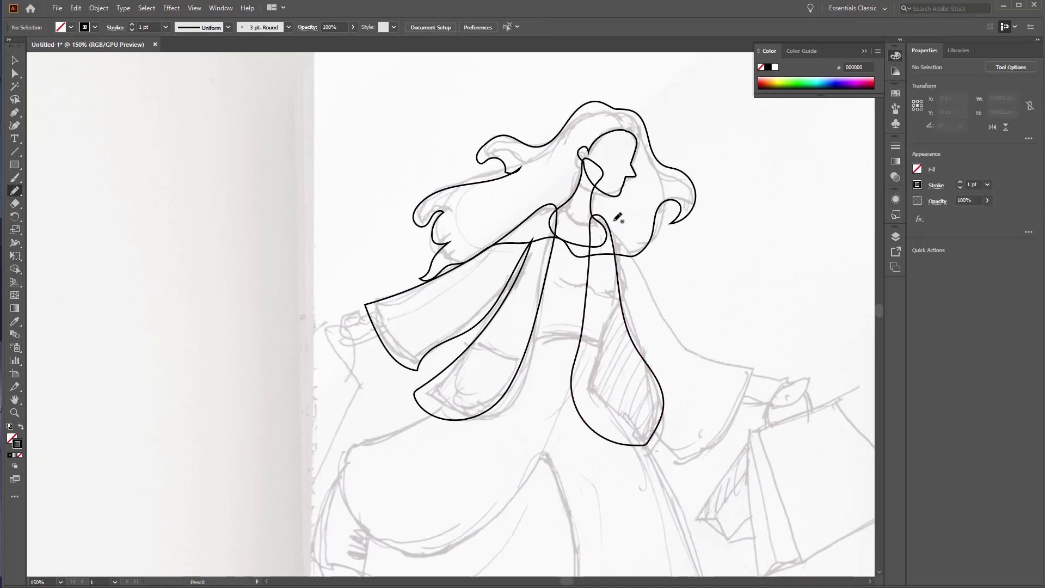
mouse_move(675, 473)
left_mouse_down()
mouse_move(746, 338)
mouse_move(601, 217)
left_mouse_up()
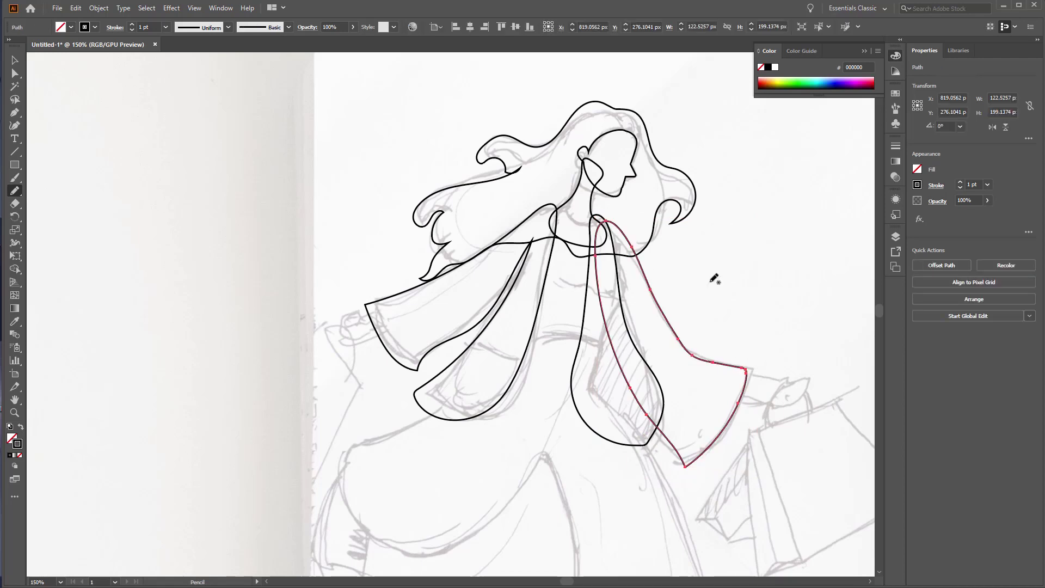
key("v")
- Trace the hand at the sleeve end and the cuff loop around the wrist
scroll(702, 294, "down", 1)
key("n")
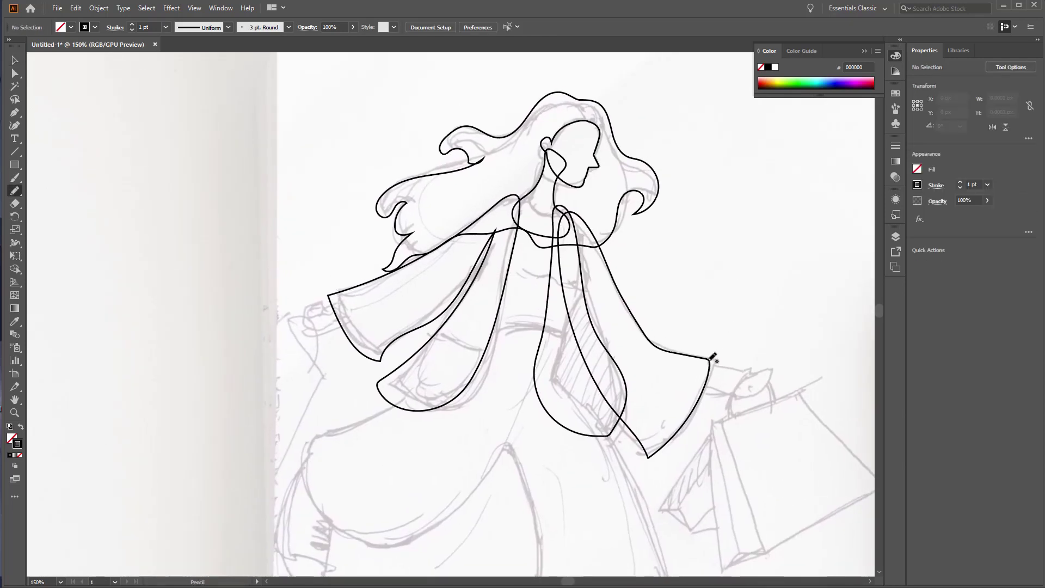
scroll(708, 348, "down", 1)
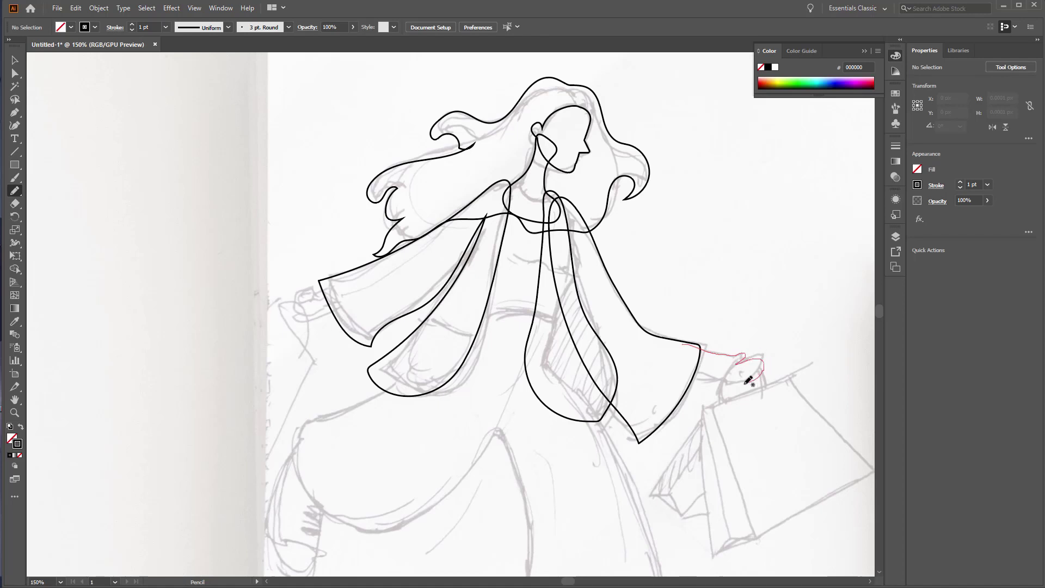
left_click_drag(686, 337, 682, 342)
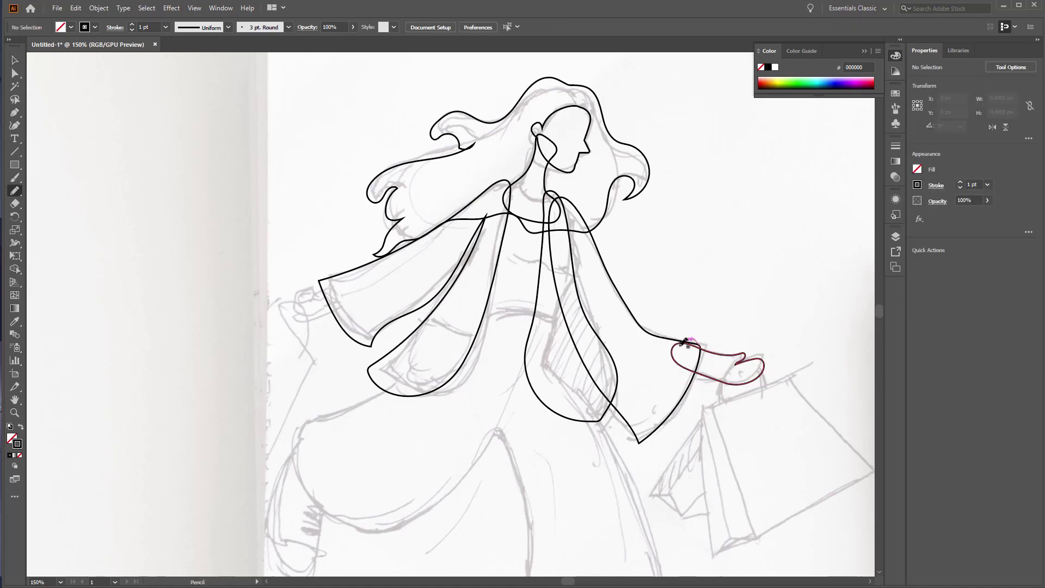
left_click_drag(691, 393, 713, 332)
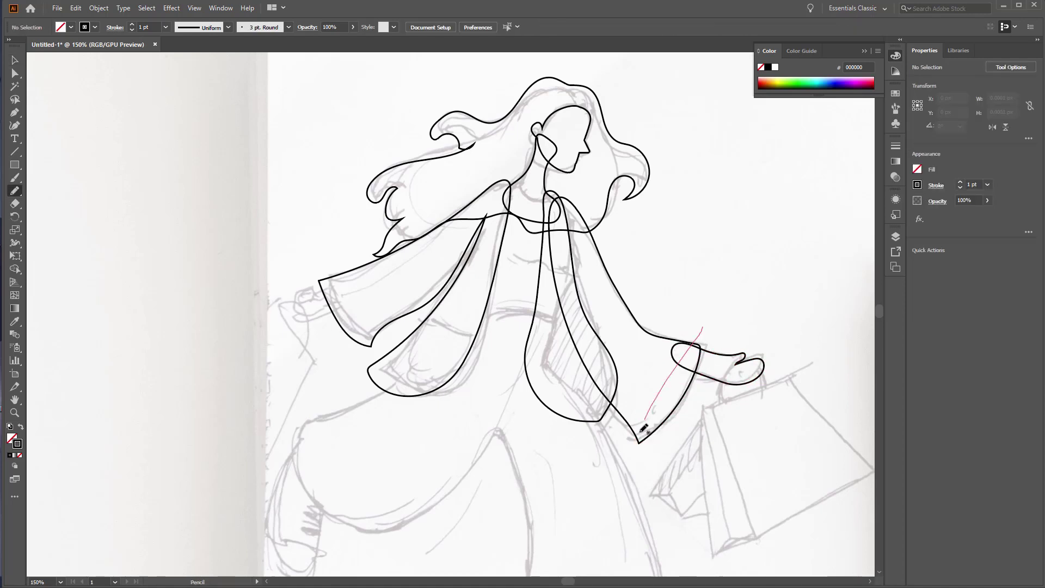
left_click_drag(644, 427, 645, 424)
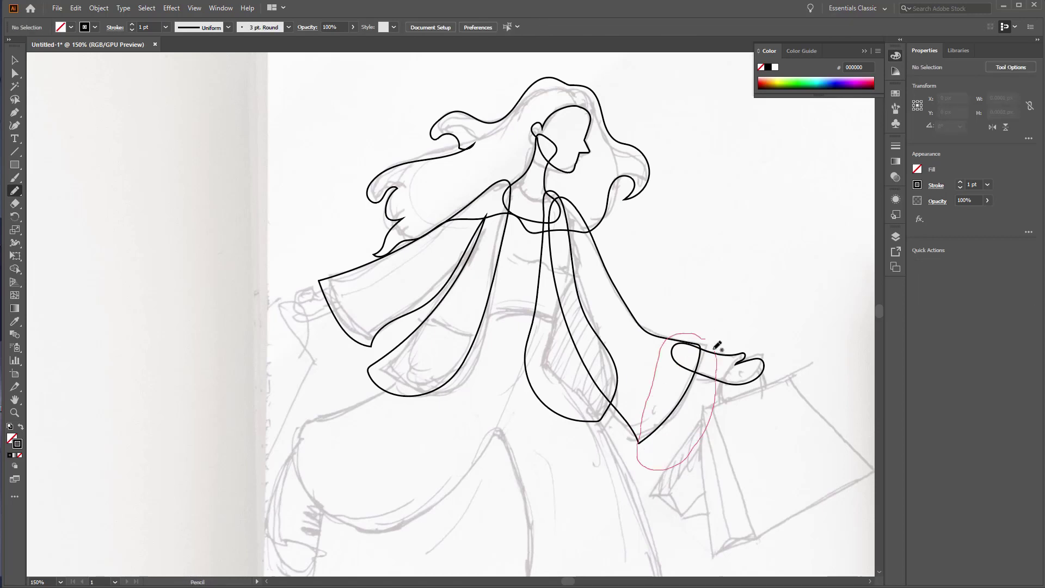
left_click_drag(718, 345, 718, 344)
- Trace a first hand outline at the end of the trailing left sleeve
key("v")
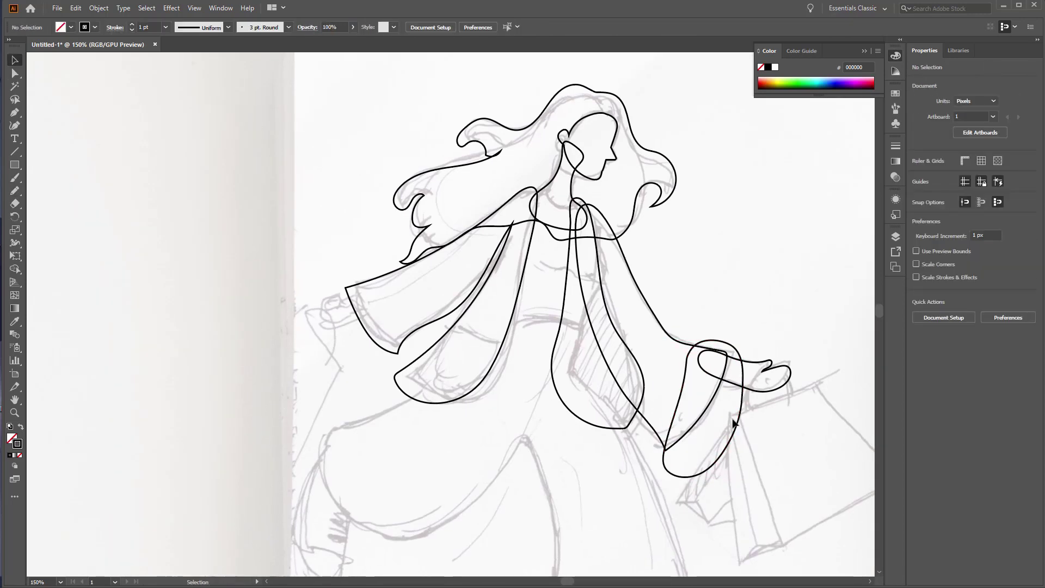
scroll(768, 324, "left", 3)
scroll(773, 321, "up", 1)
left_click(434, 312)
key("n")
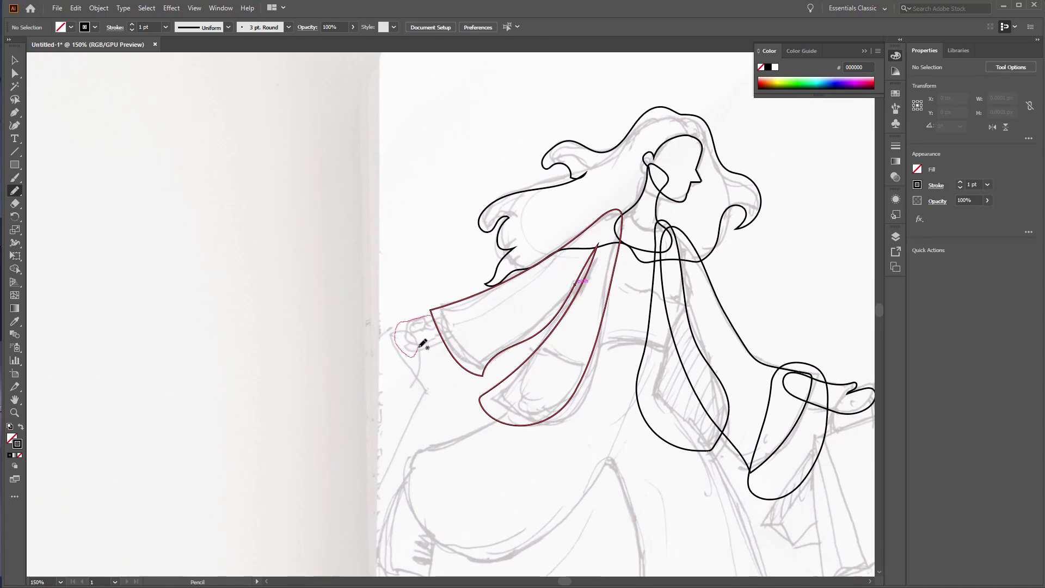
left_click_drag(423, 344, 437, 311)
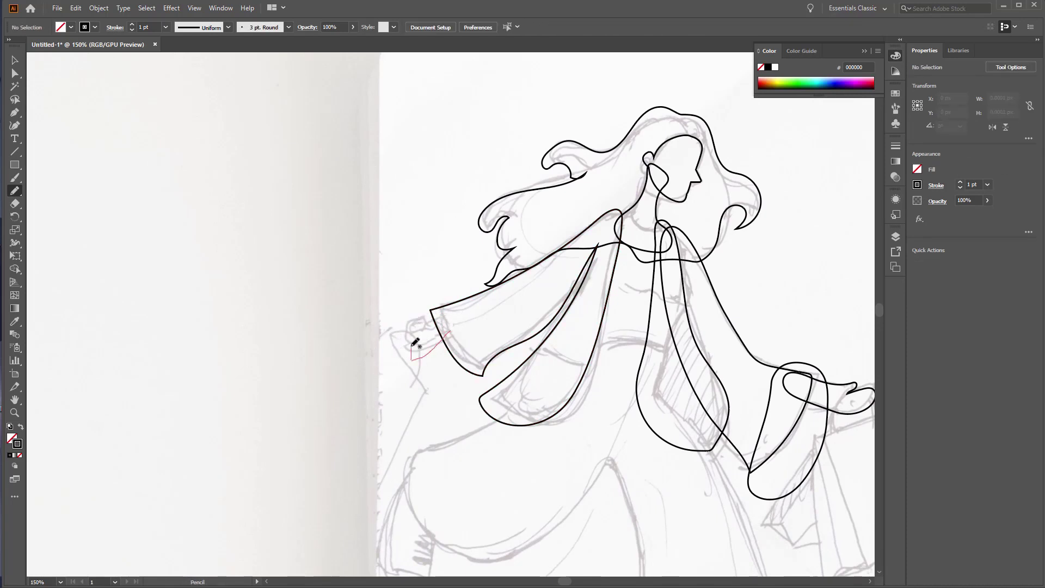
- Finish the cuff outline, adjust its anchor, then delete the rough cuff path
key("z")
left_click_drag(415, 355, 441, 355)
key("a")
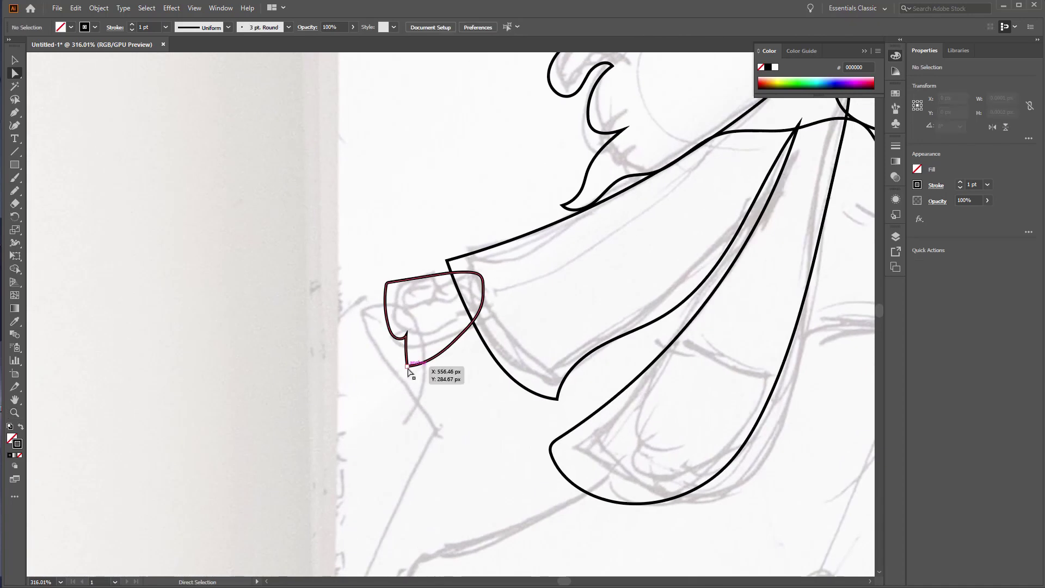
left_click(412, 357)
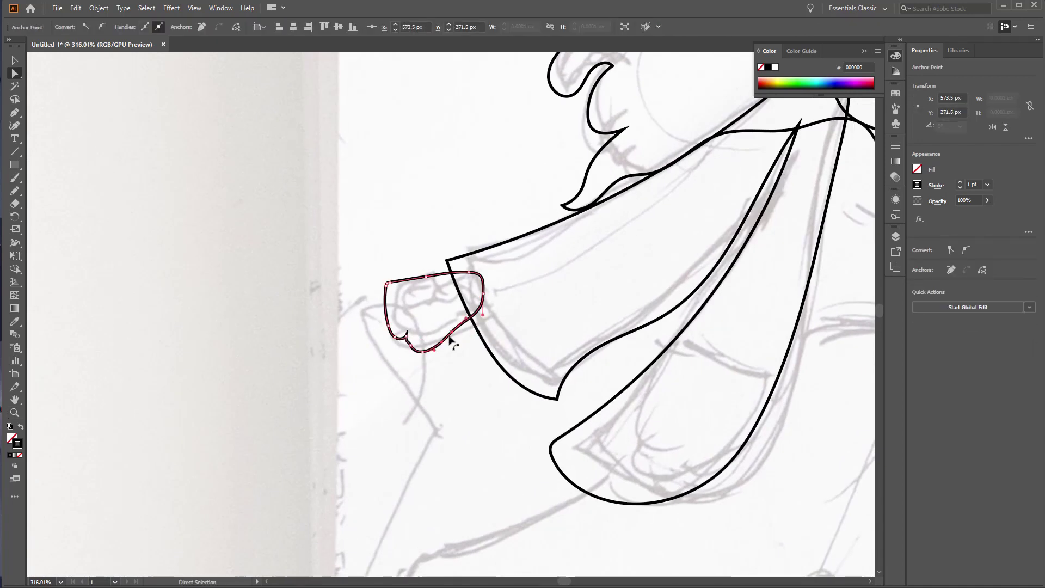
left_click_drag(409, 348, 392, 326)
key("Delete")
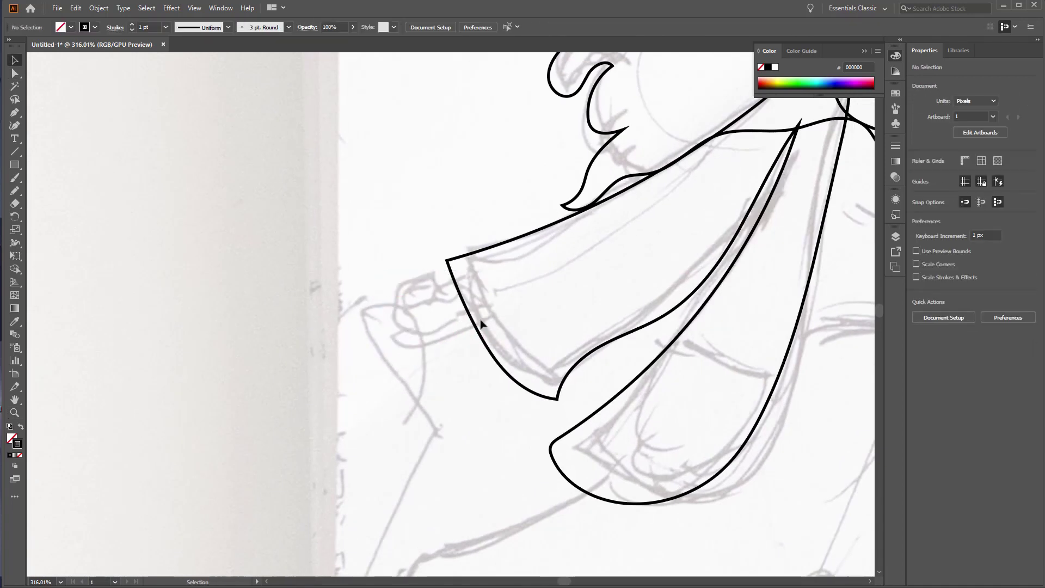
- Redraw the outstretched hand with scalloped fingers and raise its fingertip anchor
double_click(15, 191)
left_click_drag(472, 261, 381, 317)
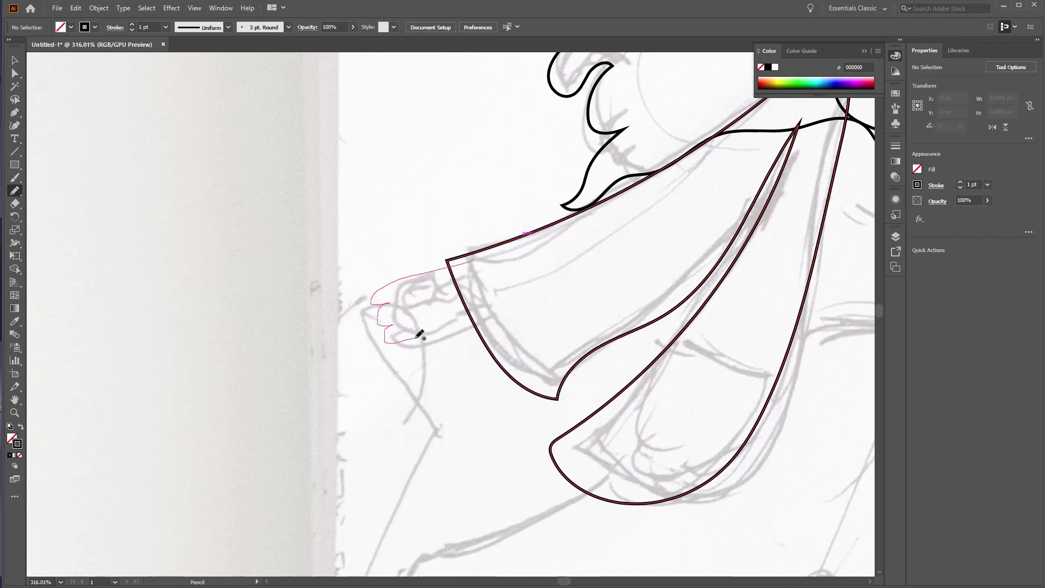
mouse_move(495, 290)
left_mouse_down()
mouse_move(501, 257)
mouse_move(482, 266)
left_mouse_up()
key("a")
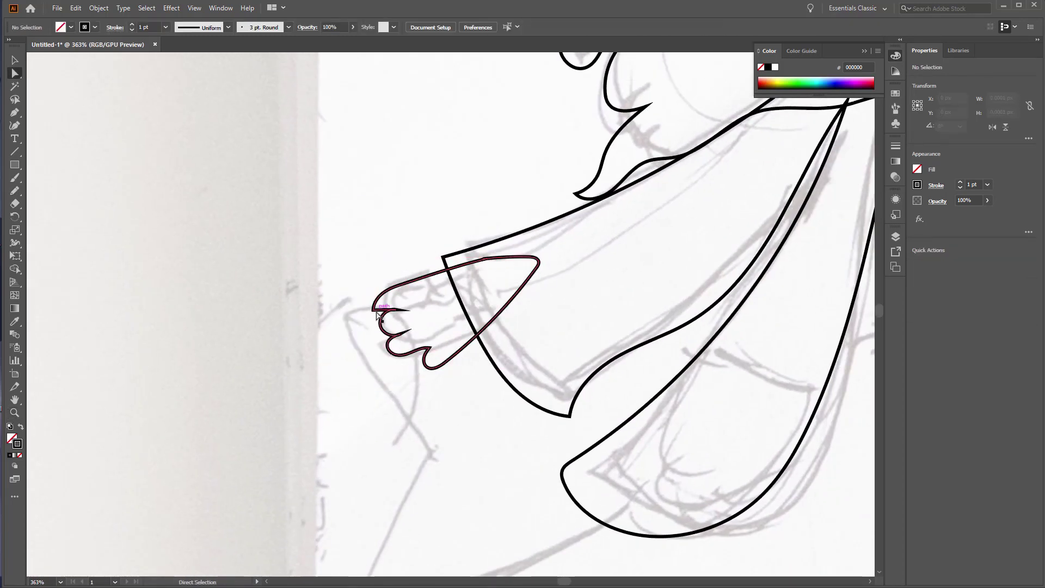
left_click_drag(373, 310, 374, 298)
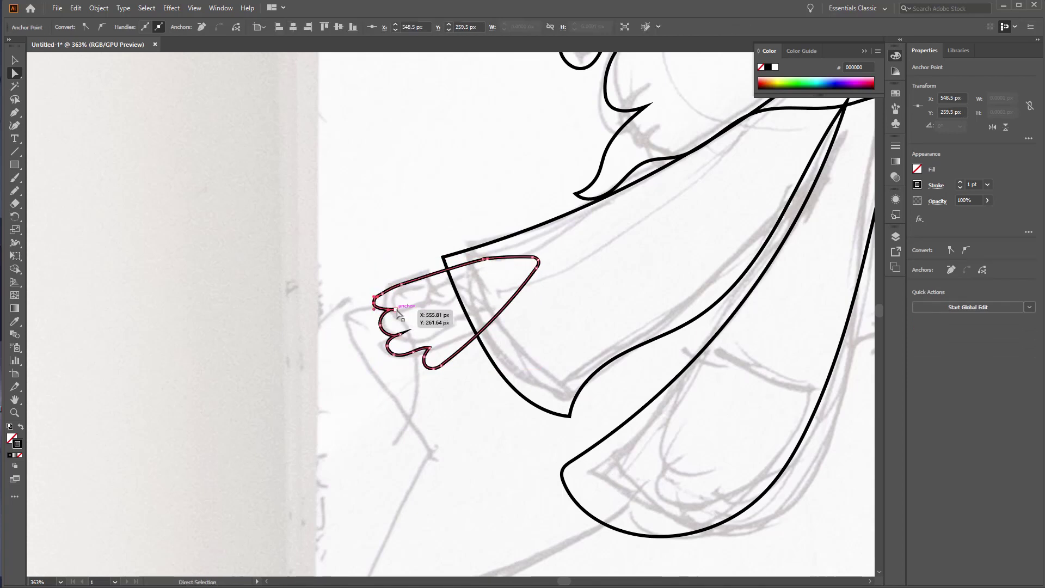
key("ctrl+shift+a")
key("ctrl+1")
- Clear the selection, zoom out to the whole figure and undo the stray hem stroke
key("b")
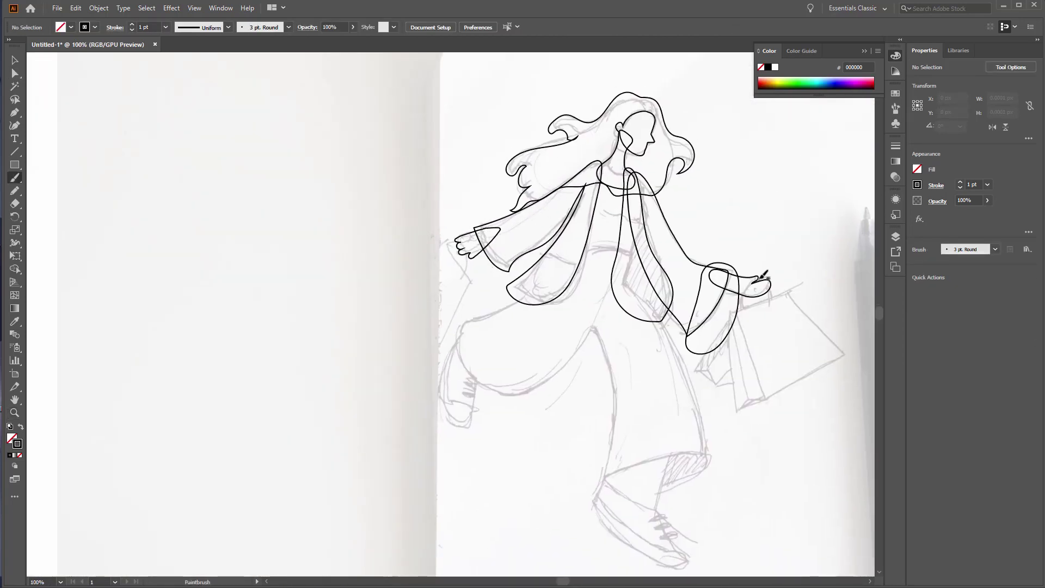
scroll(762, 277, "up", 3)
key("v")
left_click(705, 317)
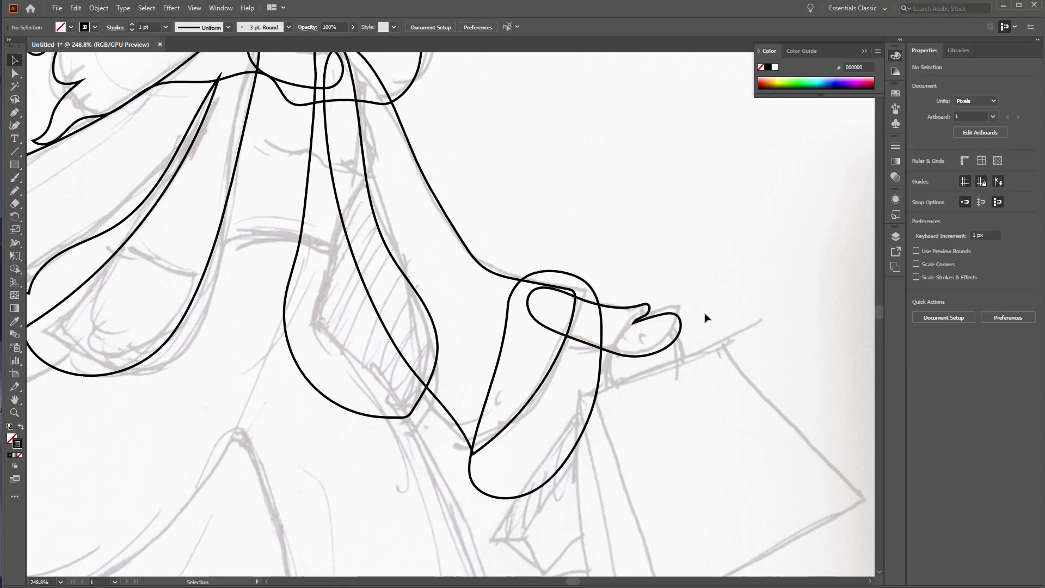
left_click(680, 325)
key("ctrl+shift+a")
key("z")
key("ctrl+1")
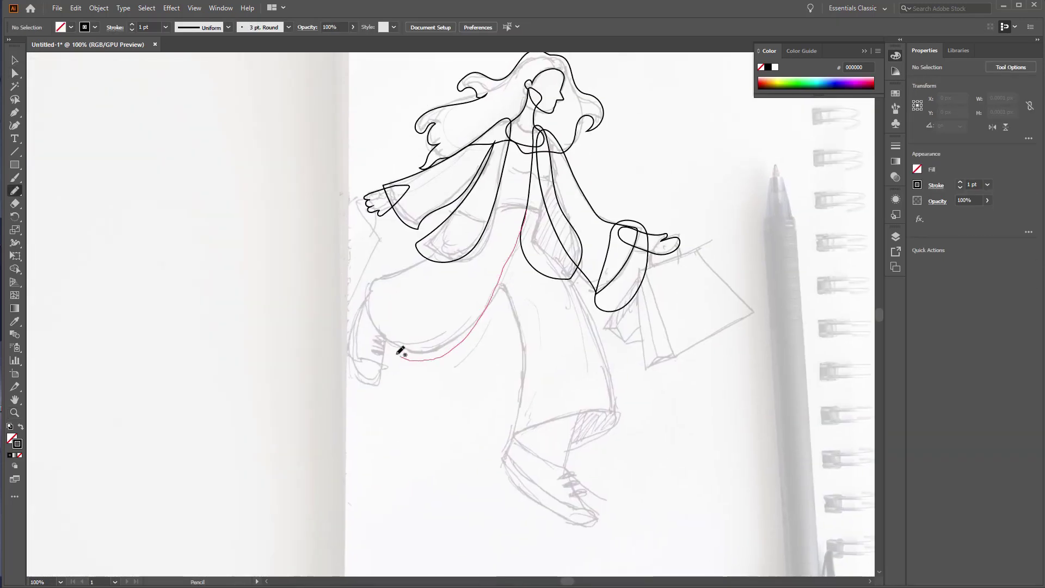
left_click_drag(533, 219, 533, 219)
key("ctrl+z")
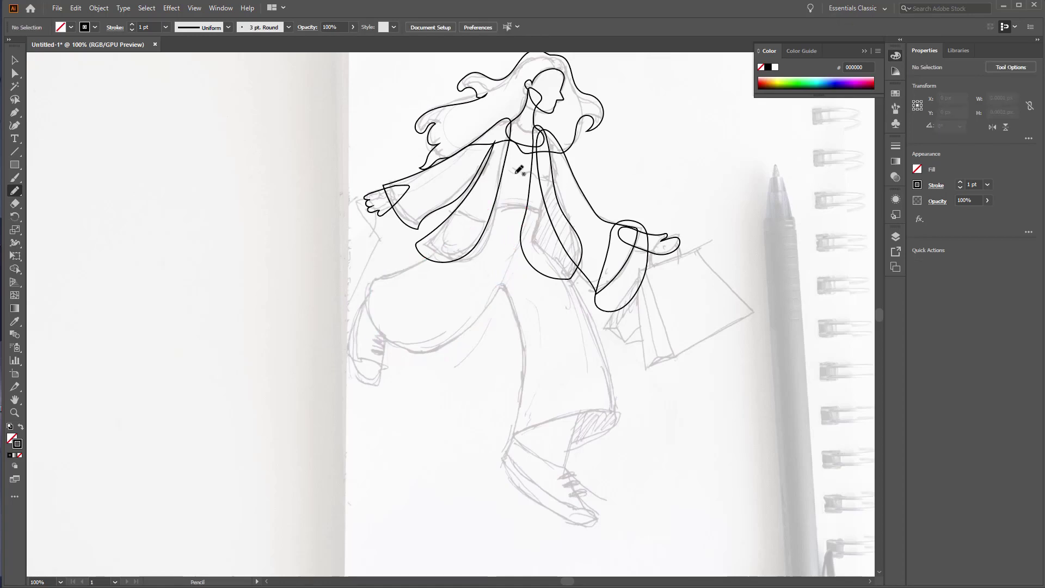
- Pen the flared left jacket panel and sharpen its bottom corner with Direct Selection
mouse_move(456, 261)
left_mouse_down()
mouse_move(480, 208)
mouse_move(526, 209)
mouse_move(523, 229)
left_mouse_up()
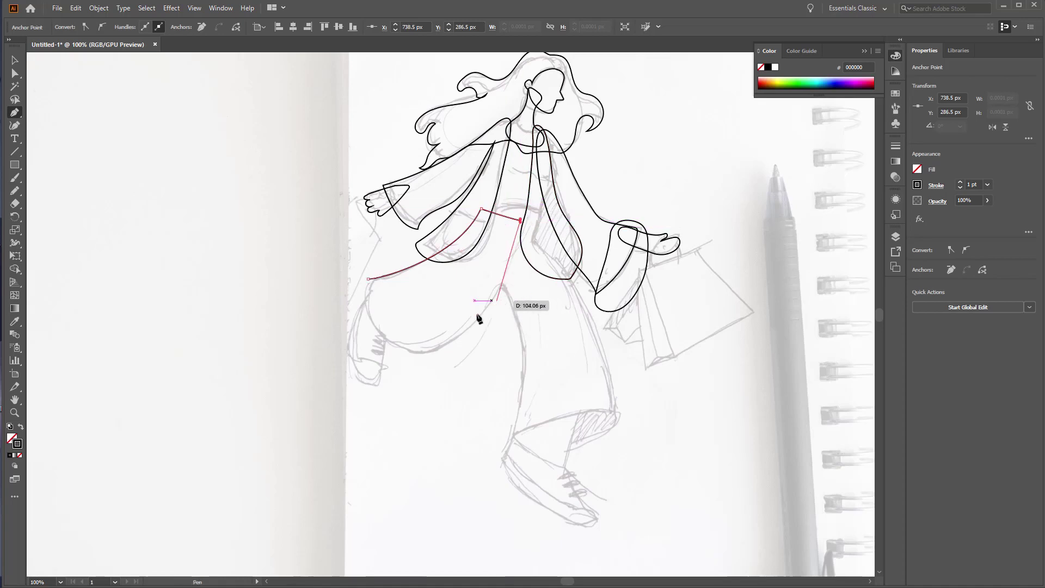
left_click_drag(377, 338, 408, 355)
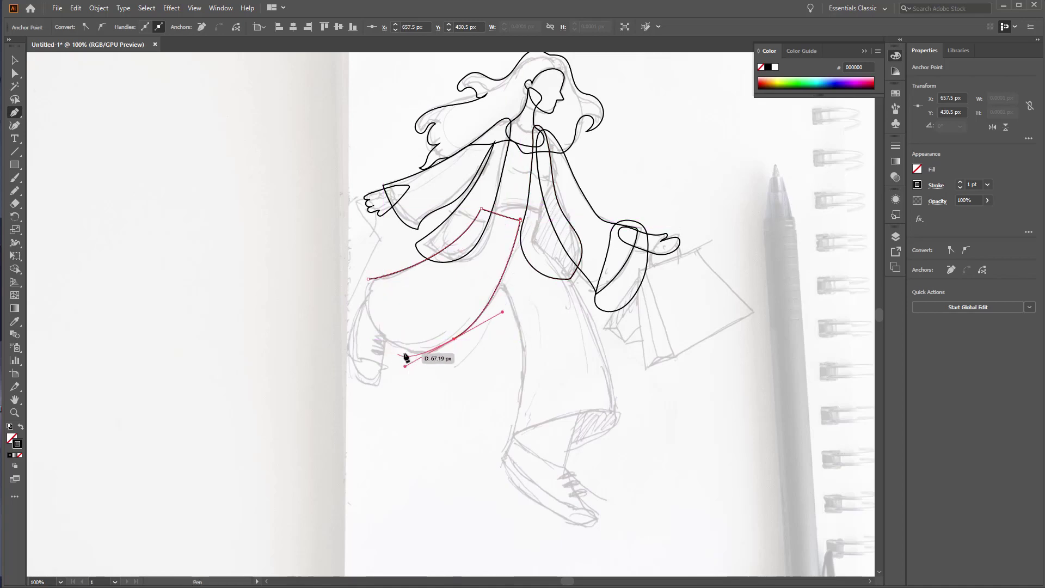
left_click_drag(369, 278, 384, 232)
key("a")
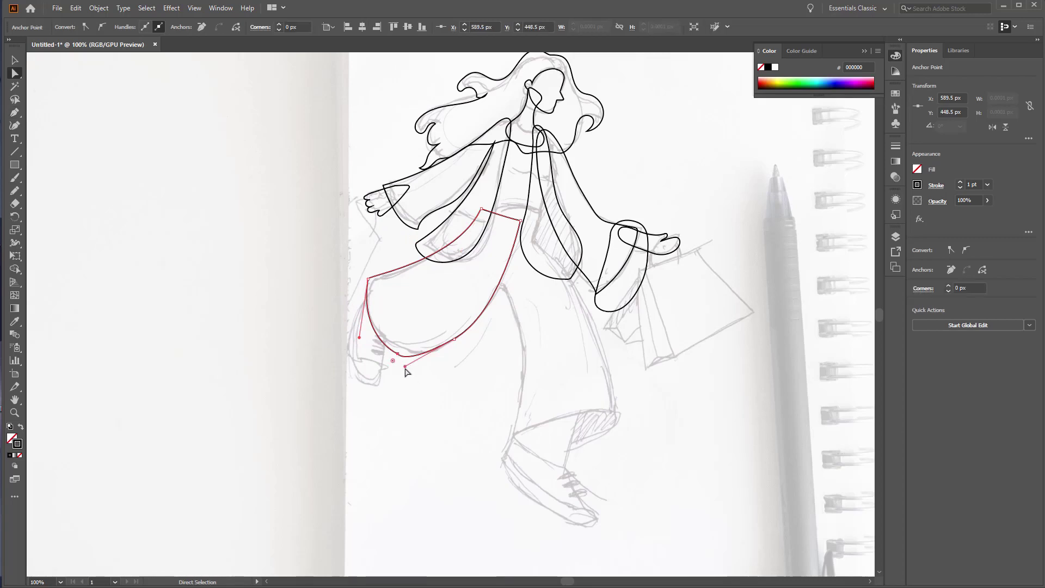
mouse_move(451, 341)
left_mouse_down()
mouse_move(401, 361)
mouse_move(611, 428)
left_mouse_up()
key("z")
left_click(611, 427)
left_click_drag(478, 397, 485, 482)
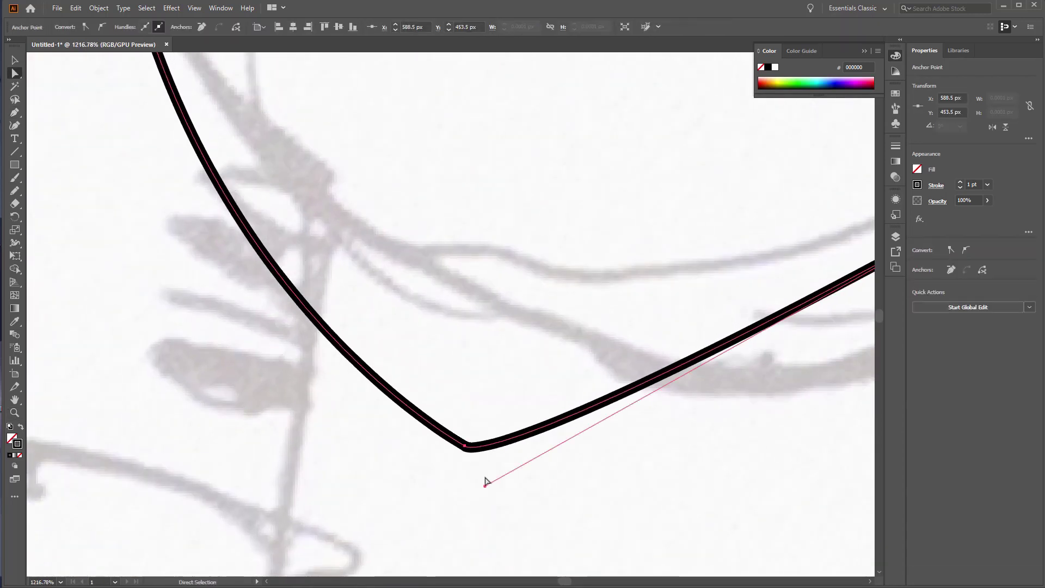
left_click(451, 312, "alt")
key("v")
left_click(543, 361)
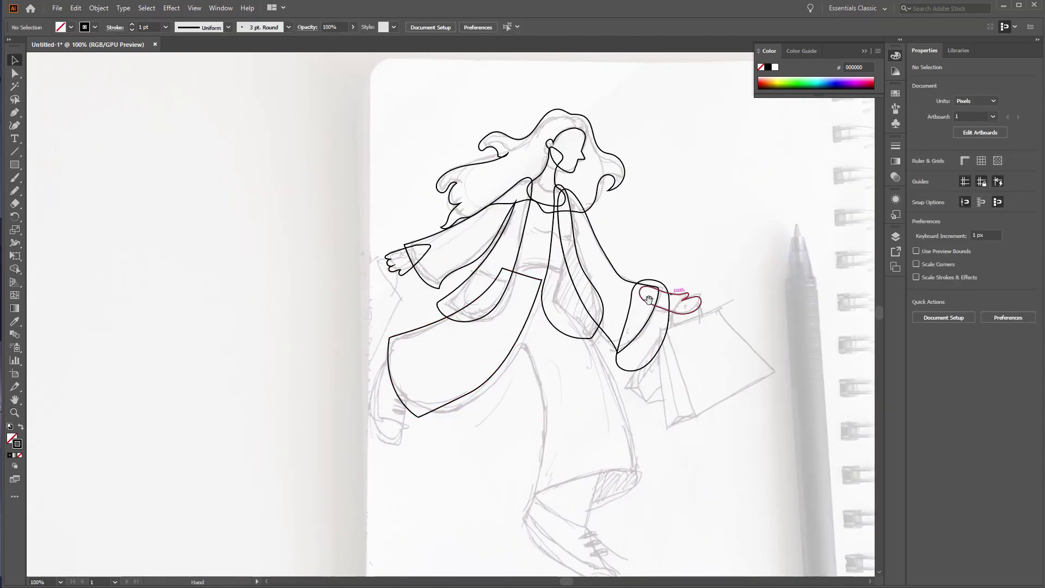
left_click_drag(648, 299, 690, 248)
- Pen the front trouser leg as a closed curve from the waist down to the ankle
key("p")
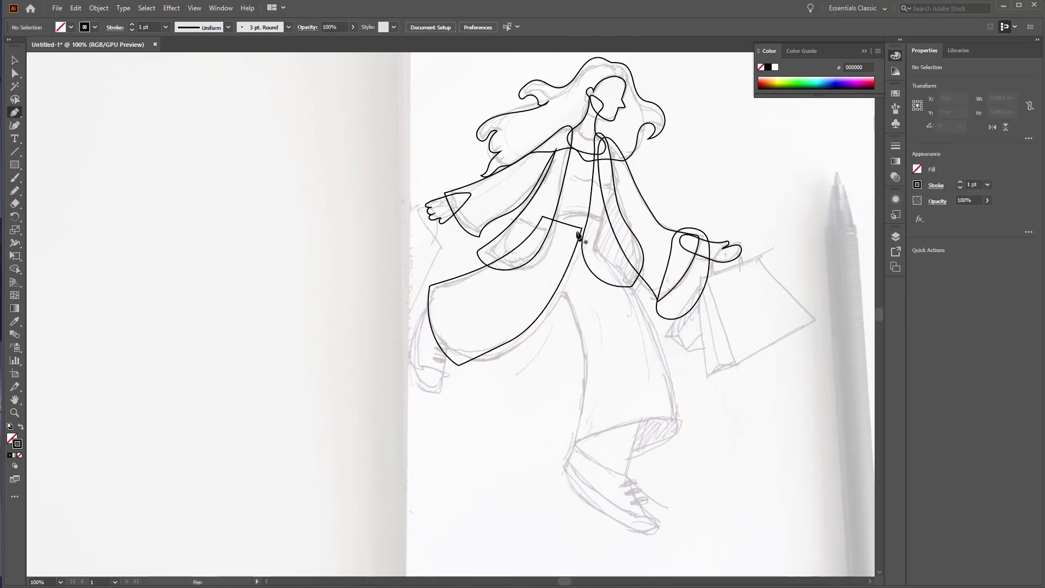
left_click(582, 227)
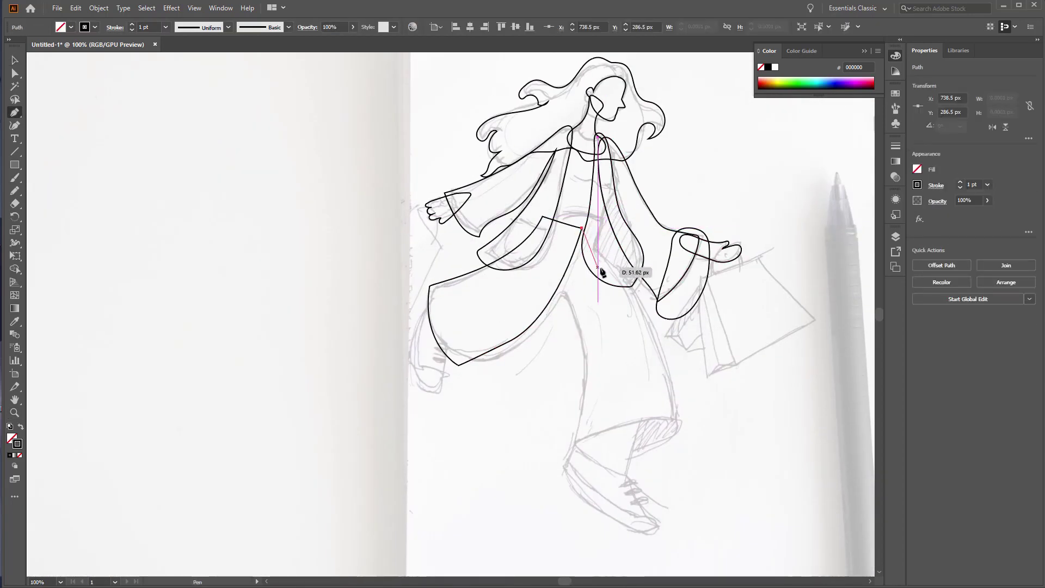
left_click(595, 249)
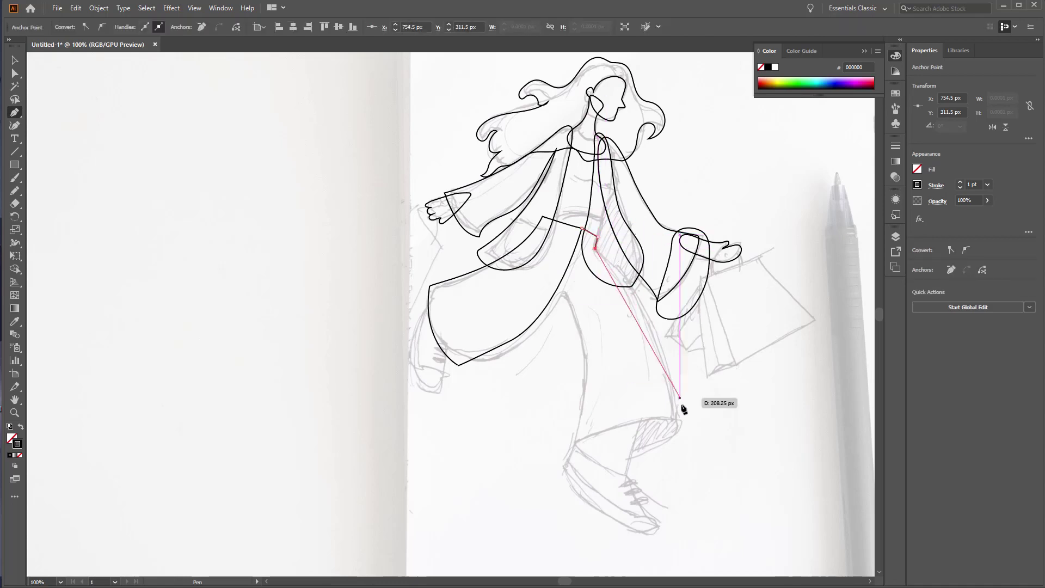
left_click_drag(676, 416, 677, 523)
mouse_move(635, 453)
left_mouse_down()
mouse_move(585, 483)
mouse_move(571, 454)
left_mouse_up()
left_click_drag(586, 357, 588, 362)
left_click_drag(558, 287, 562, 292)
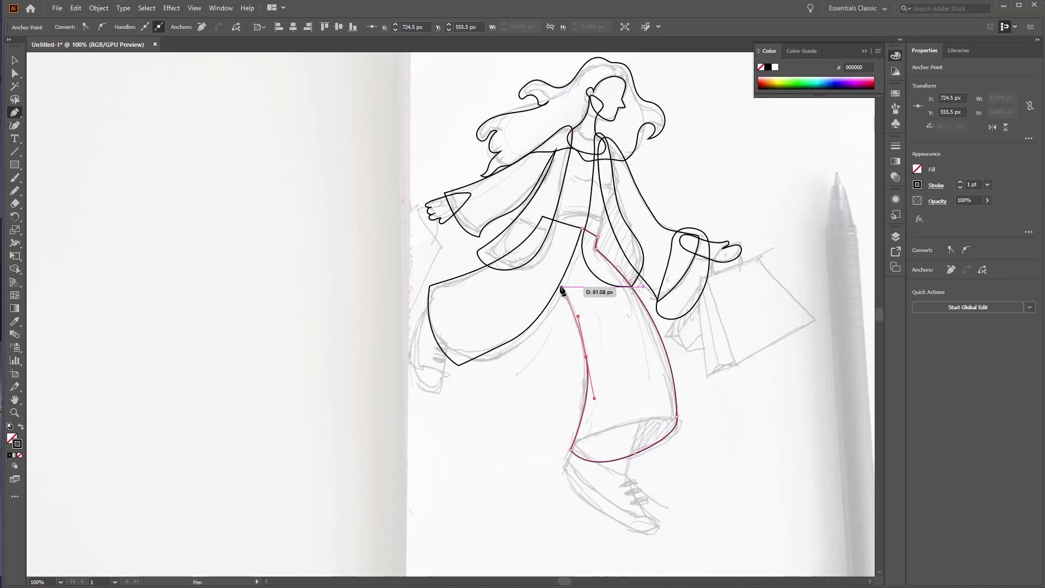
left_click_drag(582, 229, 584, 234)
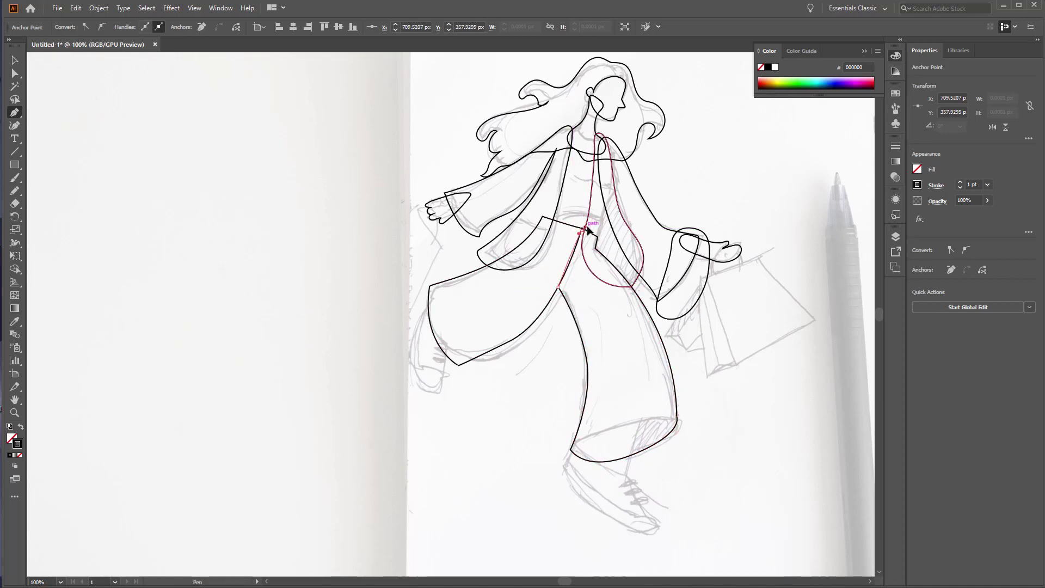
key("v")
key("ctrl+shift+a")
- Inspect a corner anchor and a hair anchor while zooming and panning around the figure
scroll(614, 249, "up", 5)
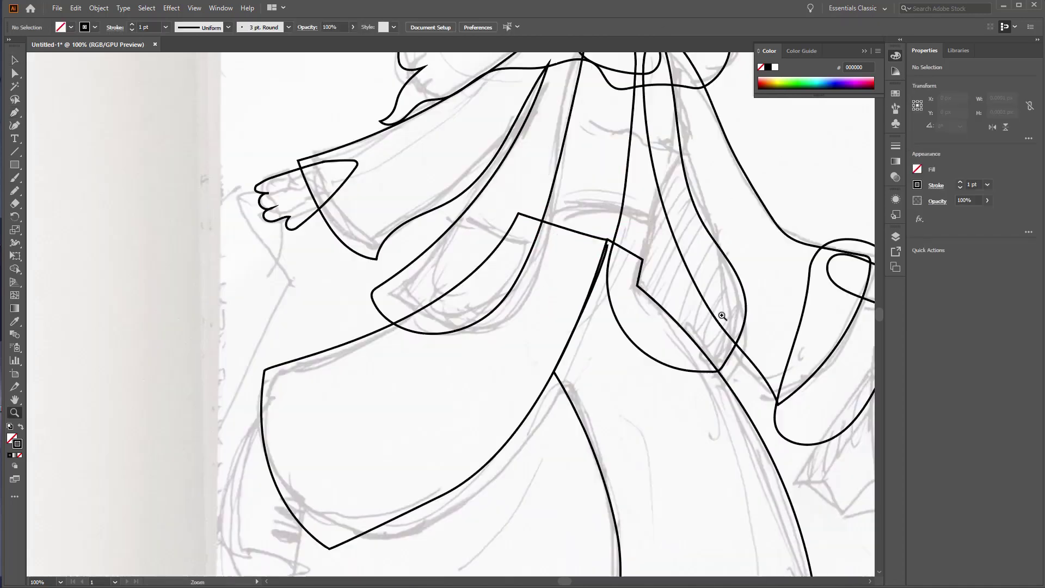
key("a")
left_click(641, 254)
key("ctrl+shift+a")
key("z")
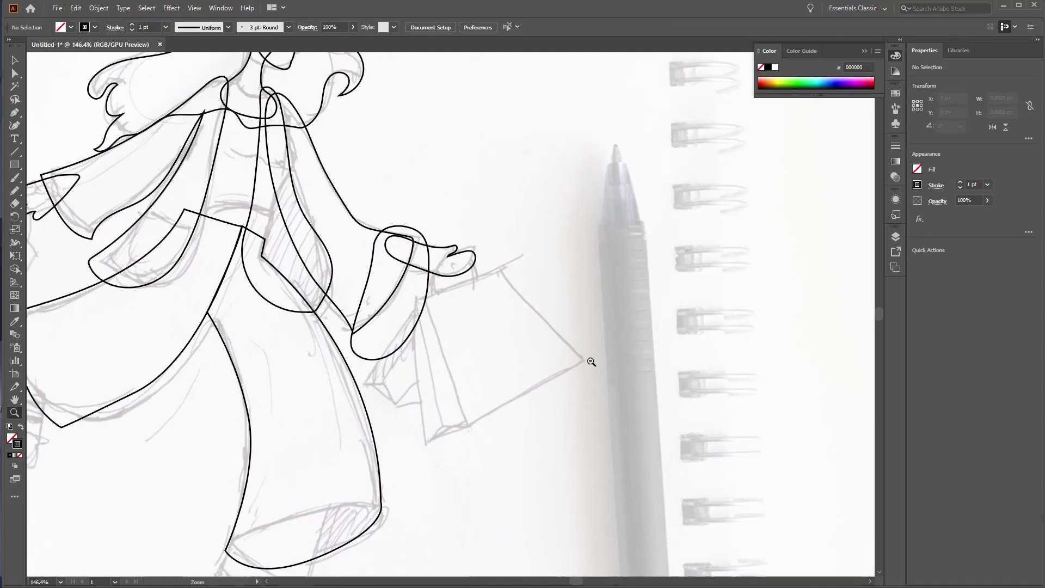
scroll(590, 357, "down", 2)
scroll(429, 303, "down", 2)
scroll(403, 374, "down", 1)
scroll(403, 374, "down", 2)
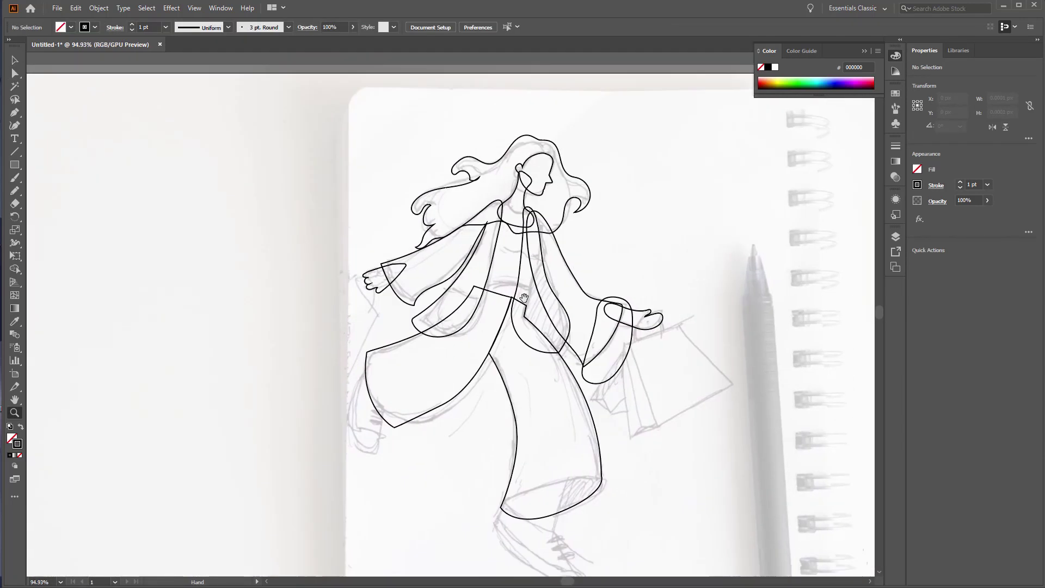
scroll(479, 202, "up", 5)
key("a")
left_click(477, 199)
key("ctrl+shift+a")
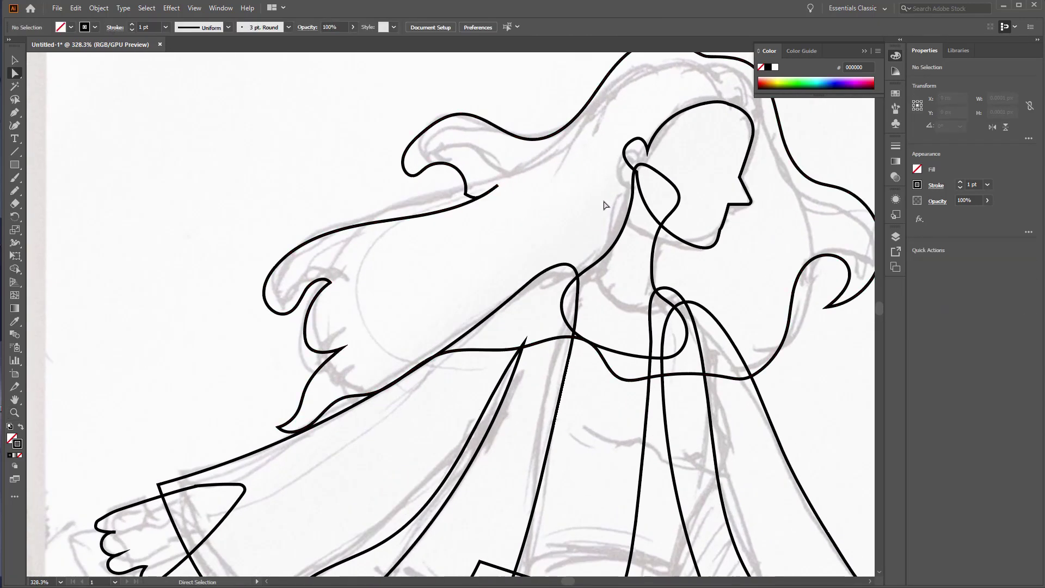
key("z")
scroll(532, 315, "down", 1)
scroll(443, 331, "down", 2)
scroll(443, 331, "down", 1)
left_click_drag(617, 236, 622, 159)
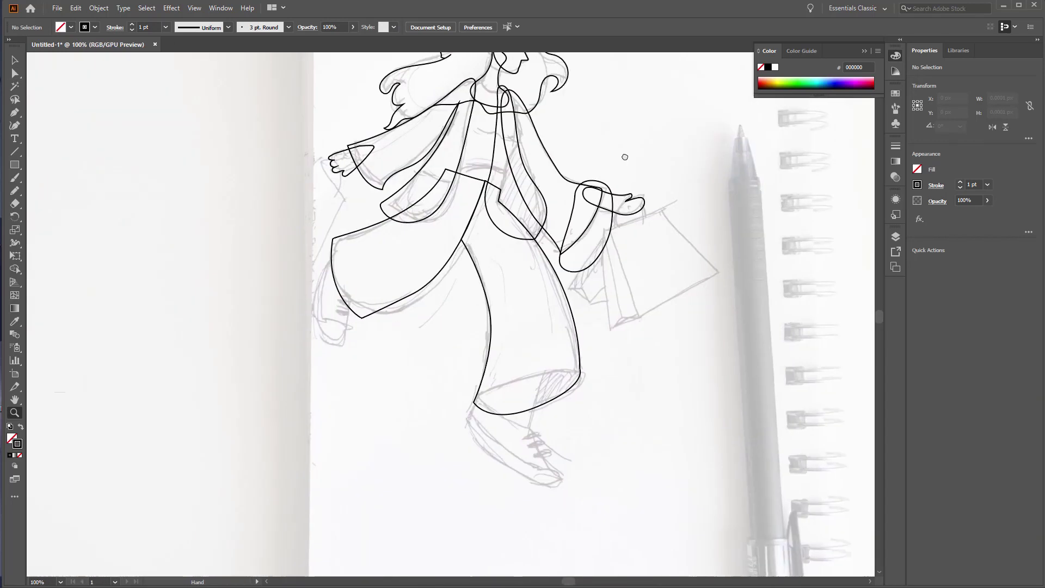
scroll(452, 315, "up", 3)
- Draw the closed back shoe outline with a curved heel and reshape its bottom curve
left_click(353, 187)
mouse_move(312, 349)
left_mouse_down()
mouse_move(332, 448)
mouse_move(400, 428)
left_mouse_up()
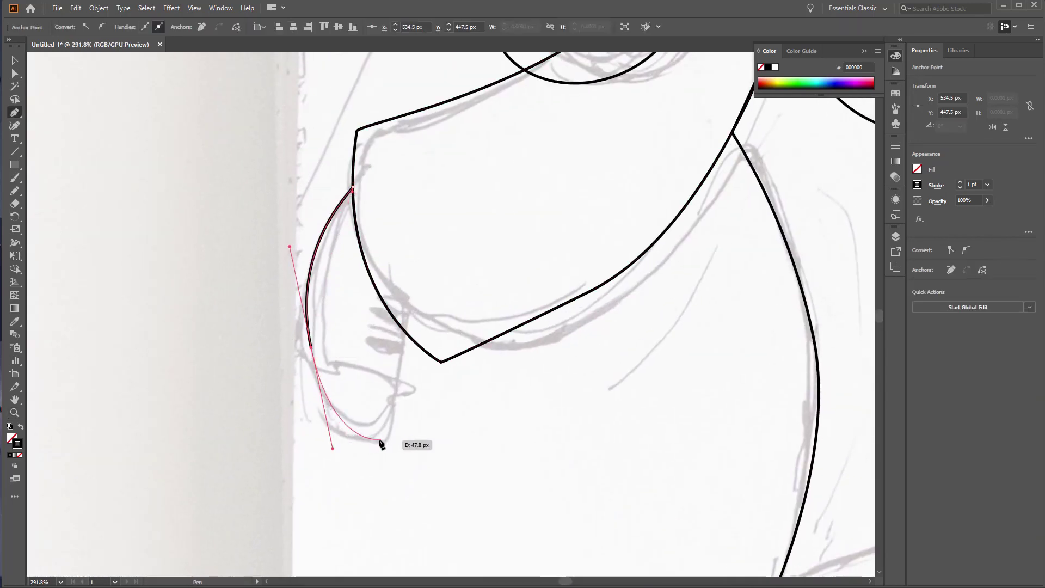
left_click(412, 278)
left_click(354, 186)
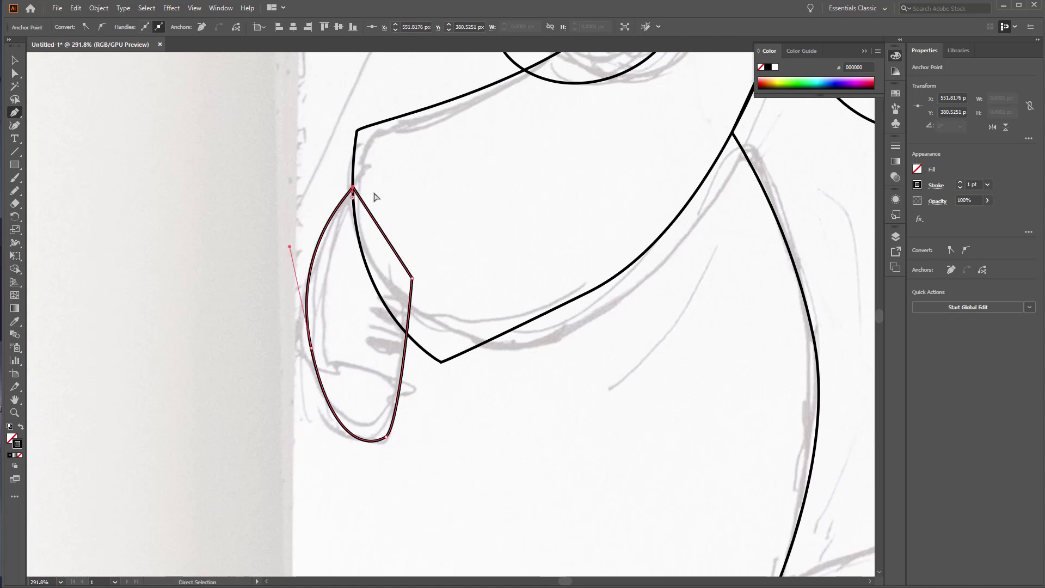
key("a")
left_click_drag(401, 432, 405, 436)
left_click(471, 183)
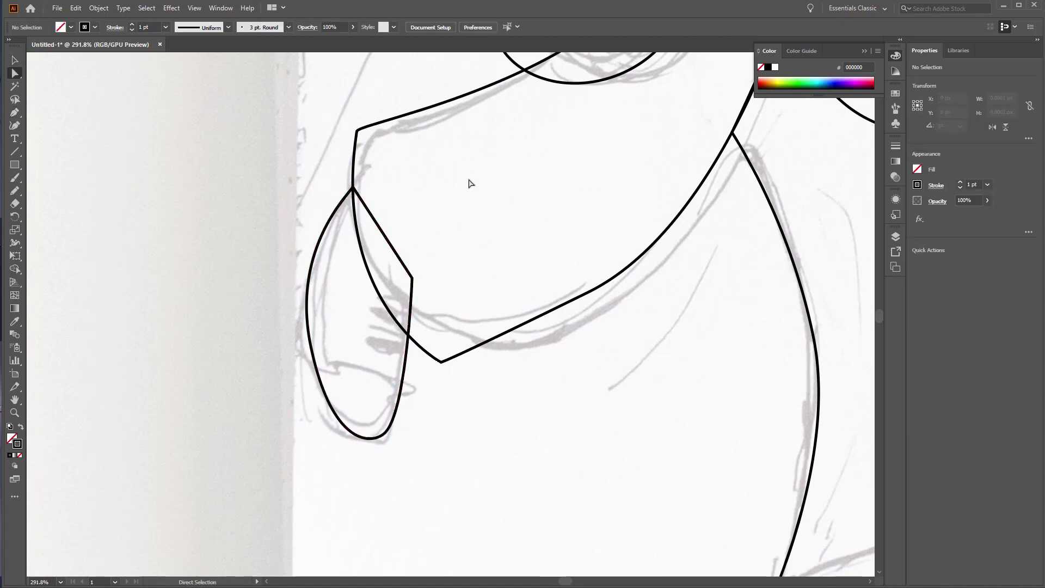
- Draw the curved inner sole line and close the full shoe outline around it
left_click(352, 196)
left_click(337, 366)
left_click_drag(401, 381, 406, 406)
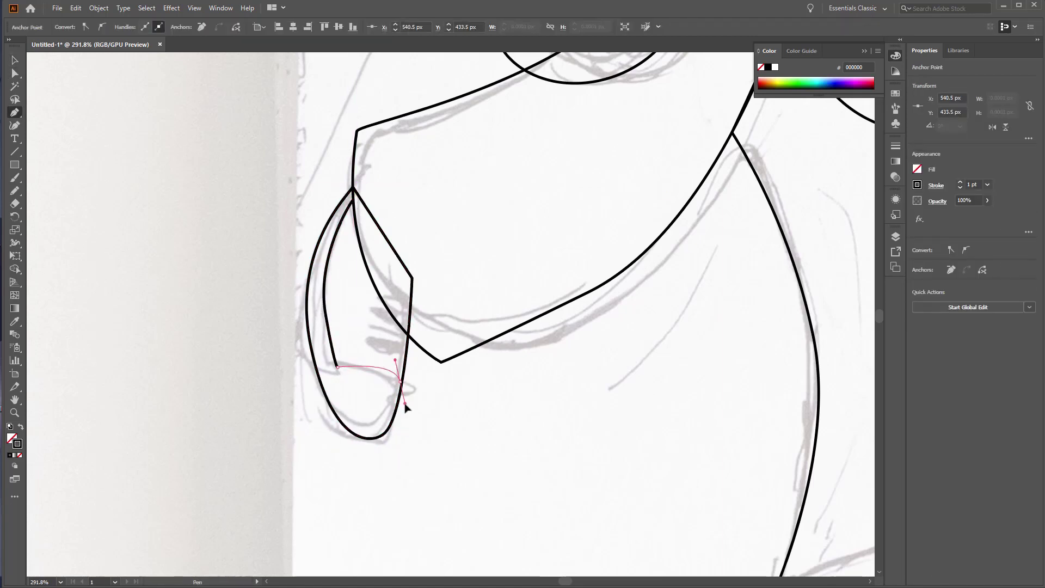
left_click(400, 462)
left_click(297, 458)
left_click(265, 361)
left_click(265, 261)
left_click(289, 200)
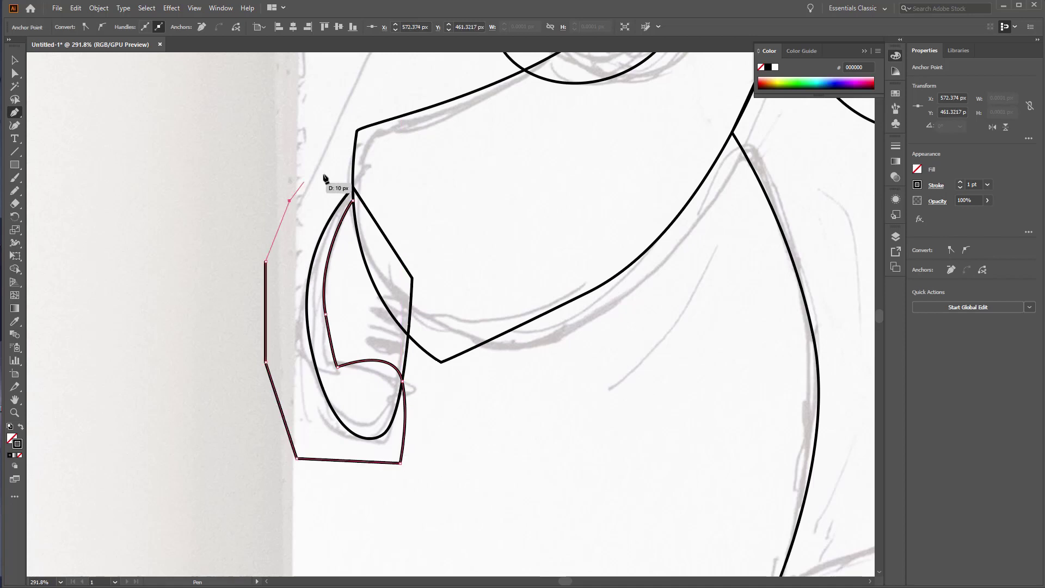
left_click(364, 188)
scroll(364, 187, "down", 5)
scroll(531, 324, "up", 4)
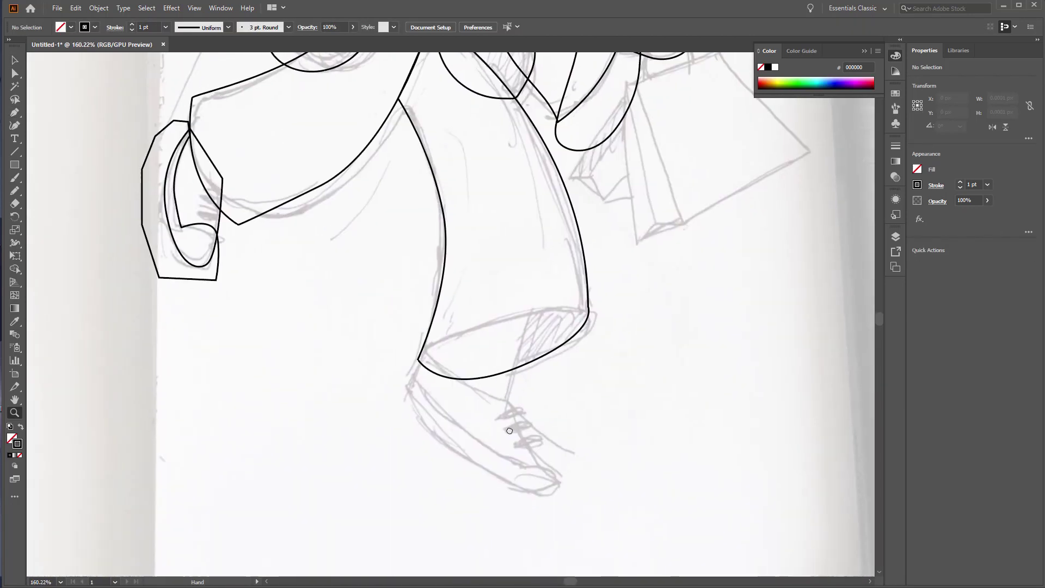
- Place the first three points of the front trouser cuff outline
left_click(529, 314)
left_click(504, 403)
left_click(421, 350)
- Finish the cuff outline, colour the hair red, and make the face, hands and leg piece pink
left_click(454, 280)
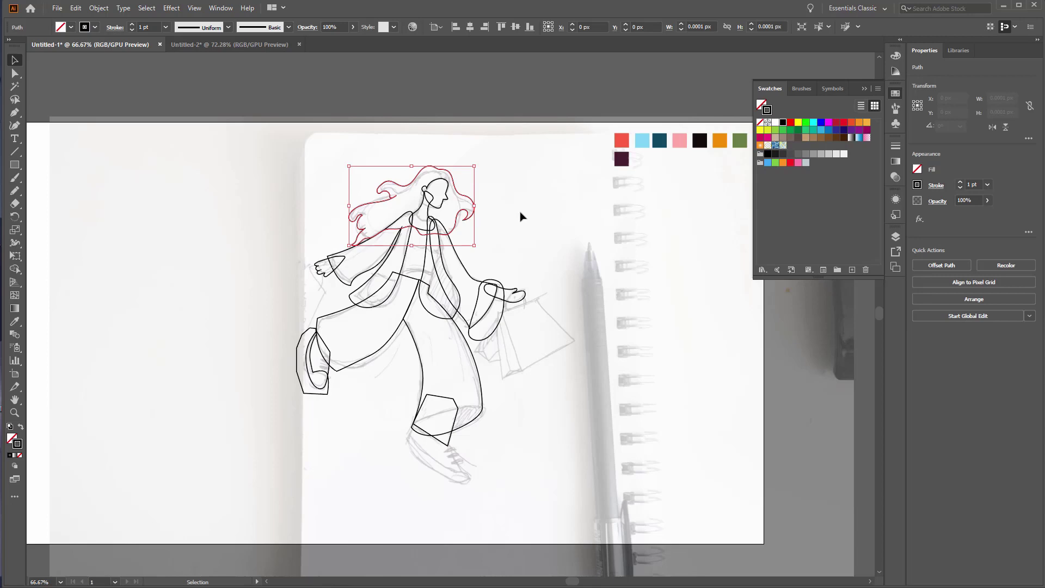
left_click(622, 140)
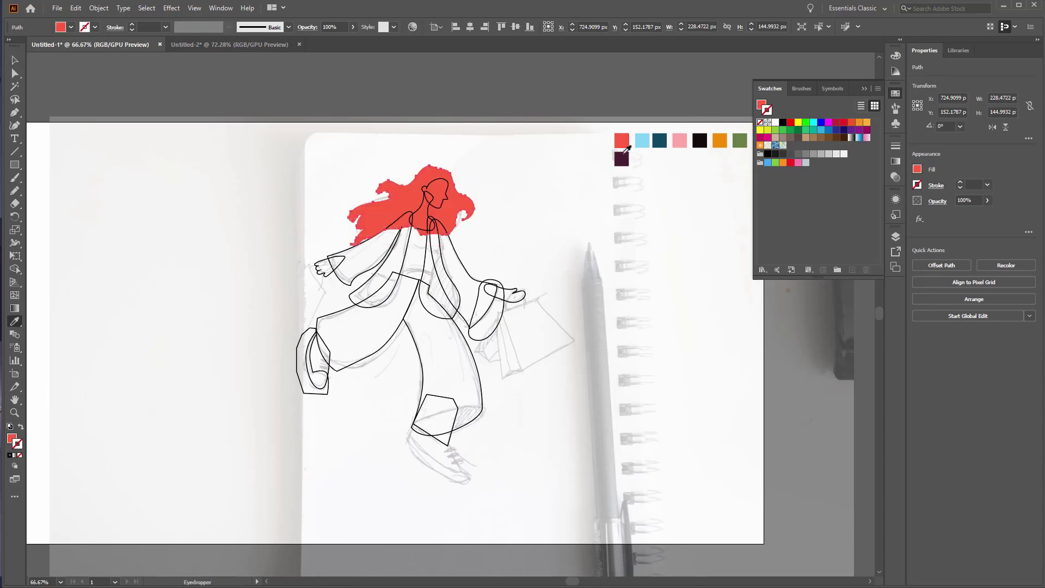
left_click(447, 192)
left_click(682, 141)
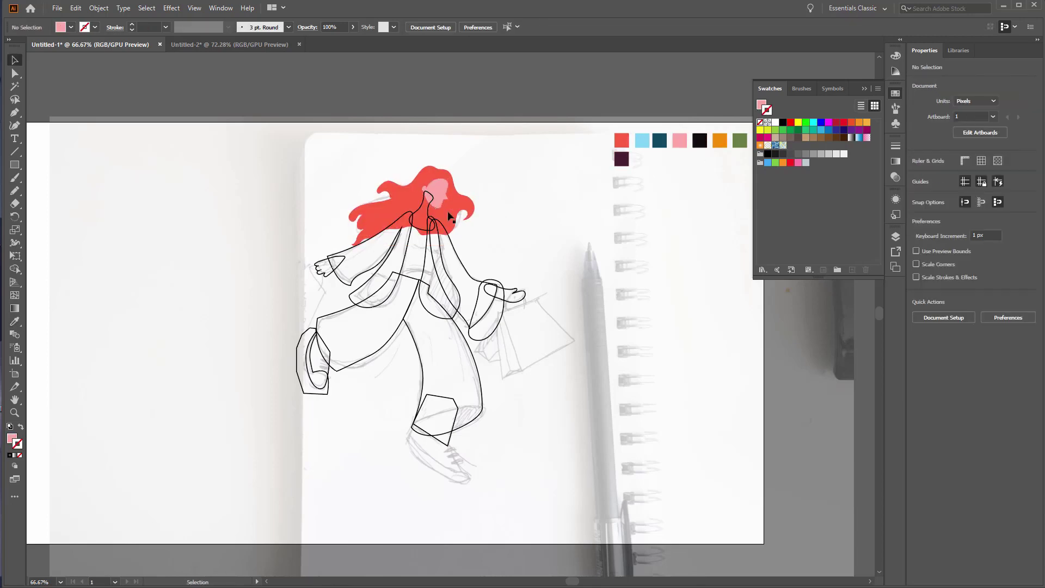
key("v")
left_click(505, 292)
left_click(330, 266, "shift")
left_click(679, 140)
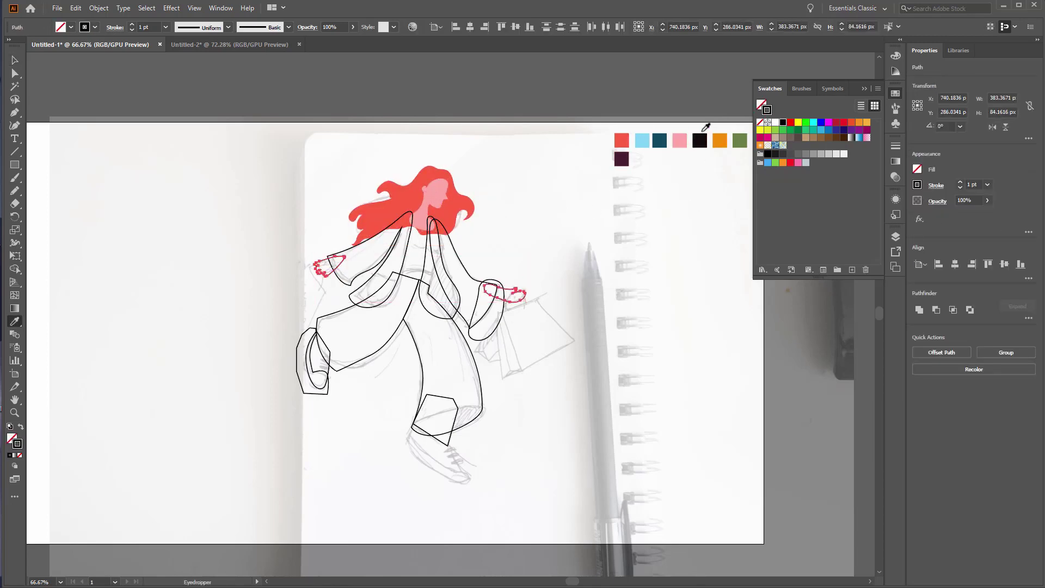
left_click(436, 419)
key("i")
left_click(680, 141)
- Fill the left sleeve dark teal and both trouser legs orange
key("v")
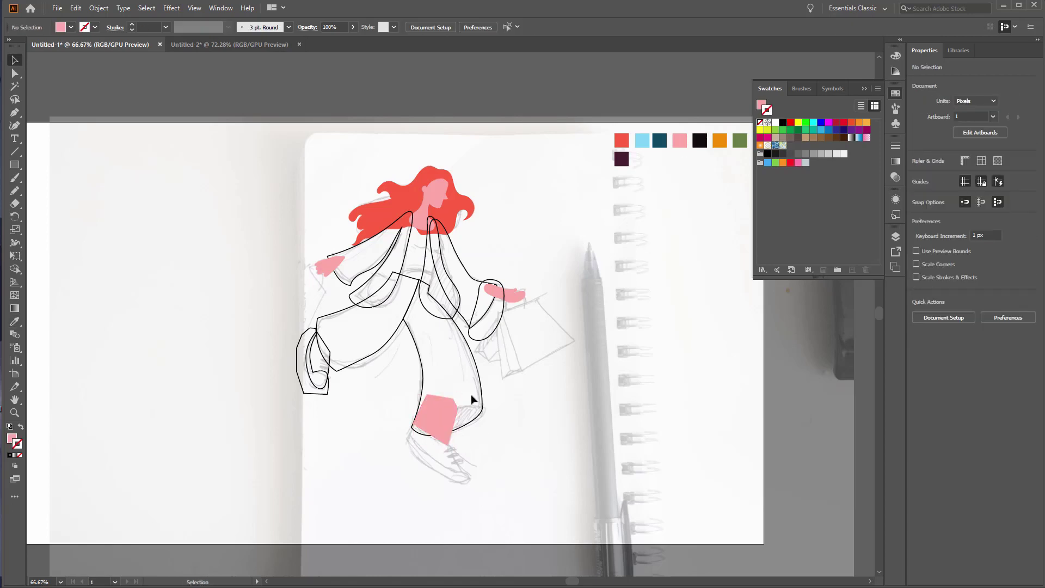
left_click(362, 286)
left_click(642, 140)
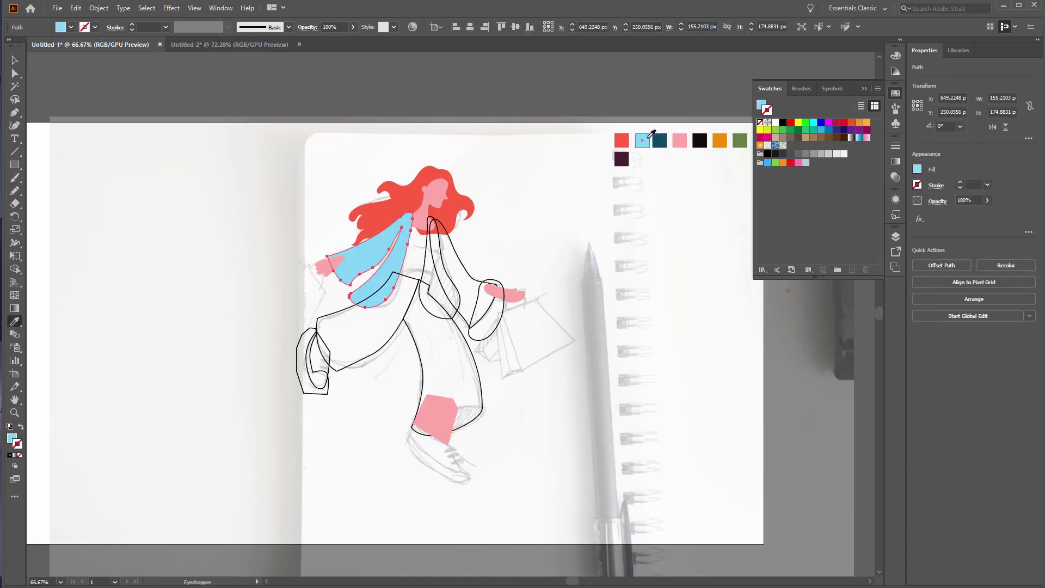
left_click(449, 261)
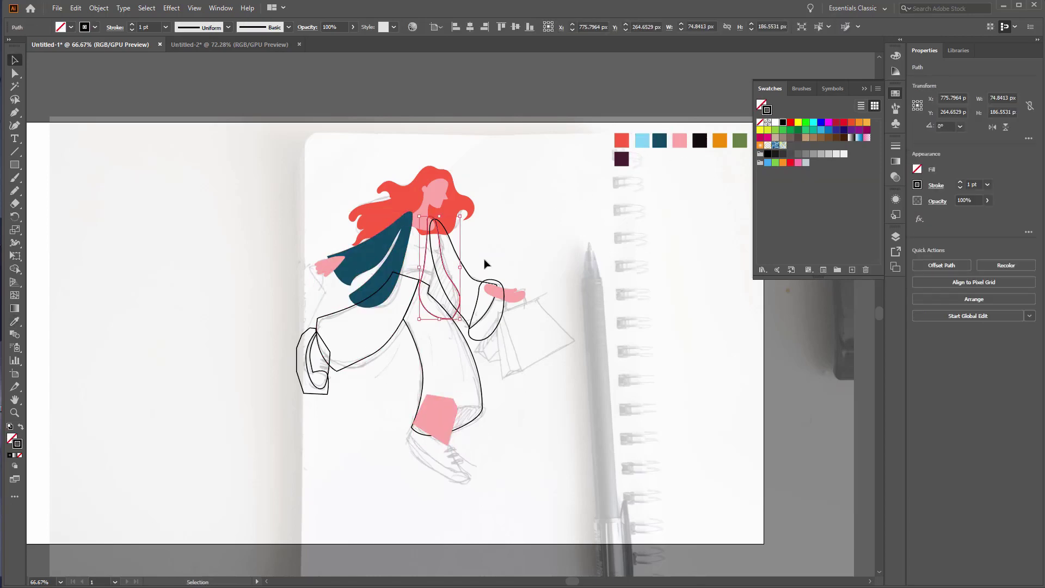
left_click(552, 233)
left_click(479, 368)
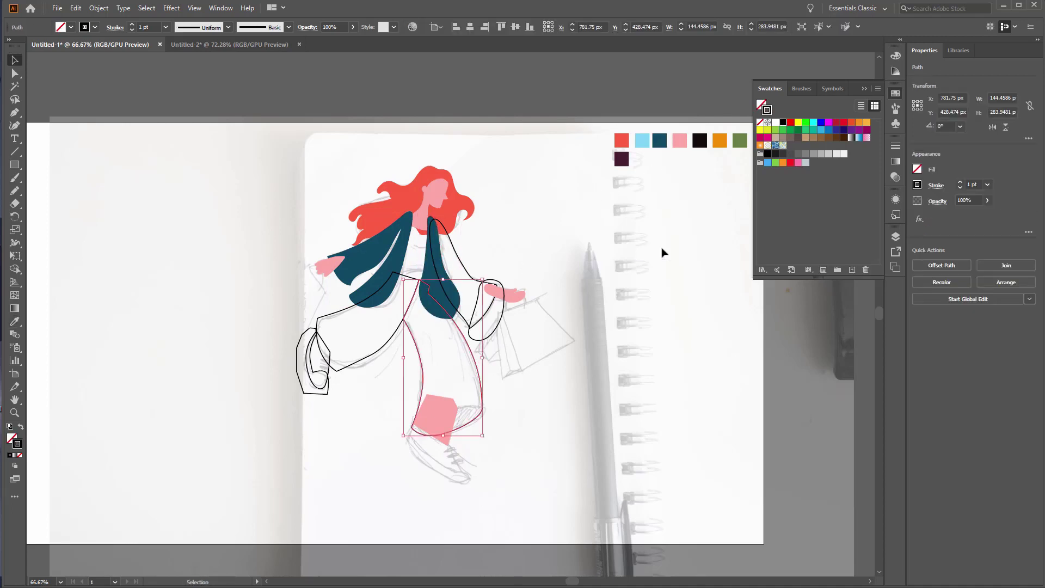
key("i")
left_click(719, 140)
left_click(380, 348, "ctrl")
left_click(446, 354)
- Trim the right cuff out of the sleeve with Shape Builder and fill it near-black
key("ctrl+shift+a")
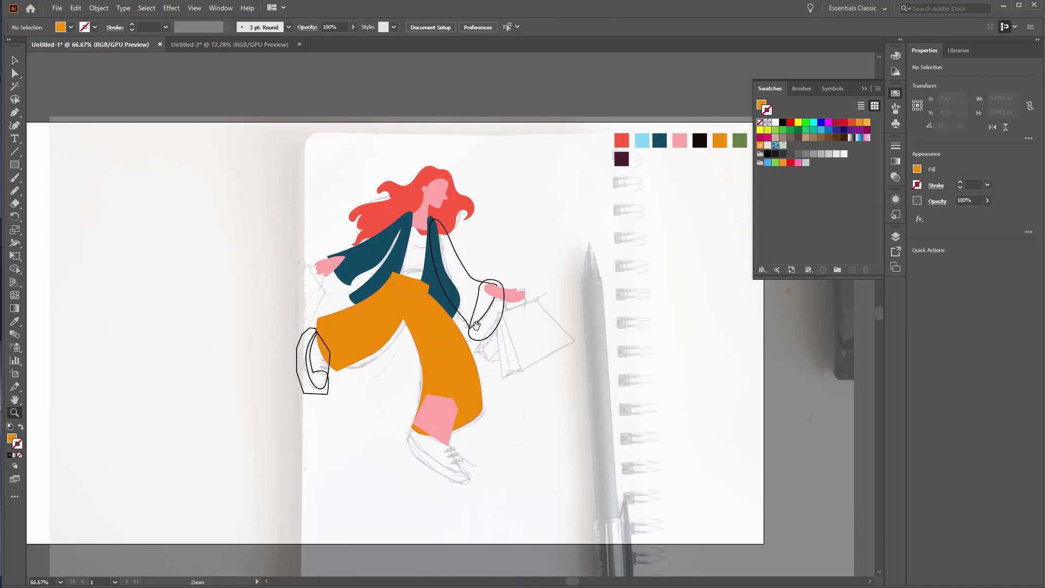
key("ctrl+plus")
mouse_move(554, 233)
left_mouse_down()
mouse_move(564, 304)
mouse_move(584, 249)
left_mouse_up()
left_click(546, 321)
left_click(499, 282)
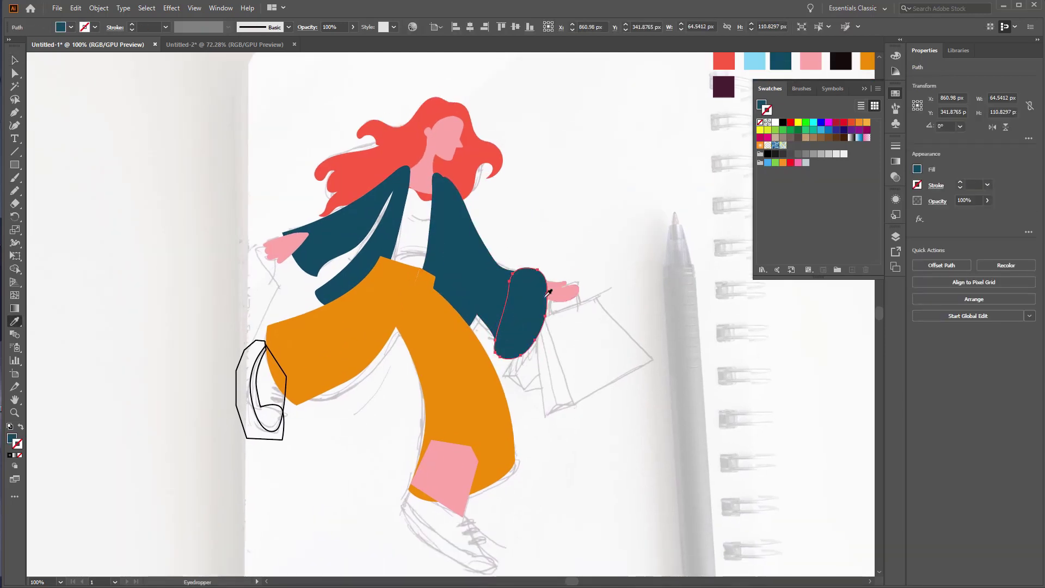
key("shift+m")
left_click(538, 308, "alt")
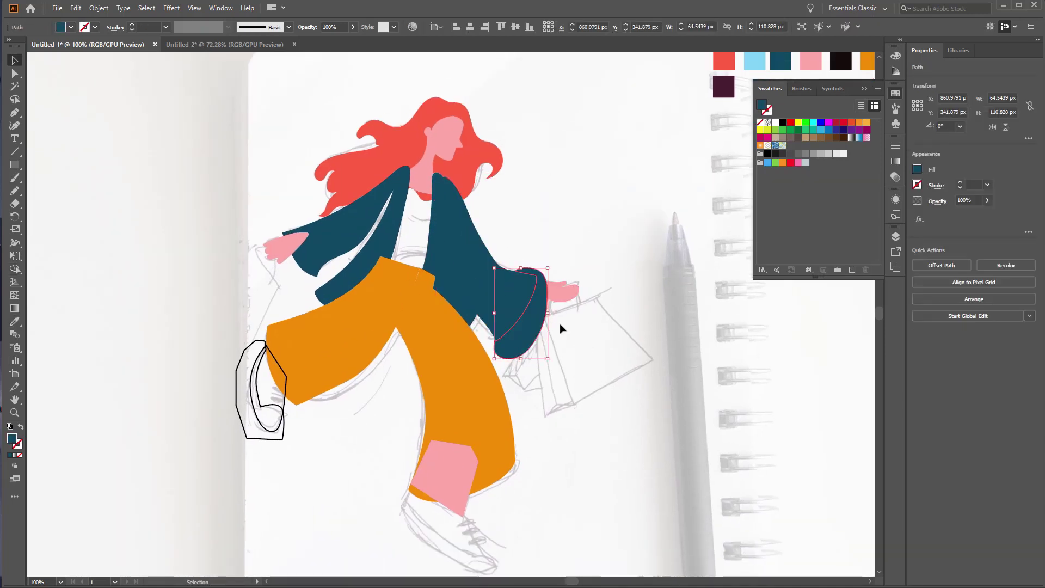
key("v")
key("i")
left_click(844, 63)
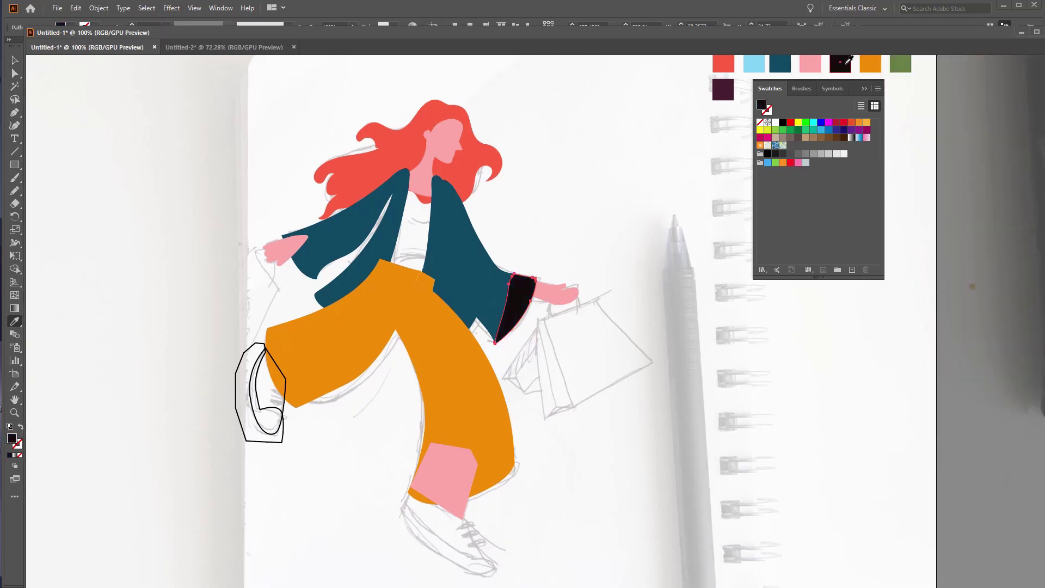
key("Tab")
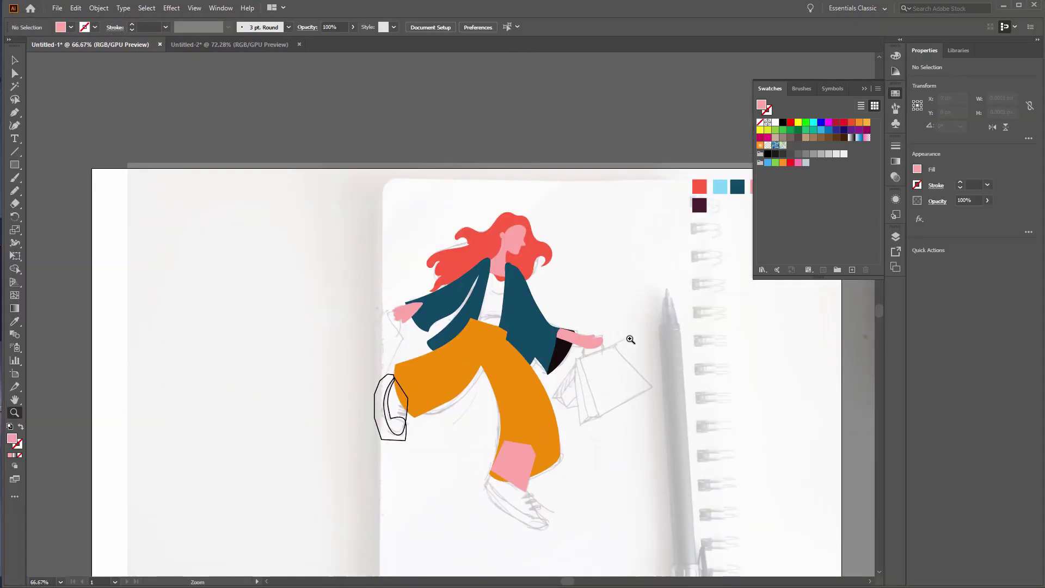
- Separate the left wrist overlap from the sleeve as its own pink piece
left_click_drag(372, 323, 427, 275)
key("v")
left_click(427, 275)
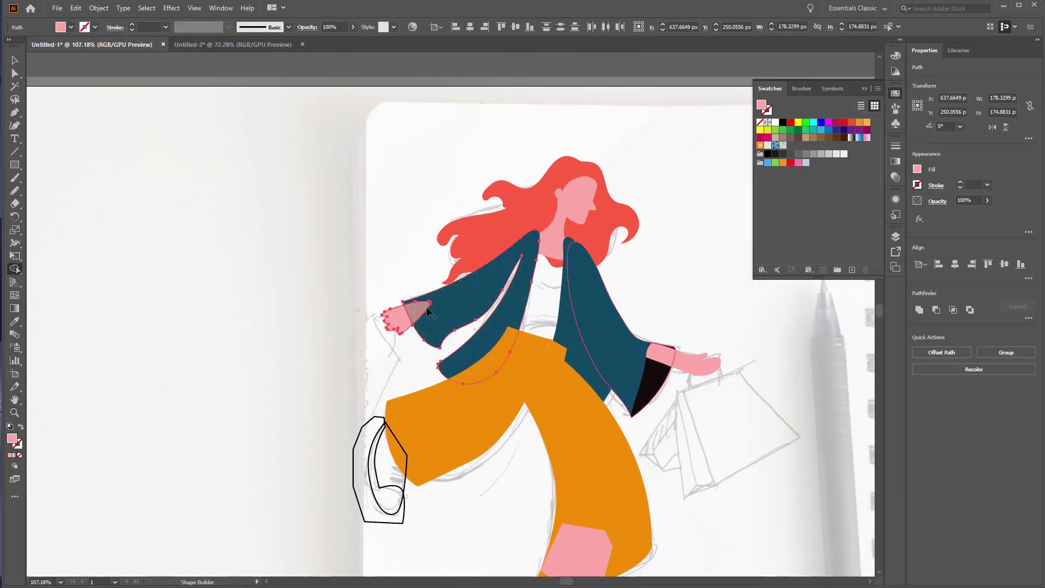
left_click(417, 312)
key("v")
left_click(430, 307)
- Marquee-select the sleeve-tip shapes and the navy sleeve path, then zoom in on the figure
scroll(440, 269, "up", 3)
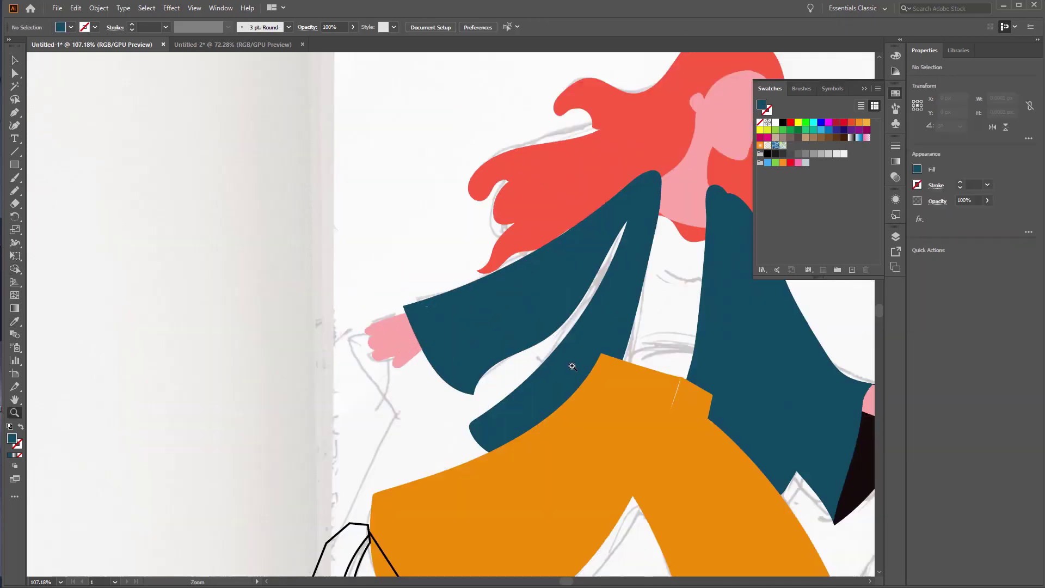
scroll(441, 269, "up", 3)
key("v")
left_click_drag(441, 262, 498, 366)
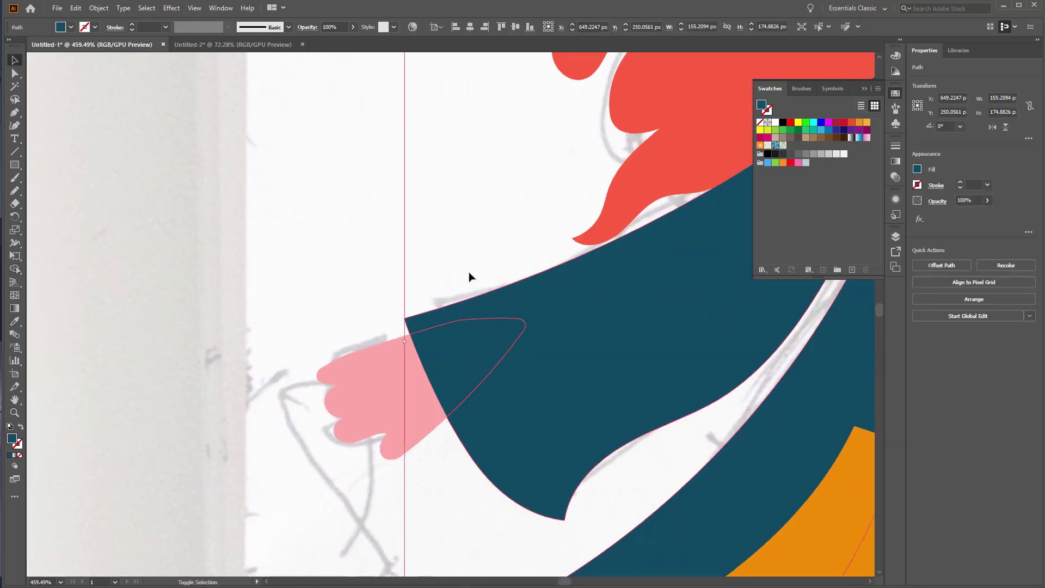
left_click_drag(466, 275, 506, 322)
left_click(533, 321, "shift")
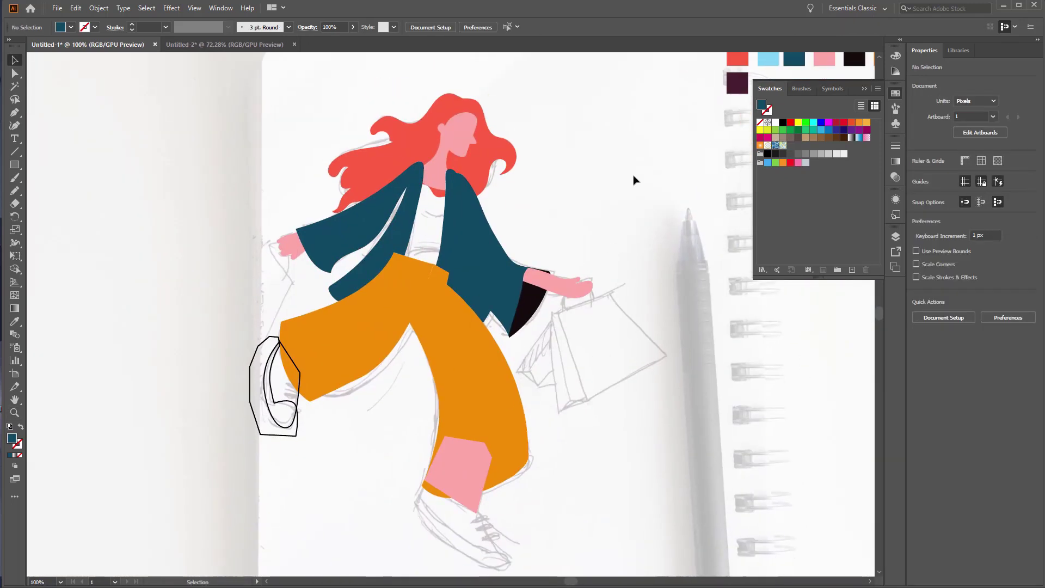
key("z")
left_click(535, 201)
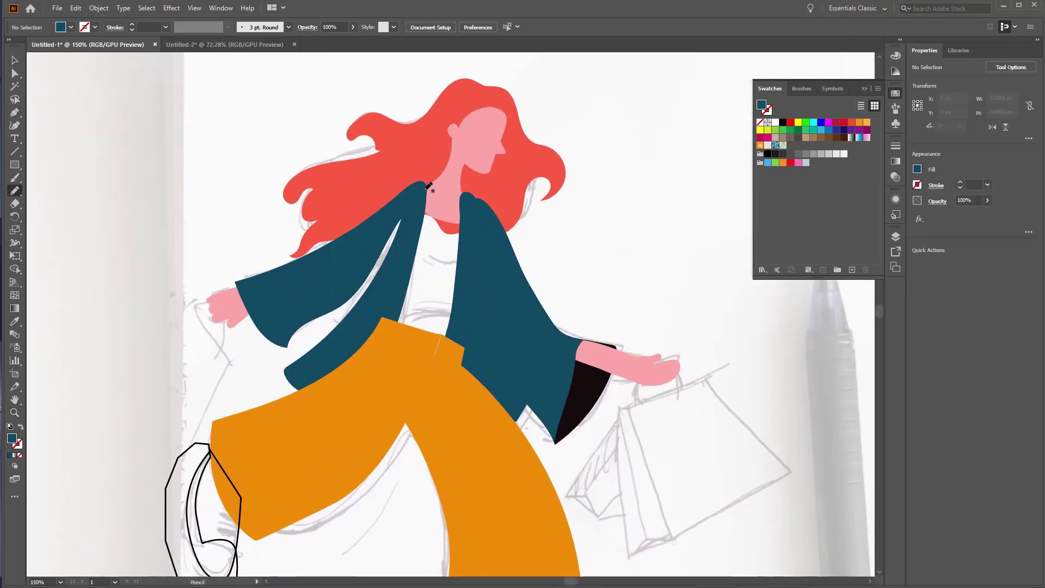
- Draw the light-blue top, send it behind the jacket, and select the jacket panels and right hand
left_click_drag(423, 187, 423, 189)
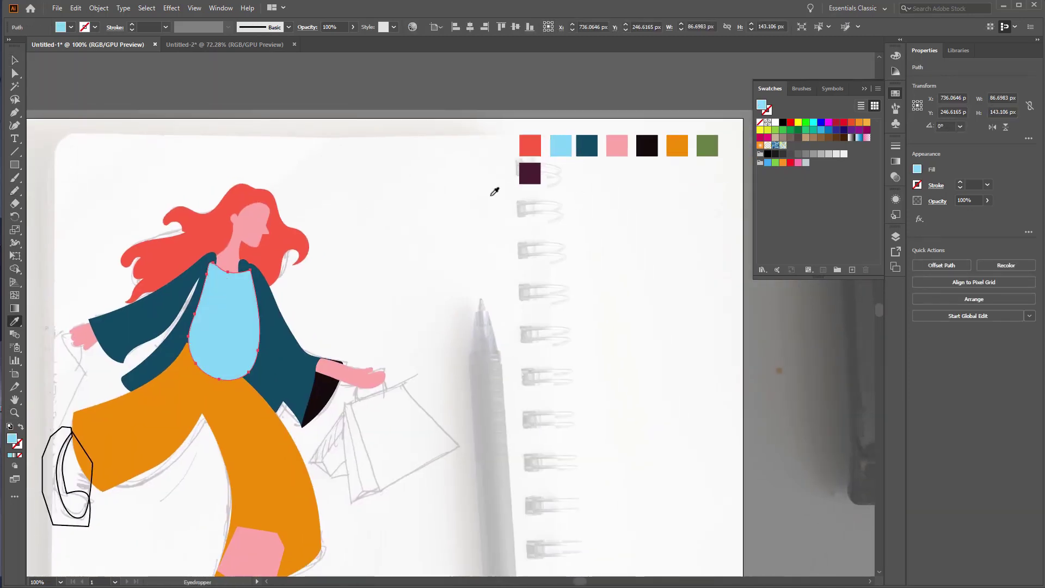
key("ctrl+shift+bracketleft")
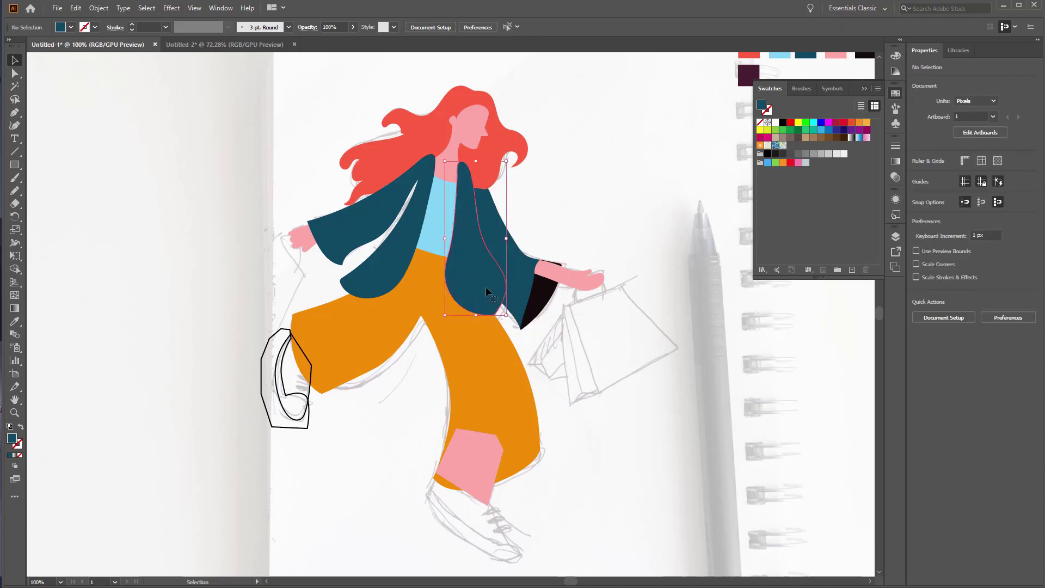
key("v")
left_click(466, 278)
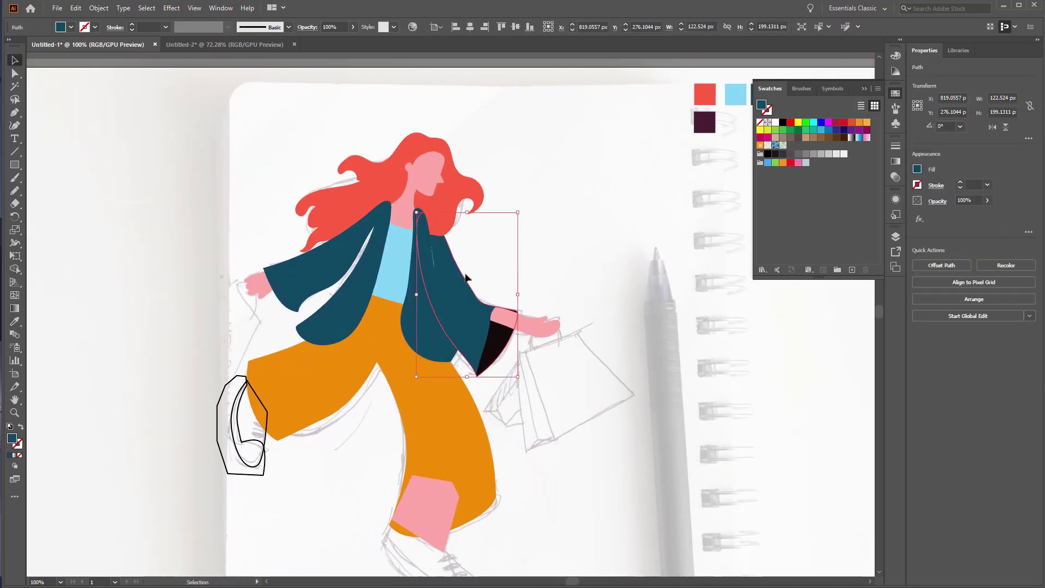
left_click(541, 328, "shift")
left_click(461, 353)
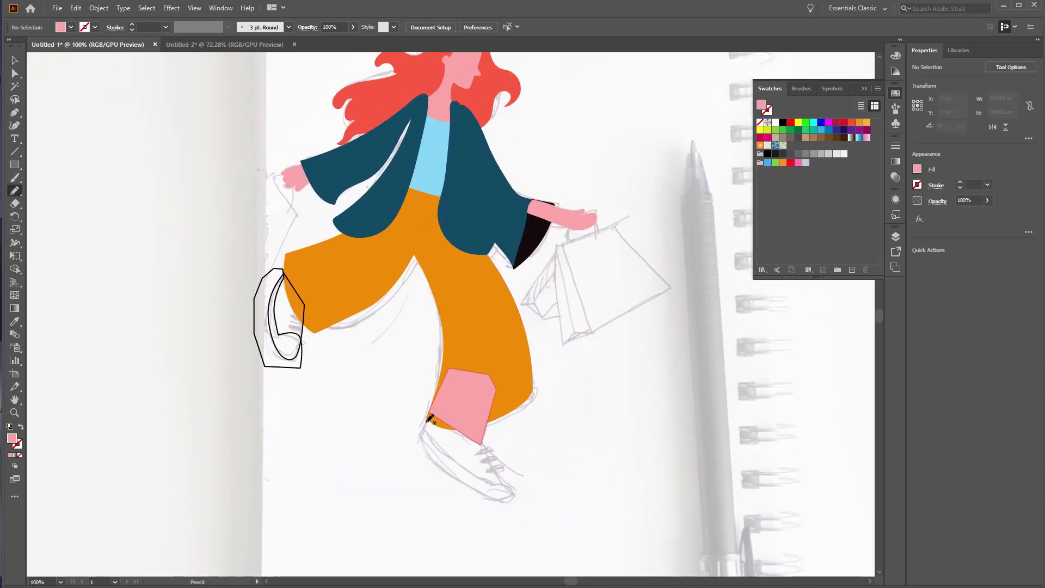
- Draw an orange oval over the bottom of the front trouser leg
left_click_drag(422, 432, 419, 429)
key("v")
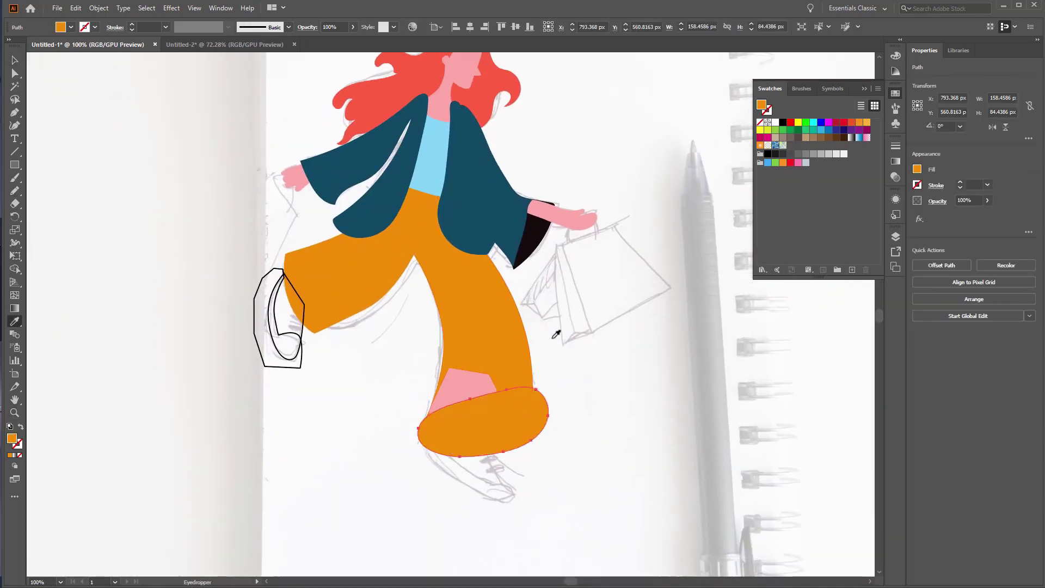
left_click(472, 397)
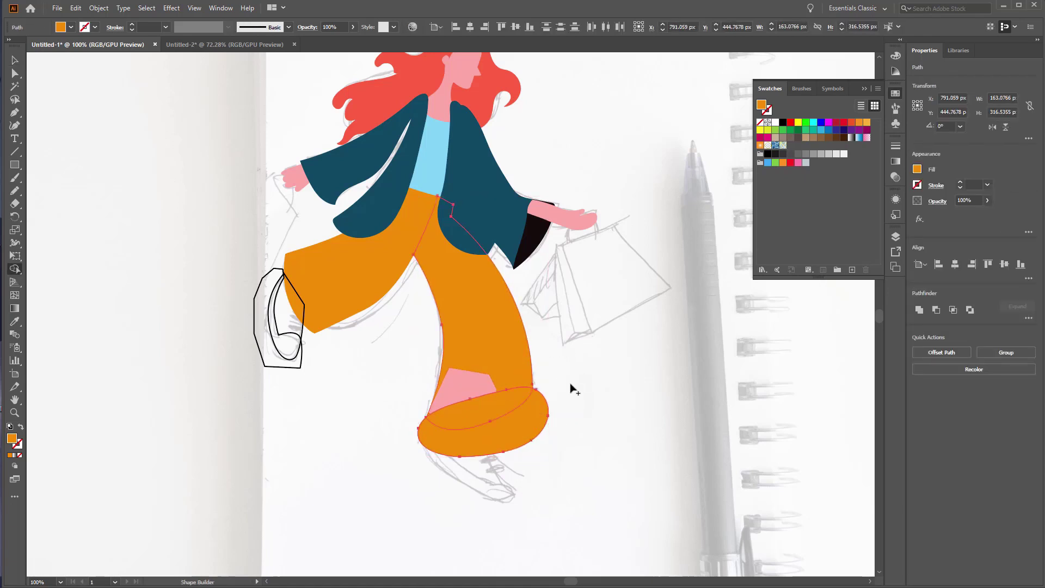
- Cut the oval out of the foot area and send the lower trouser piece behind the foot
left_click(522, 427)
key("Delete")
left_click(519, 430)
left_click(478, 350)
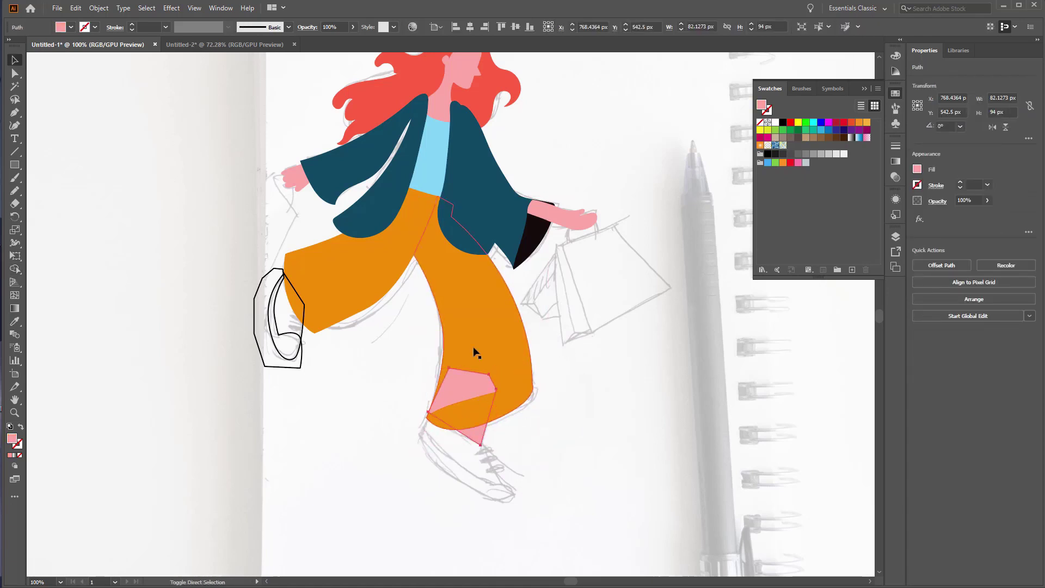
key("ctrl+[")
left_click(556, 430)
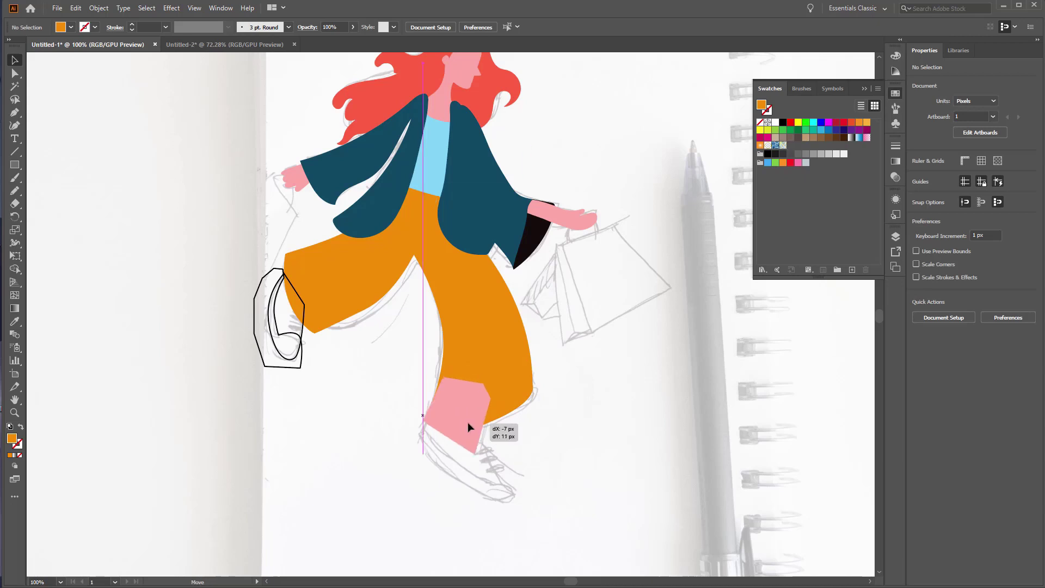
- Nudge the pink foot piece into place and merge the oval overlap into it with Shape Builder
left_click_drag(468, 422, 466, 425)
scroll(468, 422, "up", 3)
left_click_drag(553, 392, 466, 428)
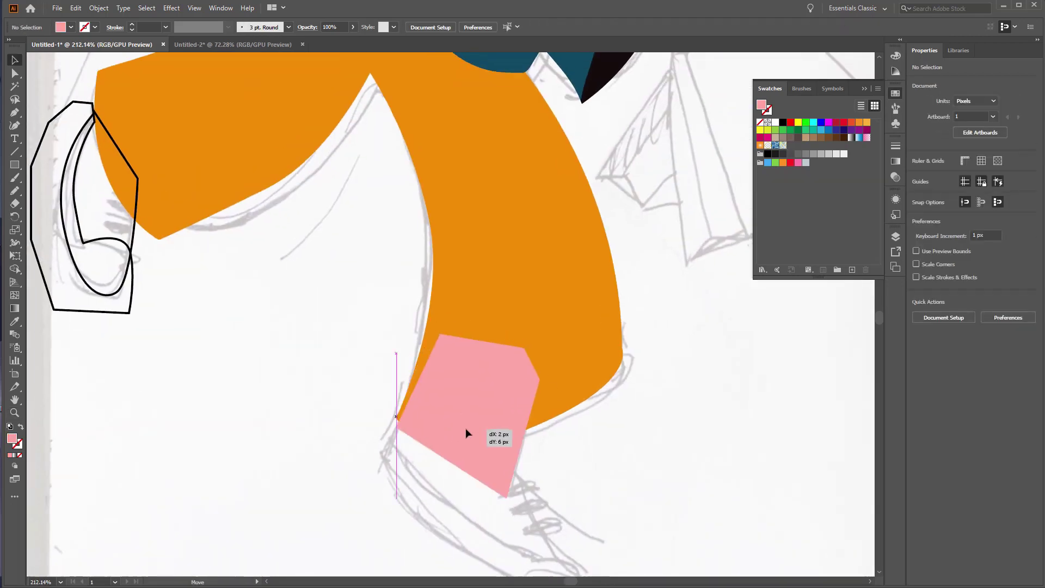
left_click(583, 379, "shift")
key("shift+m")
left_click(477, 376)
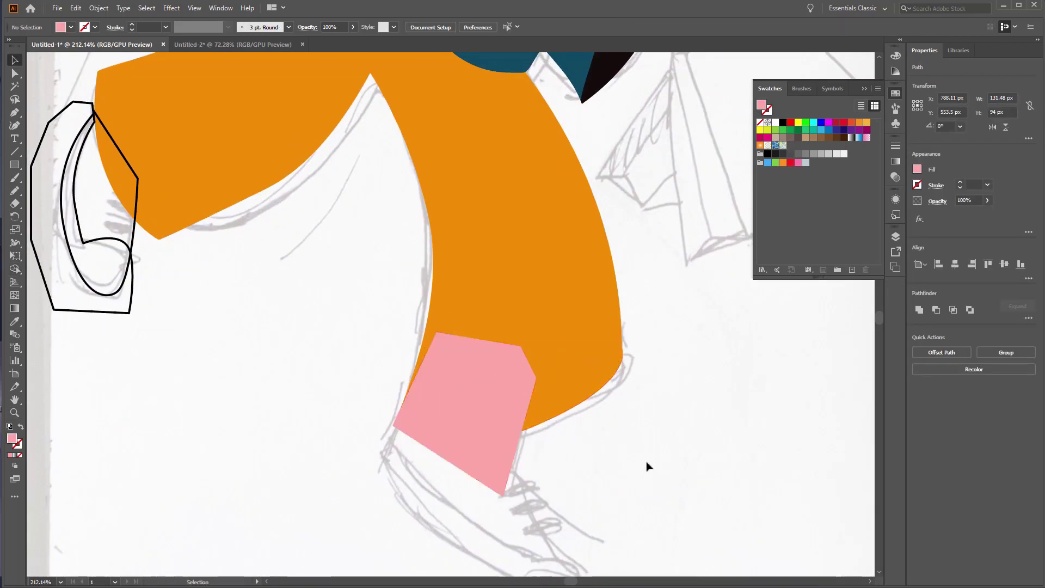
key("v")
left_click_drag(484, 435, 484, 438)
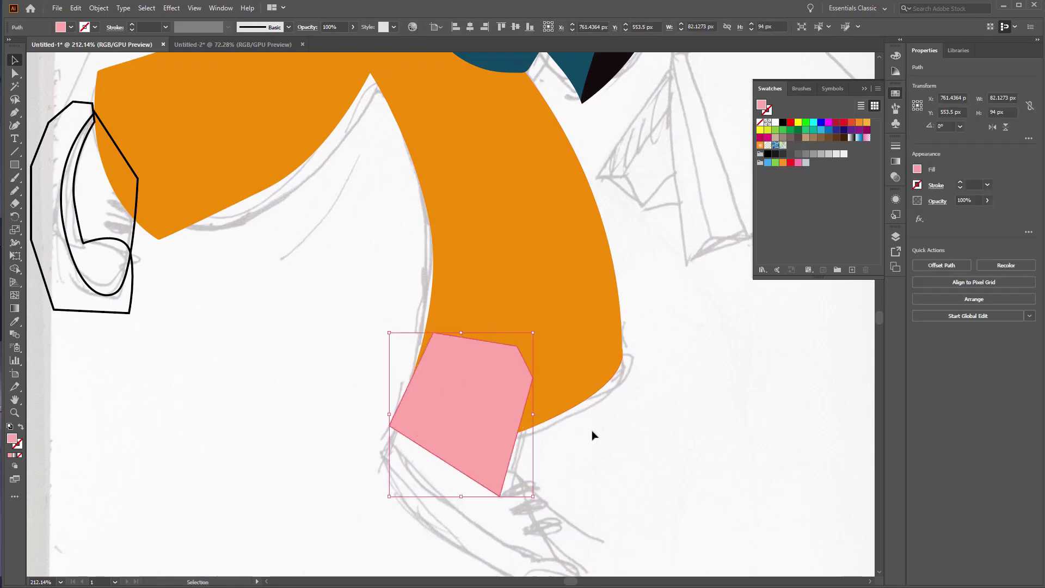
left_click(578, 396, "shift")
key("shift+m")
left_click(477, 365)
key("v")
- Split off the small orange region above the oval and delete it
key("ctrl+plus")
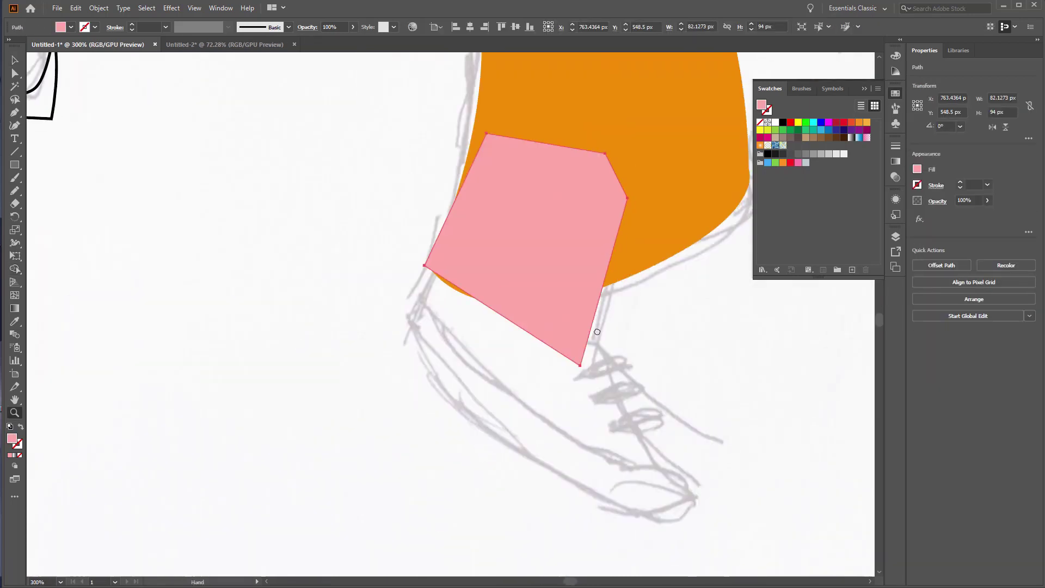
left_click_drag(535, 317, 536, 320)
left_click(617, 240, "shift")
key("shift+m")
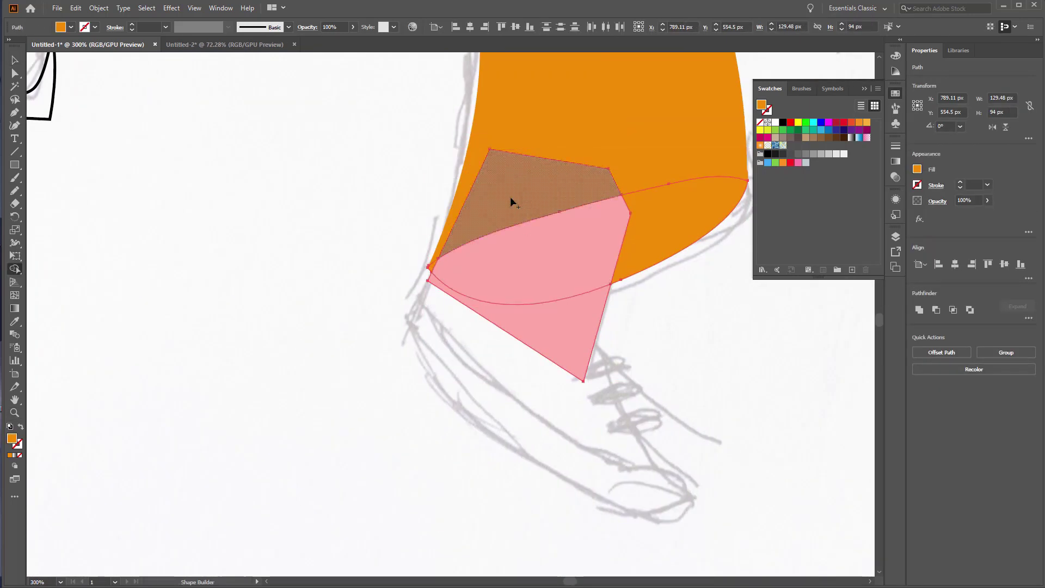
left_click(511, 201)
key("v")
left_click_drag(626, 158, 379, 243)
key("Delete")
scroll(490, 326, "down", 2)
scroll(578, 424, "up", 3)
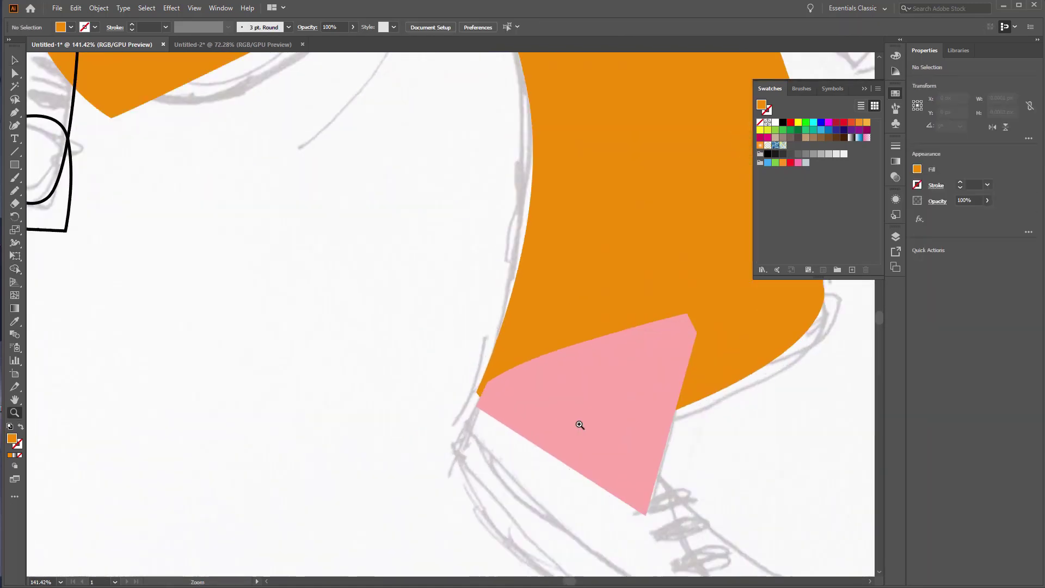
scroll(516, 397, "up", 2)
- Drag the pink ankle's corner anchor onto the trouser hem edge
key("a")
left_click_drag(506, 397, 490, 427)
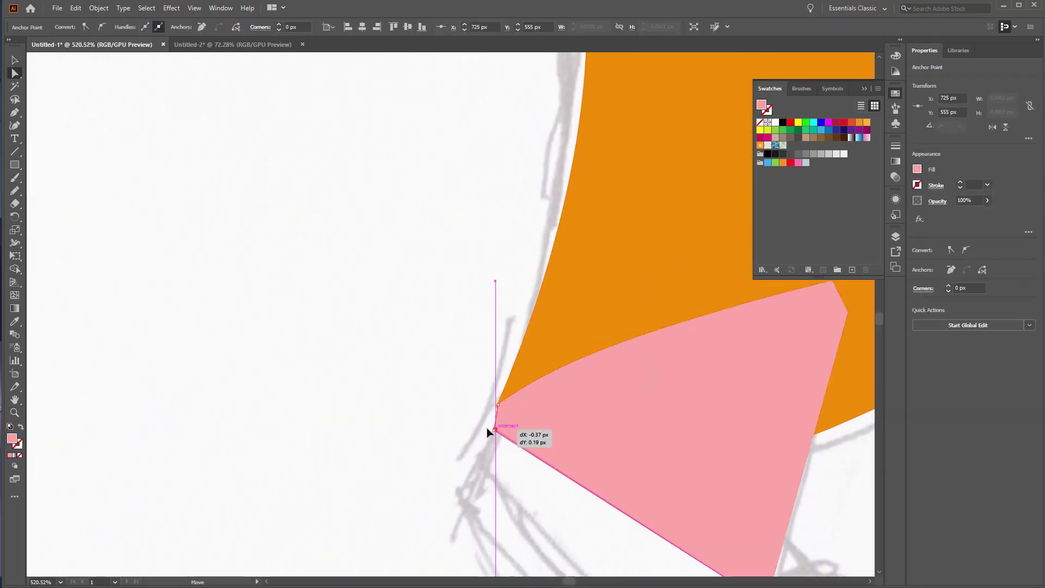
scroll(641, 338, "down", 3)
scroll(641, 338, "down", 3)
scroll(574, 426, "up", 2)
- Fill the cuff shape behind the ankle near-black and review the pink ankle's anchors
left_click(574, 427)
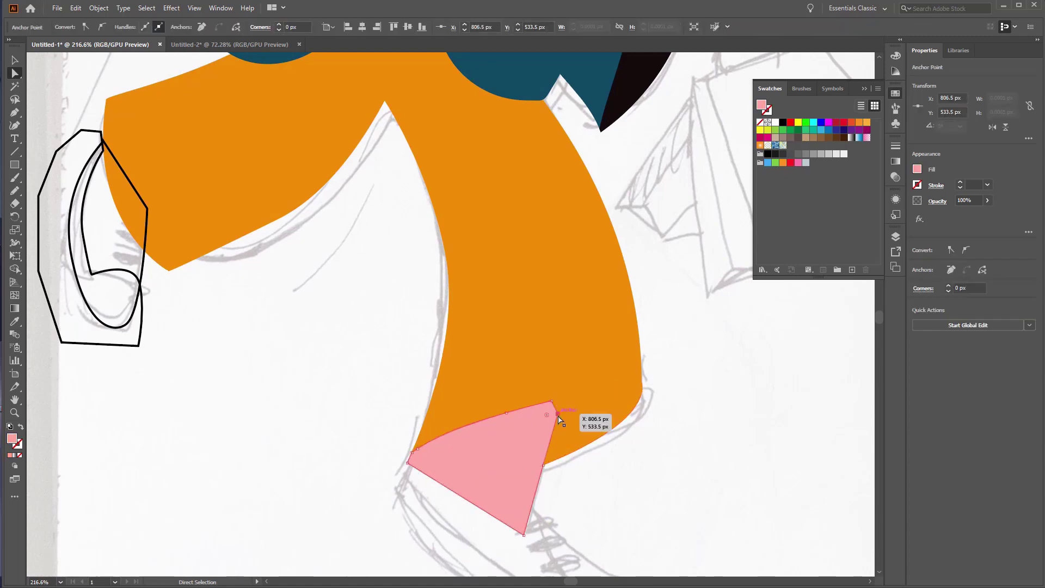
scroll(653, 428, "down", 2)
key("v")
left_click(783, 121)
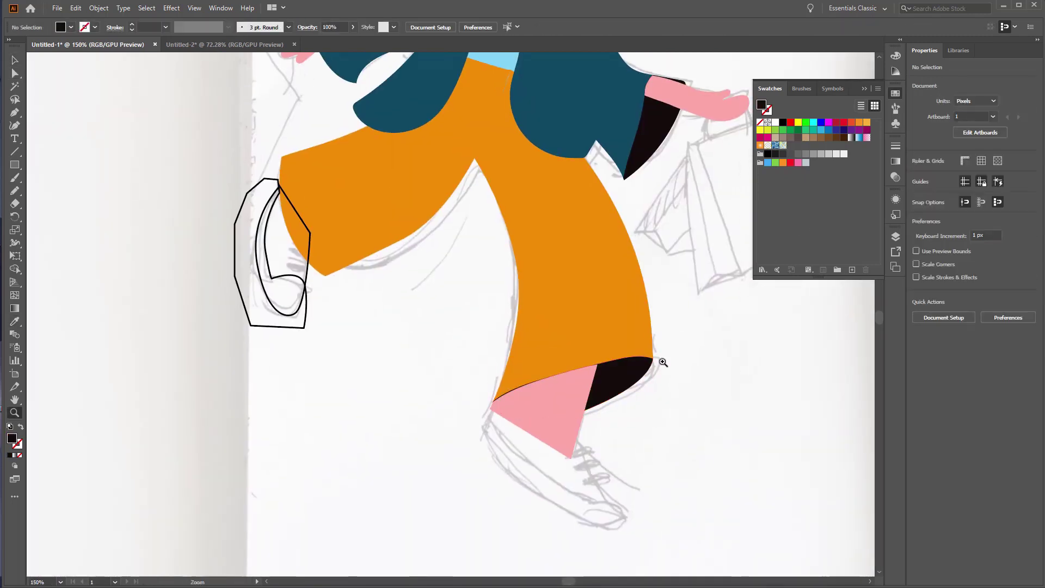
scroll(661, 362, "down", 3)
scroll(630, 415, "up", 4)
key("a")
left_click(456, 386)
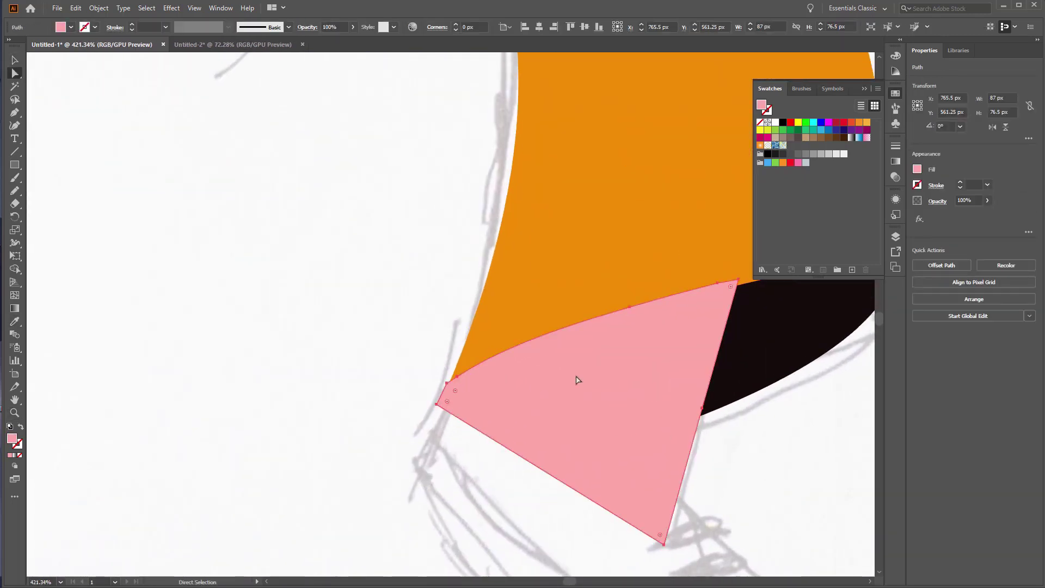
left_click(819, 441)
- Frame the raised foot and eyedropper the green fill onto its shoe
key("z")
scroll(598, 329, "down", 5)
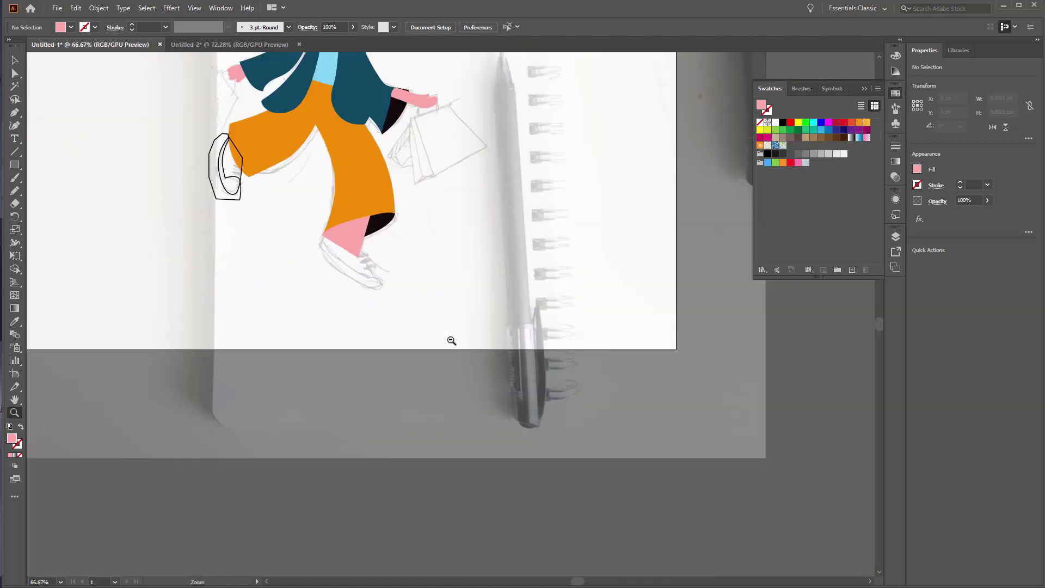
scroll(451, 342, "down", 2)
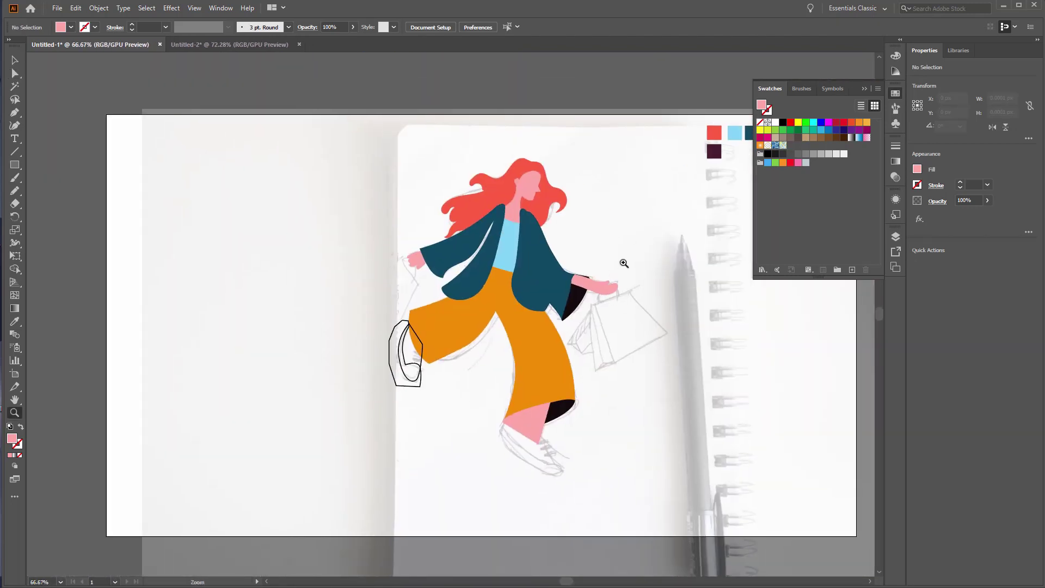
scroll(653, 248, "up", 3)
scroll(598, 327, "up", 2)
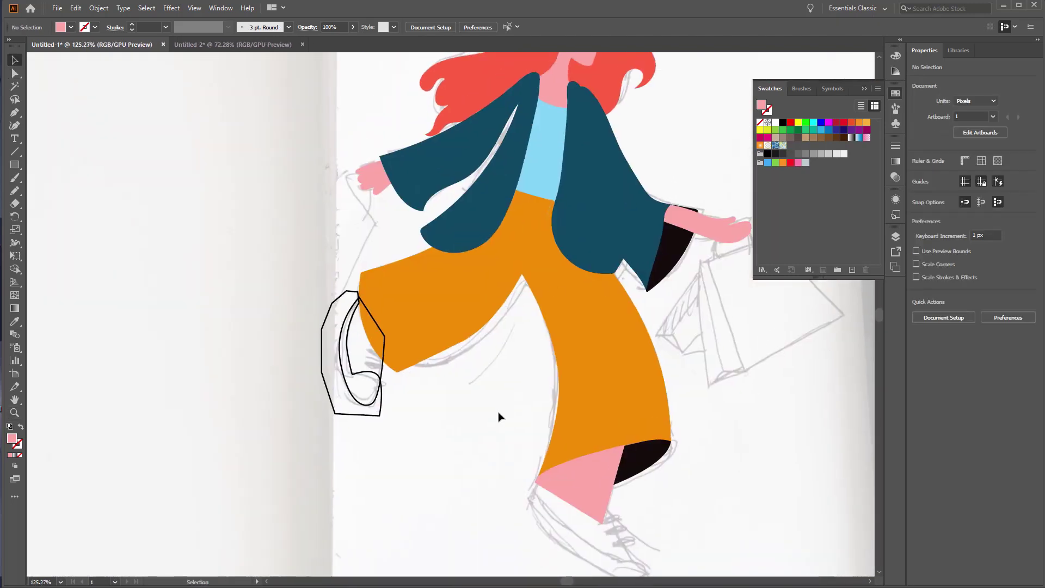
mouse_move(518, 407)
left_mouse_down()
mouse_move(510, 380)
mouse_move(800, 571)
left_mouse_up()
key("v")
left_click(428, 346)
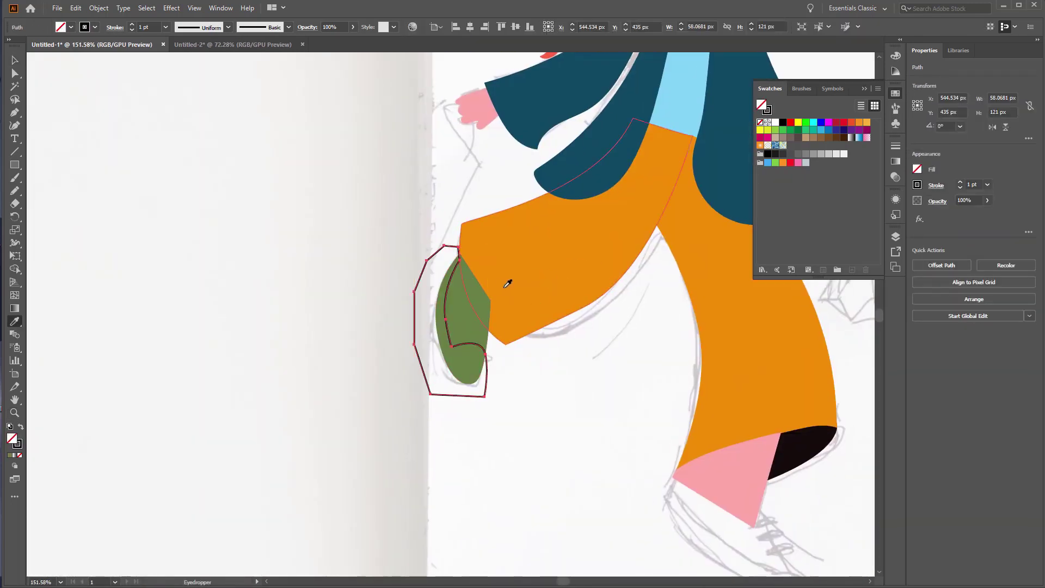
left_click(504, 287)
key("v")
left_click(469, 311, "shift")
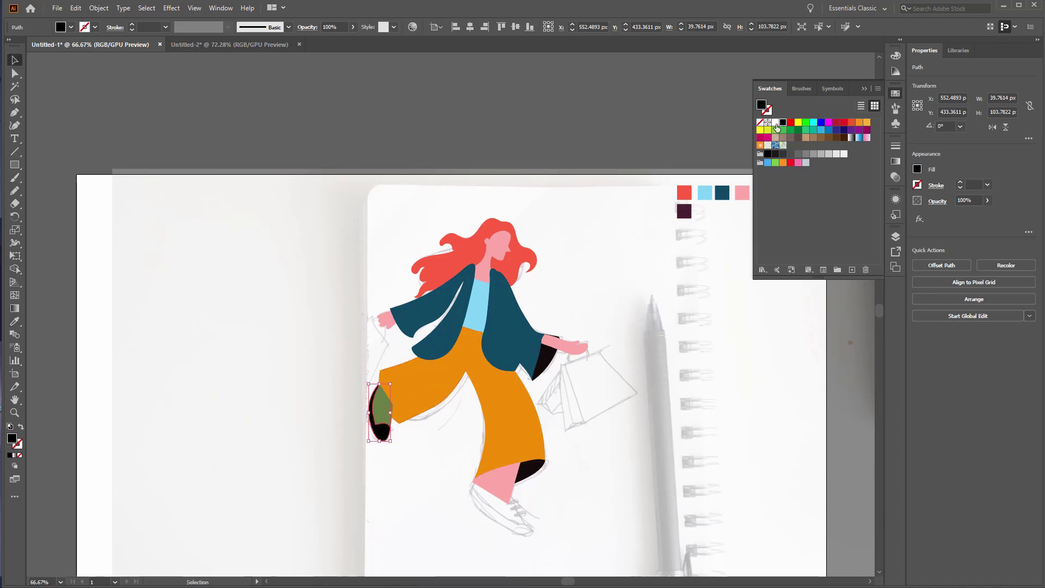
- Fill the shoe's sole with a light cream colour
double_click(762, 105)
left_click(913, 322)
left_click(765, 314)
left_click(1007, 303)
left_click(547, 467)
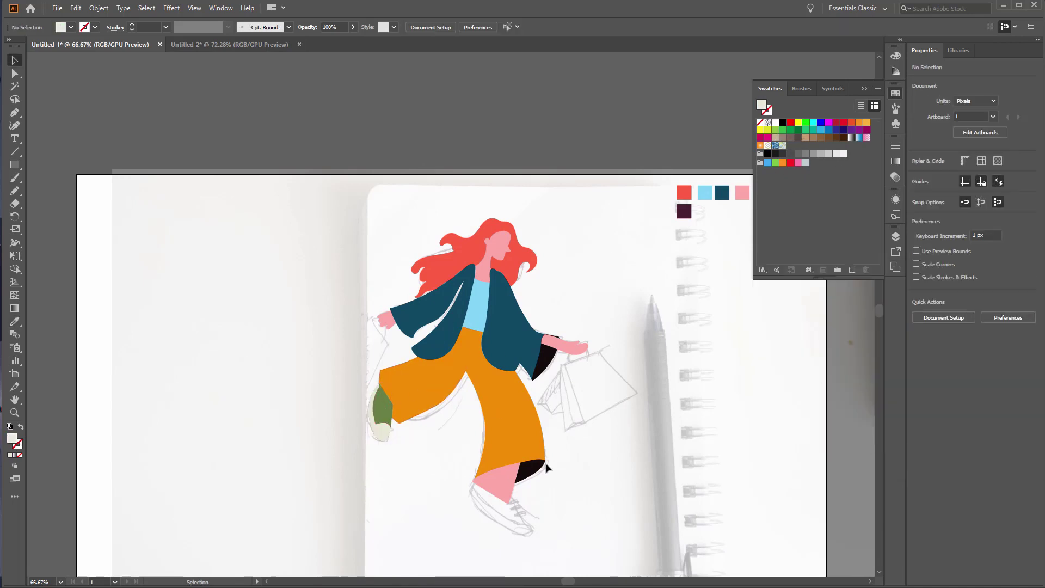
scroll(452, 379, "up", 3)
- Group the green shoe piece and cream sole into one object
left_click(384, 308)
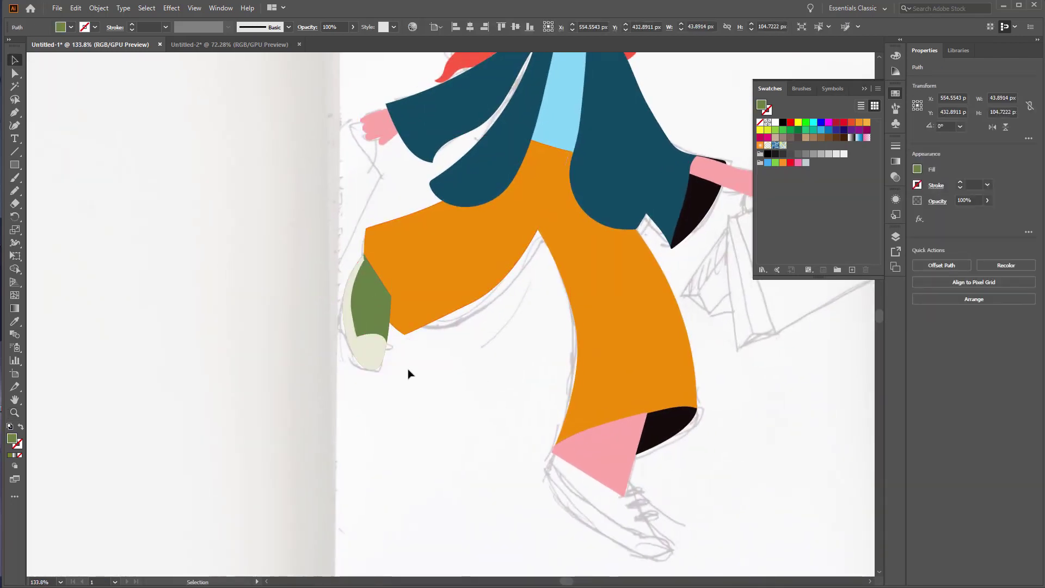
left_click(358, 369, "shift")
key("ctrl+g")
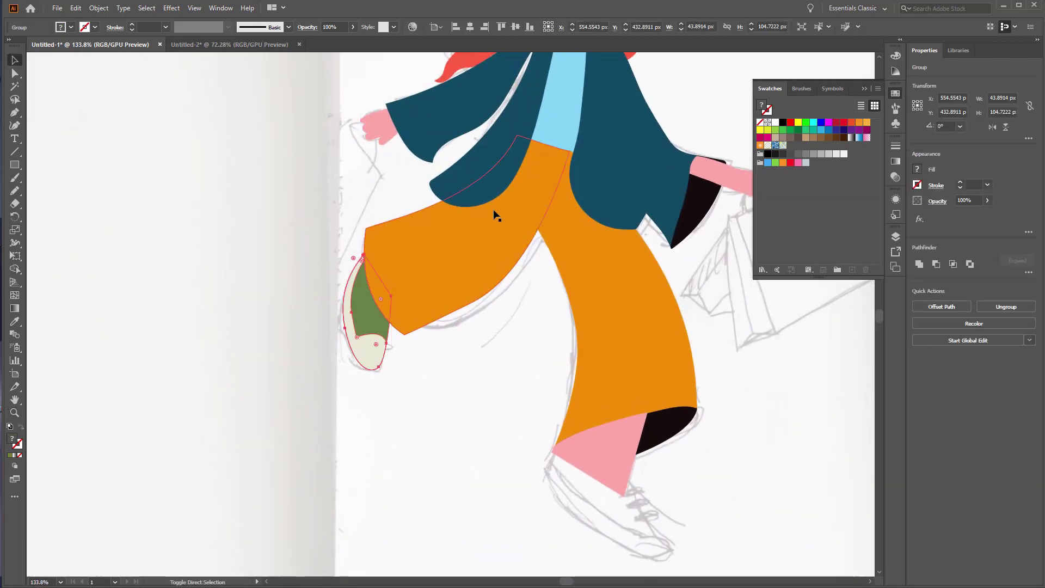
key("ctrl+shift+a")
key("z")
left_click(478, 422, "alt")
left_click(488, 376)
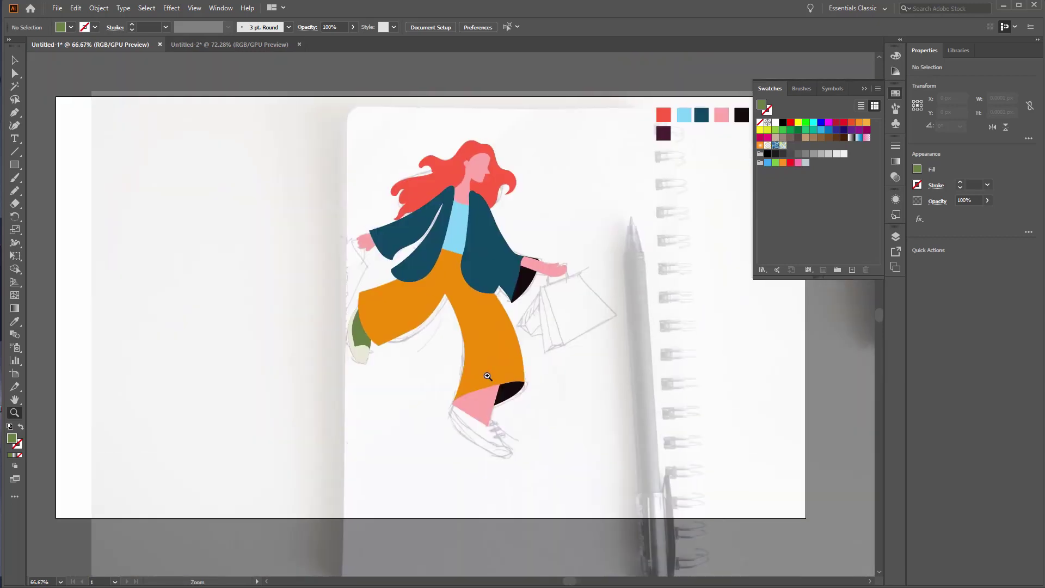
- Outline the lower foot's green shoe with the Pen tool, discarding a freehand attempt
key("n")
left_click(445, 375)
left_click_drag(449, 375, 481, 460)
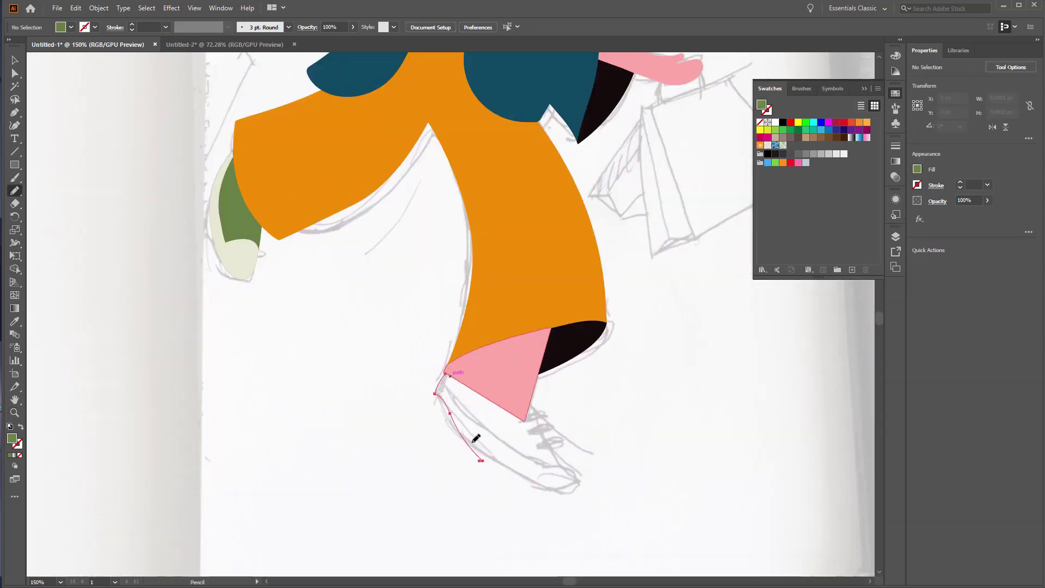
left_click_drag(559, 492, 566, 491)
key("ctrl+z")
key("p")
left_click(443, 372)
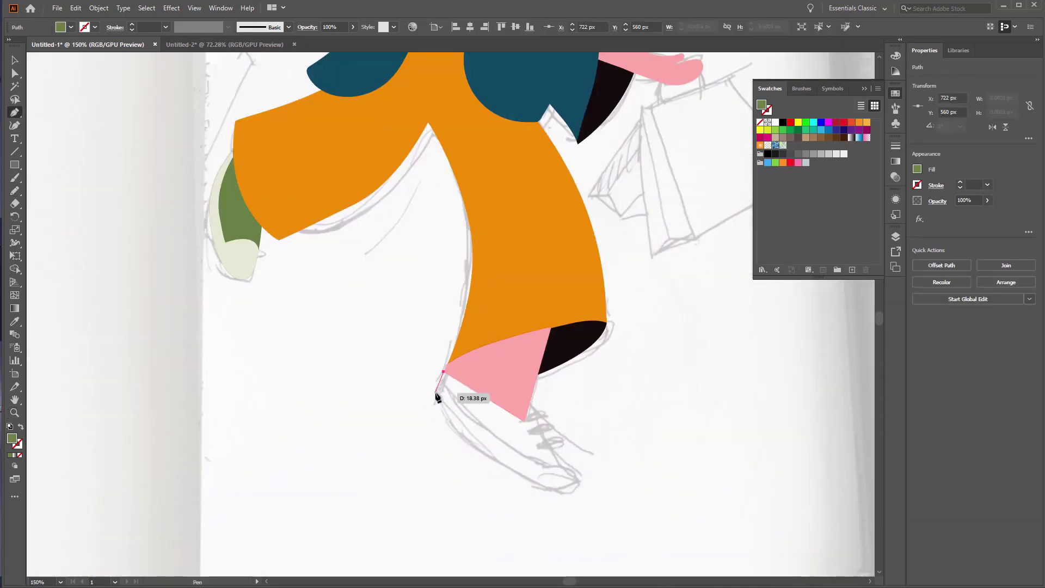
left_click(435, 392)
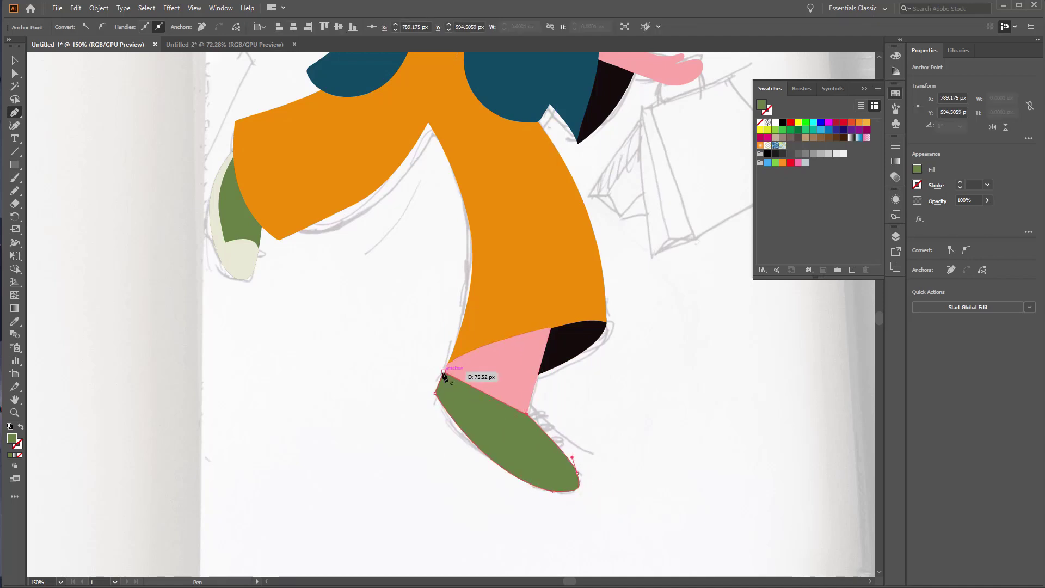
scroll(512, 406, "up", 3)
- Tuck the pink ankle's lower corner point into the shoe
key("a")
left_click(595, 469)
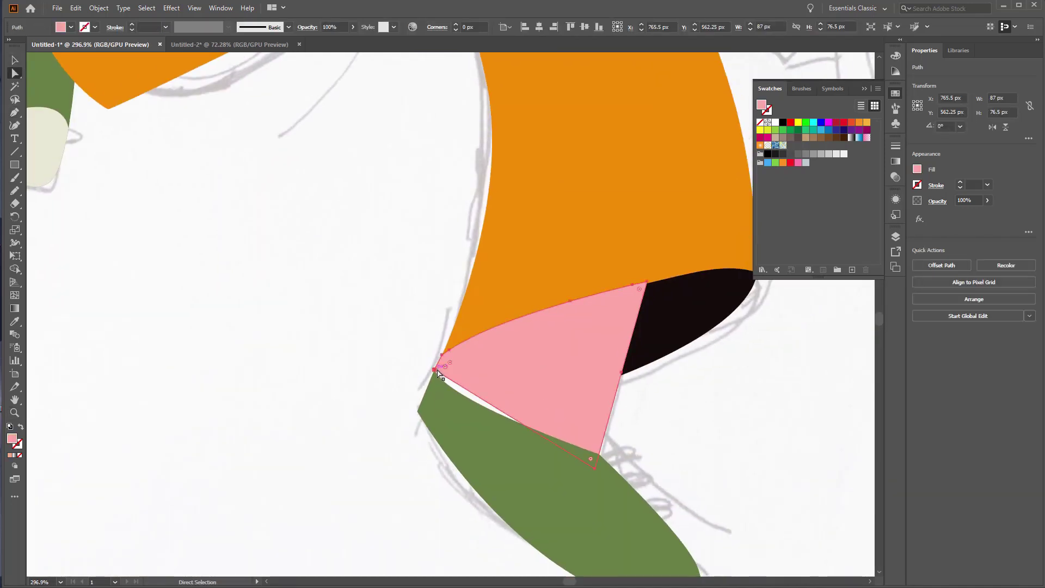
key("p")
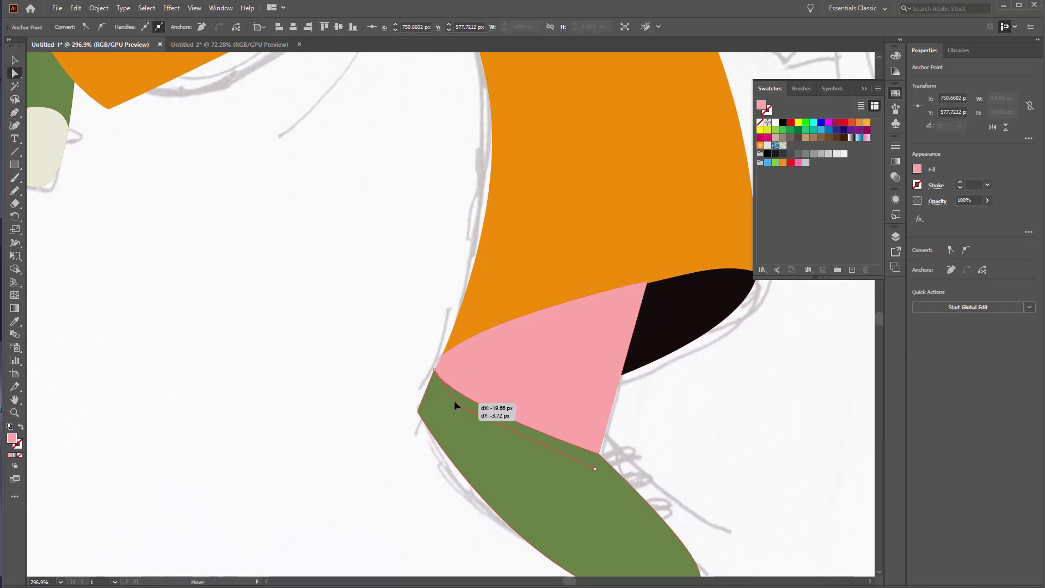
left_click_drag(454, 404, 455, 404)
scroll(655, 450, "down", 2)
key("ctrl+shift+a")
key("n")
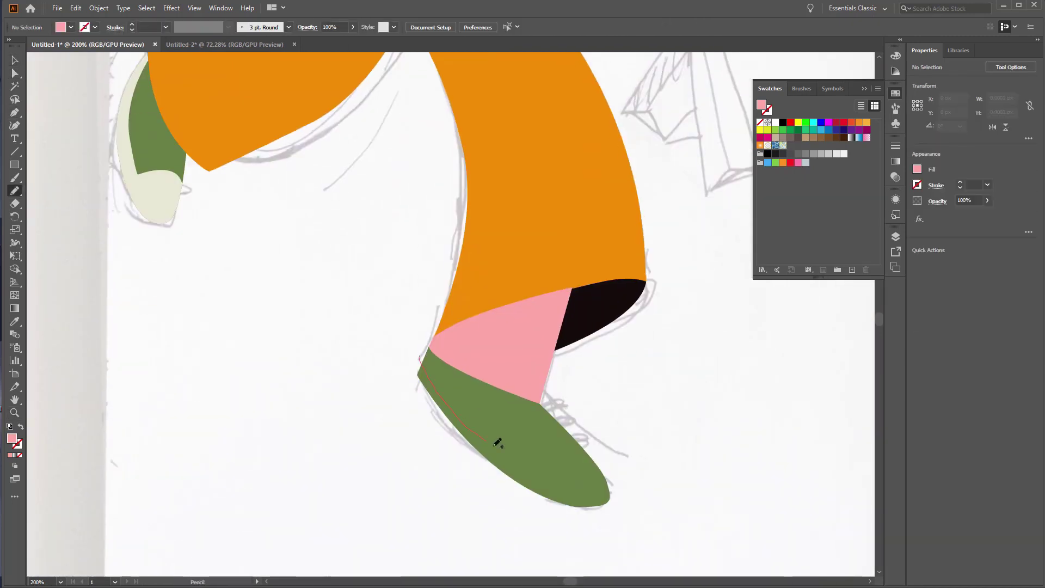
- Pencil a cream sole around the green shoe and send it behind the shoe
left_click_drag(596, 516, 419, 370)
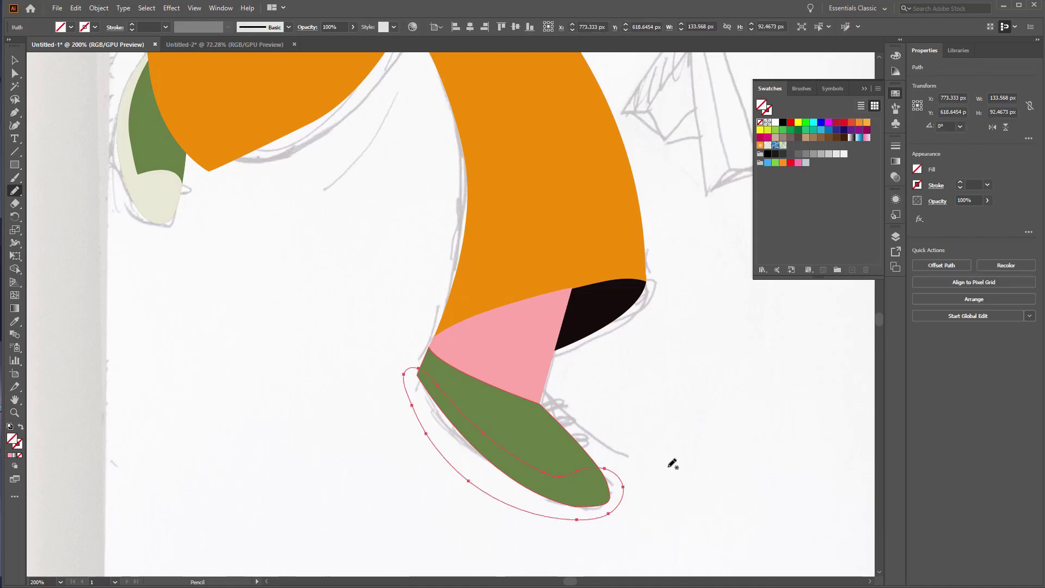
key("v")
key("ctrl+shift+bracketleft")
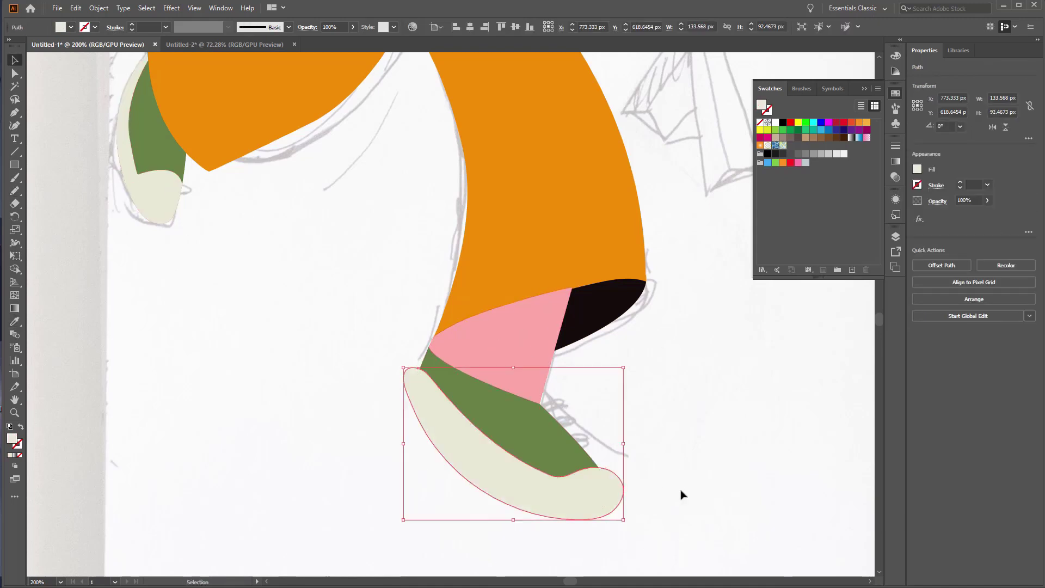
key("z")
key("ctrl+shift+a")
left_click(500, 365, "alt")
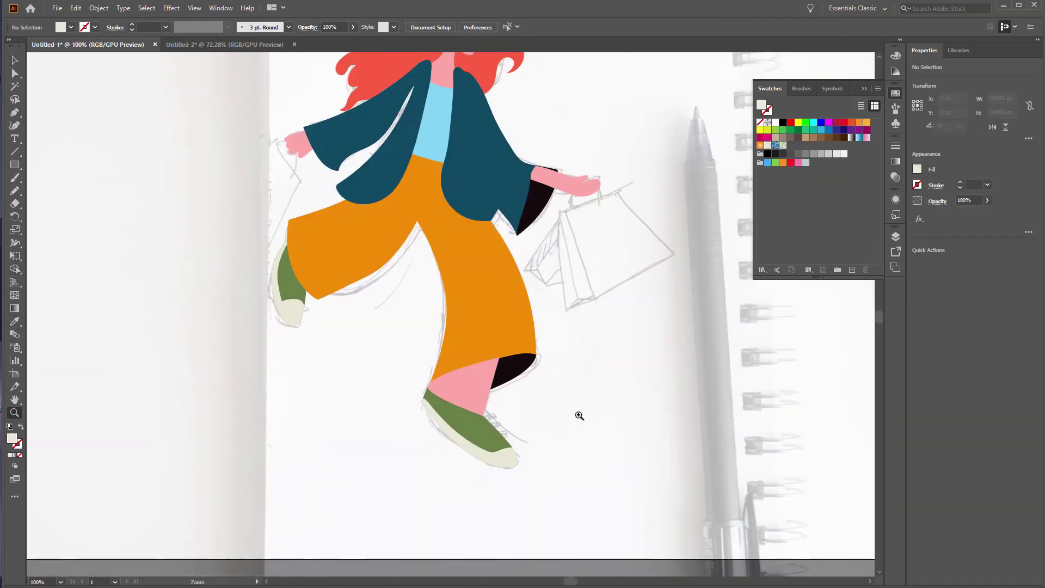
key("v")
left_click_drag(587, 396, 615, 440)
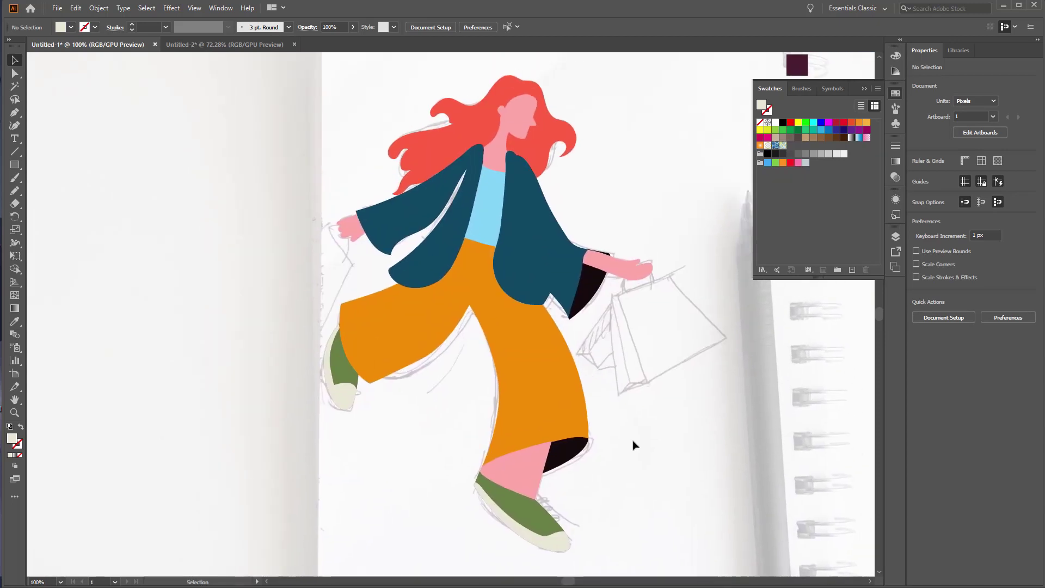
- Recolour the black cuff dark orange #BC6600 and the sleeve piece dark teal #063244
left_click(566, 451)
key("i")
double_click(11, 438)
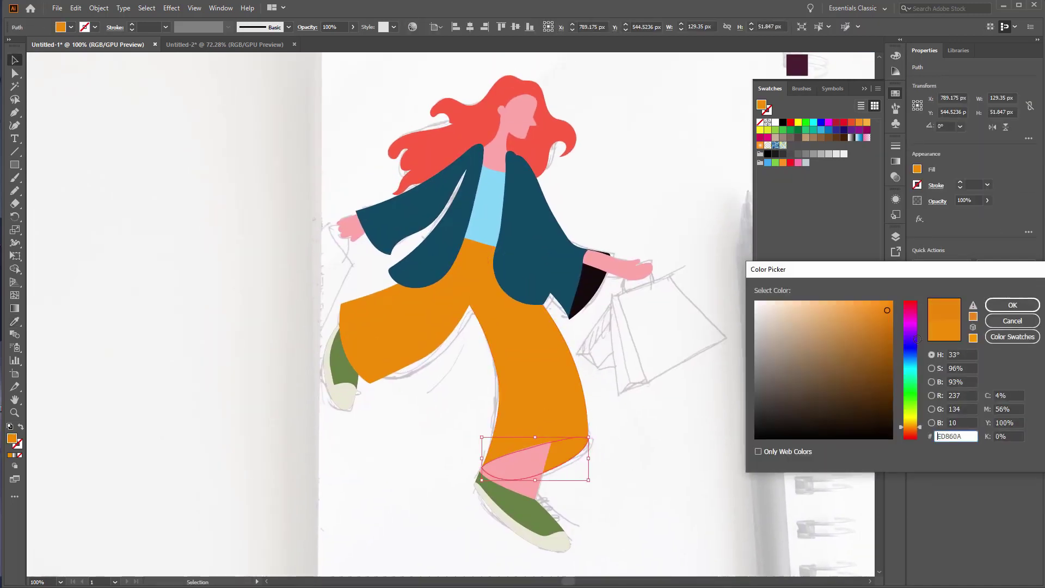
left_click(1011, 306)
left_click(620, 314)
double_click(12, 438)
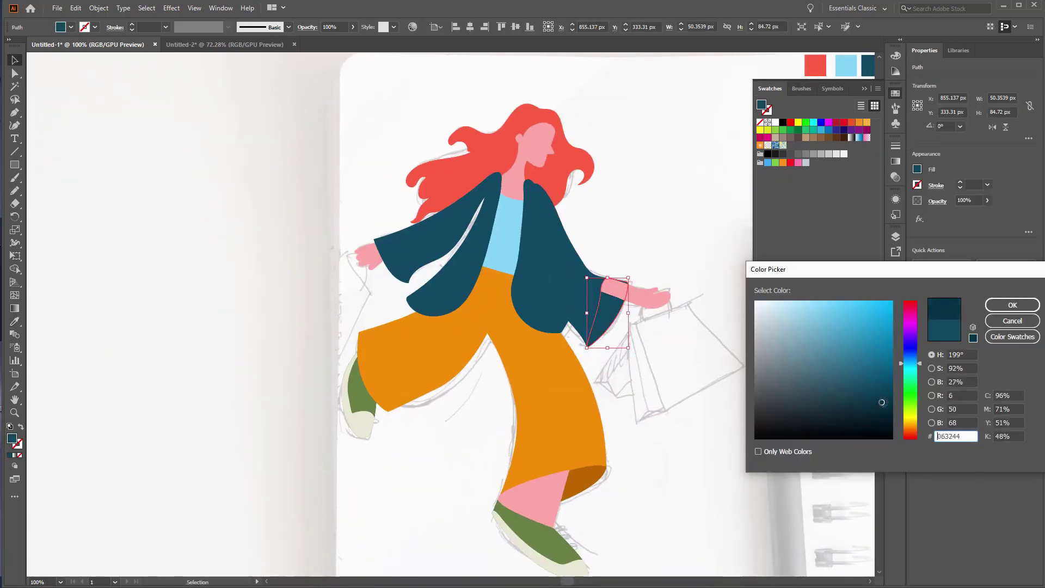
left_click(1007, 303)
key("ctrl+plus")
key("ctrl+shift+a")
- Pencil a new hand shape at the end of the sleeve
key("n")
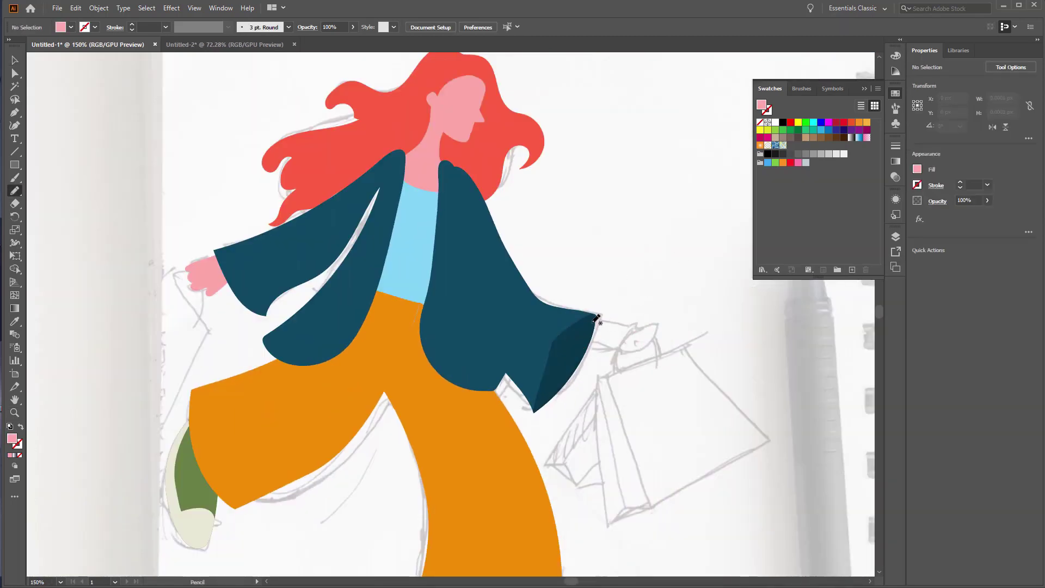
left_click_drag(641, 344, 540, 336)
key("a")
left_click_drag(673, 360, 652, 375)
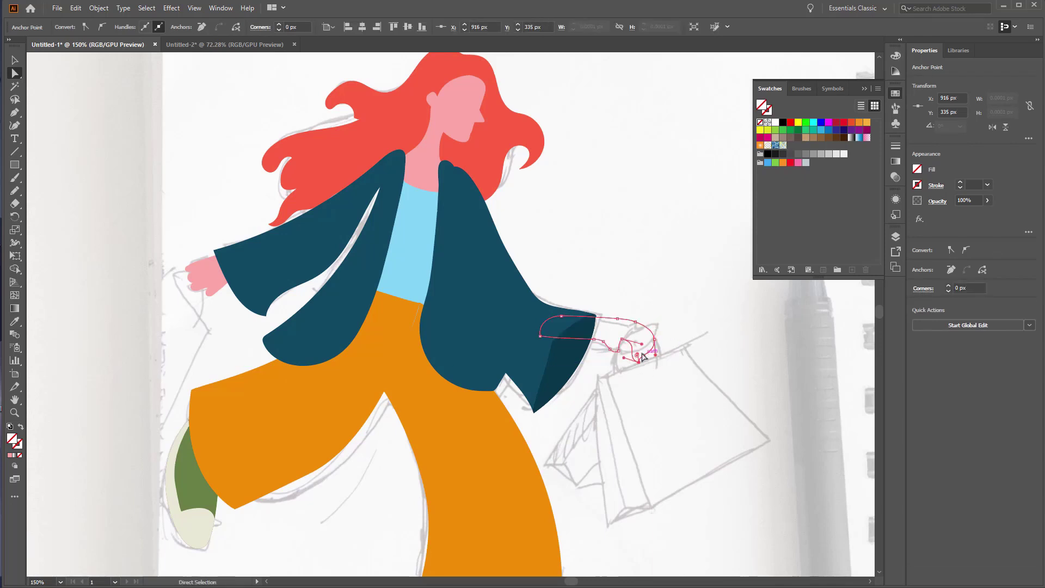
key("v")
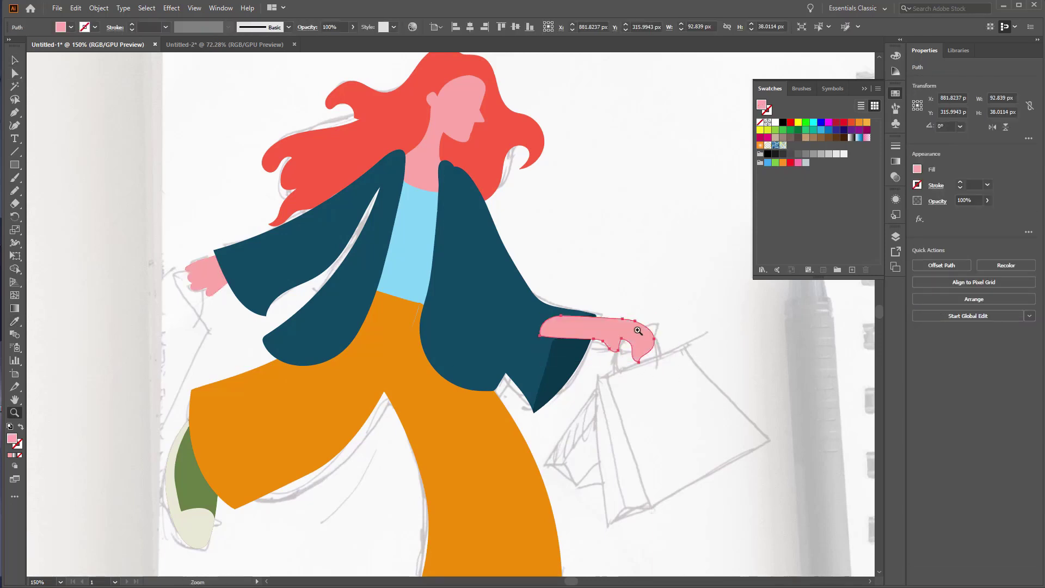
mouse_move(620, 333)
left_mouse_down()
mouse_move(638, 330)
mouse_move(680, 359)
left_mouse_up()
- Reshape the hand's anchors into a curled hook with a finger notch
key("a")
left_click(624, 346)
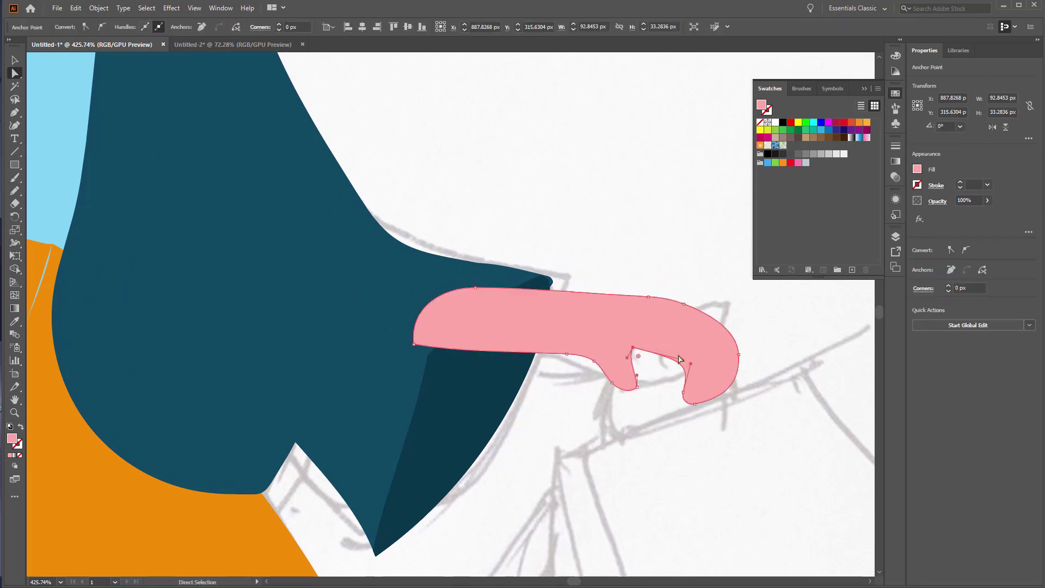
left_click_drag(739, 359, 702, 397)
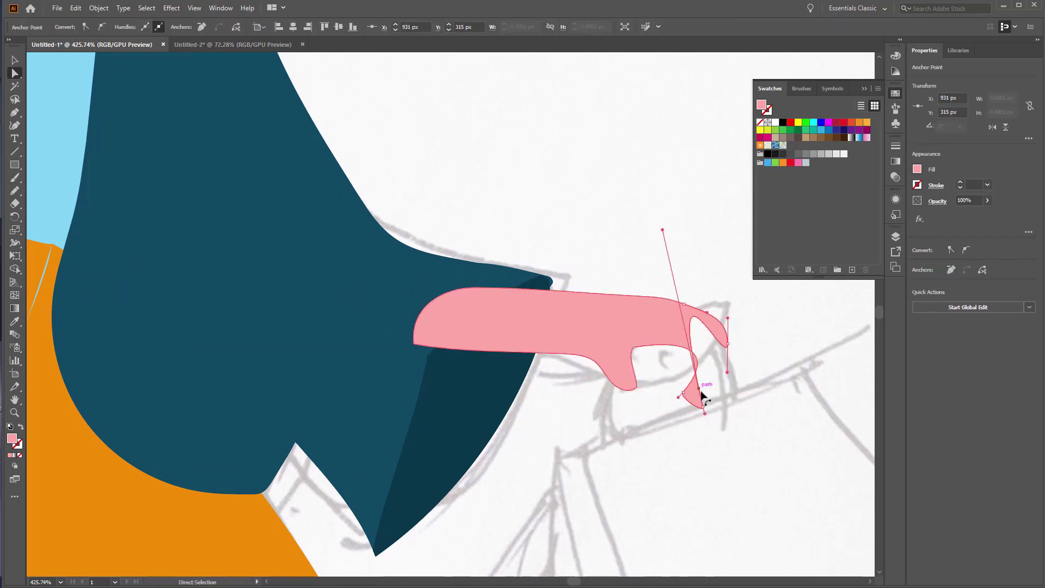
left_click(541, 281)
mouse_move(569, 360)
left_mouse_down()
mouse_move(581, 366)
mouse_move(592, 353)
left_mouse_up()
left_click(692, 404)
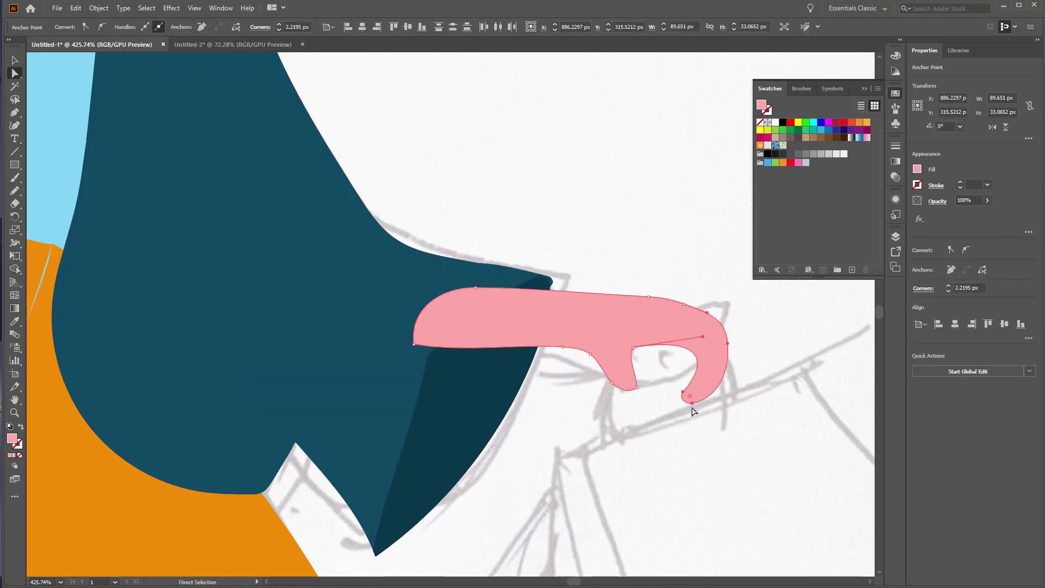
left_click_drag(709, 345, 653, 378)
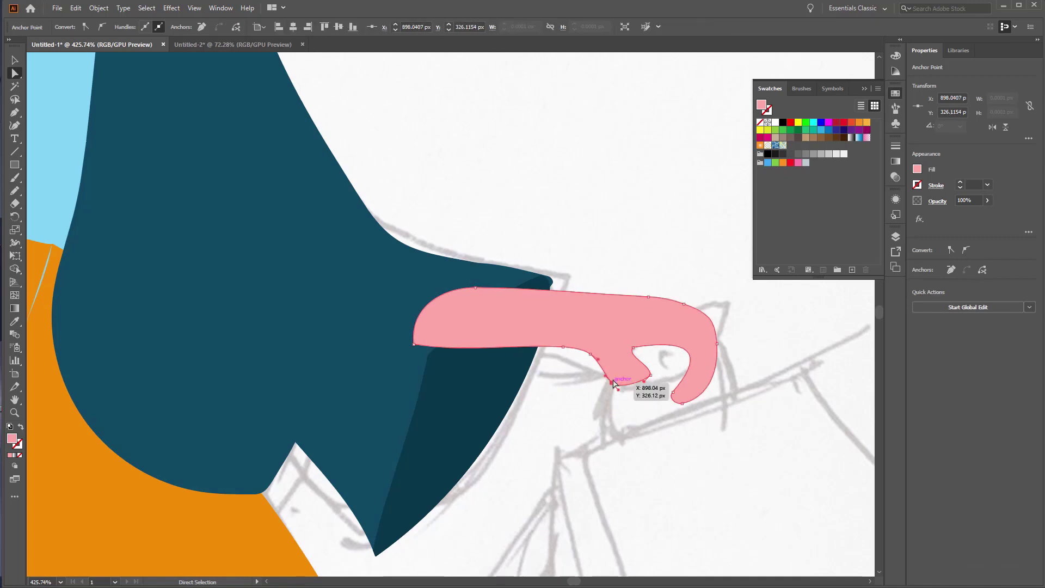
key("z")
left_click(613, 360, "alt")
- Move the hand onto the sleeve end and trim its overlap with Shape Builder
key("v")
left_click(596, 305)
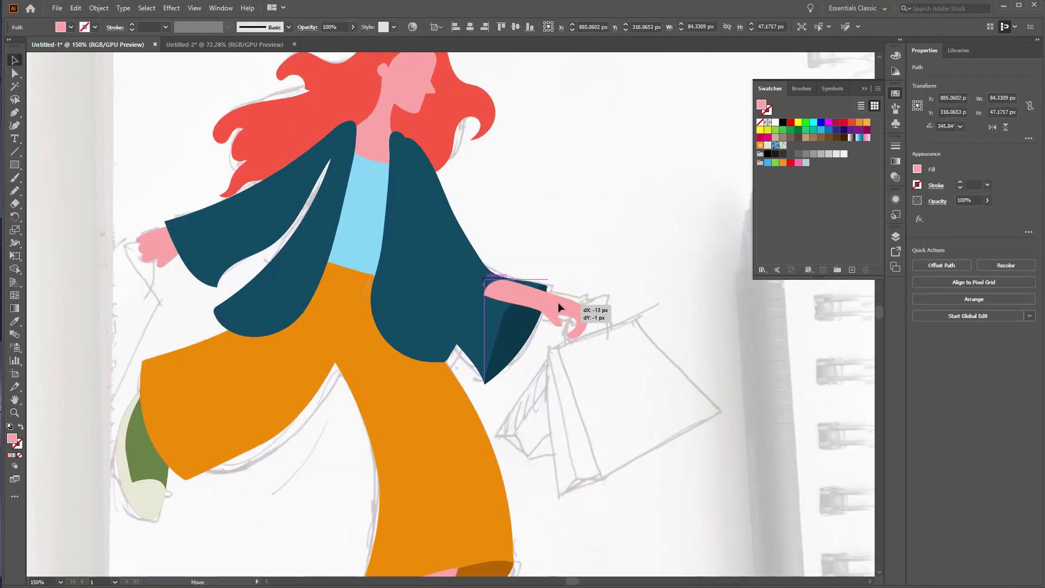
left_click_drag(558, 304, 557, 305)
left_click(510, 93)
left_click(558, 316, "shift")
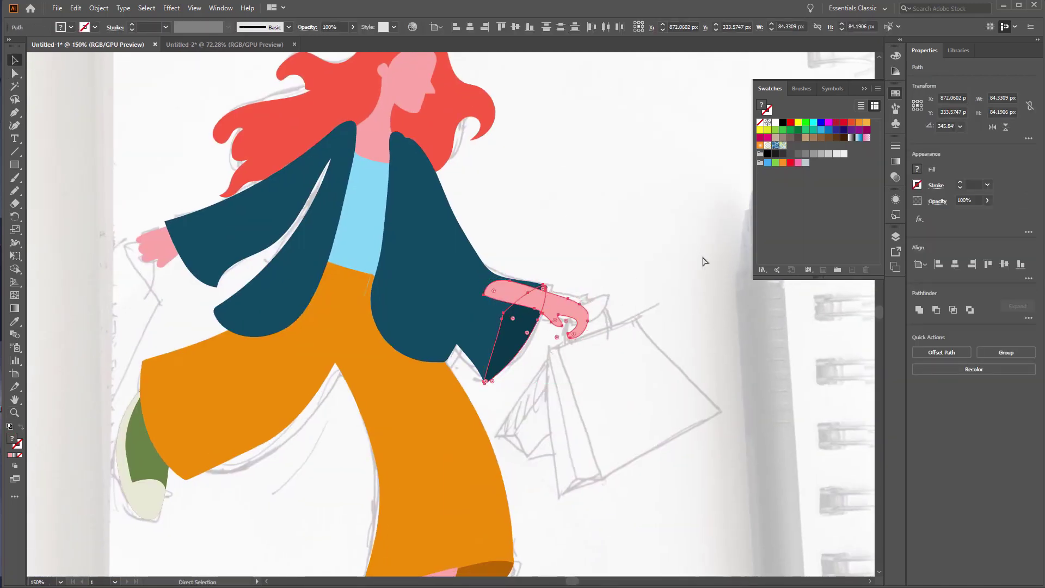
left_click(514, 300, "alt")
key("v")
left_click(592, 294)
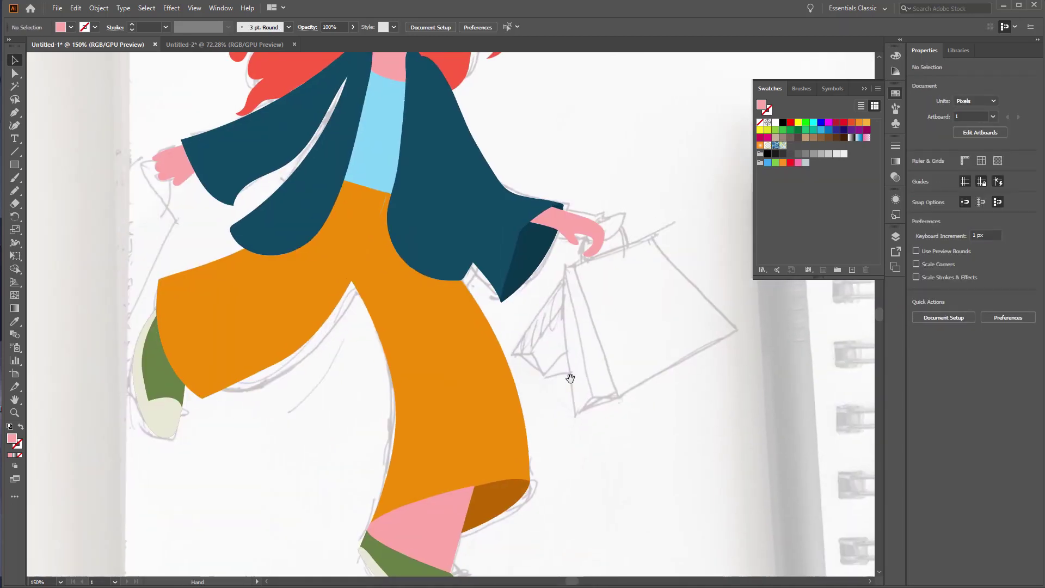
- Draw a four-cornered pink shopping bag below the right hand with the Pen tool
left_click_drag(681, 396, 657, 369)
key("p")
left_click(522, 321)
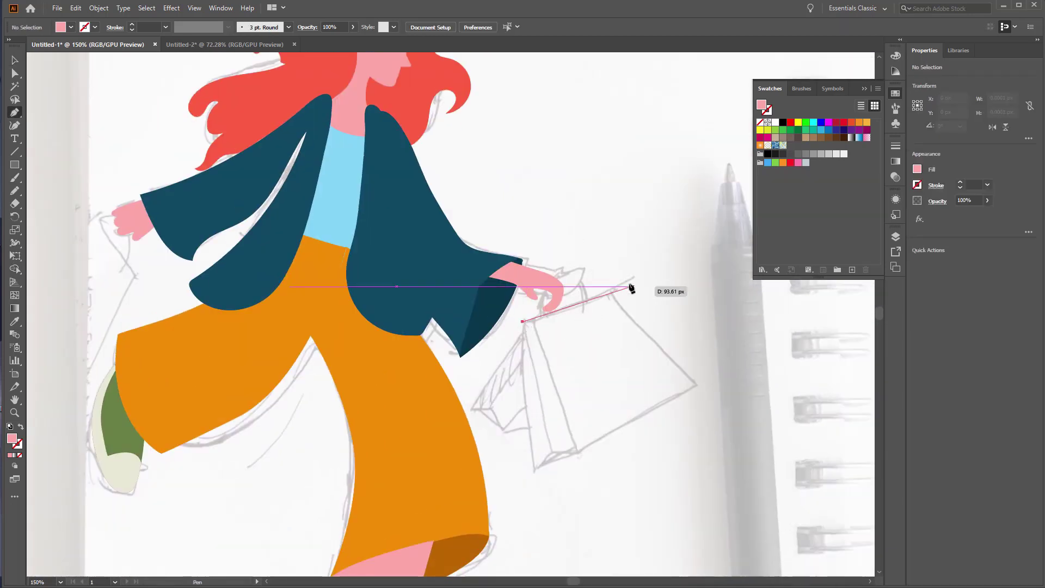
left_click(613, 290)
left_click(696, 385)
left_click(576, 452)
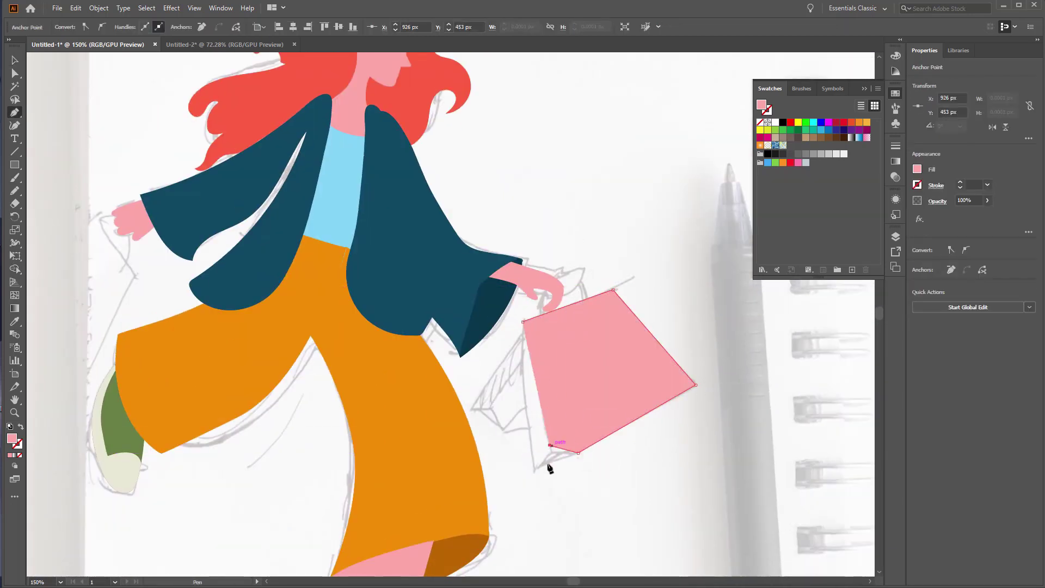
left_click(620, 495)
- Add a narrow dark blue inner fold along the bag's side
key("p")
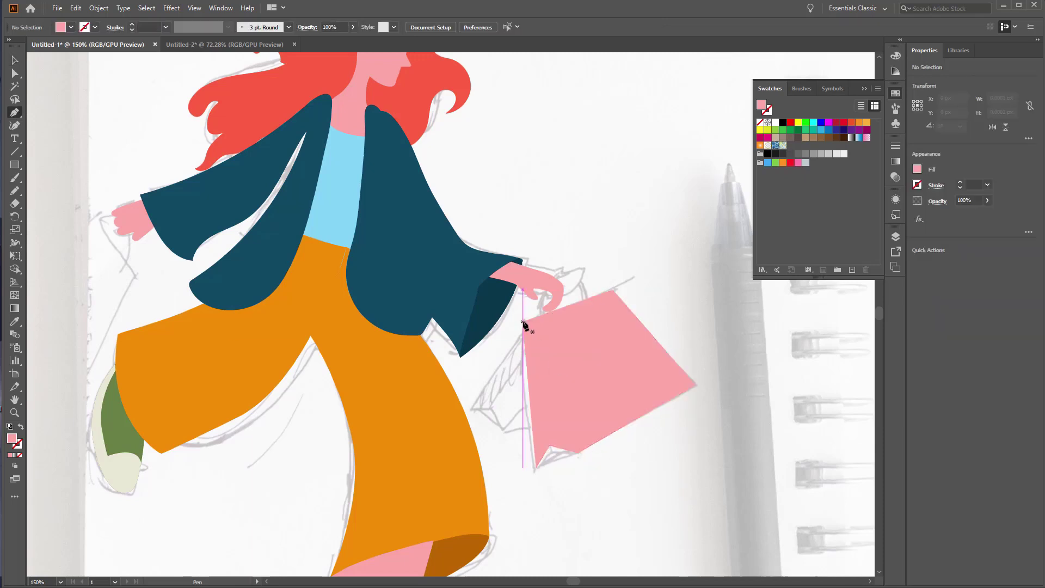
left_click(522, 322)
left_click(590, 484)
left_click(563, 477)
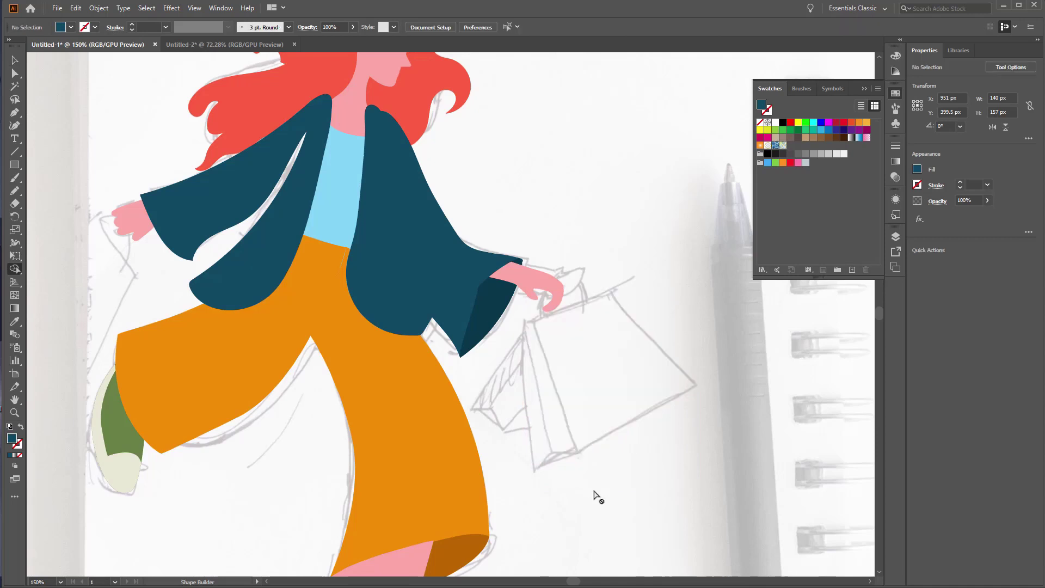
left_click(577, 477)
key("v")
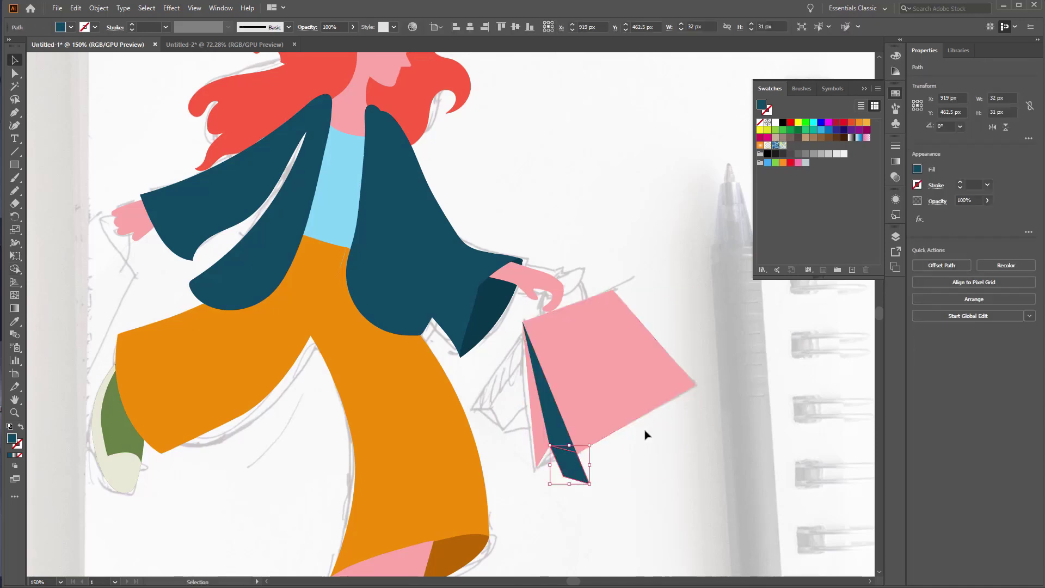
left_click(590, 489)
mouse_move(620, 410)
left_mouse_down()
mouse_move(630, 449)
mouse_move(548, 413)
left_mouse_up()
scroll(607, 354, "down", 2)
- Move the bag group under the hand and fan a tilted second bag behind it
key("a")
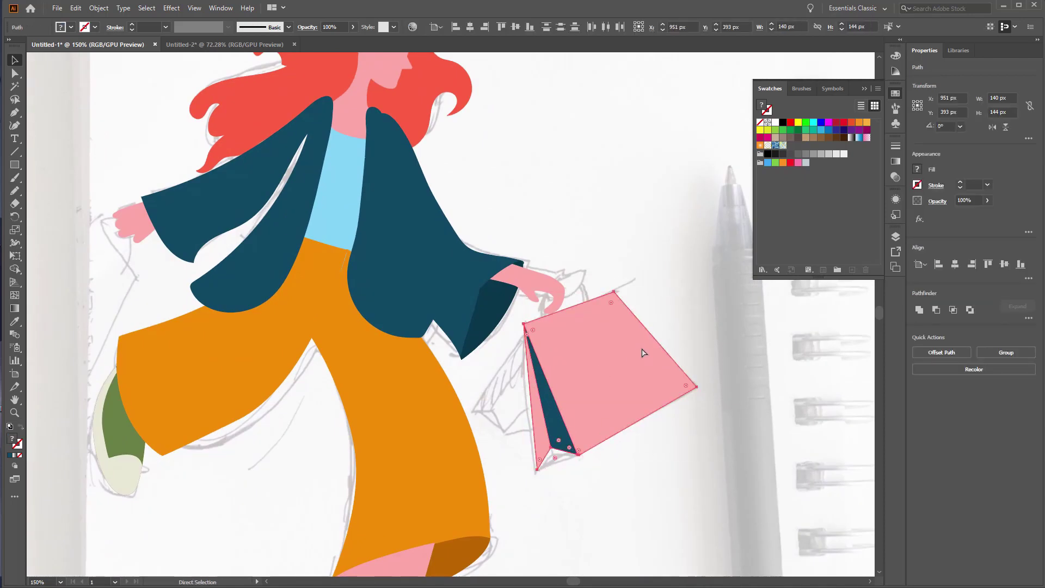
left_click_drag(701, 292, 632, 380)
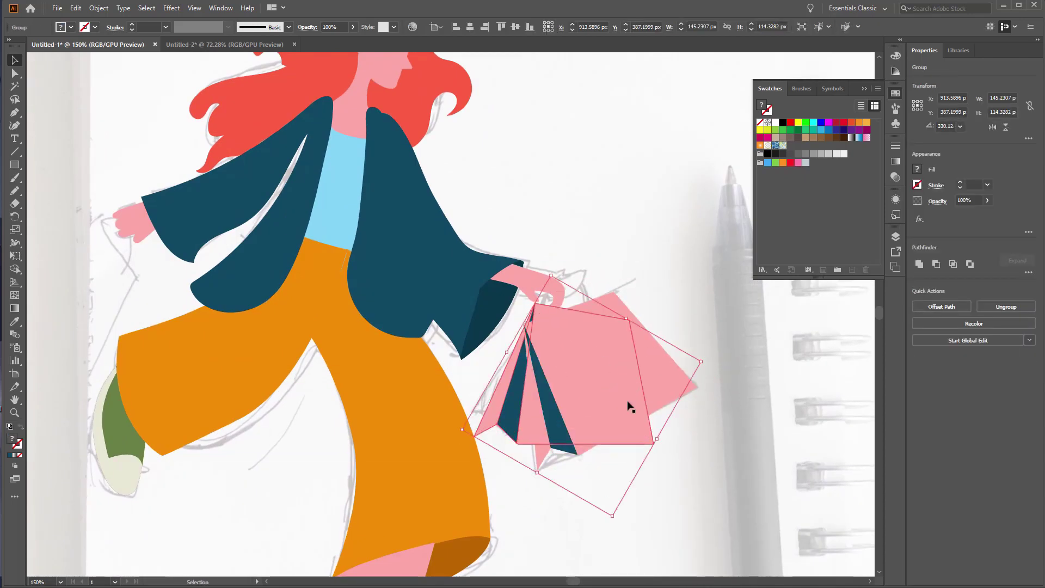
key("ctrl+z")
left_click_drag(521, 425, 518, 429)
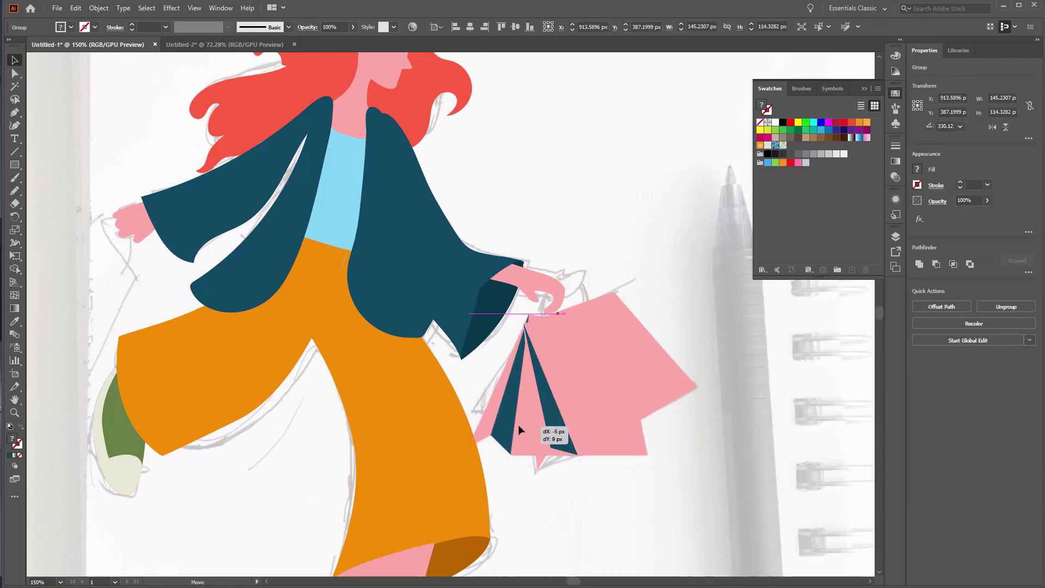
scroll(528, 439, "right", 2)
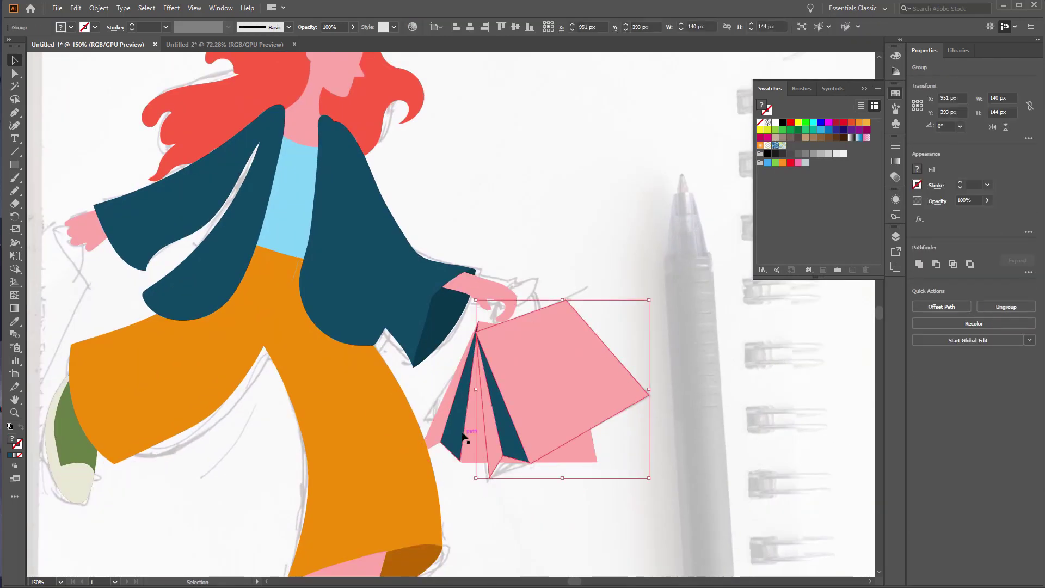
left_click_drag(648, 381, 658, 306)
left_click_drag(544, 413, 521, 376)
mouse_move(672, 366)
left_mouse_down()
mouse_move(688, 386)
mouse_move(611, 501)
mouse_move(548, 427)
left_mouse_up()
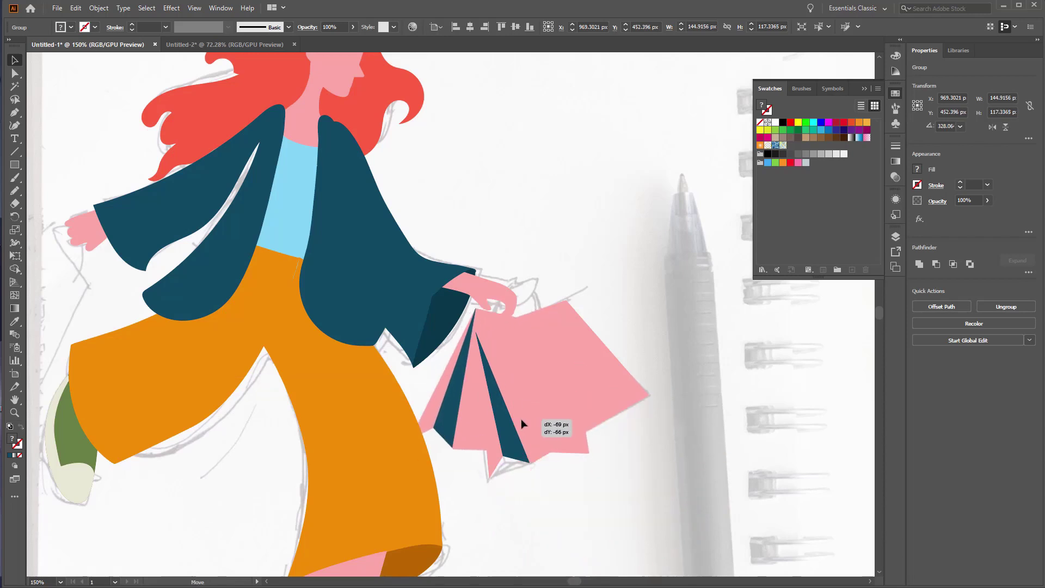
left_click(543, 501)
key("z")
left_click(538, 360, "alt")
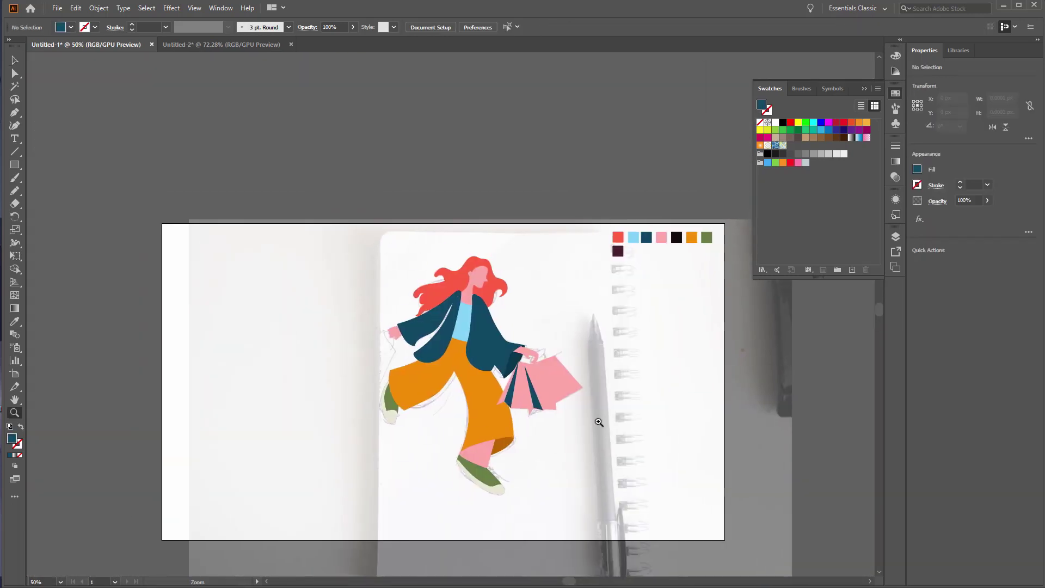
- Enter the bag group and sample green and light blue palette colours onto the bags
left_click(597, 420)
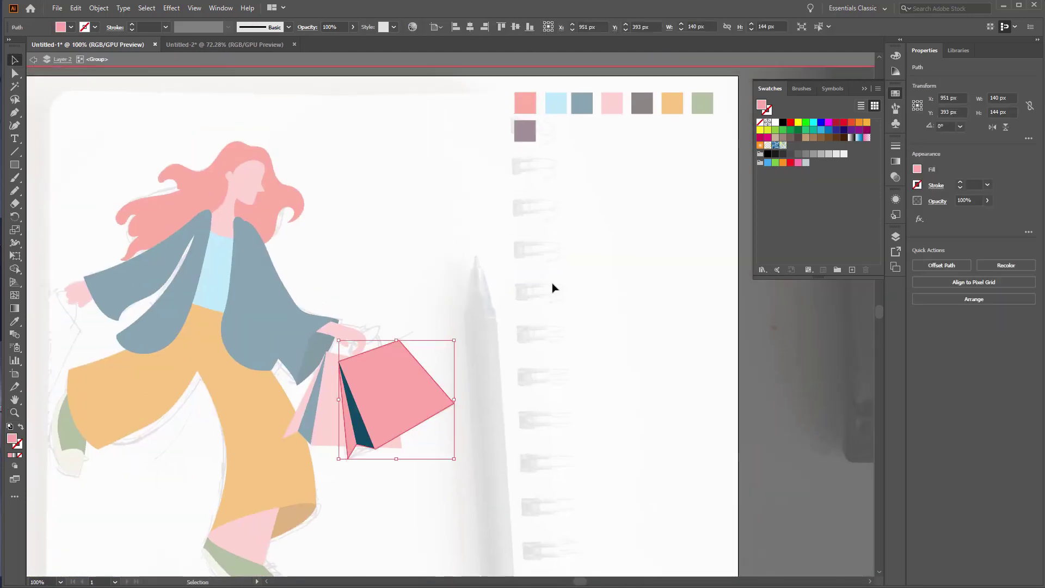
left_click(566, 98)
left_click(611, 150)
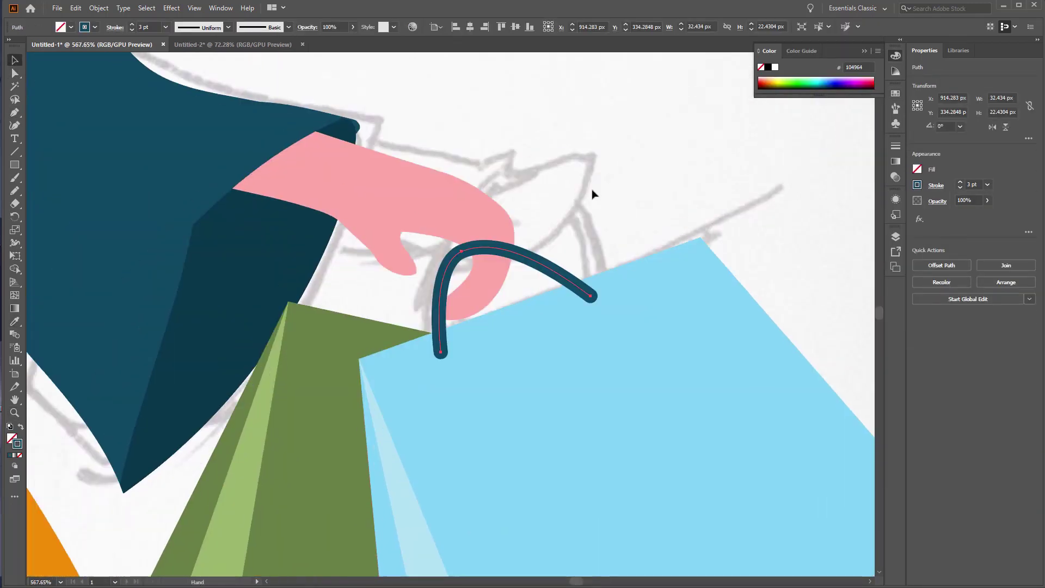
- Move the blue bag and its handle slightly left and down under the hand
left_click(504, 258)
left_click(542, 126)
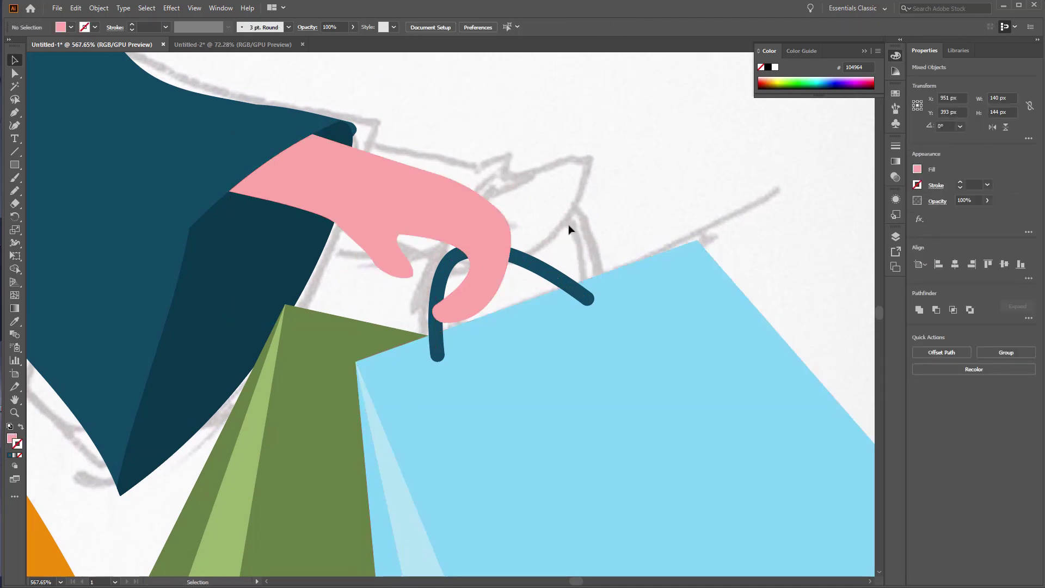
left_click(566, 286)
left_click(597, 354)
left_click(574, 288, "shift")
left_click_drag(575, 289, 556, 294)
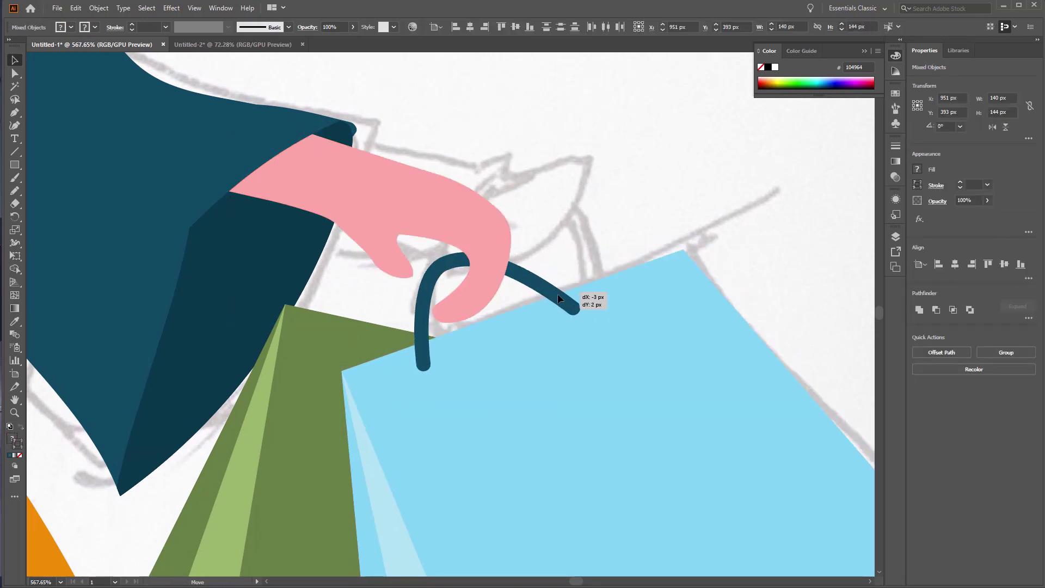
left_click(484, 291)
key("a")
left_click(557, 273)
key("ctrl+z")
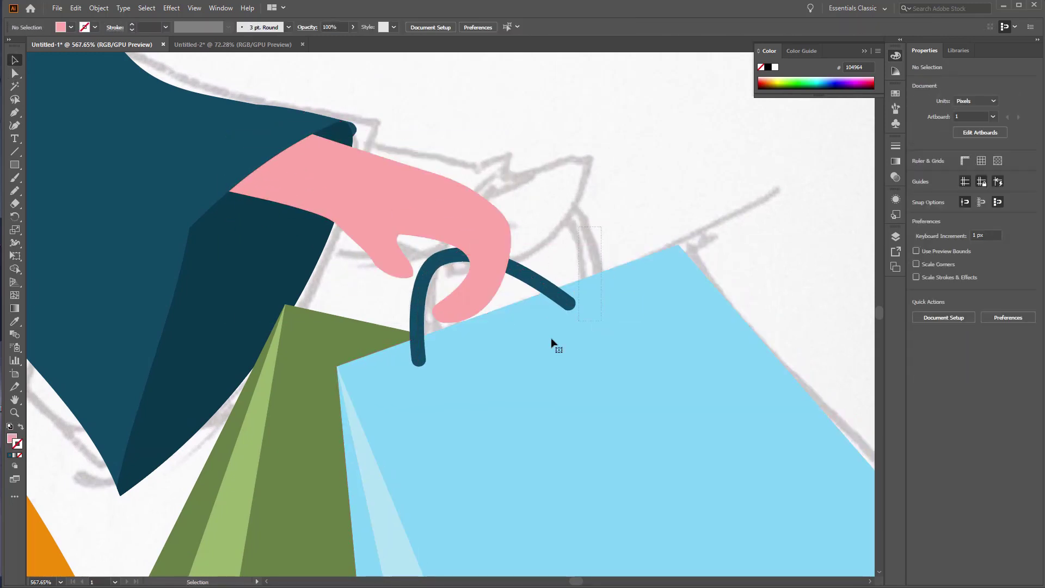
key("ctrl+shift+z")
- Copy the dark handle onto the green bag and adjust its anchors over the fingers
key("ctrl+0")
key("z")
left_click_drag(696, 308, 749, 149)
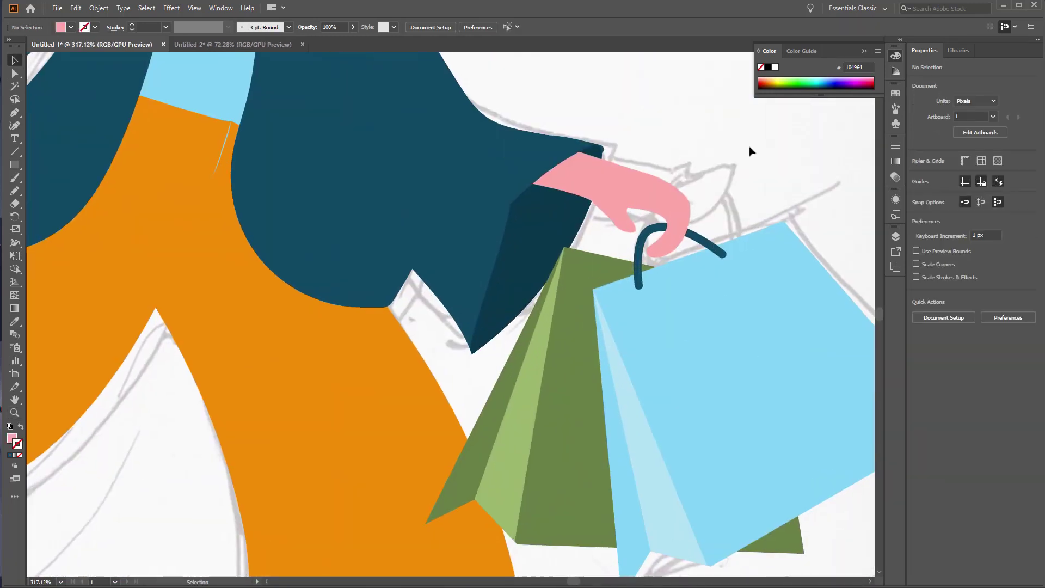
key("v")
left_click(709, 244)
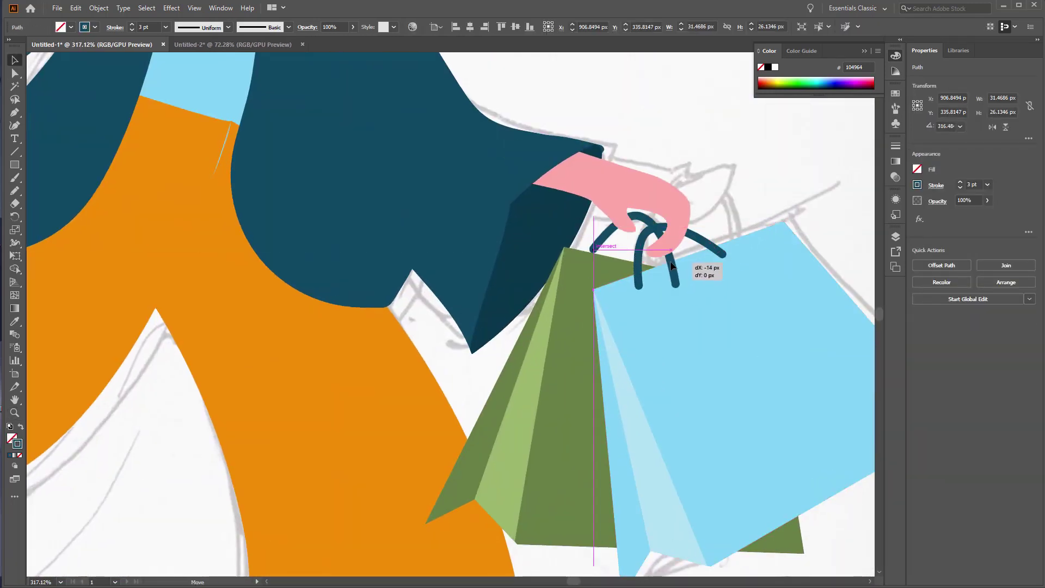
left_click_drag(672, 266, 596, 264)
double_click(486, 298)
left_click_drag(483, 307, 694, 274)
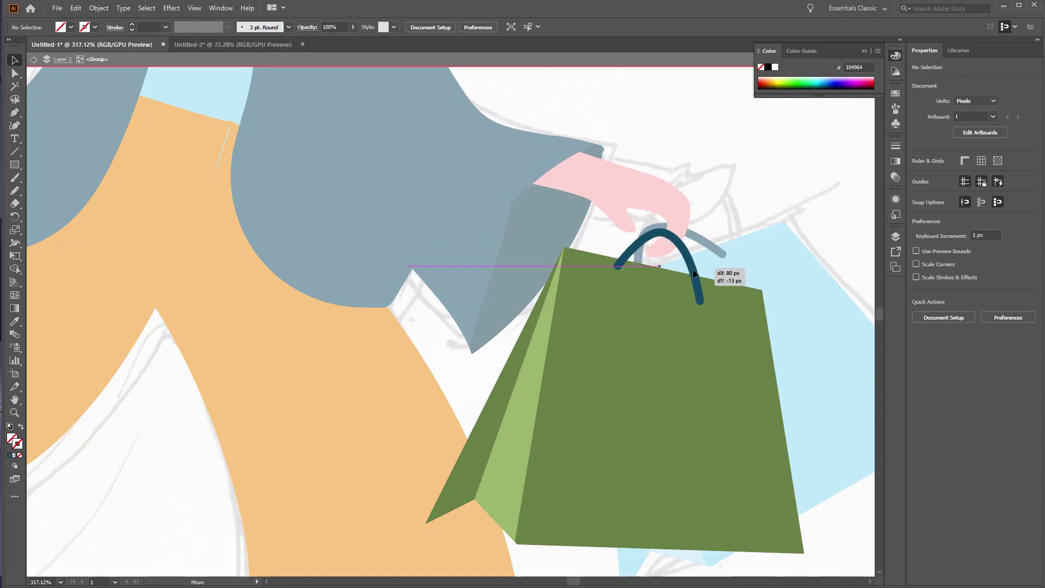
key("a")
left_click_drag(620, 272, 626, 280)
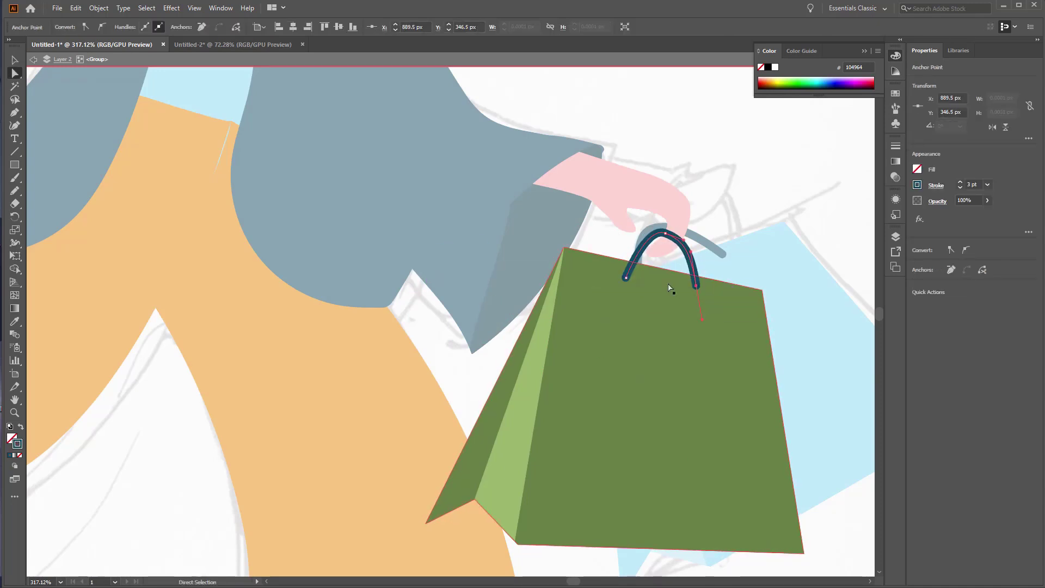
key("z")
left_click(746, 180, "alt")
left_click(260, 369, "alt")
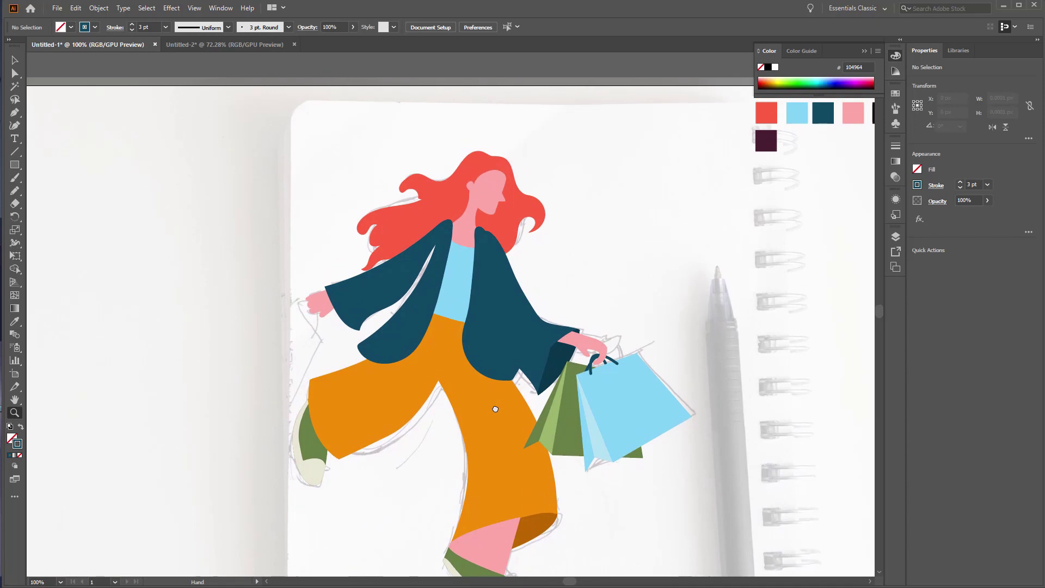
- Frame the trousers, then set no fill and an orange stroke for the pen
left_click_drag(563, 404, 541, 261)
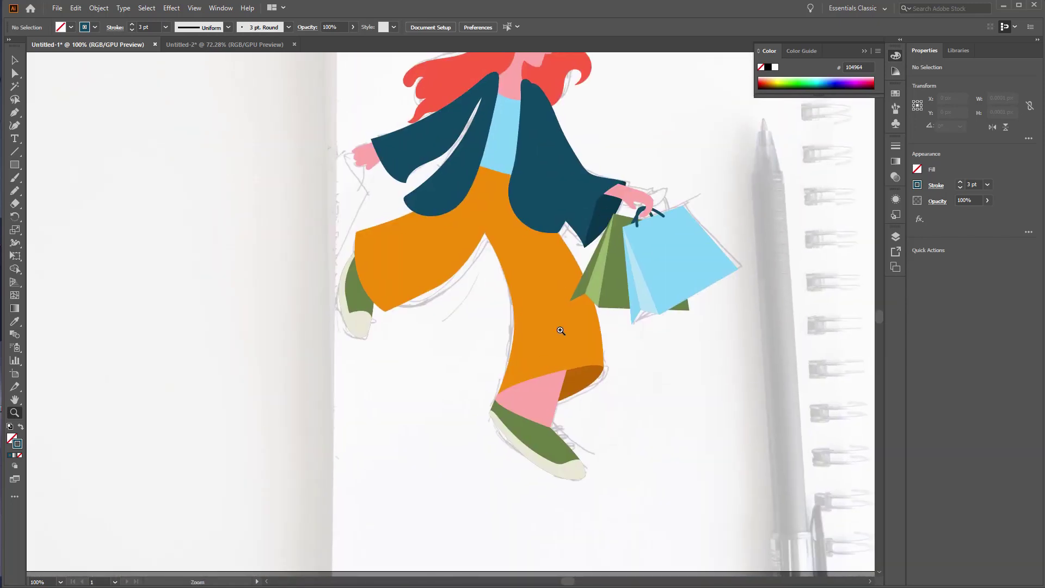
left_click_drag(561, 330, 532, 415)
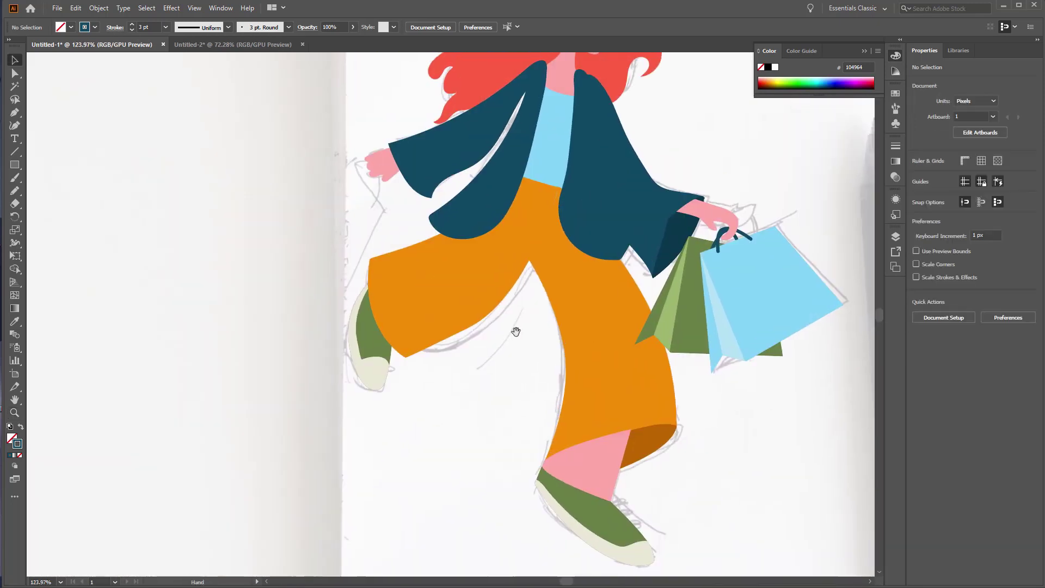
key("v")
key("p")
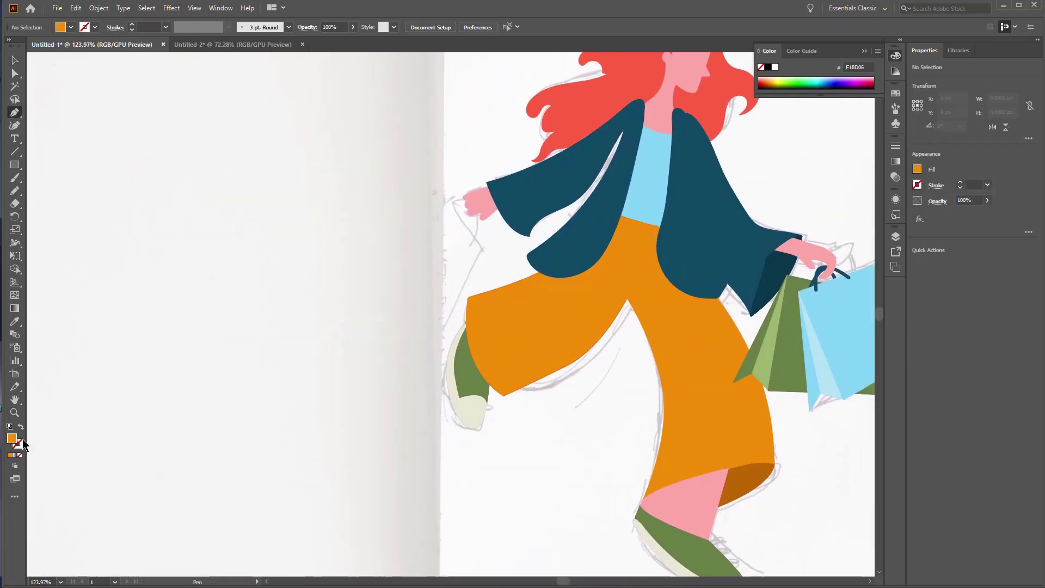
double_click(21, 456)
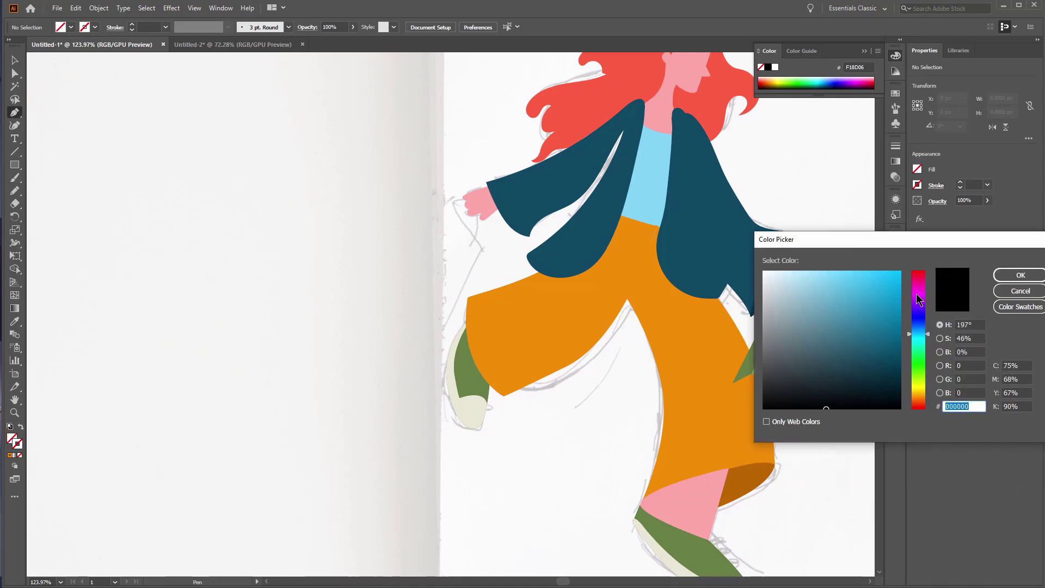
left_click_drag(918, 334, 919, 401)
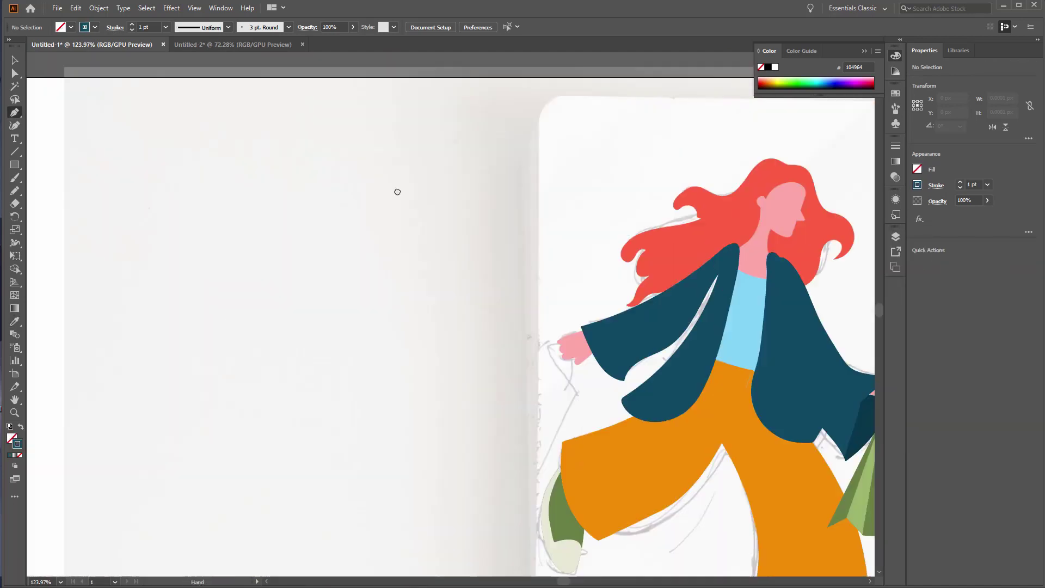
- Draw a straight horizontal 2 pt line and a copy nudged just below it
key("p")
left_click(199, 170)
left_click(536, 170, "shift")
key("v")
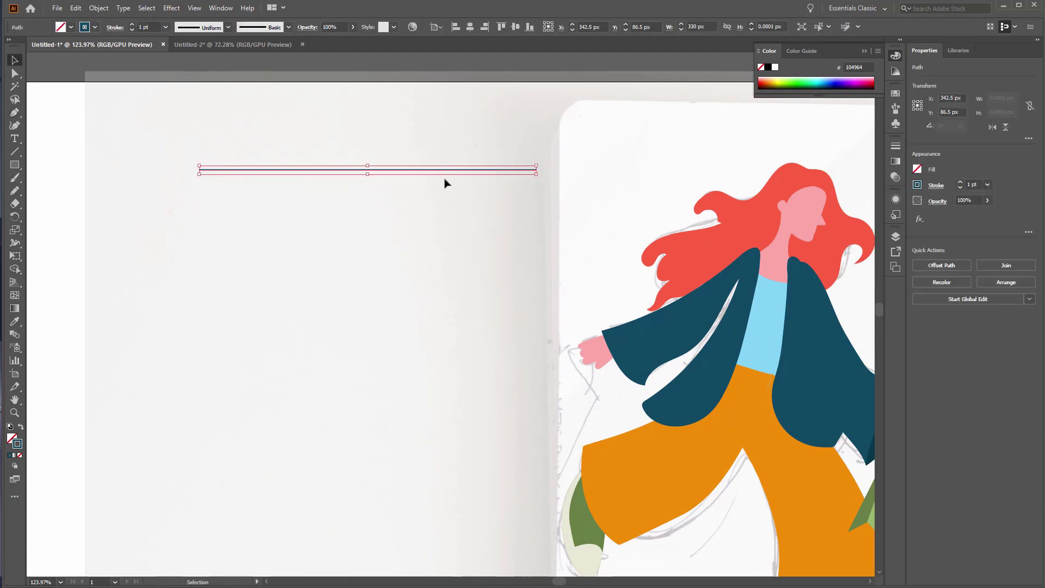
key("Down")
key("Down")
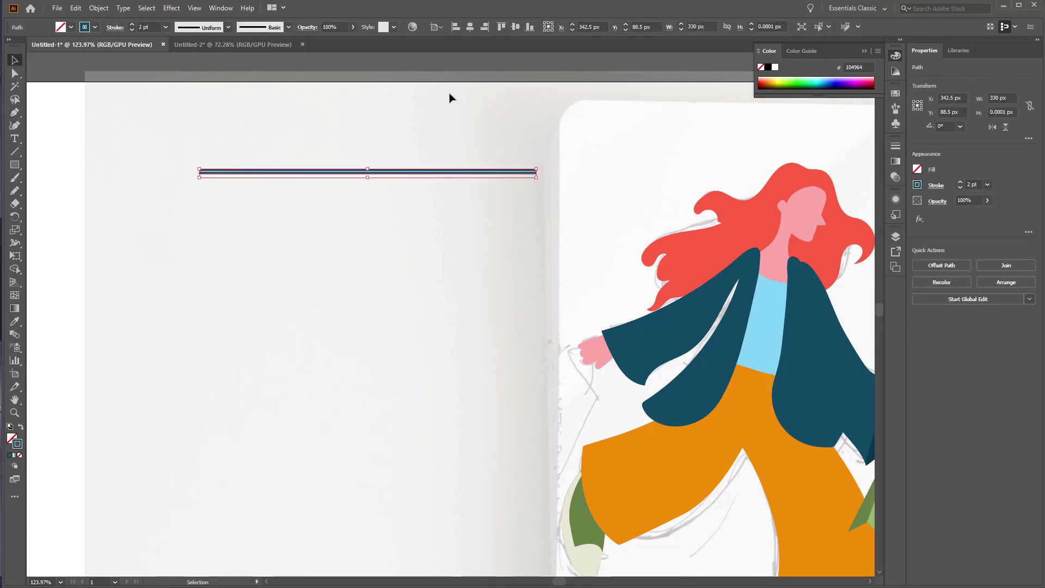
scroll(681, 109, "right", 3)
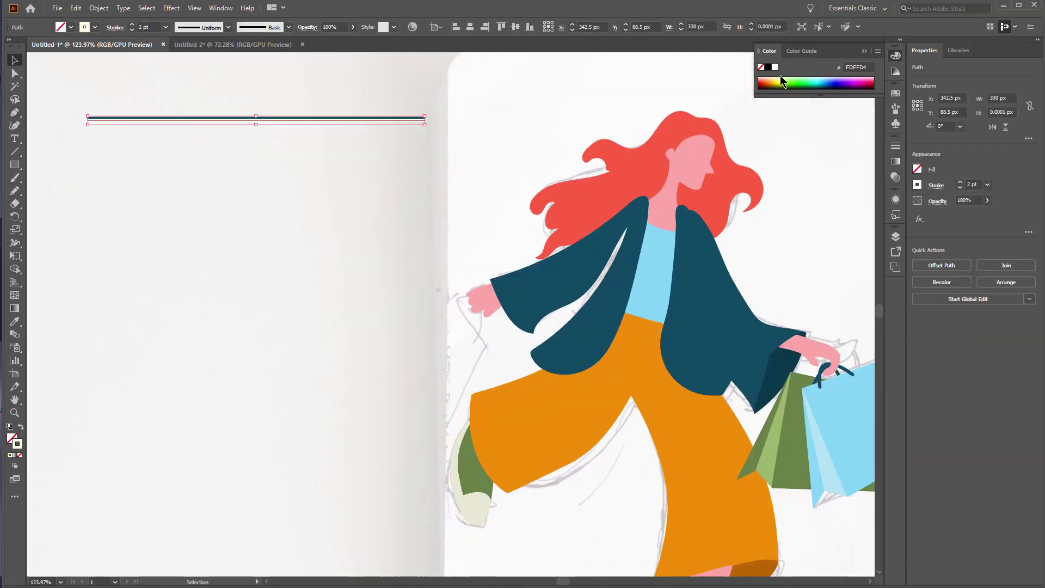
- Turn both selected lines into a new brush from the Brushes panel
left_click_drag(316, 90, 338, 193)
left_click(288, 27)
left_click(261, 111)
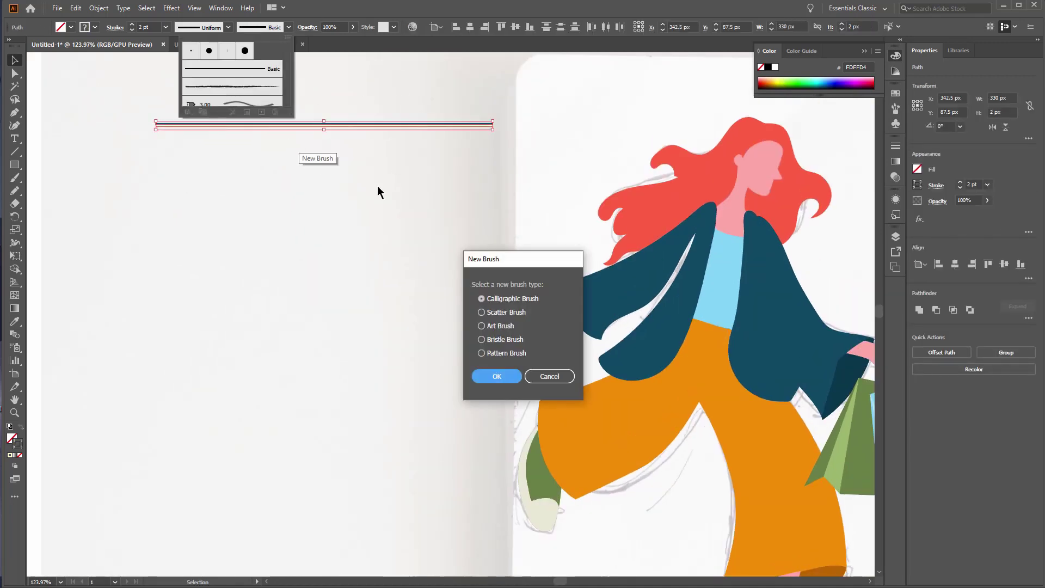
left_click(497, 376)
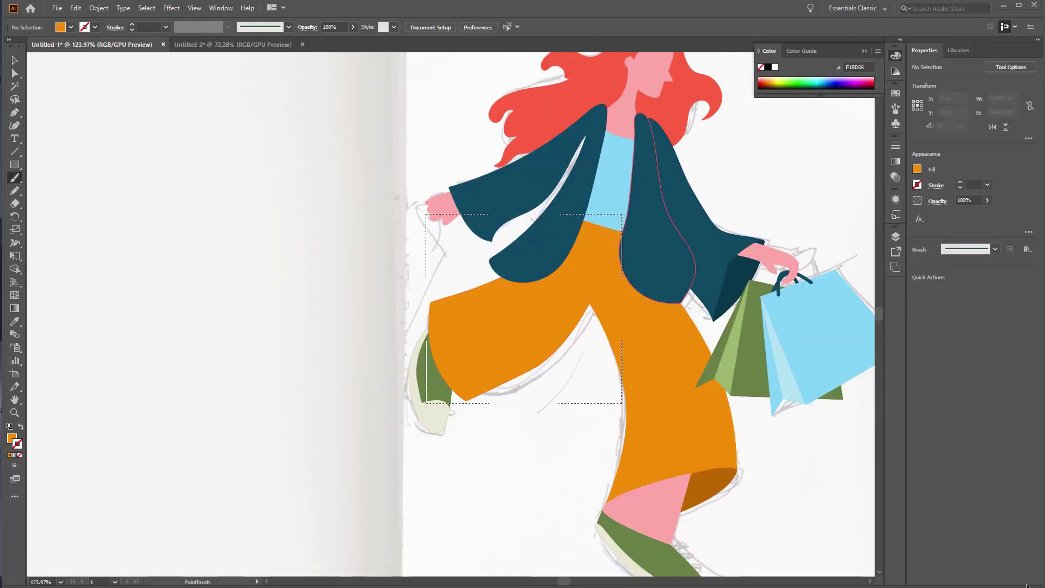
- Paint a first curved stripe across the left trouser leg and adjust the paintbrush settings
left_click_drag(430, 311, 512, 279)
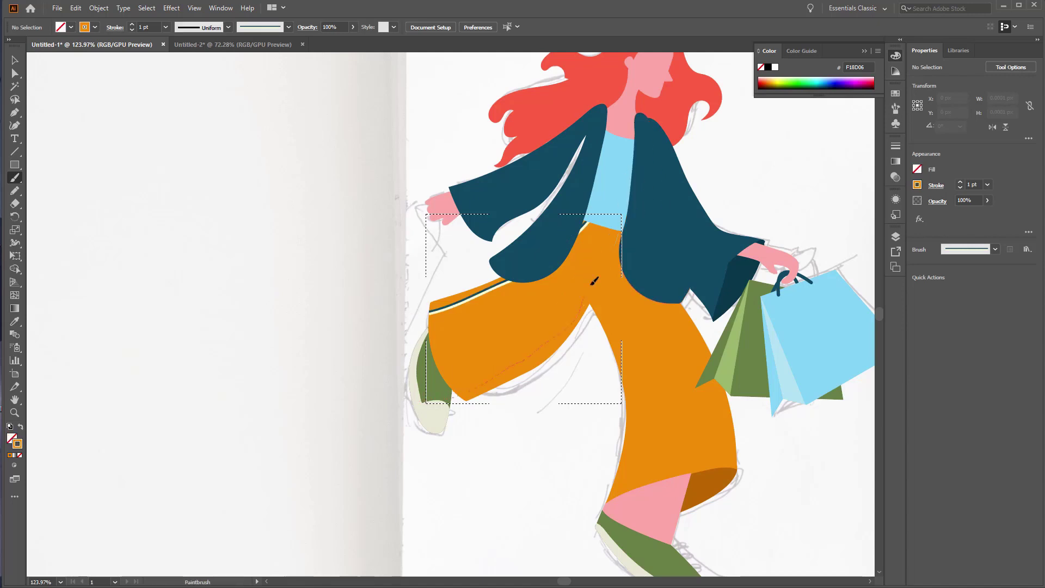
left_click_drag(594, 280, 583, 280)
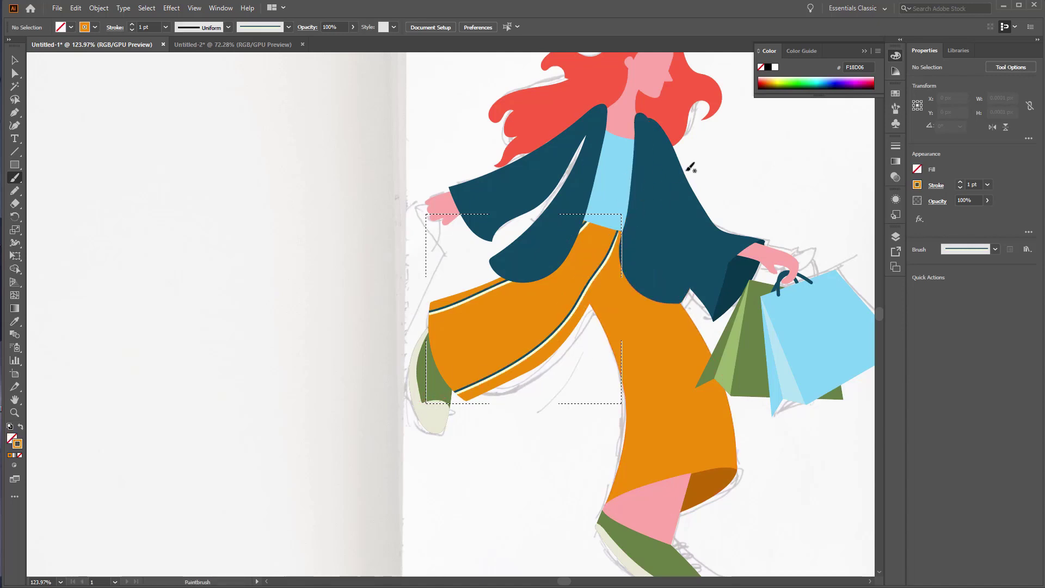
double_click(19, 179)
key("Return")
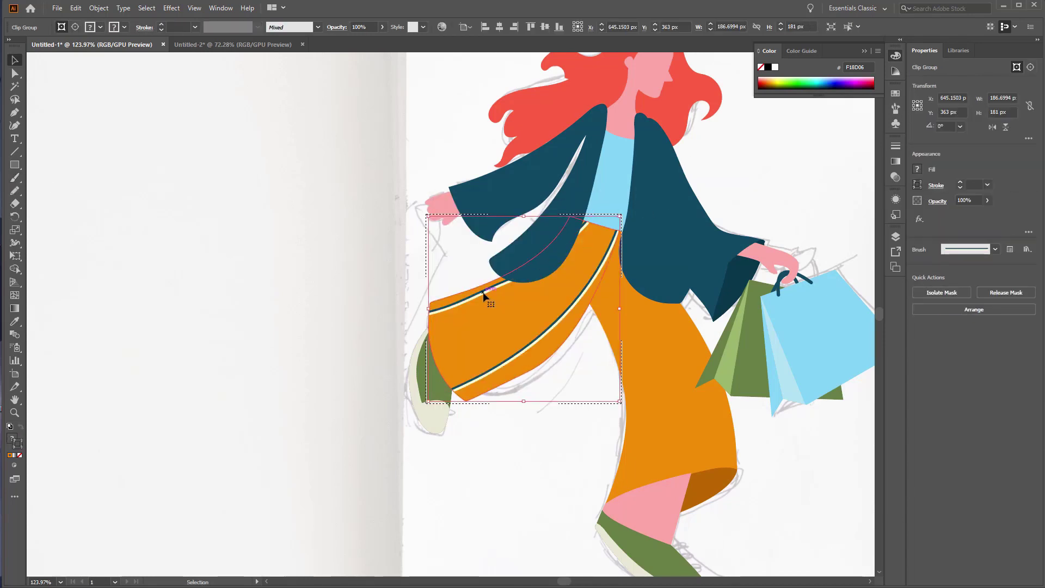
- Inside the isolated pants group, paint a second stripe and select both stripes
double_click(512, 286)
left_click_drag(429, 313, 585, 222)
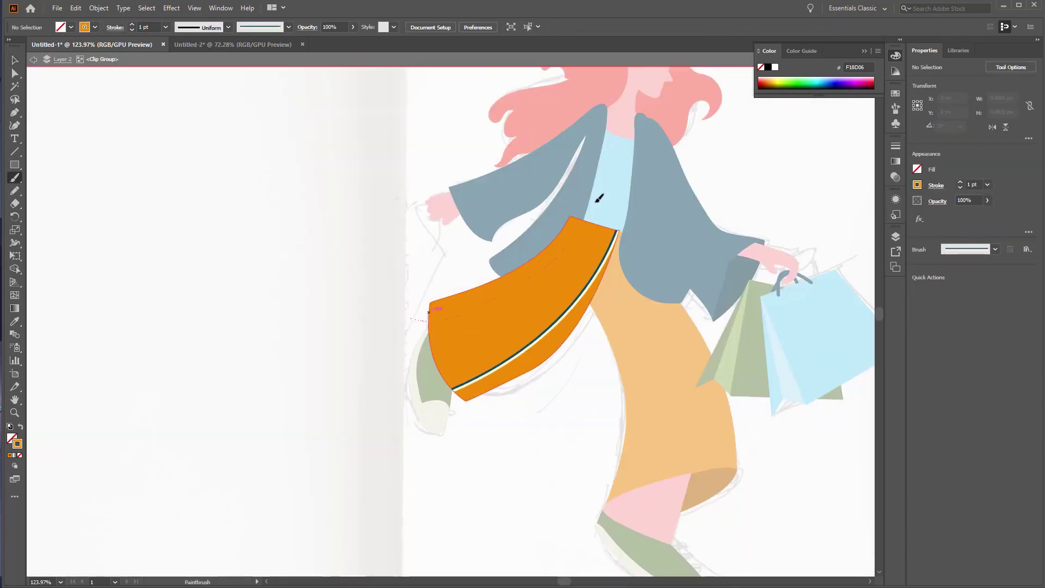
key("v")
left_click(509, 293)
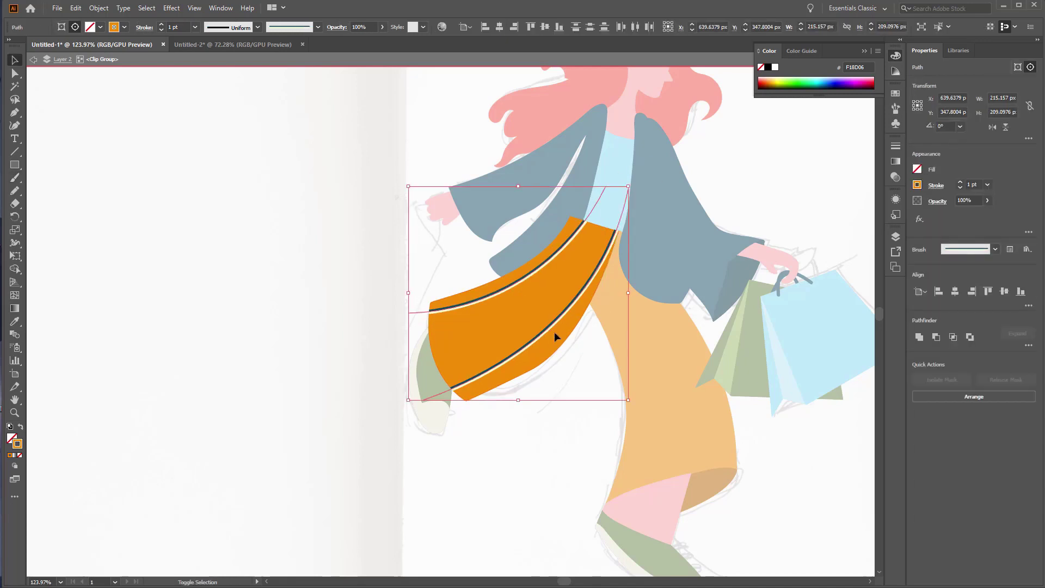
- Blend the two stripes using Specified Steps of 4, aligned to the page
left_click(16, 270)
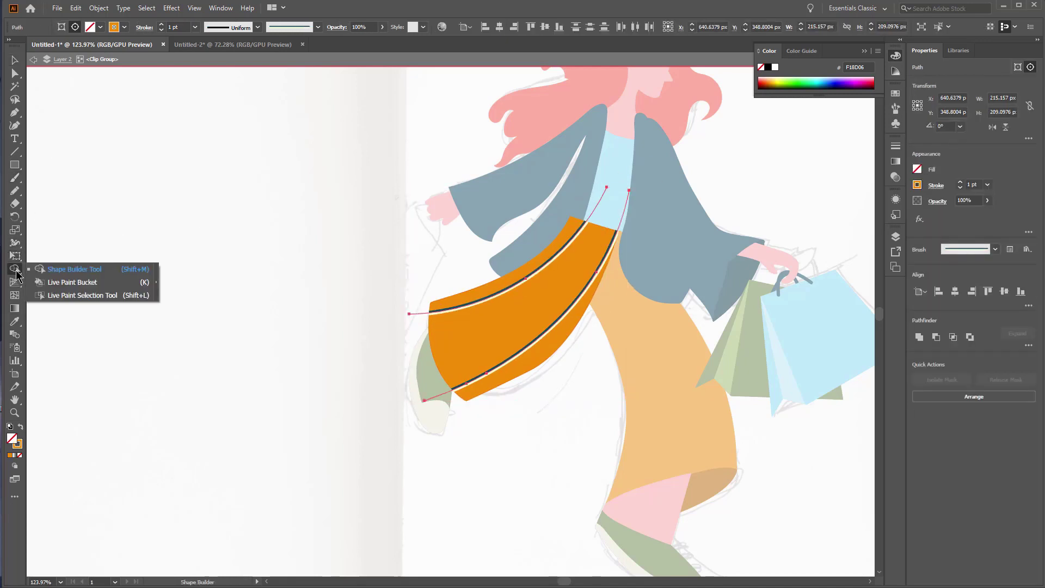
left_click(15, 335)
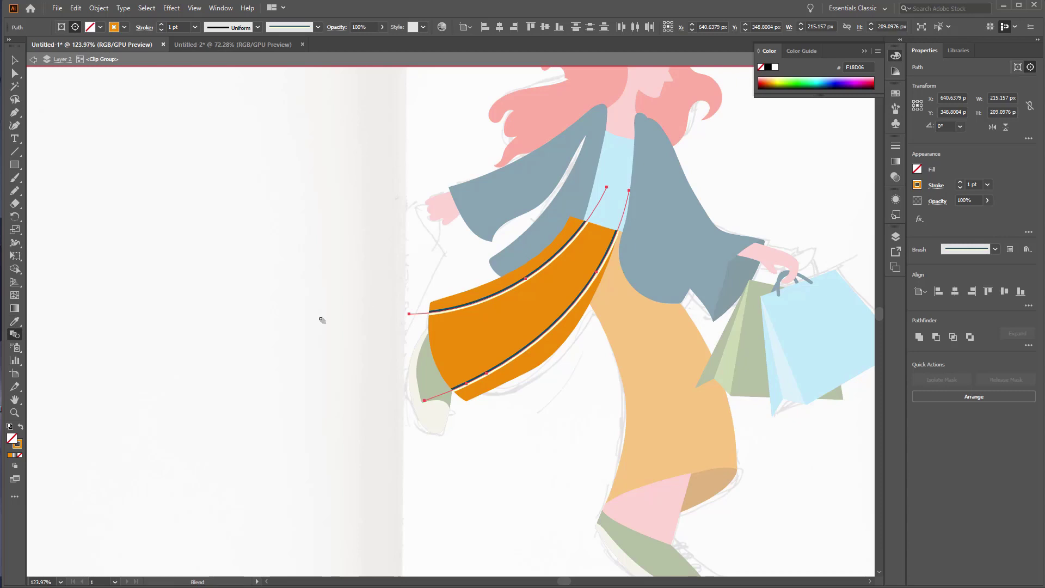
left_click(561, 315)
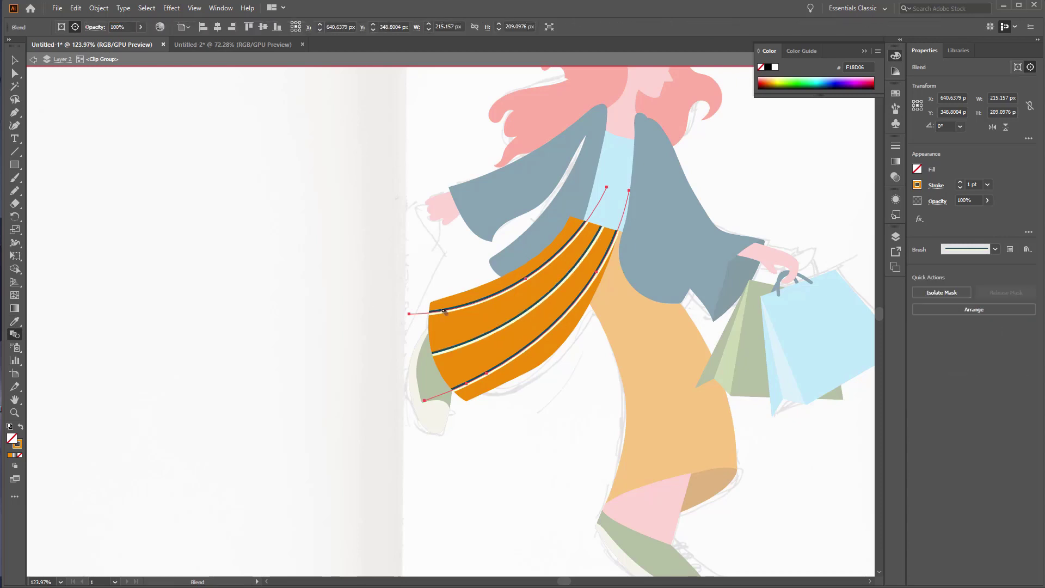
double_click(15, 334)
left_click_drag(490, 239, 281, 282)
left_click(309, 309)
left_click(306, 332)
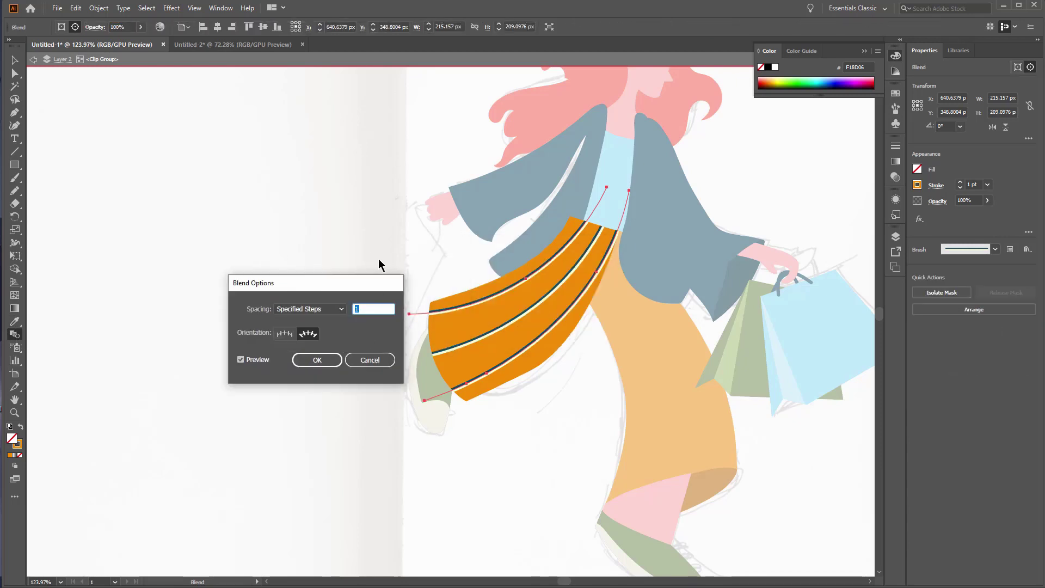
key("Tab")
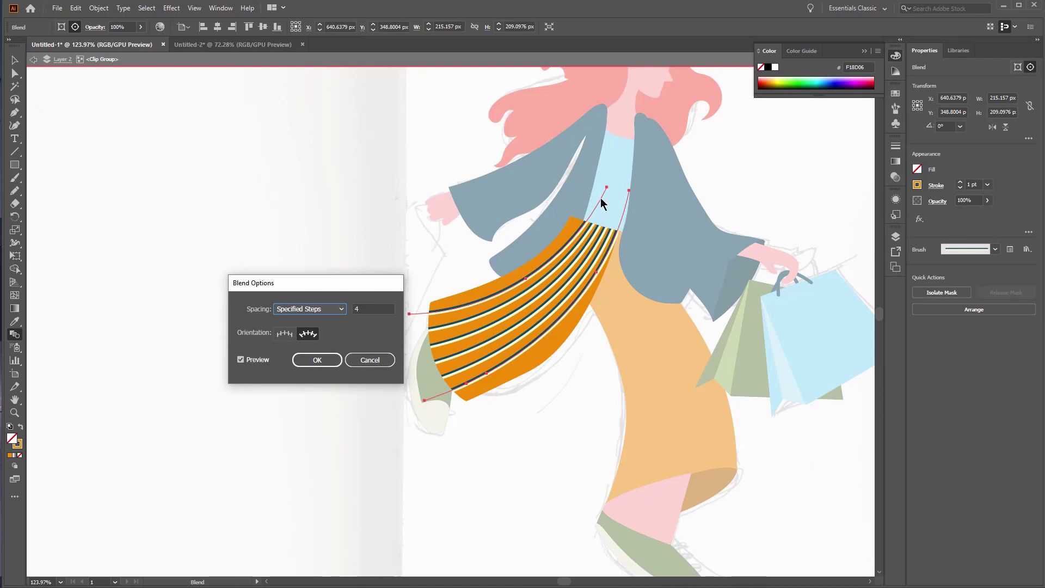
left_click(285, 333)
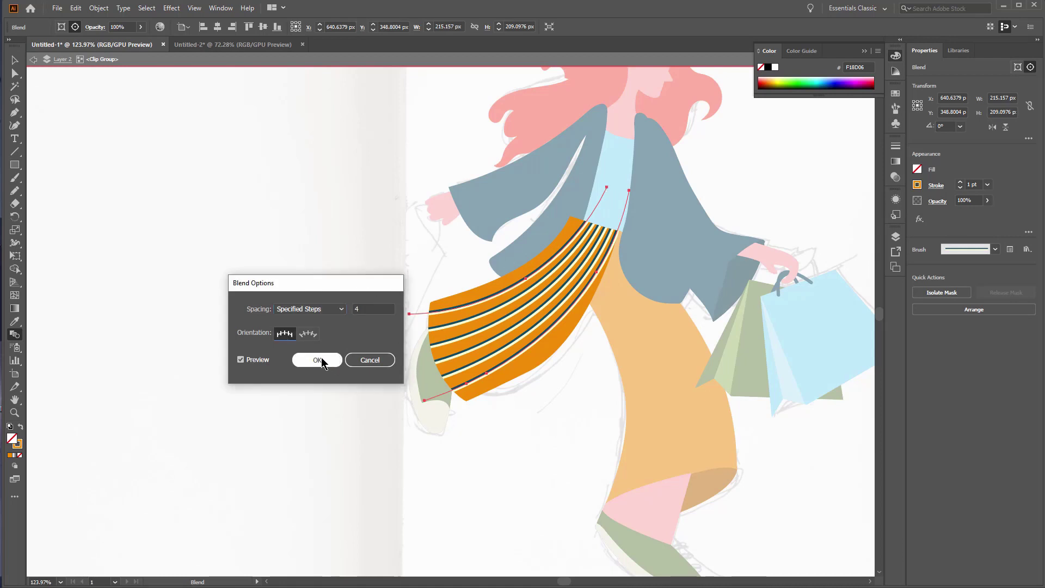
left_click(317, 360)
- Reshape the blend spine so the stripes curve along the leg's shape
key("a")
left_click(594, 180)
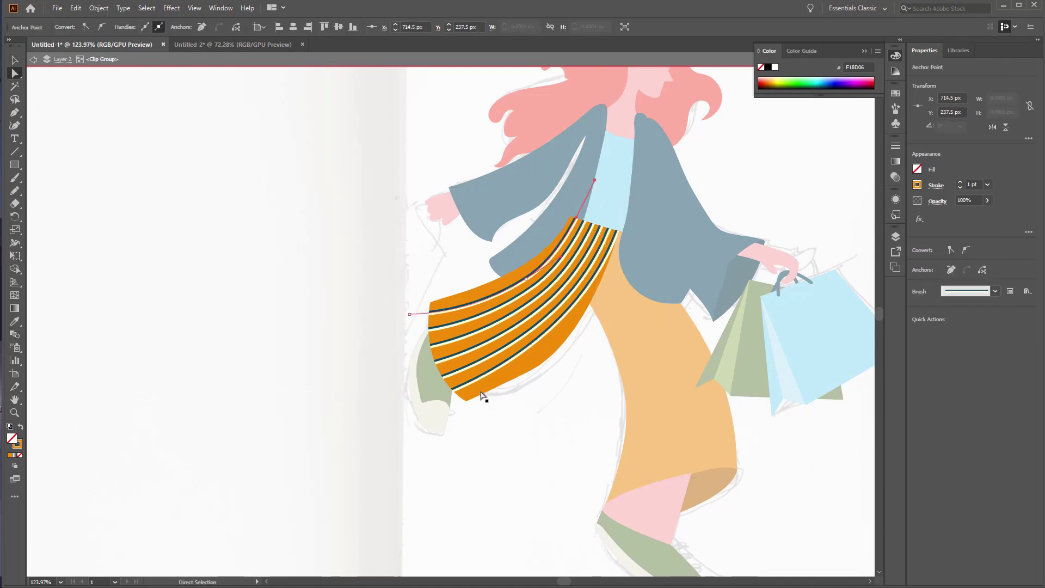
left_click_drag(482, 395, 490, 389)
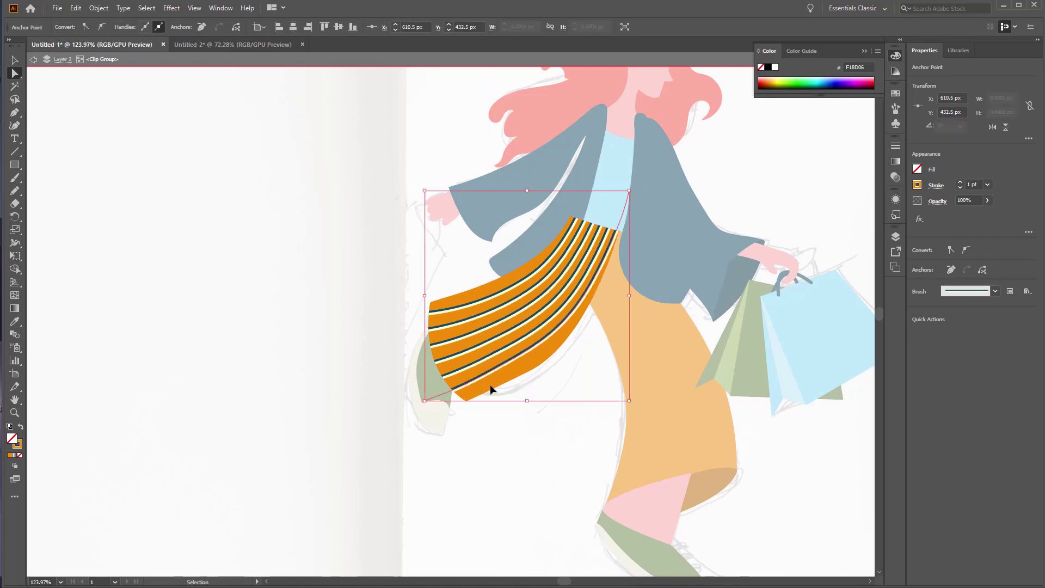
key("p")
left_click_drag(428, 402, 556, 363)
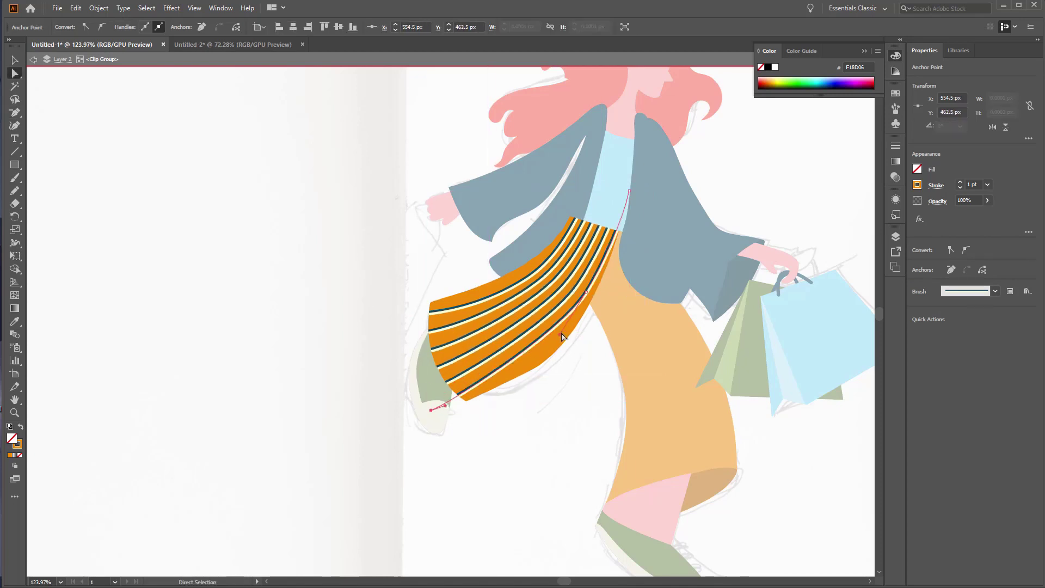
left_click_drag(468, 396, 462, 401)
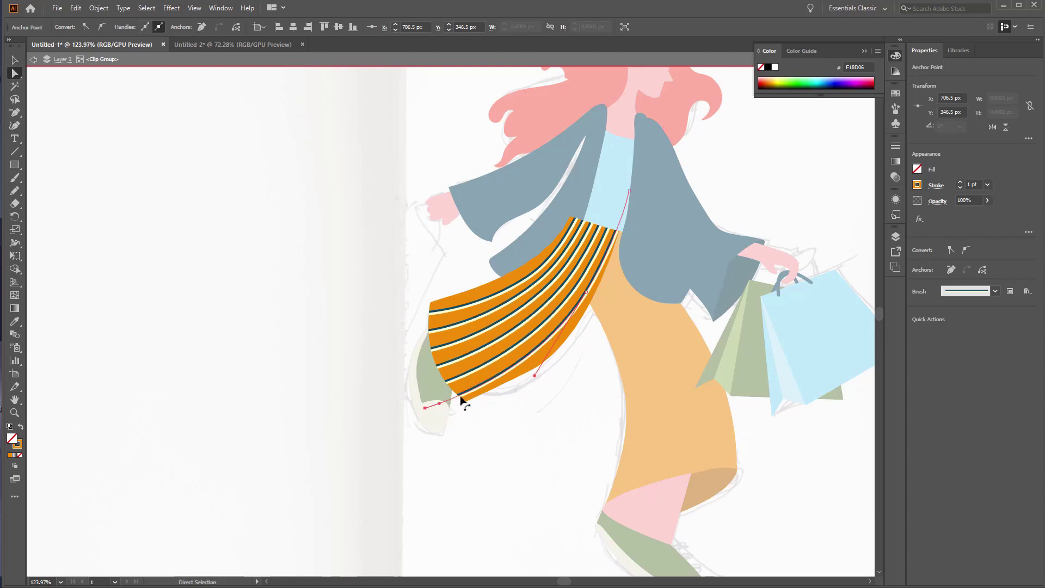
left_click_drag(563, 368, 553, 370)
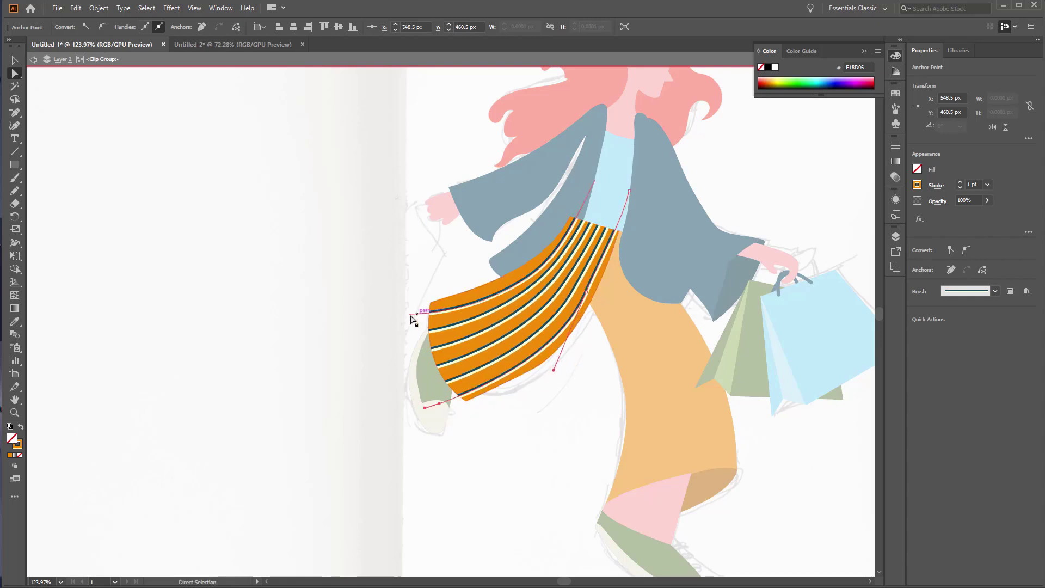
left_click_drag(524, 280, 558, 261)
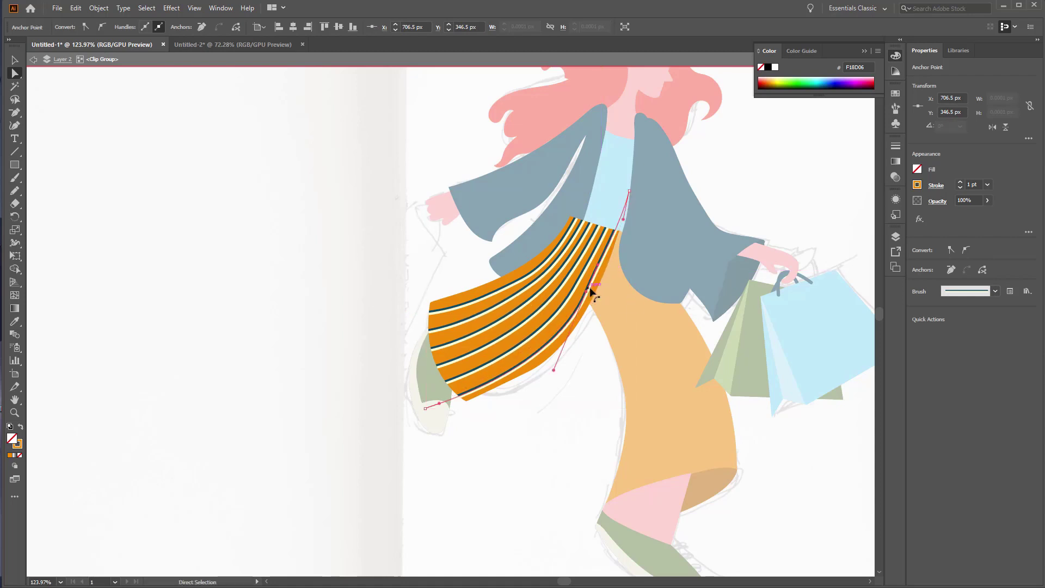
- Fine-tune the spine near the waist, exit the pants group, and re-zoom on the trousers
key("minus")
left_click(596, 301)
key("Return")
key("a")
left_click(624, 219)
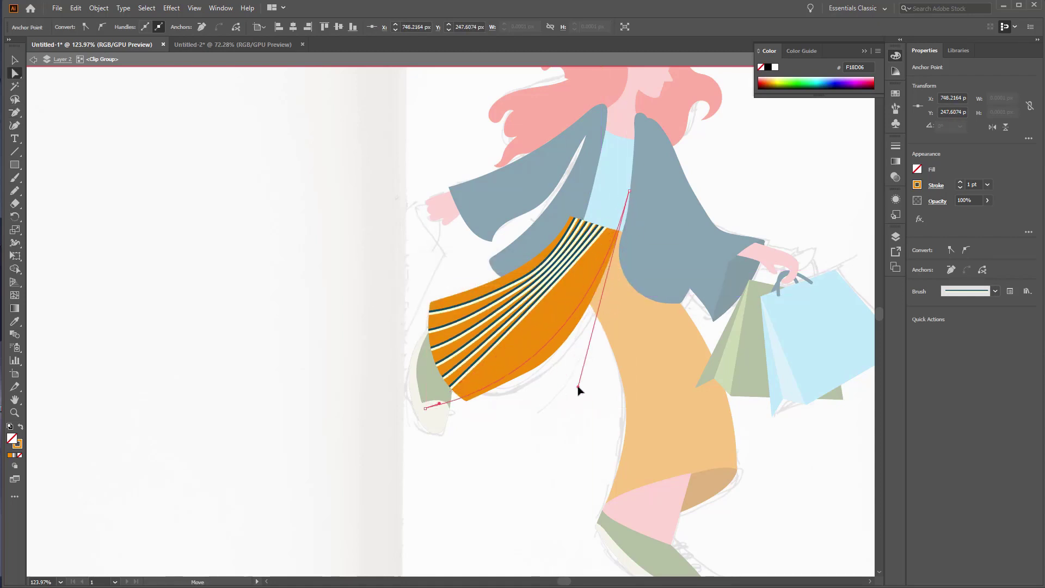
left_click_drag(578, 389, 577, 378)
key("Escape")
key("ctrl+minus")
key("ctrl+minus")
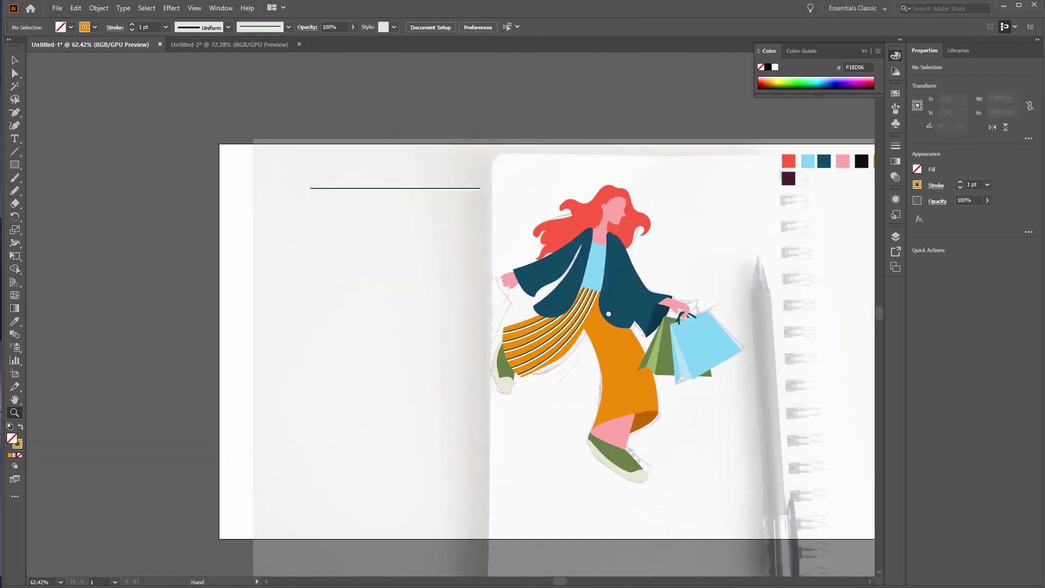
key("z")
left_click(479, 328)
- Check the left-leg blend, exit the group, and select the orange right trouser leg
key("v")
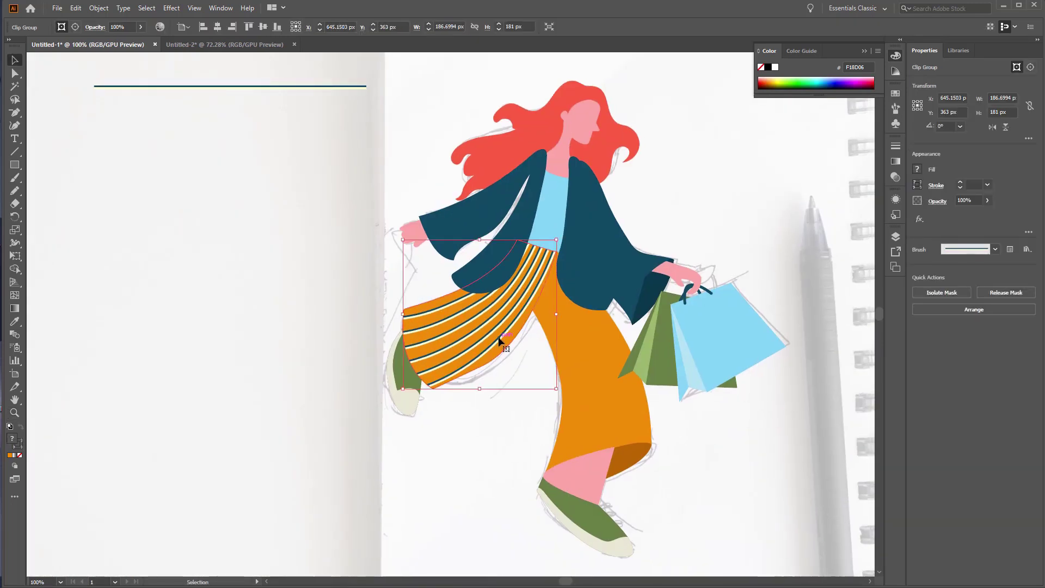
double_click(495, 351)
left_click(495, 352)
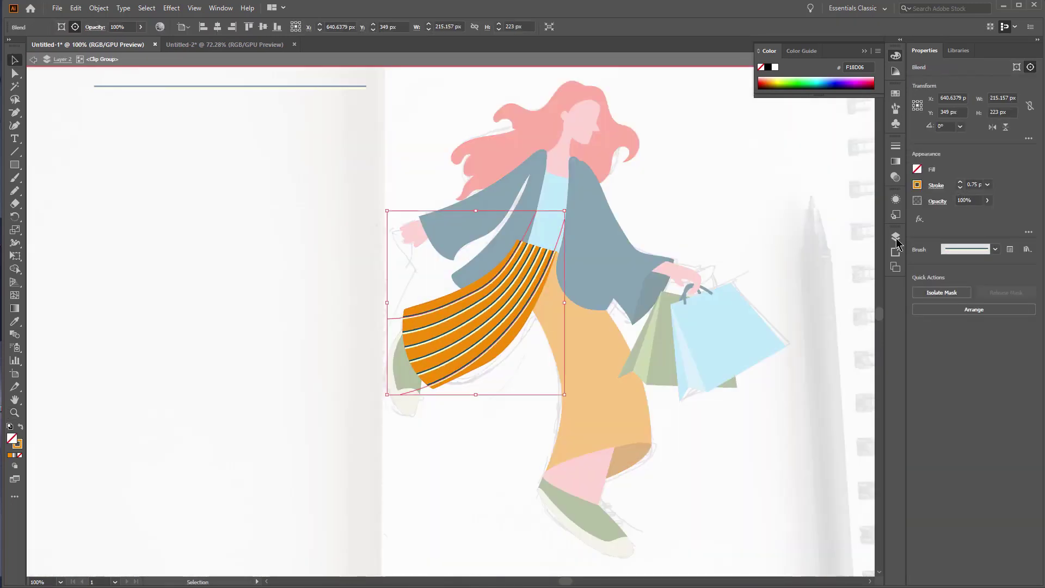
left_click(640, 256)
key("Escape")
key("ctrl+minus")
key("z")
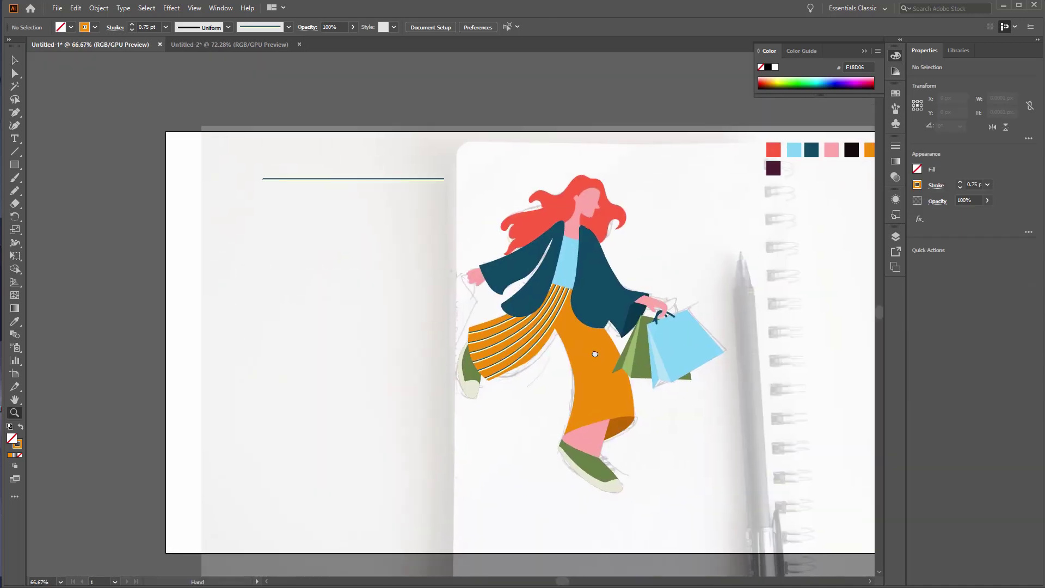
key("v")
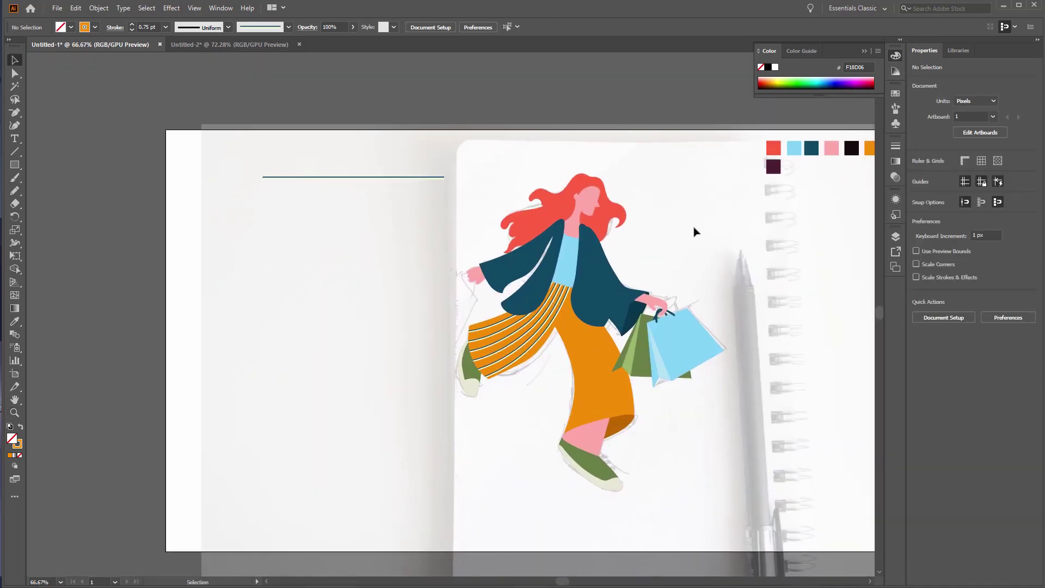
left_click(667, 208, "ctrl+space")
left_click(501, 198)
left_click(660, 234)
scroll(563, 334, "down", 3)
left_click(563, 333)
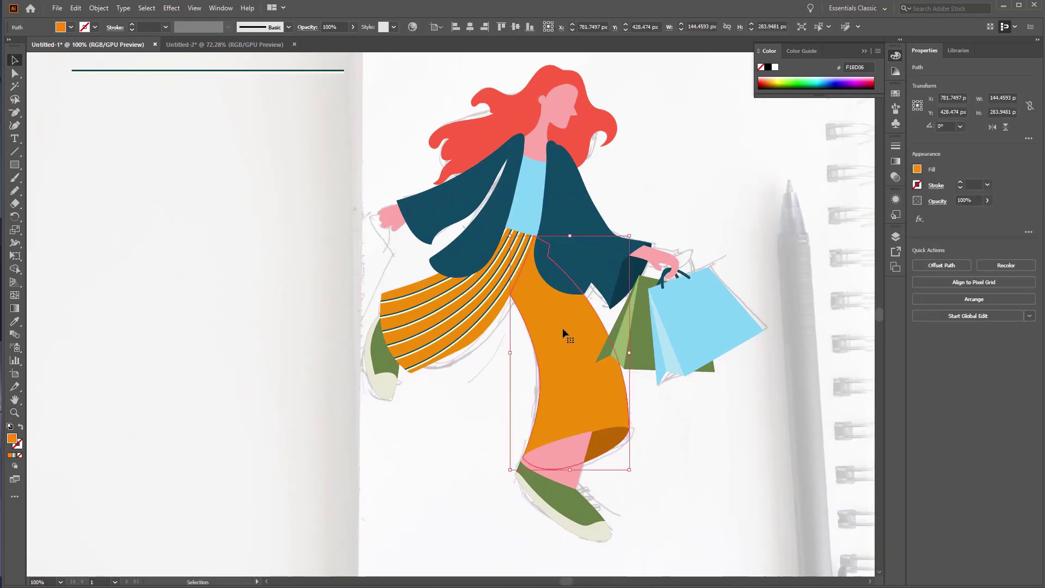
- Paint stripes on the right trouser leg using Draw Inside mode
mouse_move(511, 280)
left_mouse_down()
mouse_move(544, 468)
mouse_move(526, 238)
left_mouse_up()
key("ctrl+z")
left_click(14, 465)
left_click(52, 490)
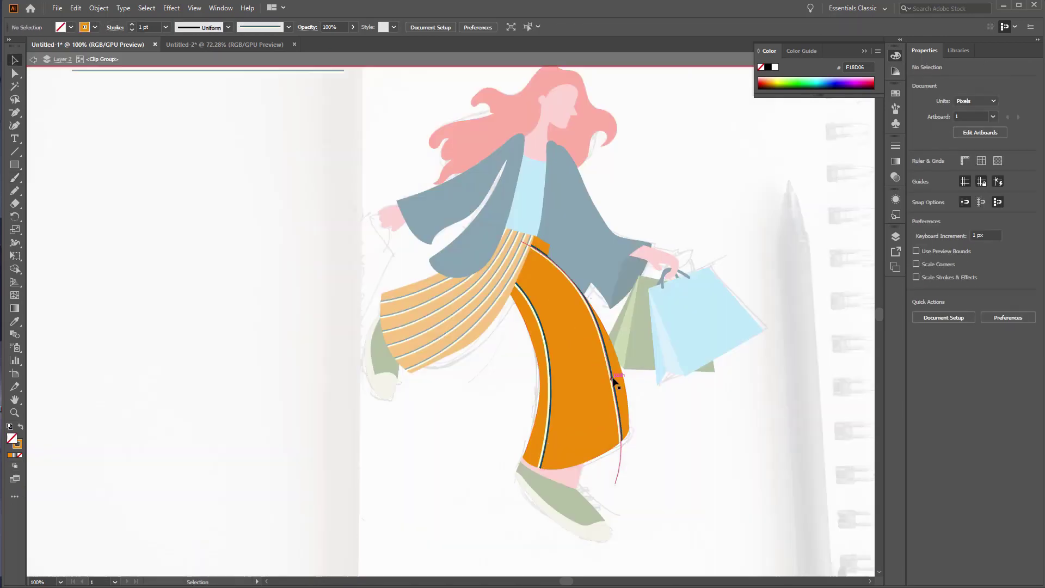
- Blend the two right-leg stripes with 10 specified steps
double_click(618, 373)
key("w")
left_click(592, 349)
key("Return")
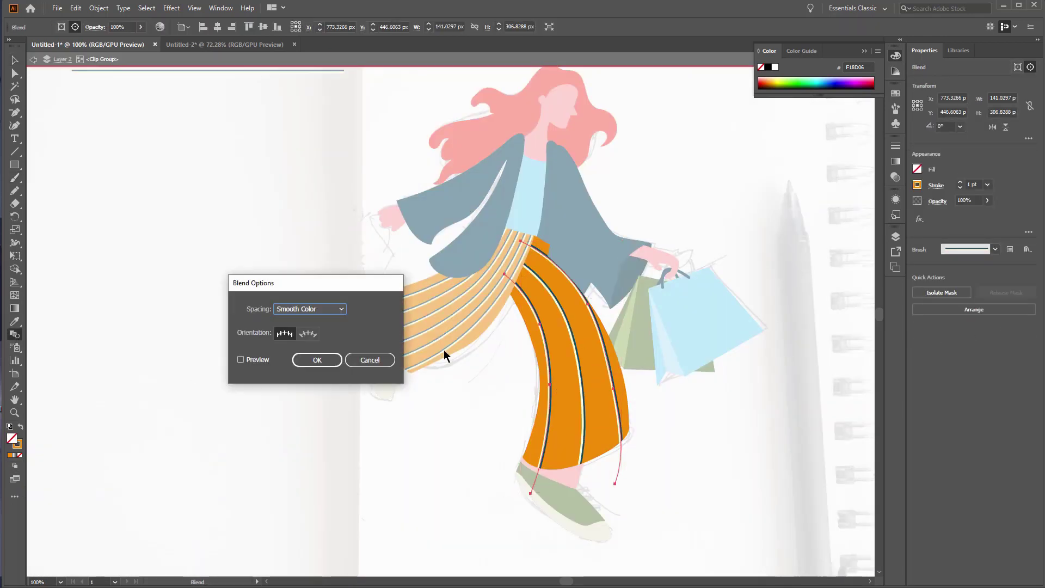
type("10")
key("Return")
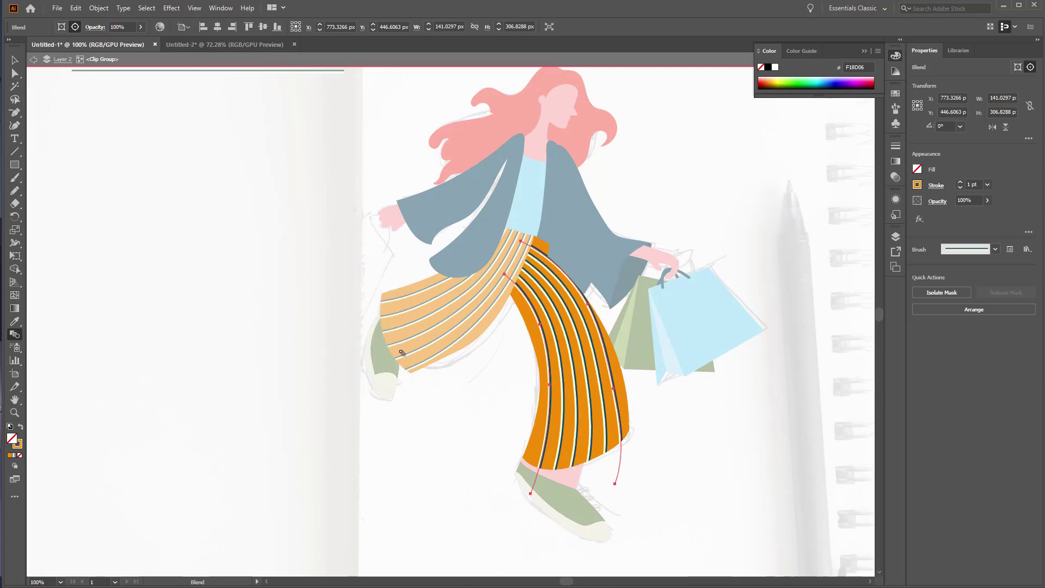
- Adjust the right-leg stripe spine anchors, then exit the group and zoom out
left_click_drag(531, 493, 620, 484)
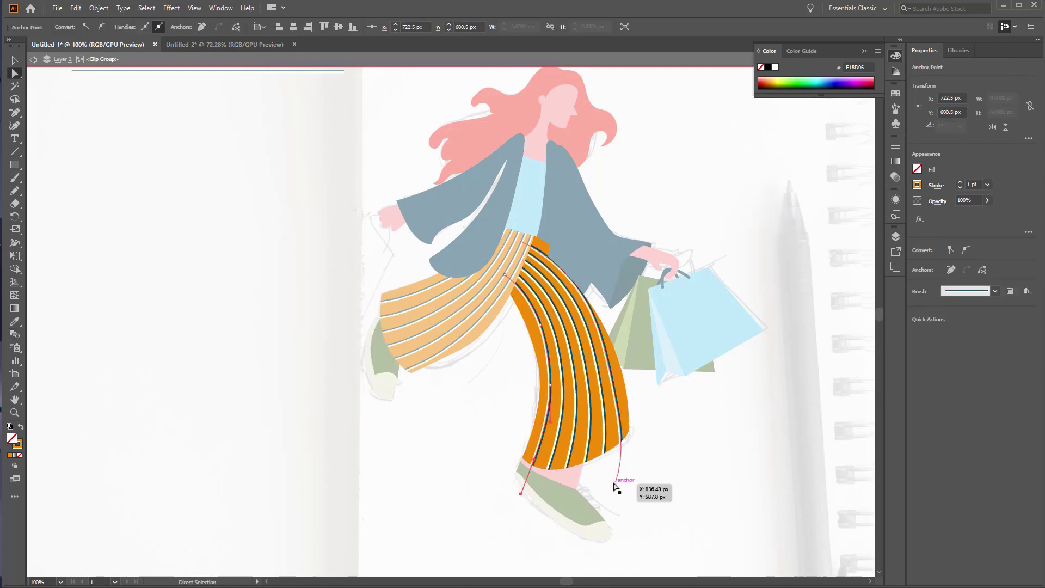
left_click(616, 390)
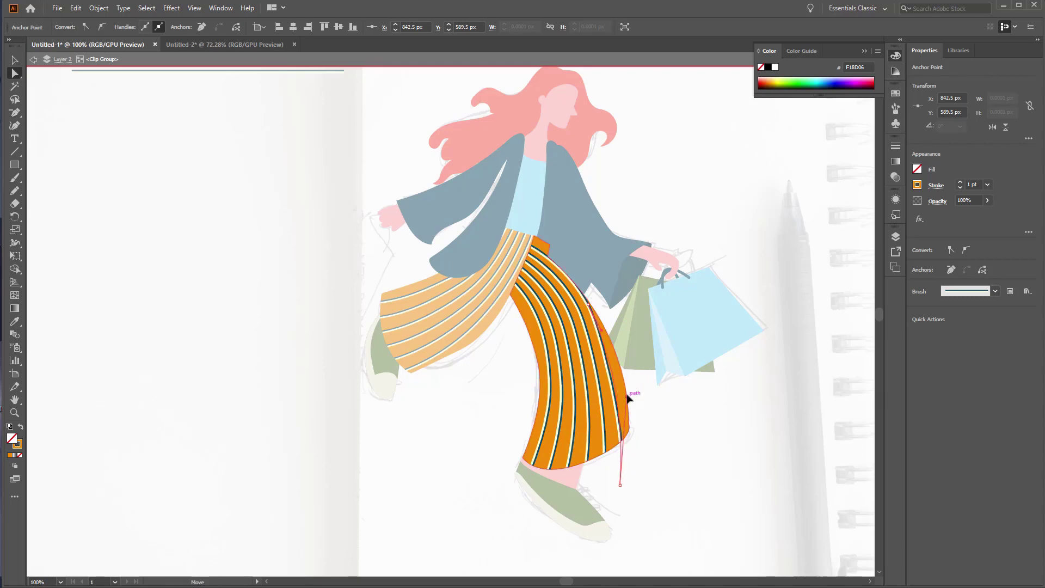
key("ctrl+z")
key("ctrl+z")
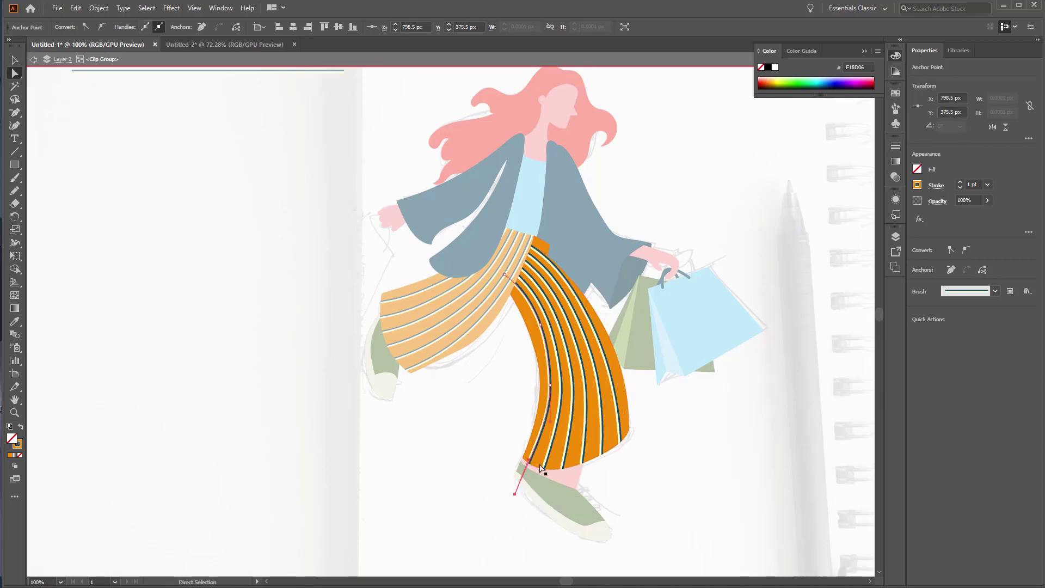
left_click_drag(536, 330, 540, 327)
key("ctrl+shift+a")
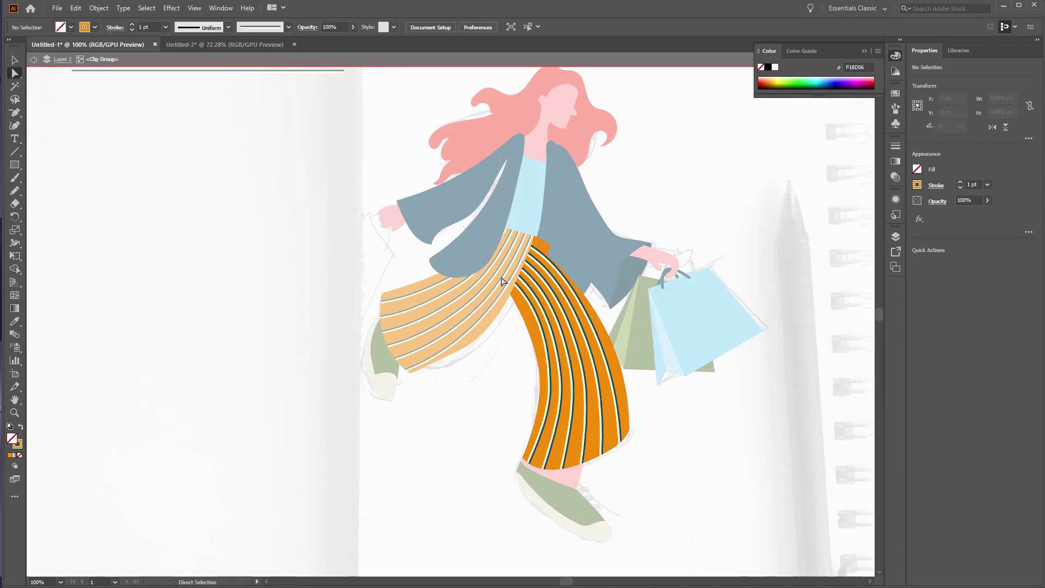
key("Escape")
key("z")
mouse_move(711, 426)
left_mouse_down()
mouse_move(614, 367)
mouse_move(605, 420)
left_mouse_up()
- Enter the shopping bag groups to reach the green bag's open corner
left_click(613, 366)
key("v")
left_click_drag(559, 382, 566, 386)
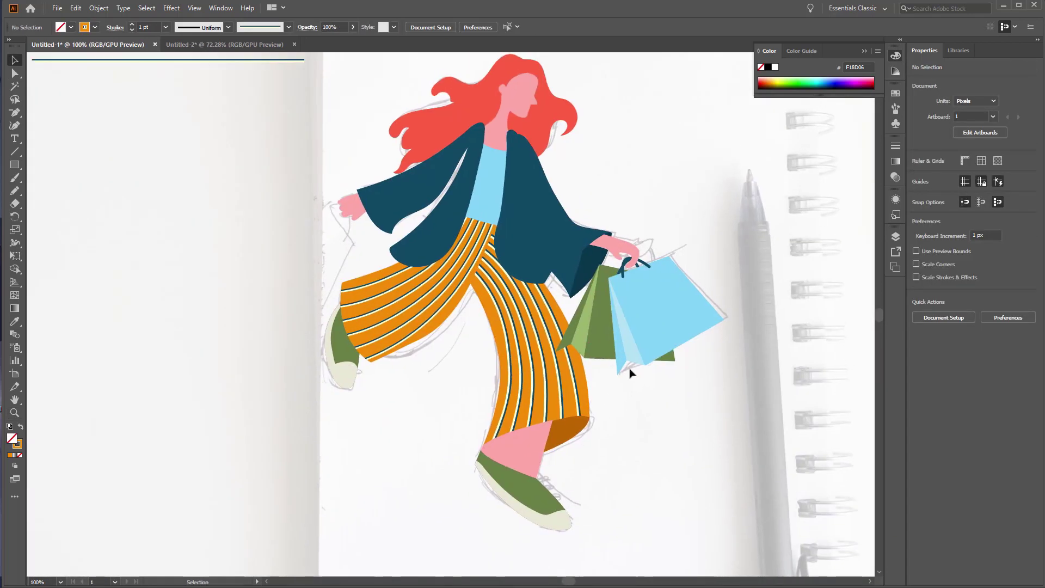
double_click(646, 351)
scroll(762, 409, "up", 5)
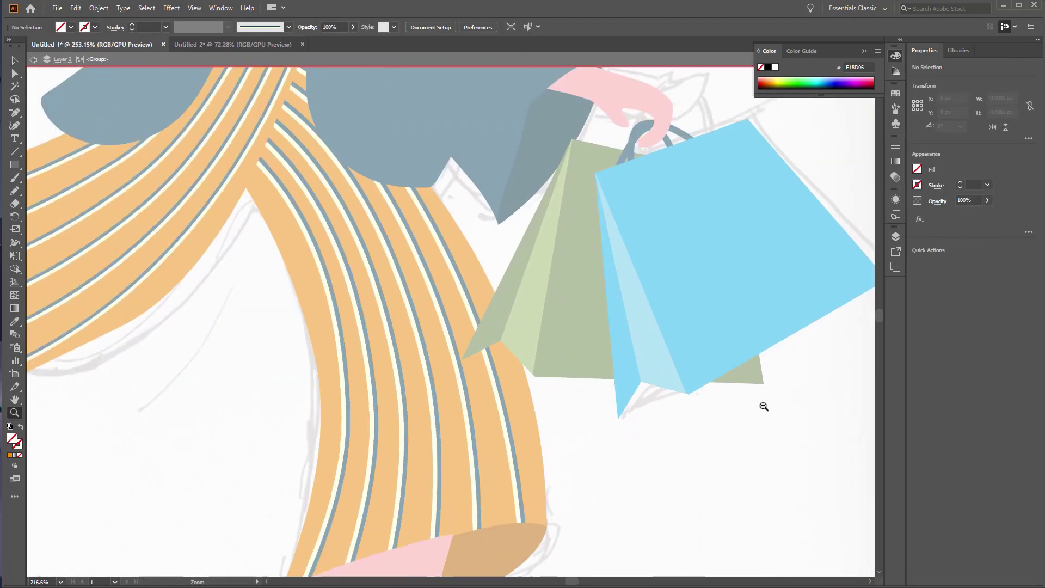
key("p")
left_click(618, 417, "ctrl")
key("i")
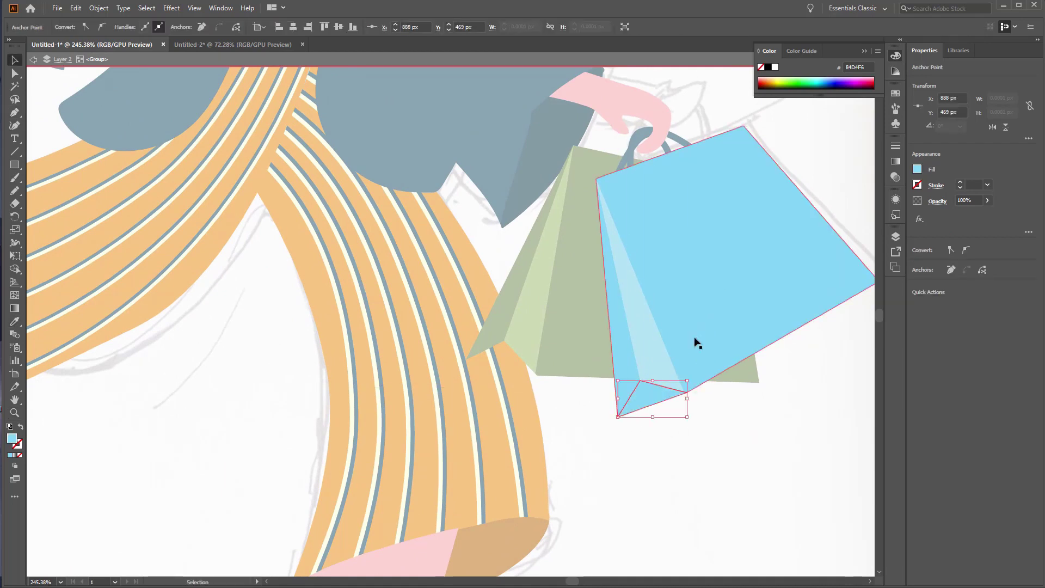
double_click(781, 419)
double_click(555, 362)
key("p")
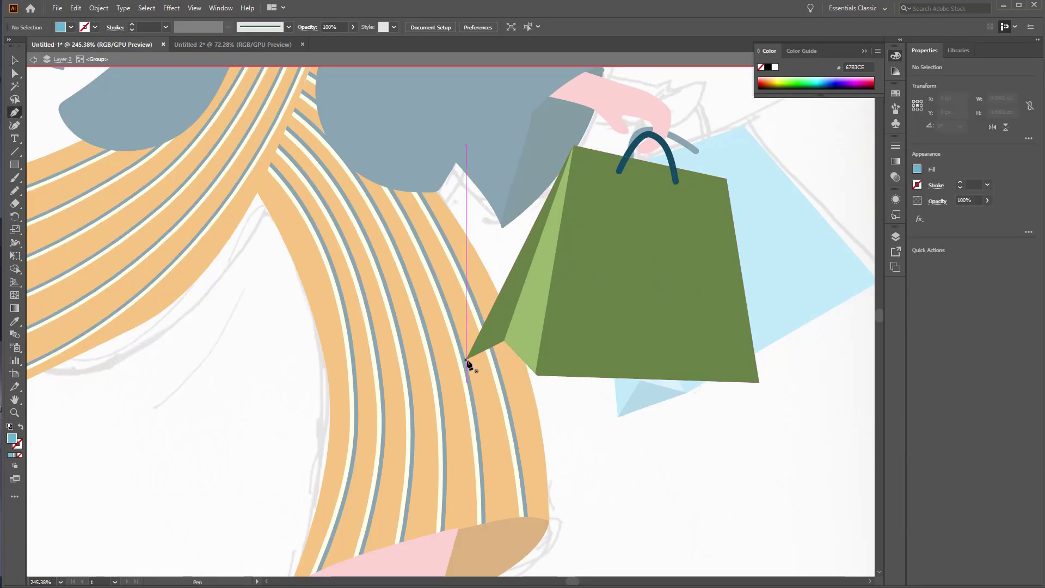
key("v")
key("Escape")
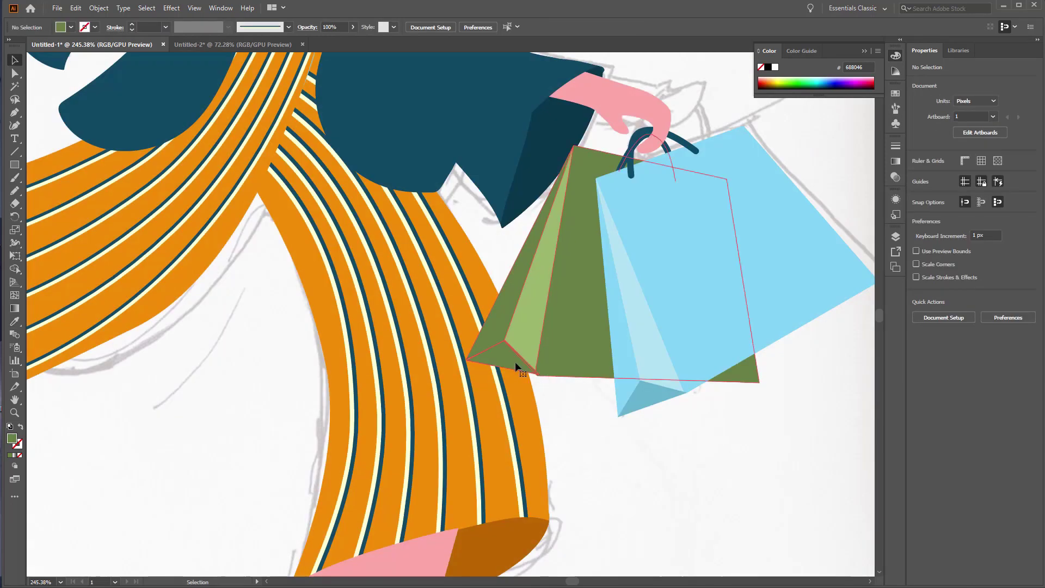
- Drag the green bag's corner anchors together to close the gap
double_click(515, 362)
scroll(458, 339, "up", 5)
key("a")
left_click(495, 426)
scroll(495, 426, "up", 3)
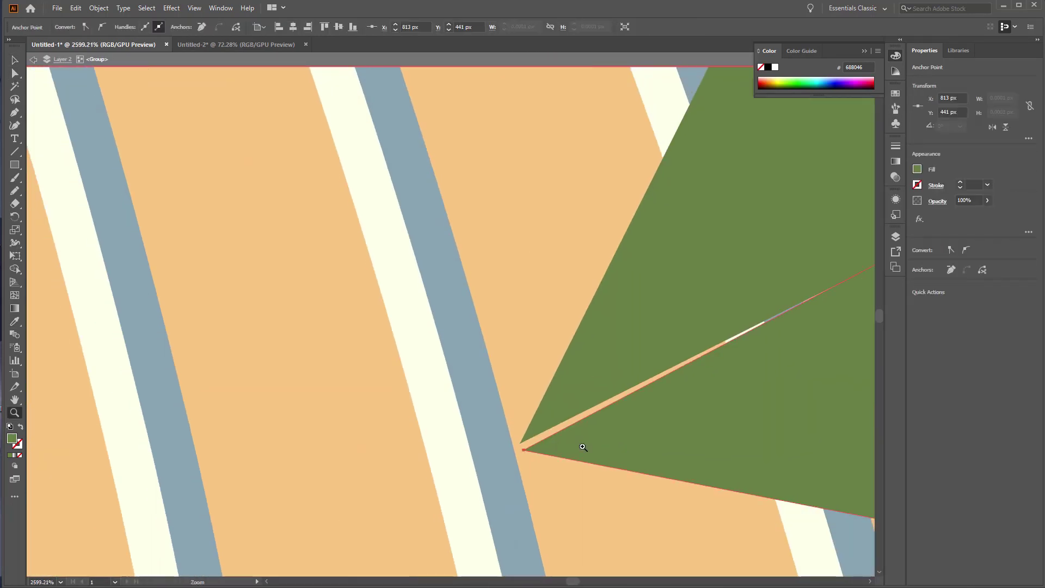
scroll(370, 288, "down", 3)
scroll(588, 370, "up", 4)
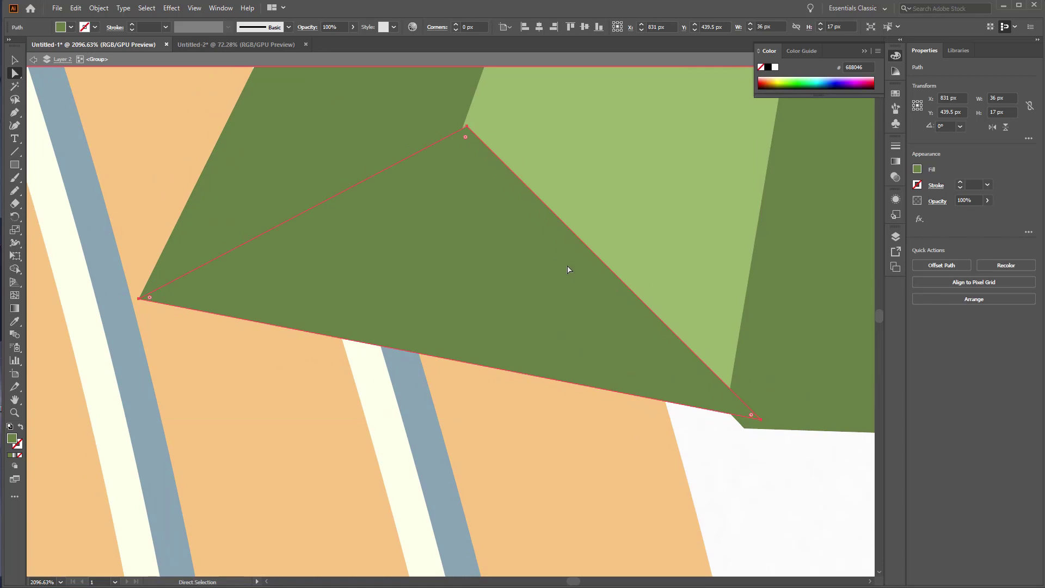
left_click_drag(589, 370, 467, 131)
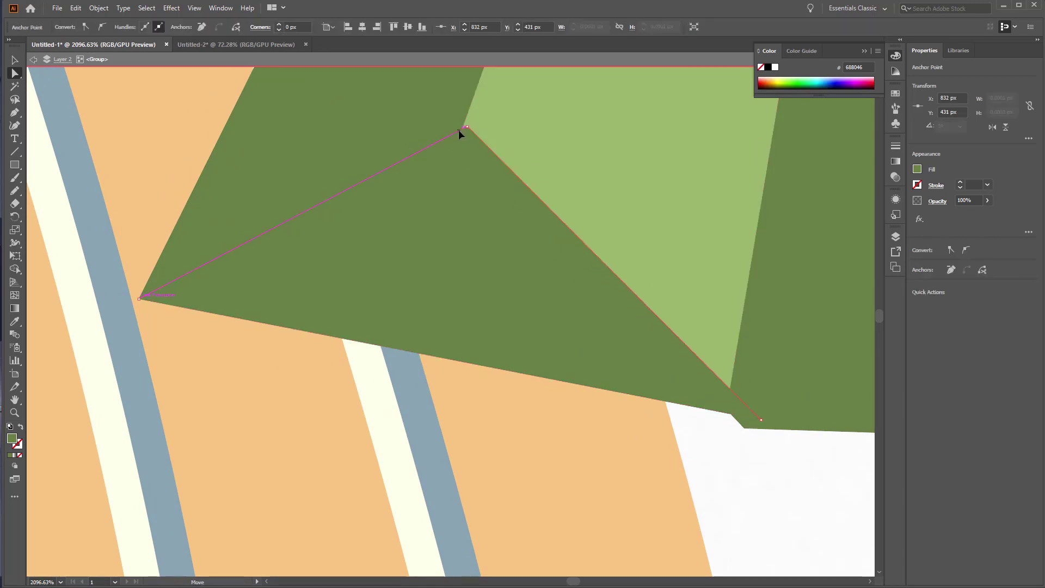
mouse_move(761, 420)
left_mouse_down()
mouse_move(747, 430)
mouse_move(753, 438)
left_mouse_up()
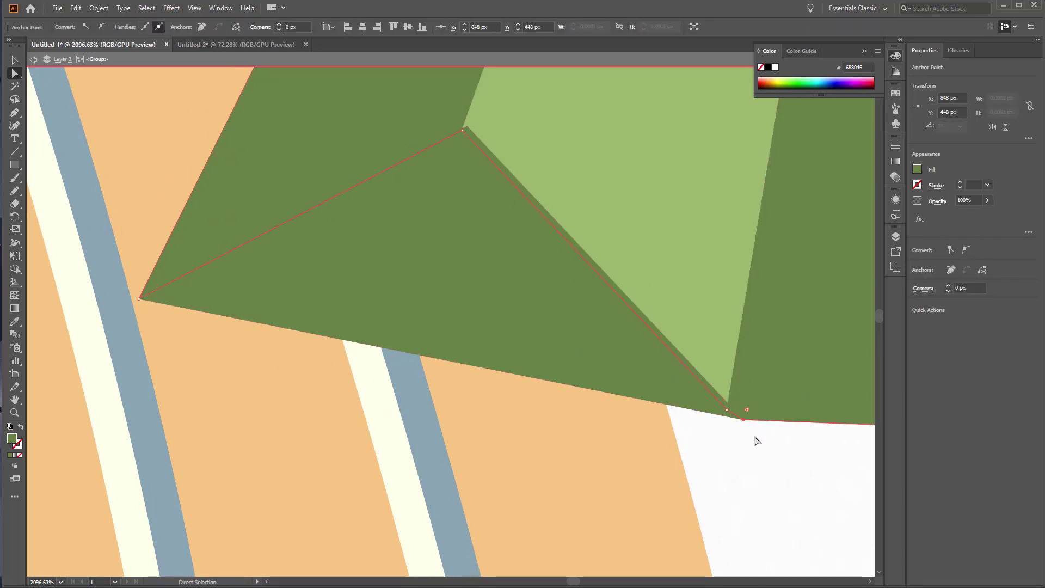
- Fill the green bag's small corner triangle with deep olive 3E4C27
key("v")
left_click(753, 438)
scroll(597, 275, "down", 10)
key("ctrl+0")
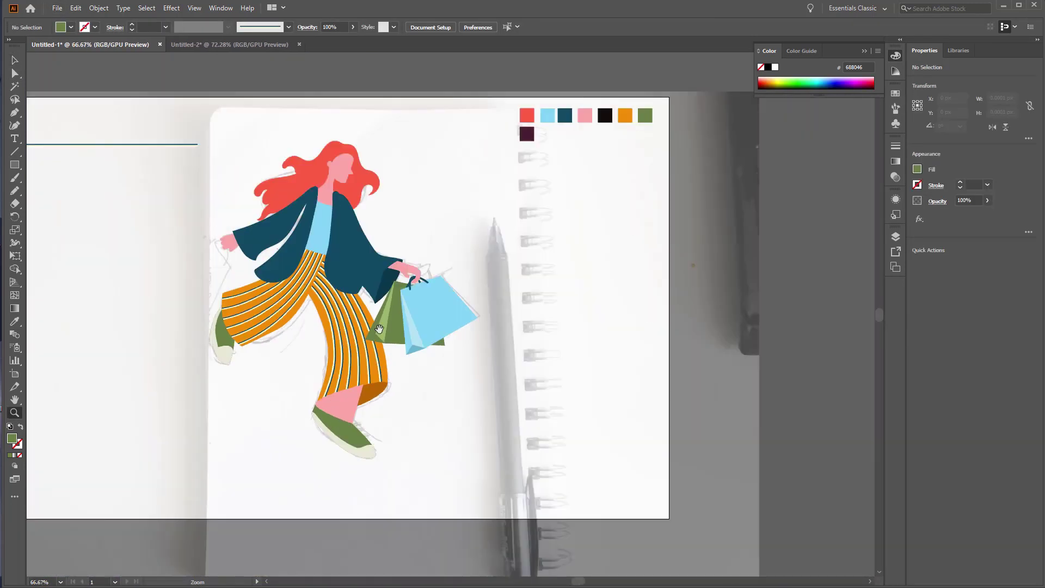
scroll(648, 384, "up", 5)
double_click(648, 383)
double_click(13, 439)
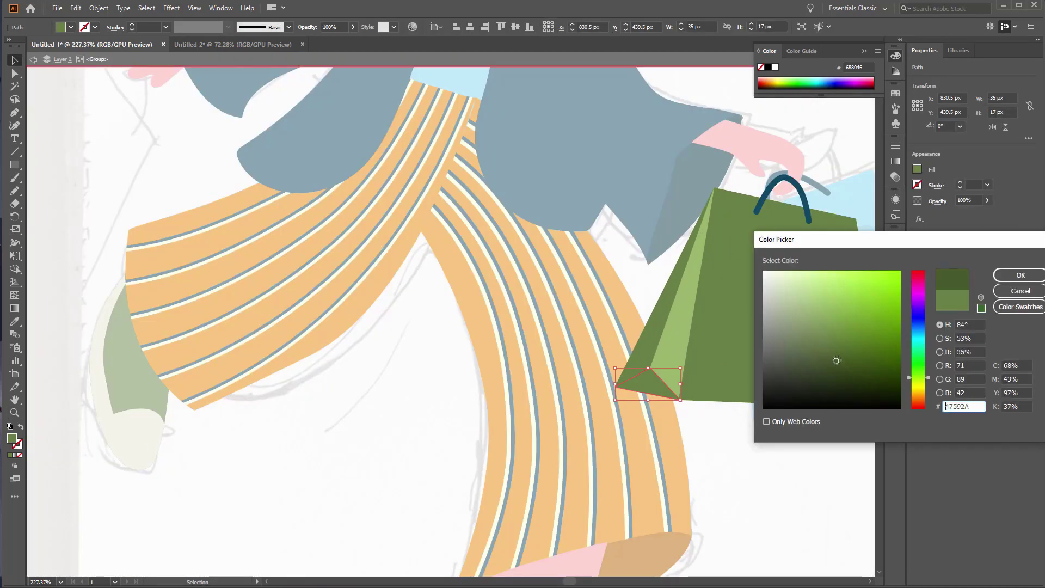
key("Return")
key("Escape")
- Zoom out to the whole illustration and select the face's swatch list
key("ctrl+1")
scroll(672, 210, "up", 2)
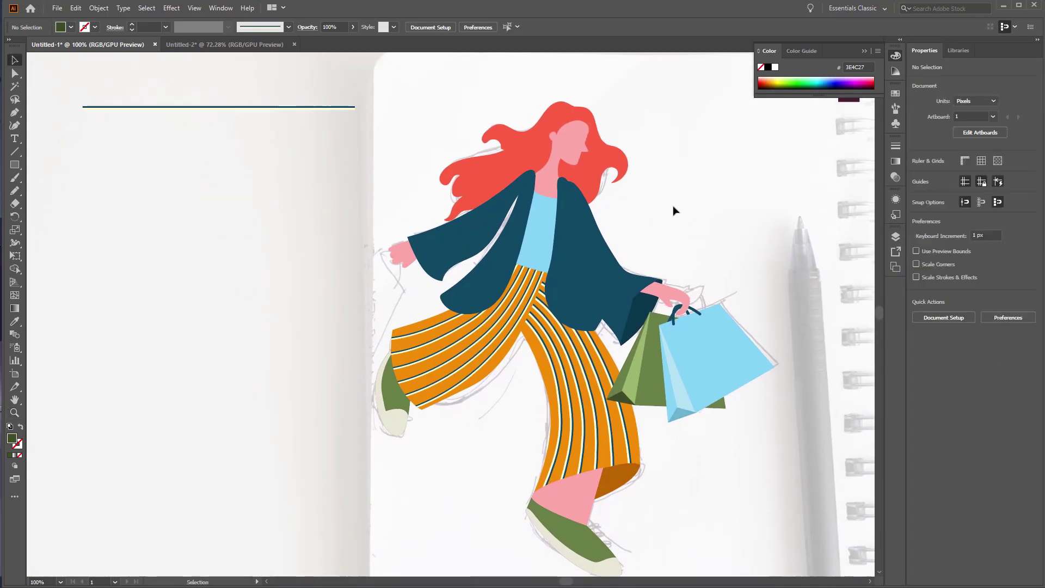
scroll(767, 181, "right", 2)
left_click(917, 185)
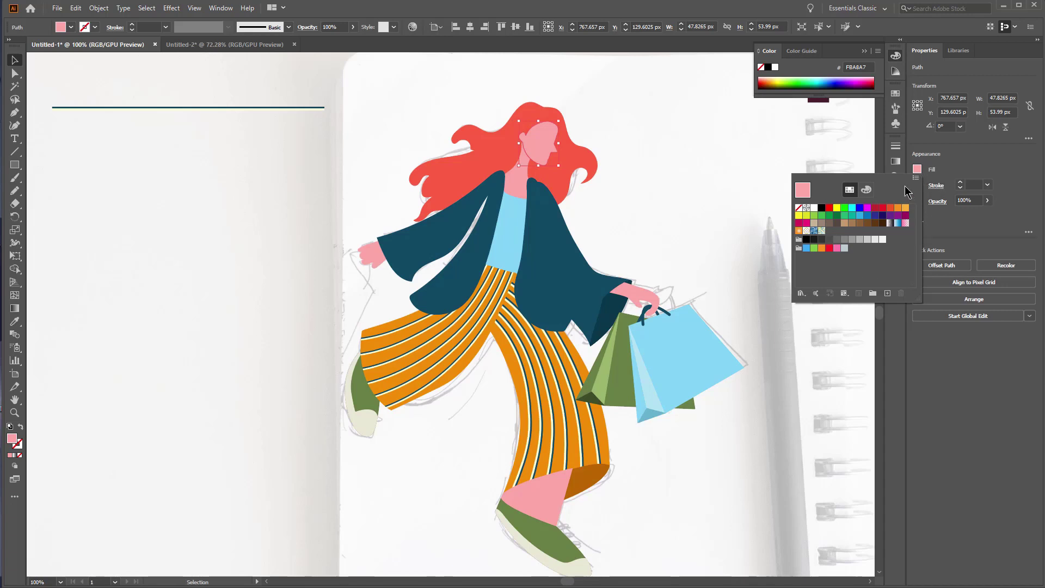
- Give the face a mostly pink gradient fill with an extra colour stop
left_click(895, 161)
left_click(769, 161)
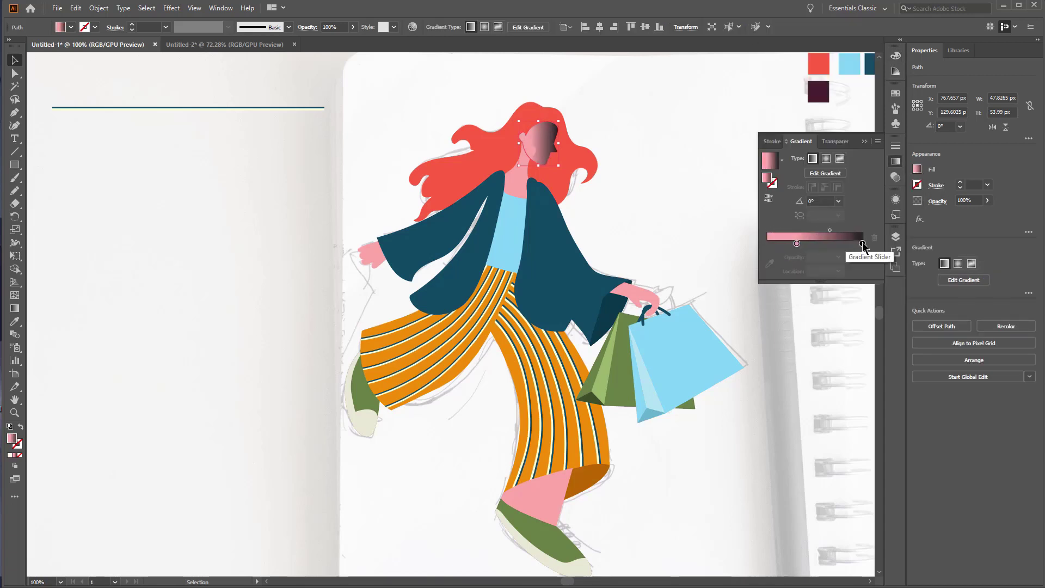
mouse_move(797, 243)
left_mouse_down()
mouse_move(844, 243)
mouse_move(767, 243)
left_mouse_up()
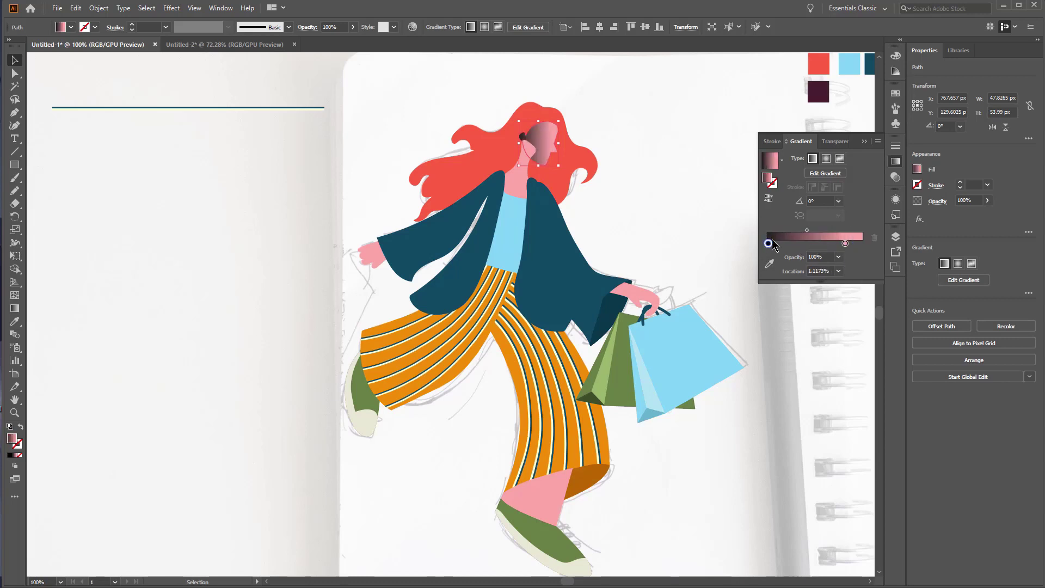
left_click(799, 243)
double_click(766, 243)
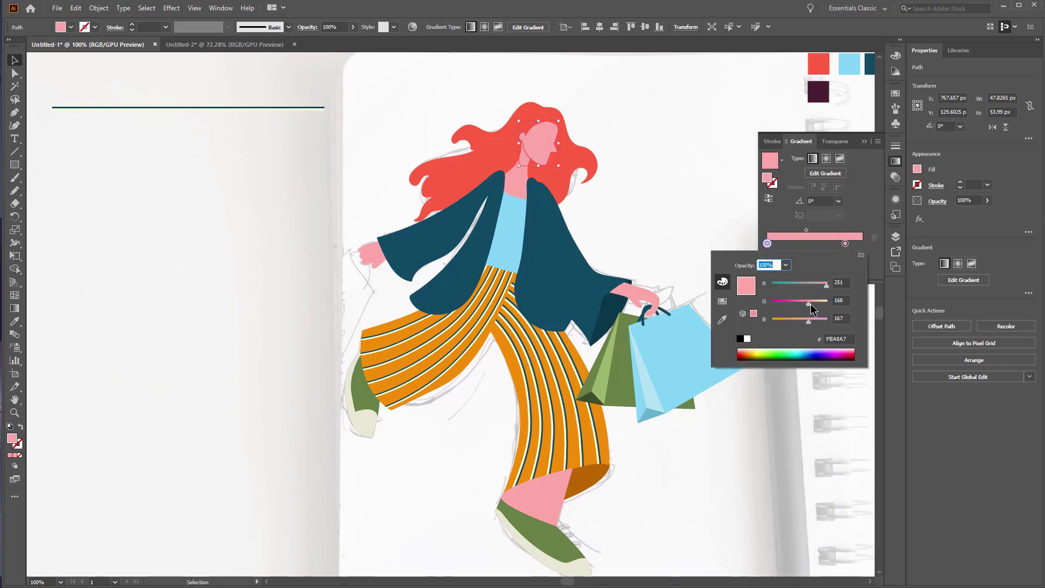
left_click(838, 220)
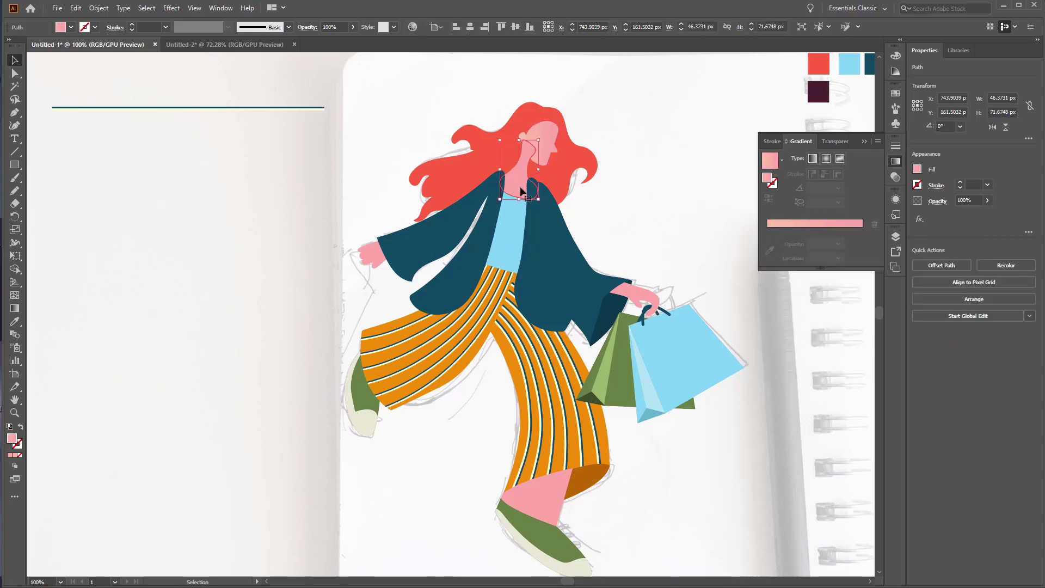
mouse_move(545, 156)
left_mouse_down()
mouse_move(571, 154)
mouse_move(554, 122)
left_mouse_up()
- Apply pink gradient shading to the left hand and the sock above the shoe
left_click(381, 218)
key("g")
left_click(369, 219)
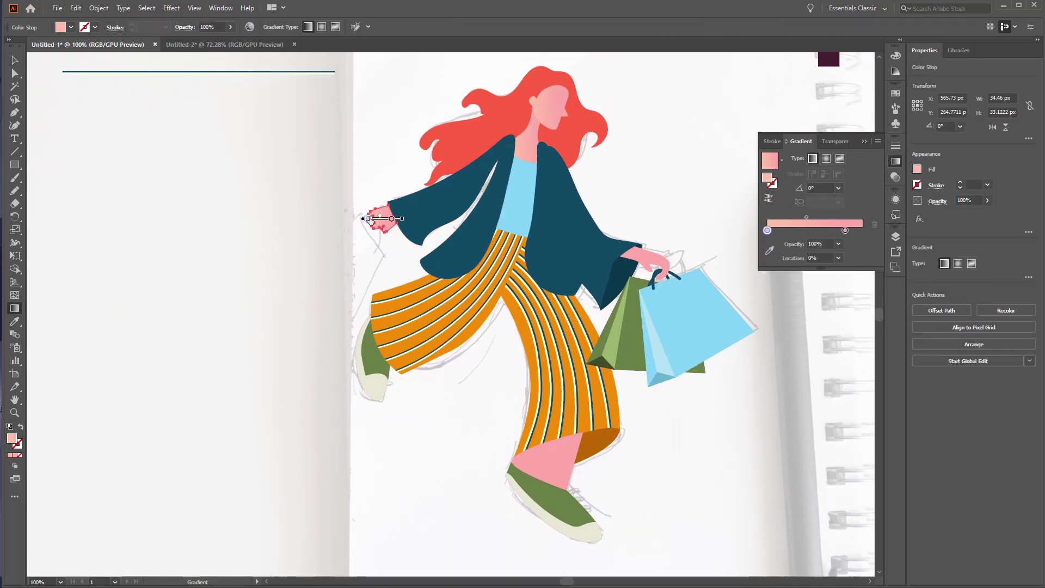
key("v")
scroll(490, 272, "down", 3)
left_click(525, 408)
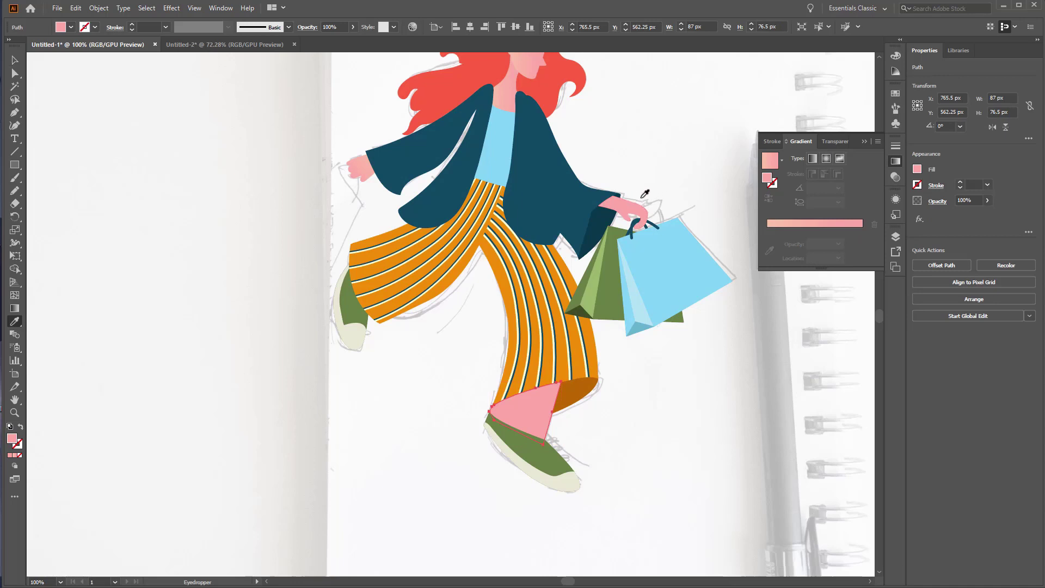
scroll(645, 193, "up", 2)
key("g")
left_click(536, 435)
scroll(653, 451, "up", 2)
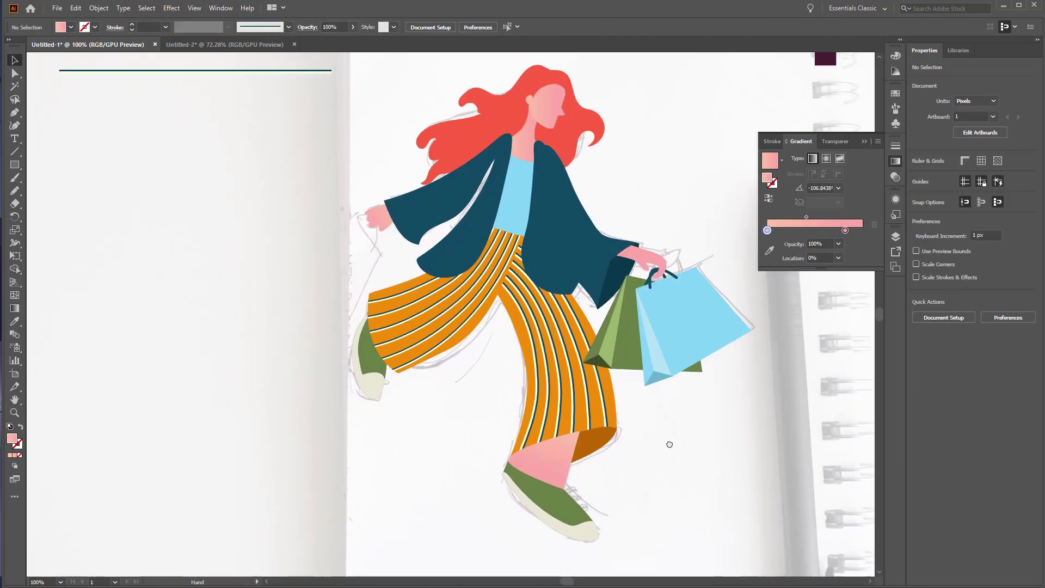
- Apply a blue gradient to the left jacket sleeve
left_click(626, 275)
key("i")
key("g")
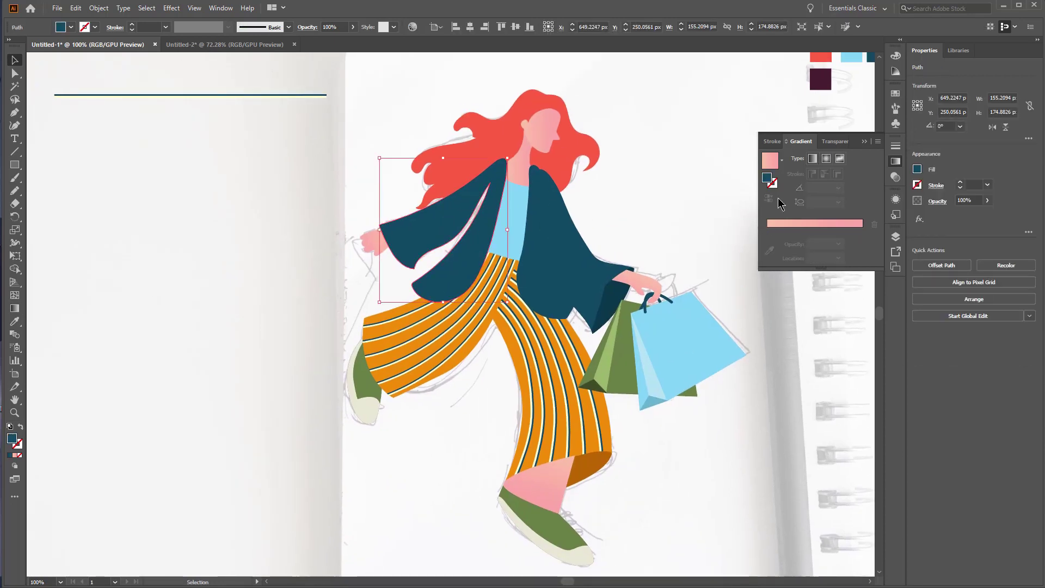
left_click(785, 240)
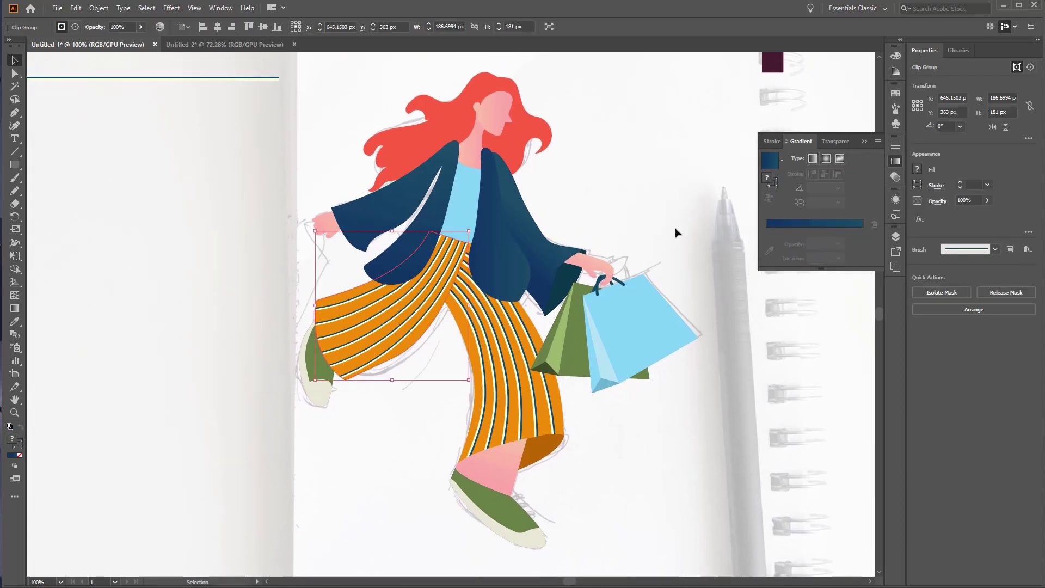
- Give the left trouser leg a diagonal orange-to-yellower-orange gradient inside its clipping shape
double_click(417, 340)
left_click(419, 342)
double_click(420, 342)
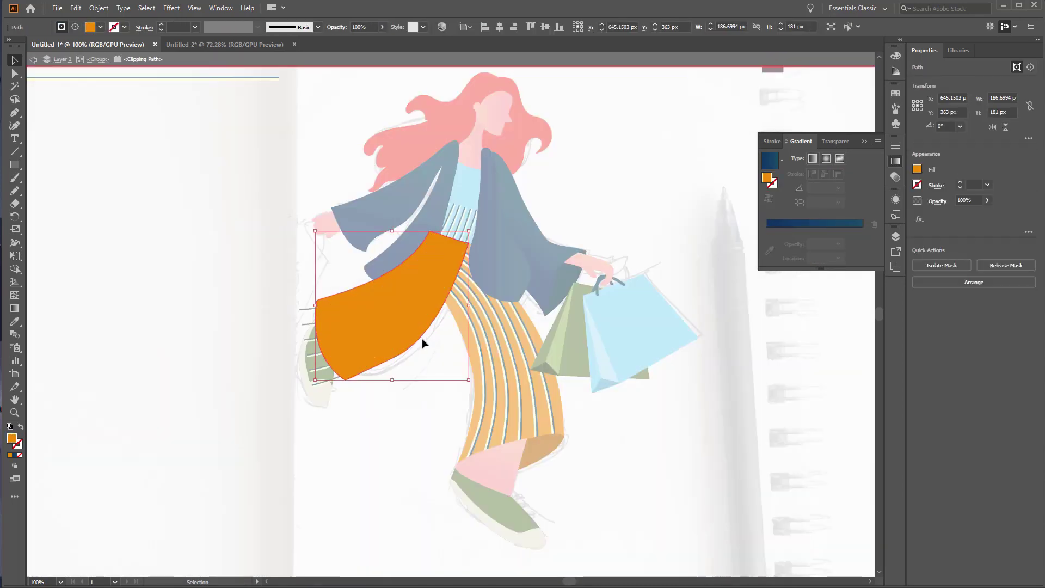
left_click(791, 232)
left_click_drag(862, 244, 831, 243)
double_click(856, 244)
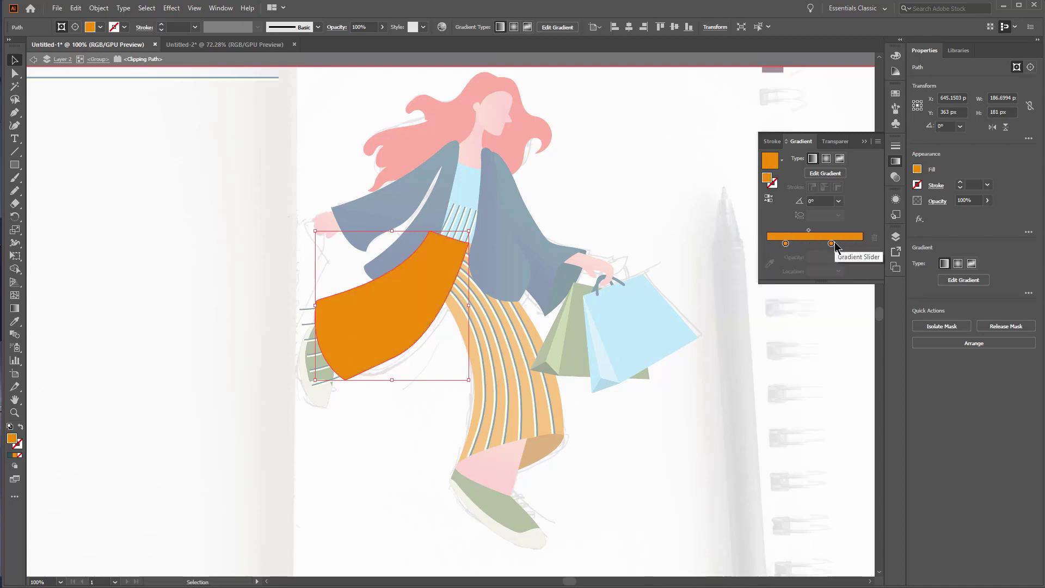
double_click(831, 243)
left_click_drag(803, 303, 815, 304)
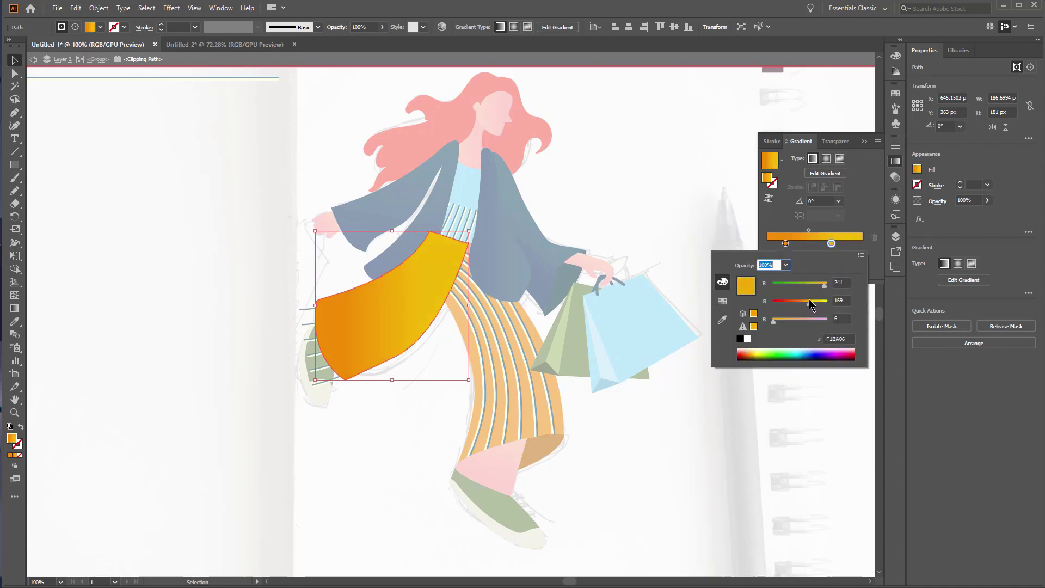
key("Escape")
key("g")
mouse_move(381, 261)
left_mouse_down()
mouse_move(438, 364)
mouse_move(390, 263)
left_mouse_up()
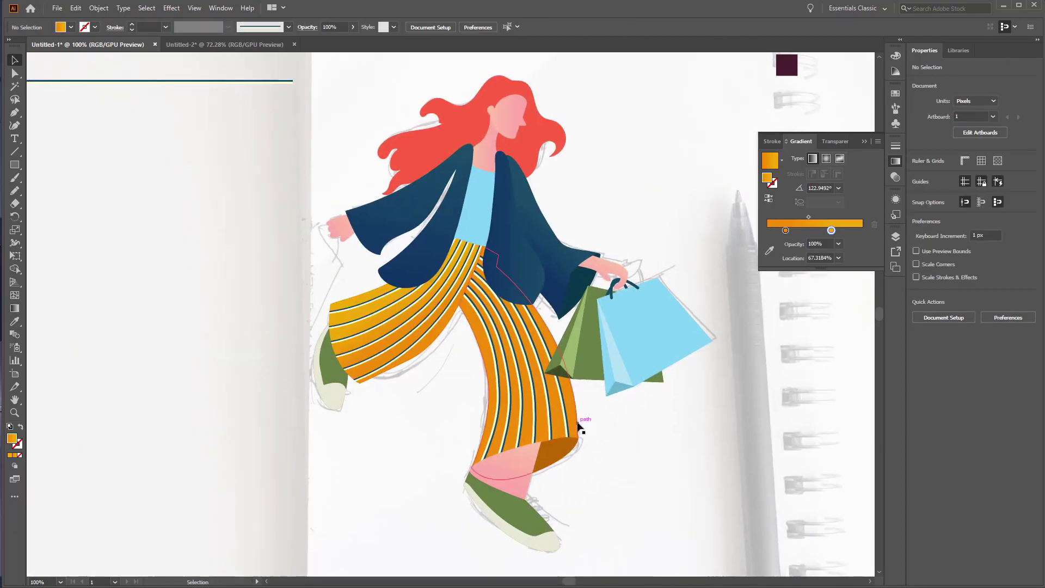
- Run an angled gradient across the right trouser leg and leave the trouser group
double_click(577, 415)
key("i")
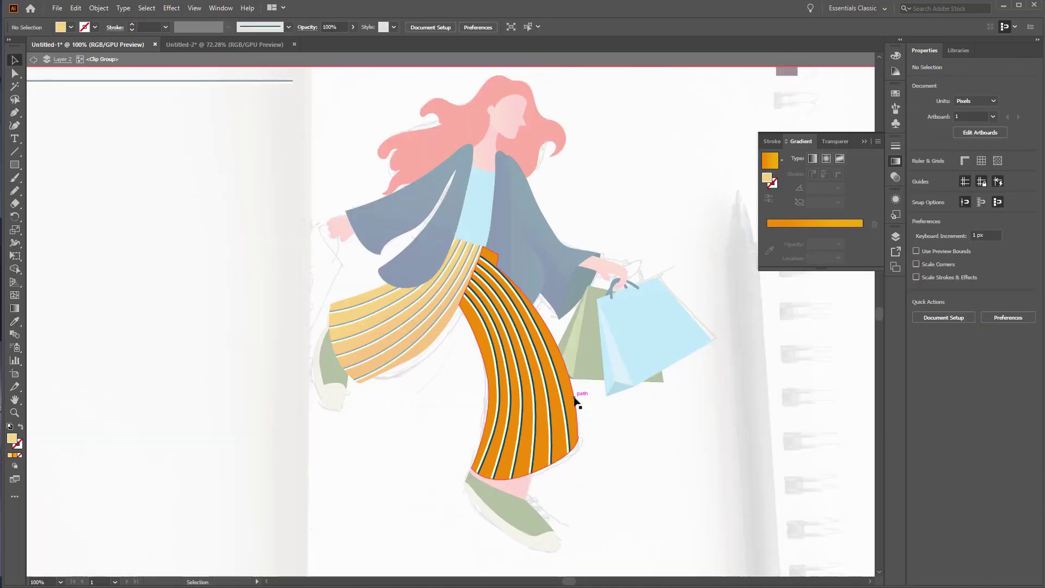
left_click(492, 346, "ctrl")
key("g")
left_click_drag(479, 385, 533, 276)
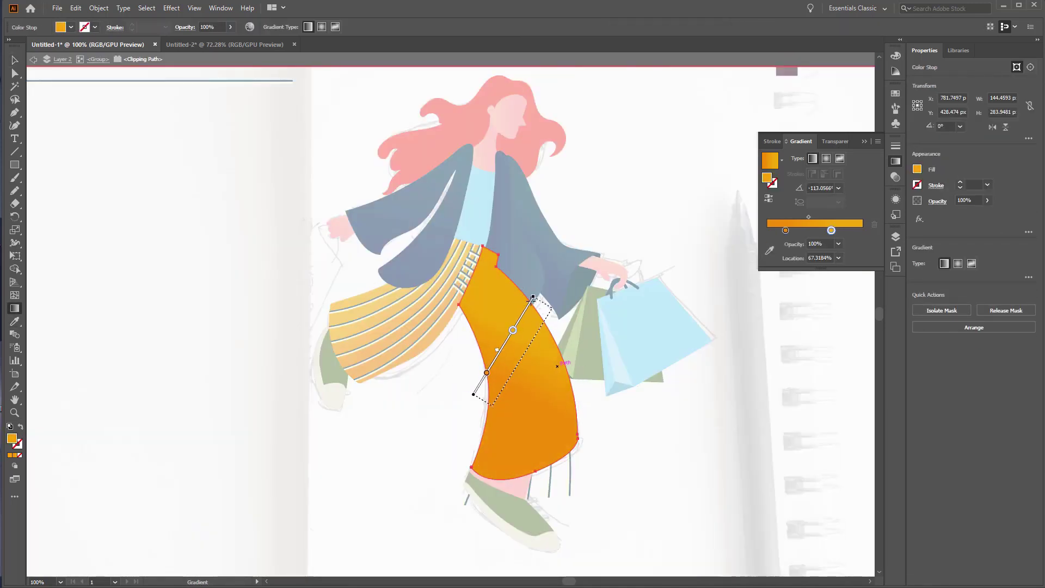
key("v")
double_click(629, 431)
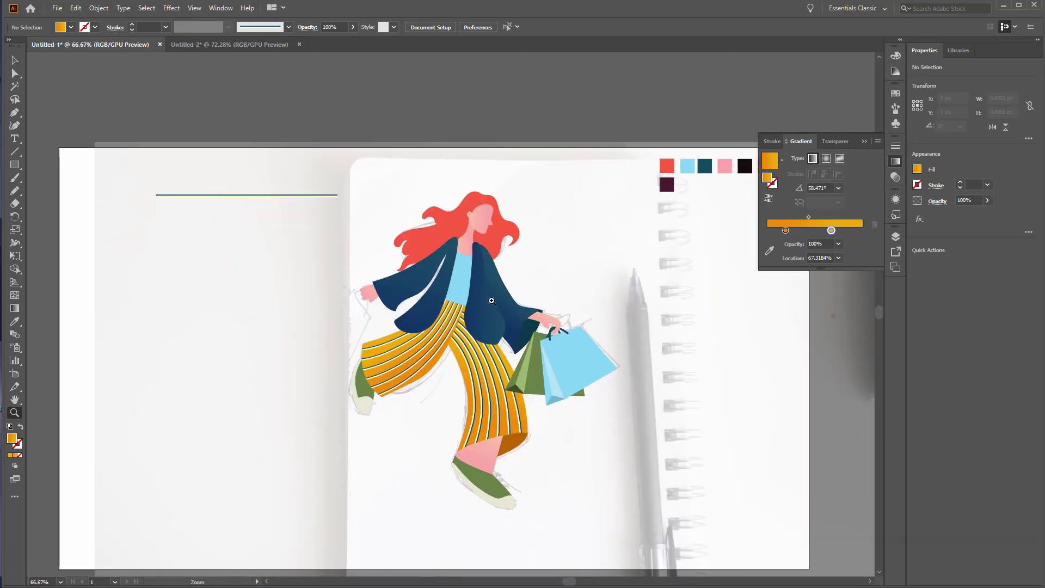
- Zoom in on the upper body and select the light-blue shirt
left_click(492, 300)
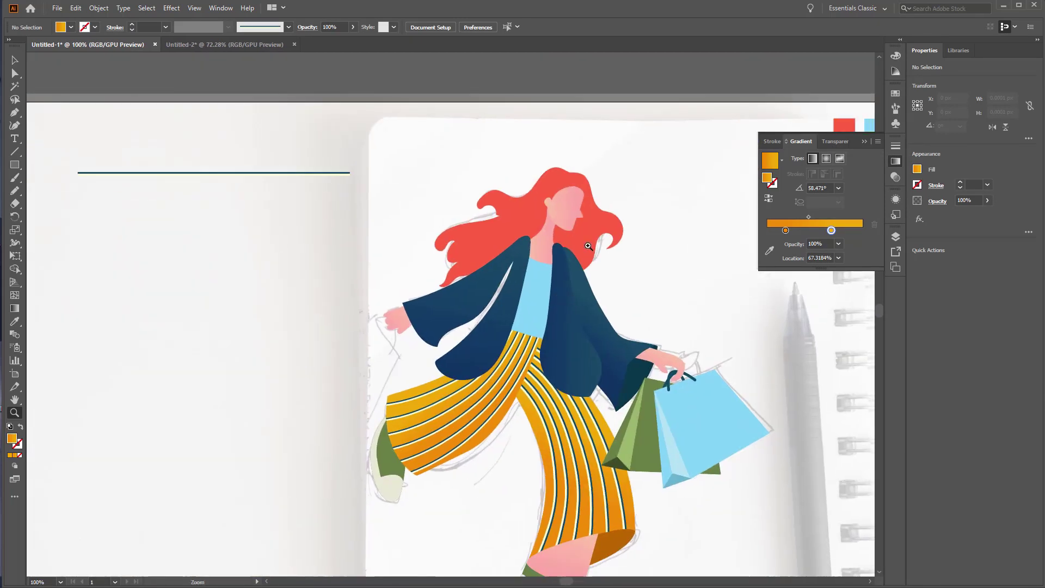
key("v")
left_click(535, 280)
key("n")
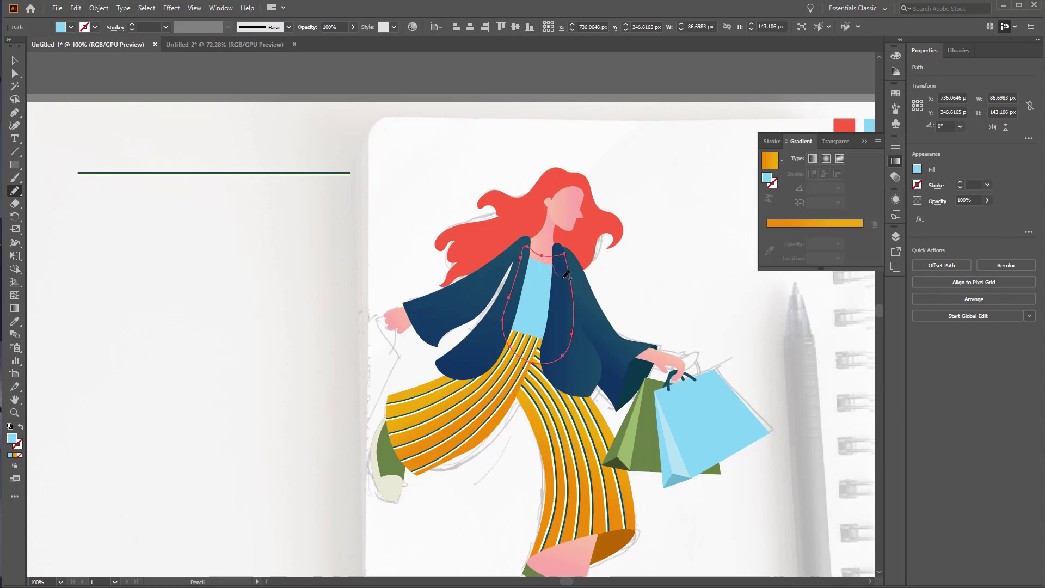
key("v")
- Check the inner shirt shapes, deselect, and zoom to 150% on the woman's head
left_click(675, 264)
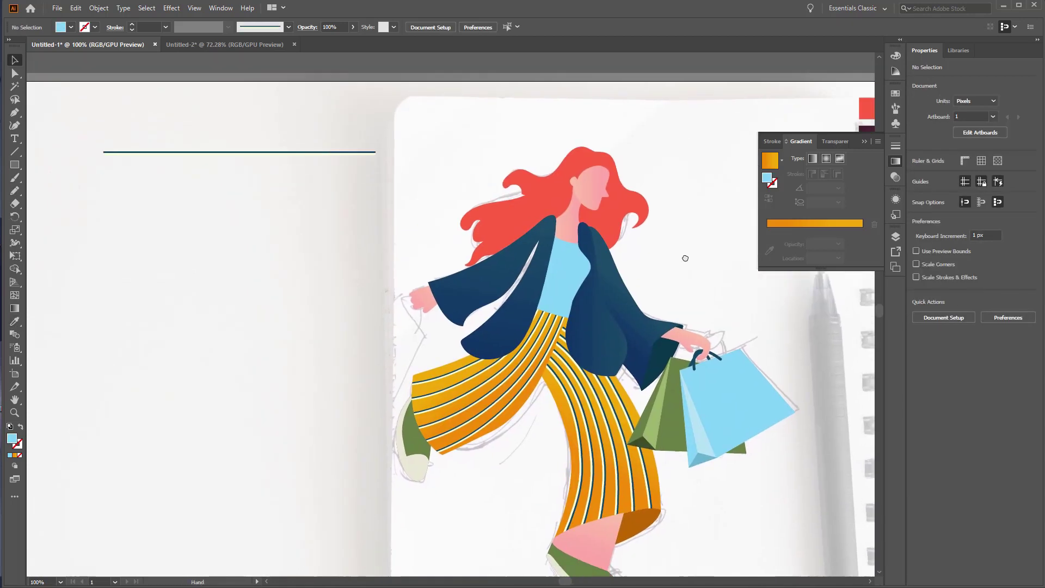
left_click(566, 272)
left_click(626, 256)
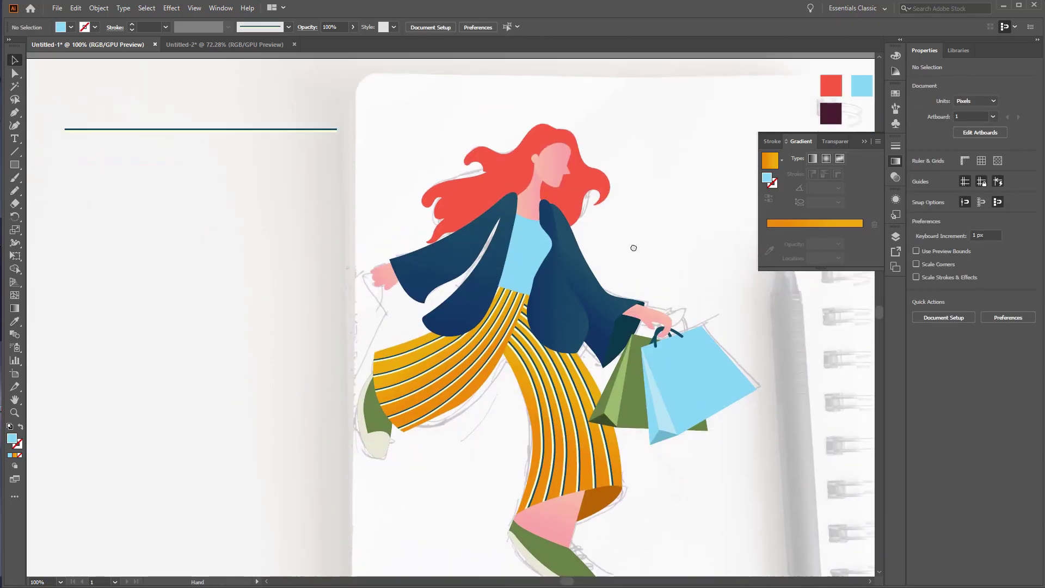
mouse_move(629, 248)
left_mouse_down()
mouse_move(614, 228)
mouse_move(513, 266)
left_mouse_up()
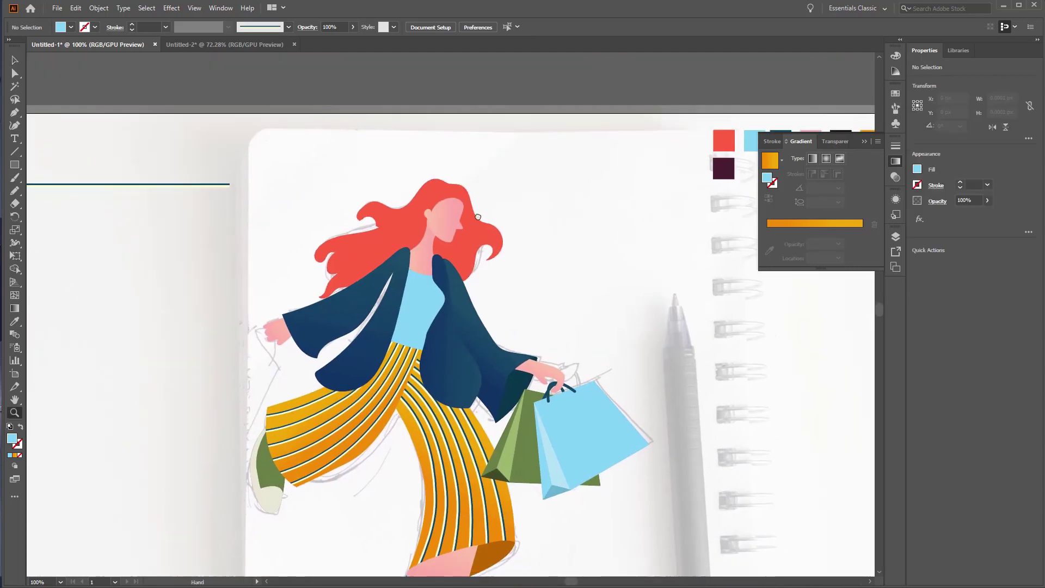
key("z")
left_click(509, 256)
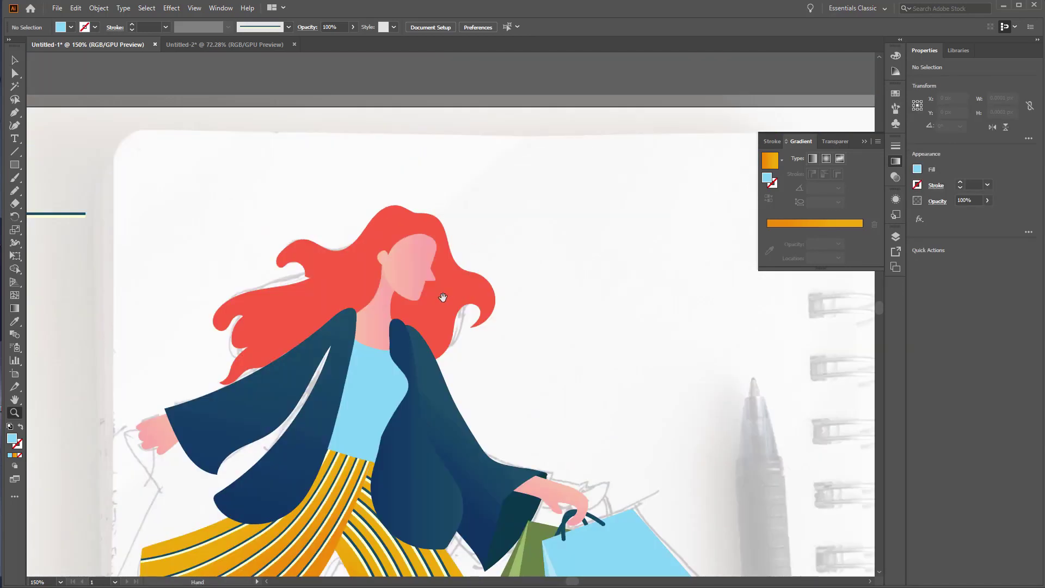
- Pencil a new hair strand over the forehead and select it
key("n")
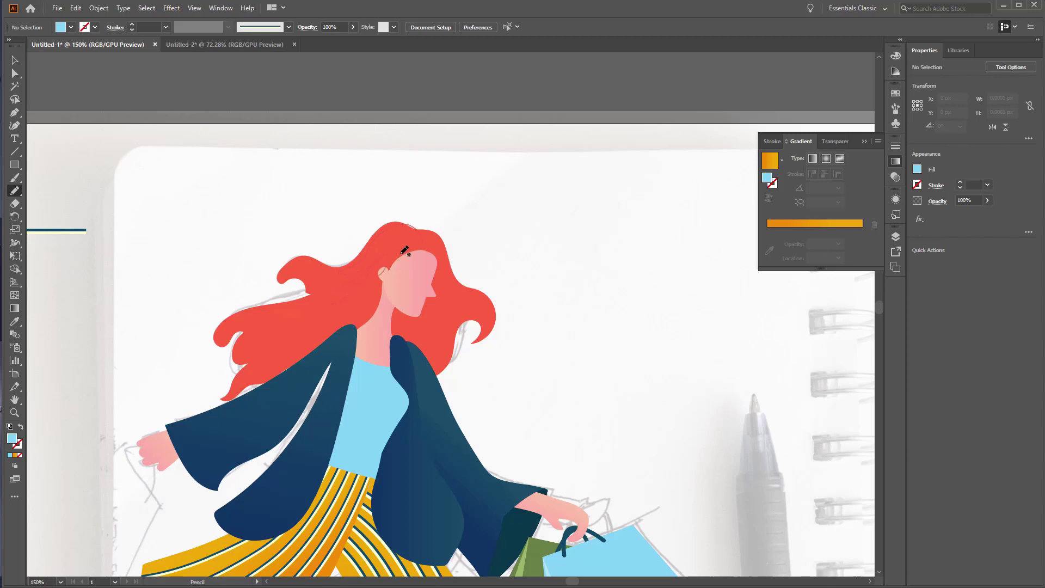
left_click_drag(419, 231, 411, 233)
key("v")
left_click(804, 236)
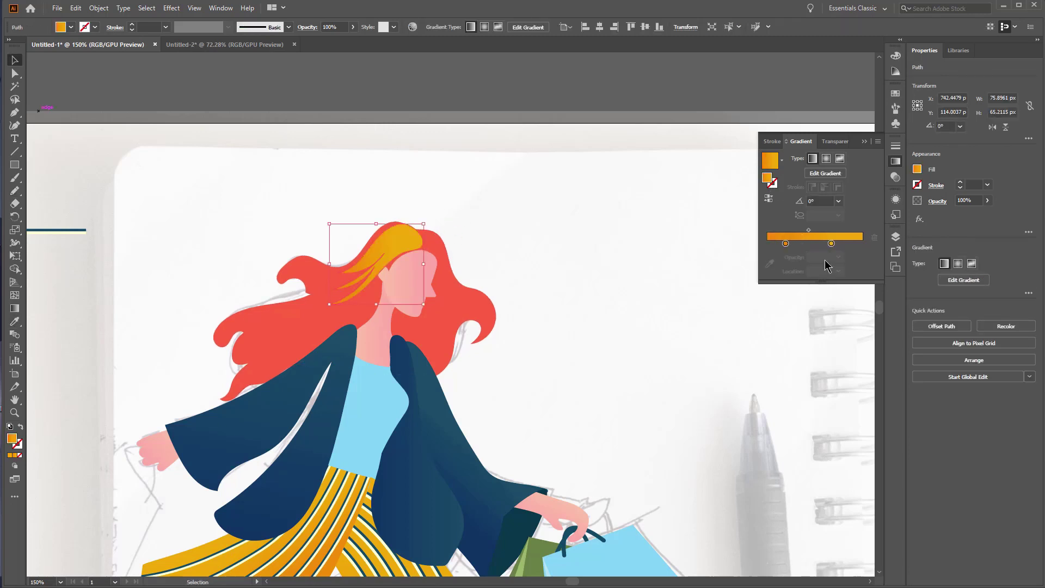
- Trim the strand's gradient to two stops, making the right stop pale yellow
left_click_drag(805, 244, 824, 245)
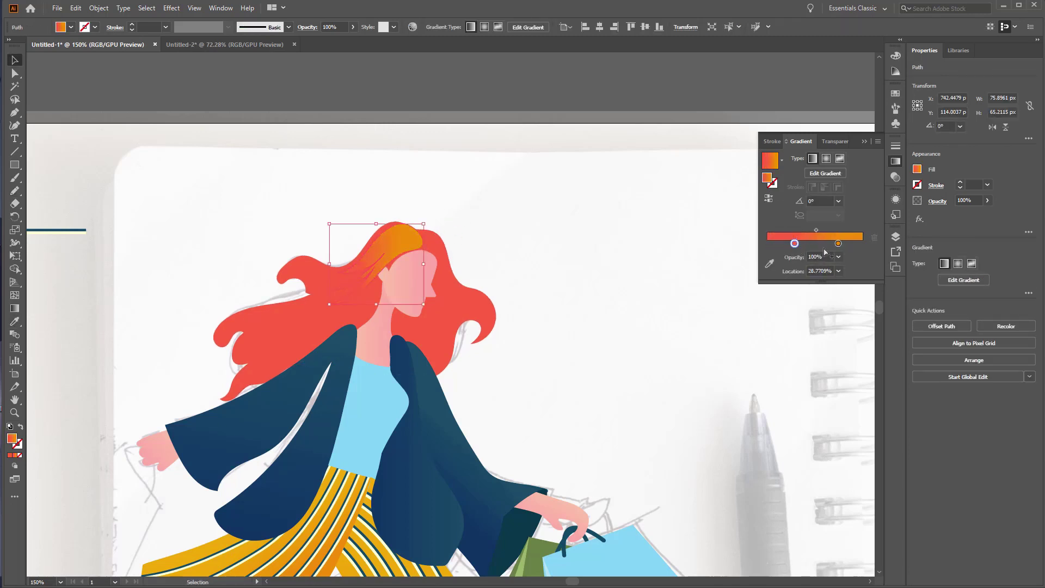
left_click(819, 244)
double_click(844, 243)
left_click_drag(789, 301, 799, 302)
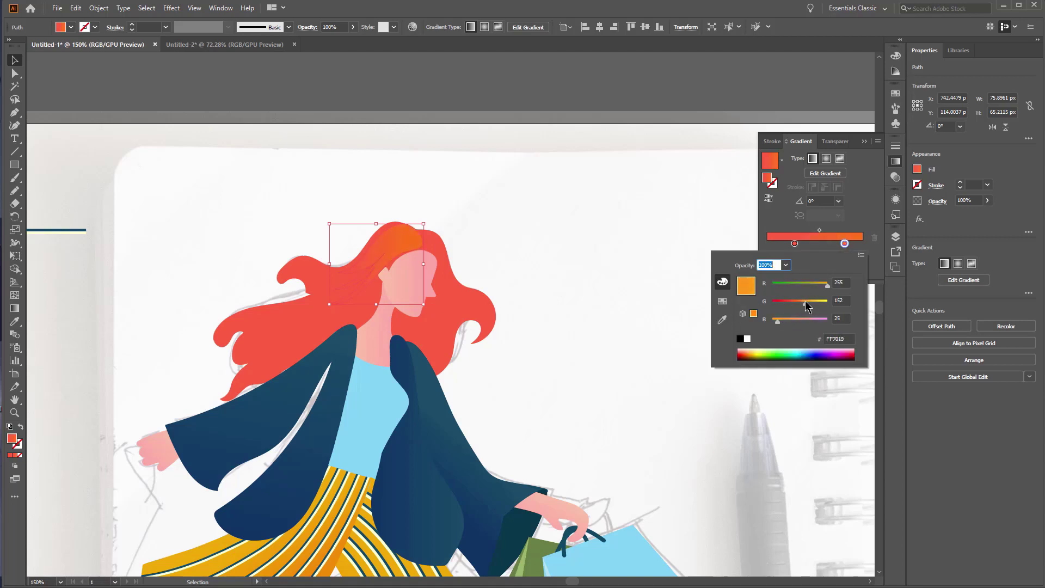
left_click_drag(807, 306, 800, 307)
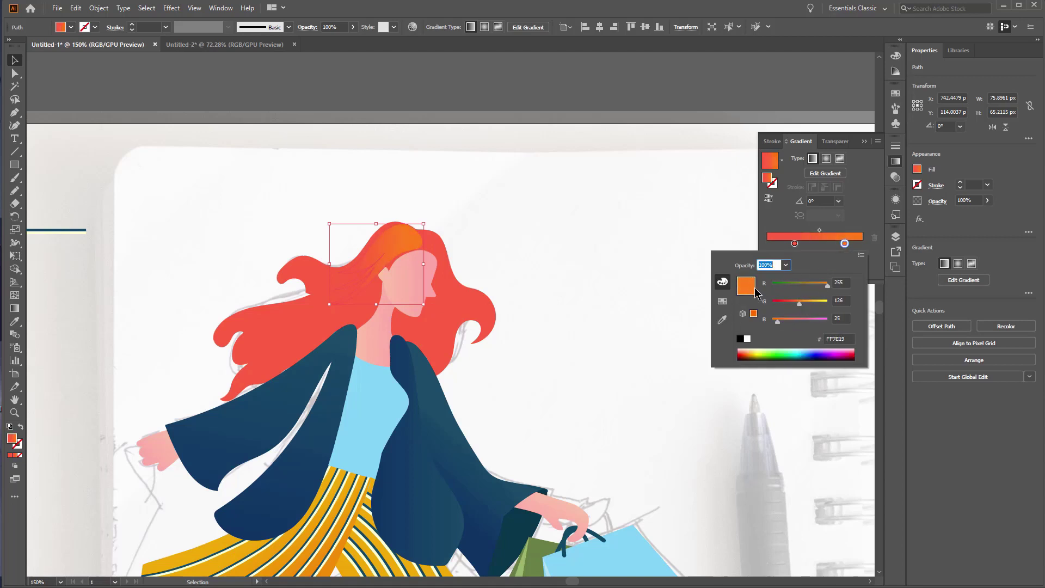
left_click(753, 314)
mouse_move(821, 299)
left_mouse_down()
mouse_move(831, 296)
mouse_move(804, 306)
left_mouse_up()
left_click(781, 249)
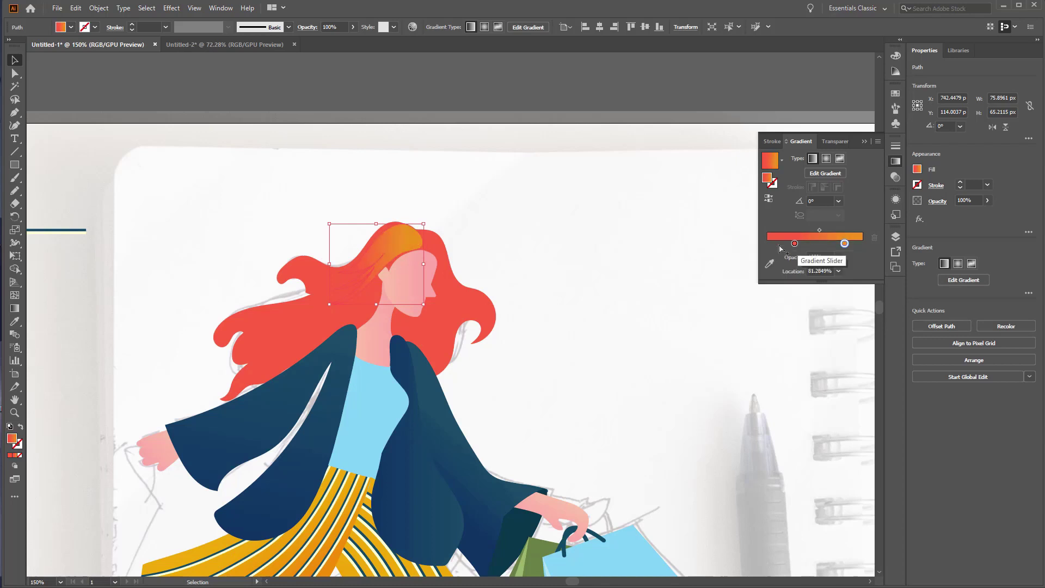
double_click(858, 243)
left_click(754, 349)
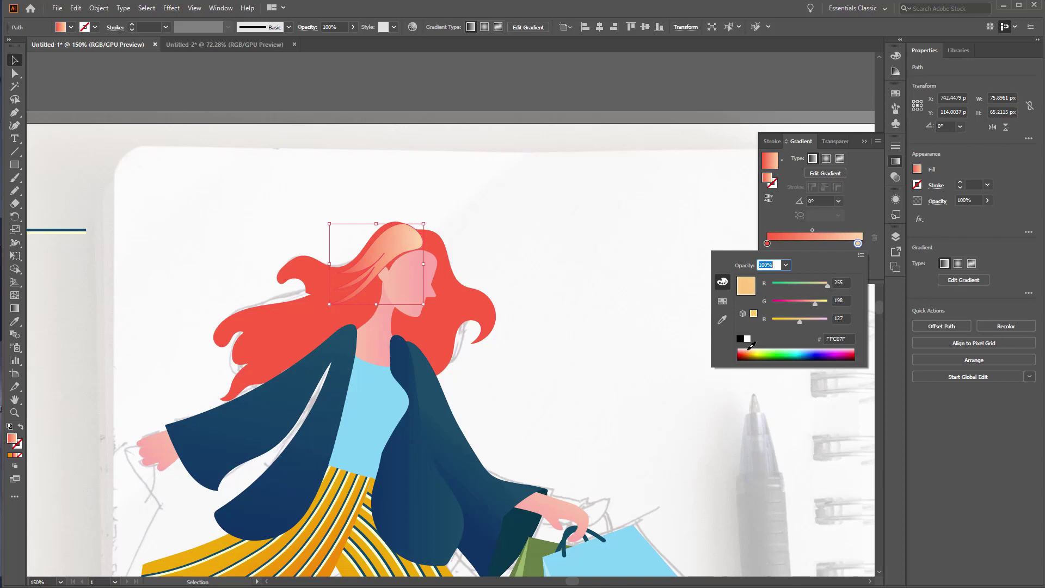
- Angle the strand's gradient diagonally so it rises up-right
key("g")
left_click_drag(331, 284, 424, 213)
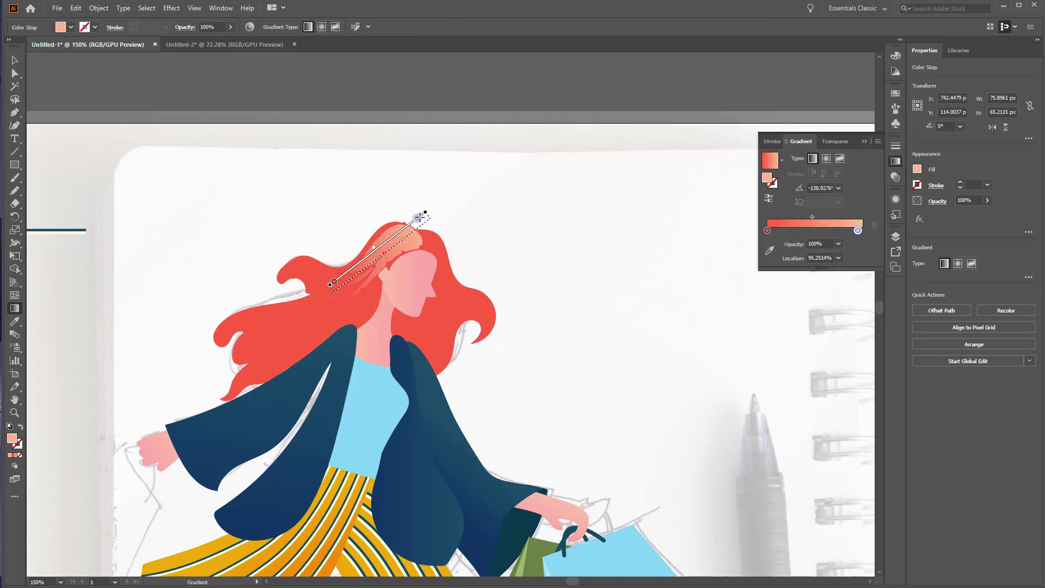
left_click_drag(349, 272, 485, 182)
key("v")
left_click(562, 212)
scroll(604, 218, "left", 2)
scroll(604, 217, "down", 1)
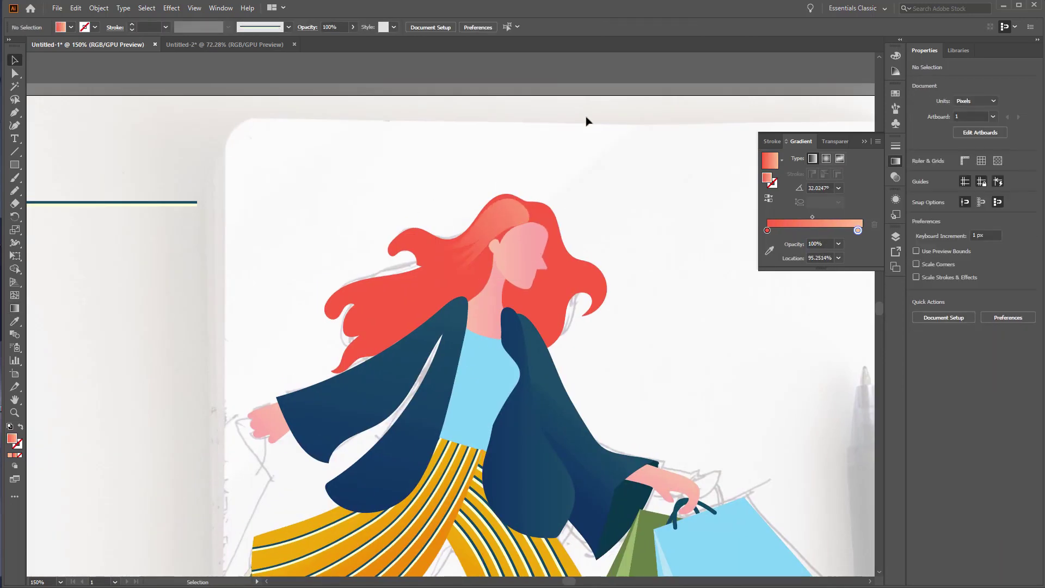
- Run another hair strand's gradient from bottom to top
key("n")
scroll(497, 211, "right", 2)
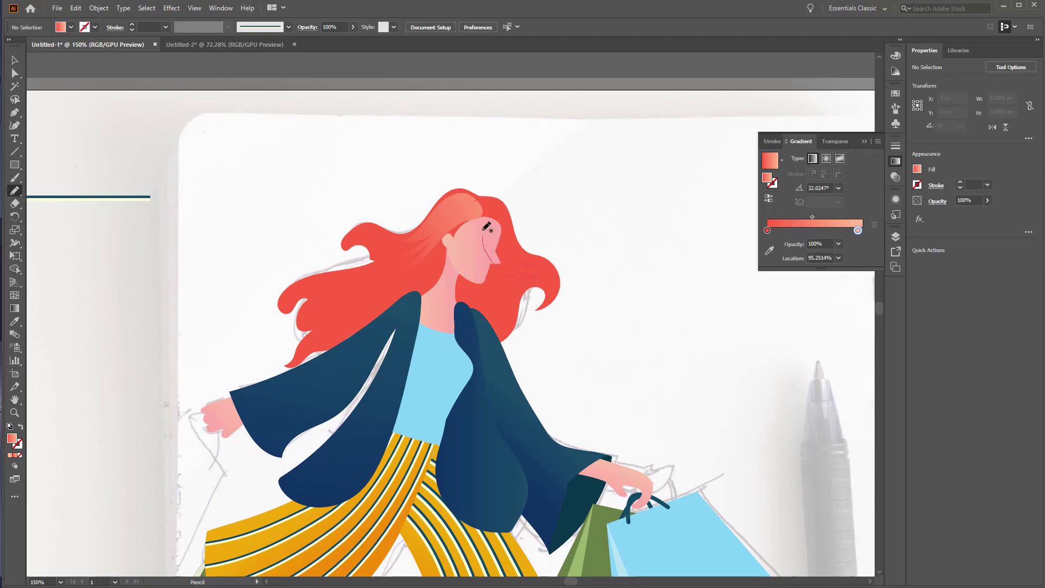
left_click(486, 227, "ctrl")
key("g")
left_click_drag(521, 300, 498, 136)
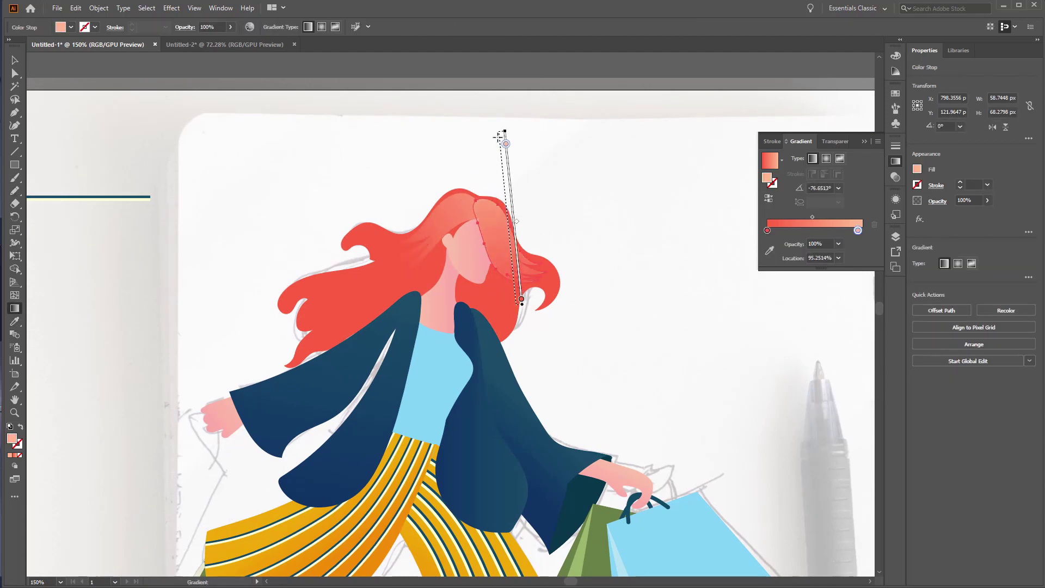
key("v")
left_click(608, 223)
mouse_move(608, 223)
left_mouse_down()
mouse_move(666, 203)
mouse_move(678, 180)
left_mouse_up()
- Set the direction of a small strand's red-to-pink gradient
key("n")
left_click(468, 197, "ctrl")
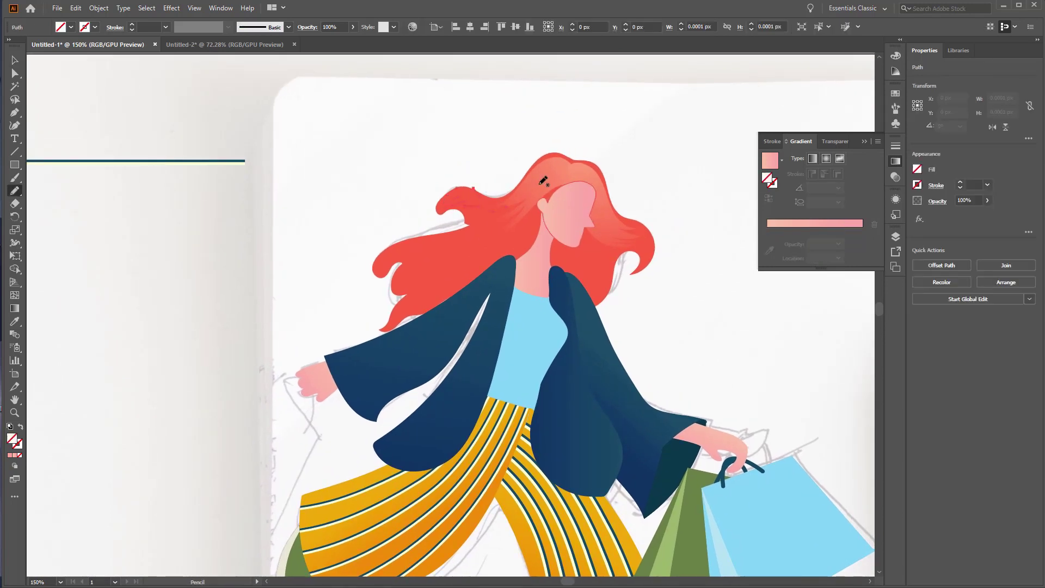
key("g")
left_click_drag(488, 188, 452, 196)
key("ctrl+shift+a")
left_click_drag(593, 190, 577, 134)
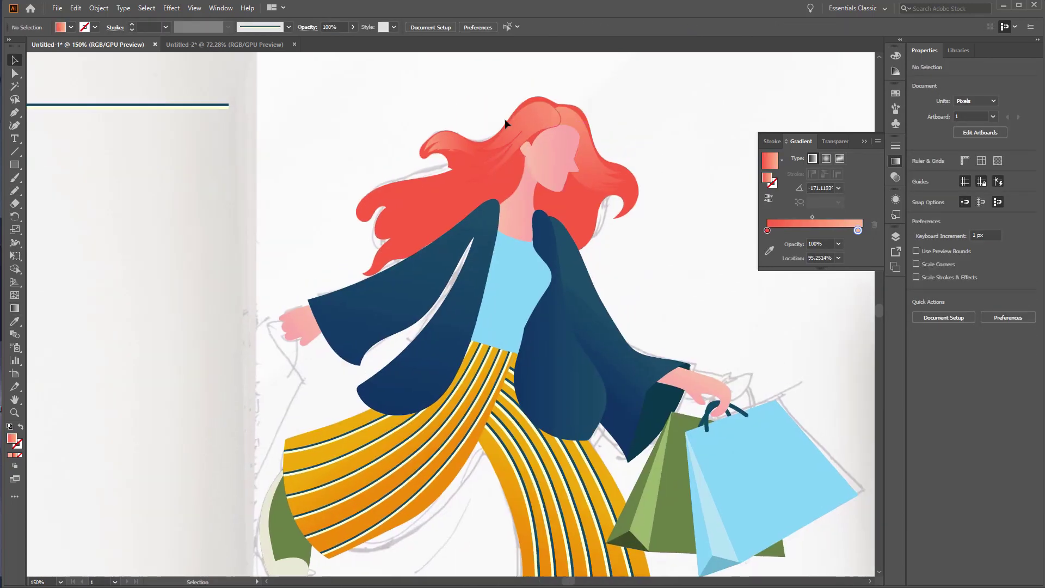
- Pencil new strands across the upper and lower hair
key("n")
left_click_drag(467, 166, 376, 188)
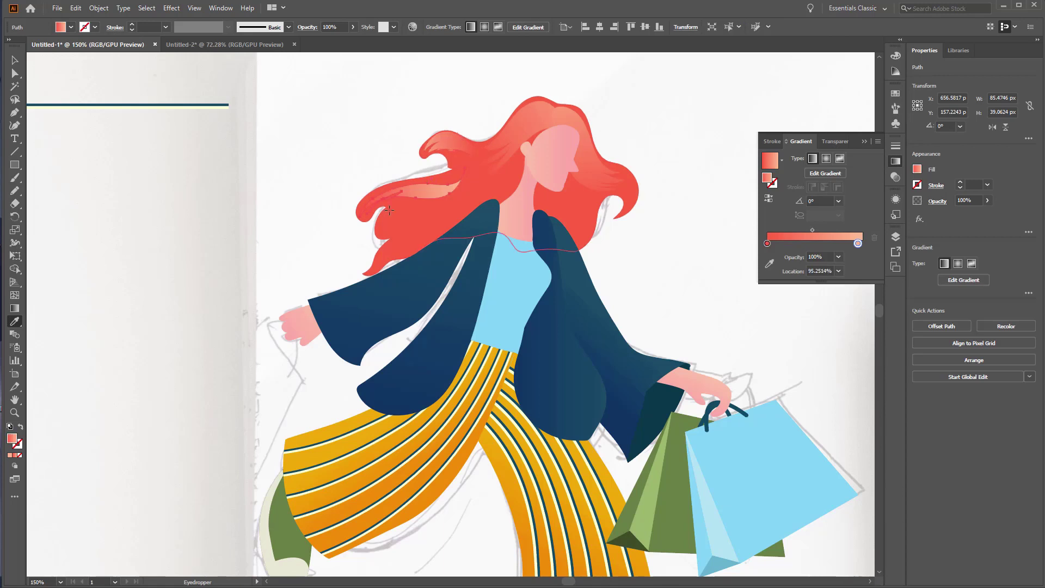
mouse_move(455, 180)
left_mouse_down()
mouse_move(350, 210)
mouse_move(435, 309)
left_mouse_up()
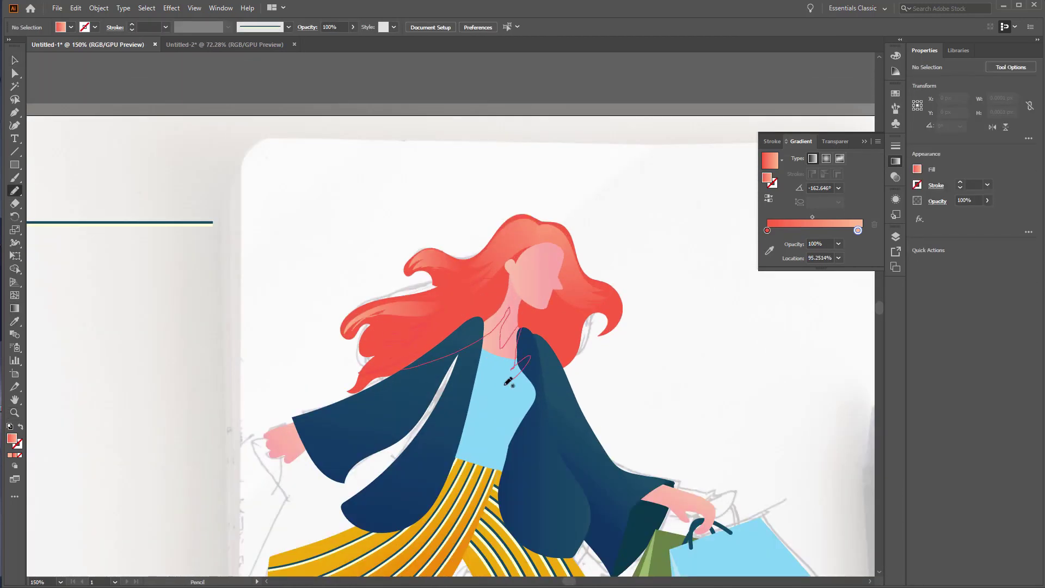
- Fill the new pencil strands black with Overlay blend mode at low opacity
left_click(488, 280, "ctrl")
key("i")
left_click(456, 309)
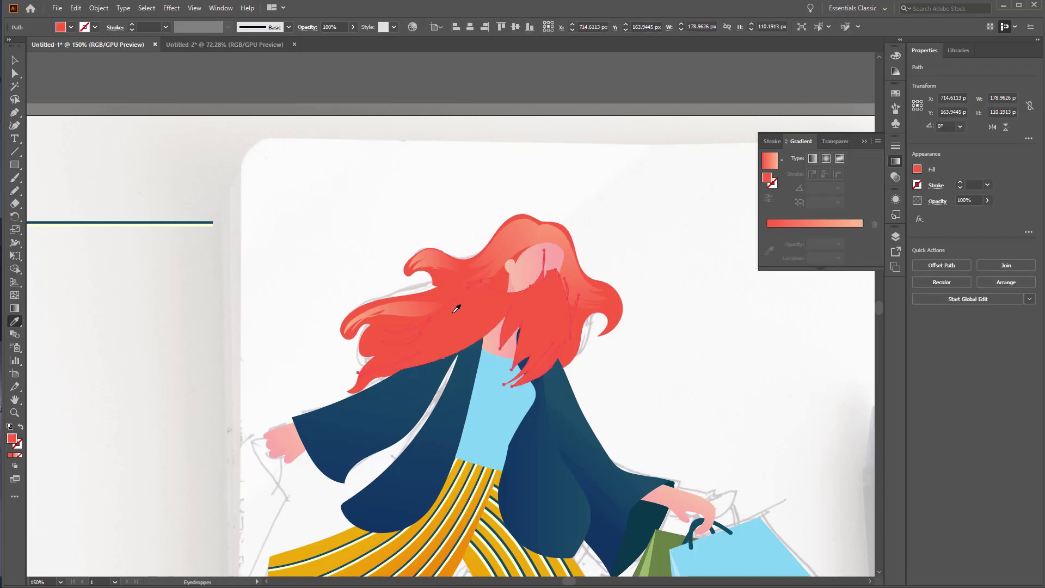
double_click(12, 438)
left_click(999, 277)
left_click(937, 201)
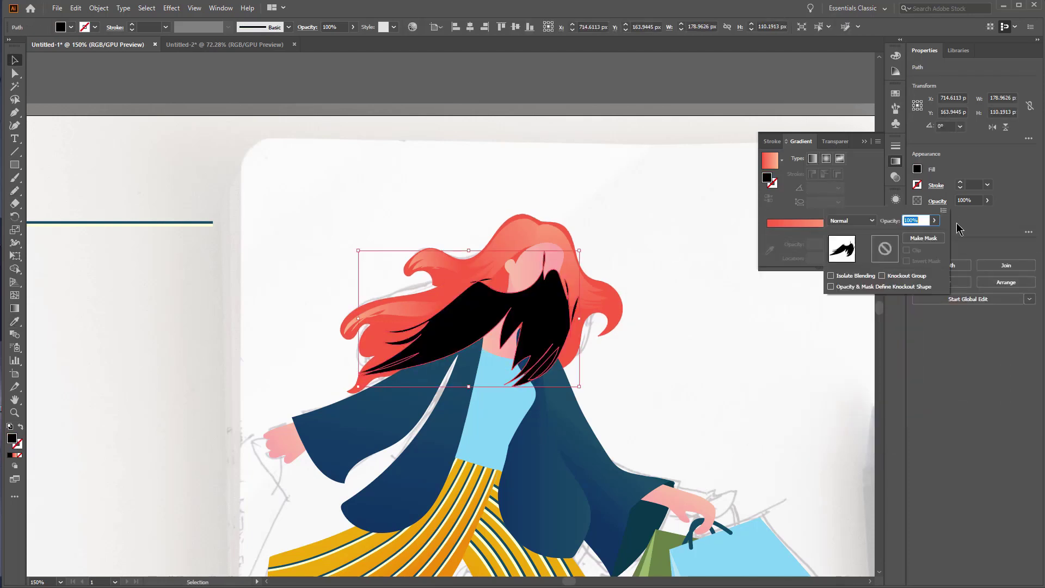
left_click(852, 220)
left_click(849, 321)
left_click_drag(934, 233, 903, 233)
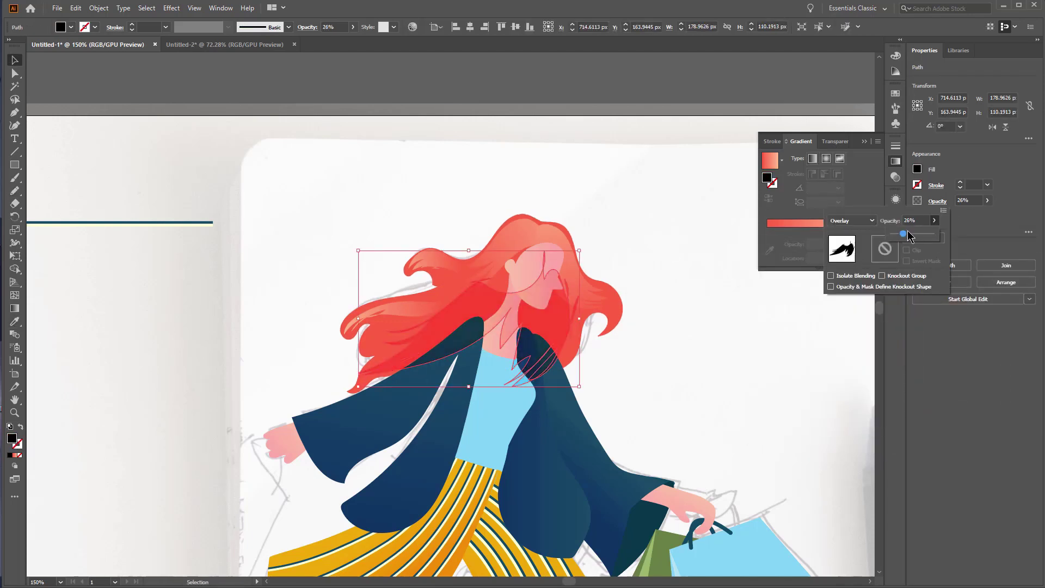
- Group the hair strands and send them backward behind the face
left_click(647, 286)
left_click(481, 305)
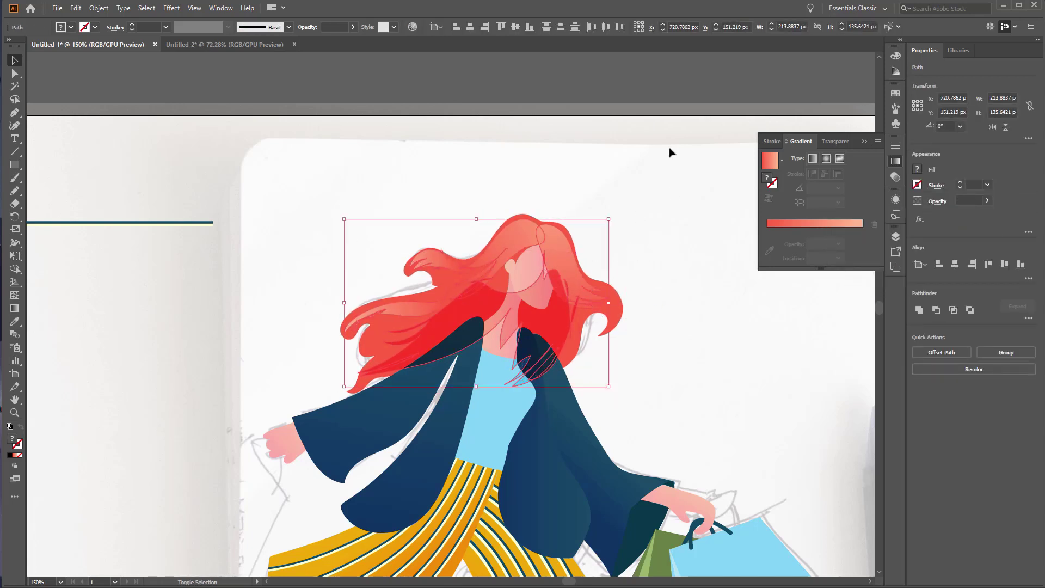
key("ctrl+g")
right_click(577, 243)
left_click(719, 428)
key("v")
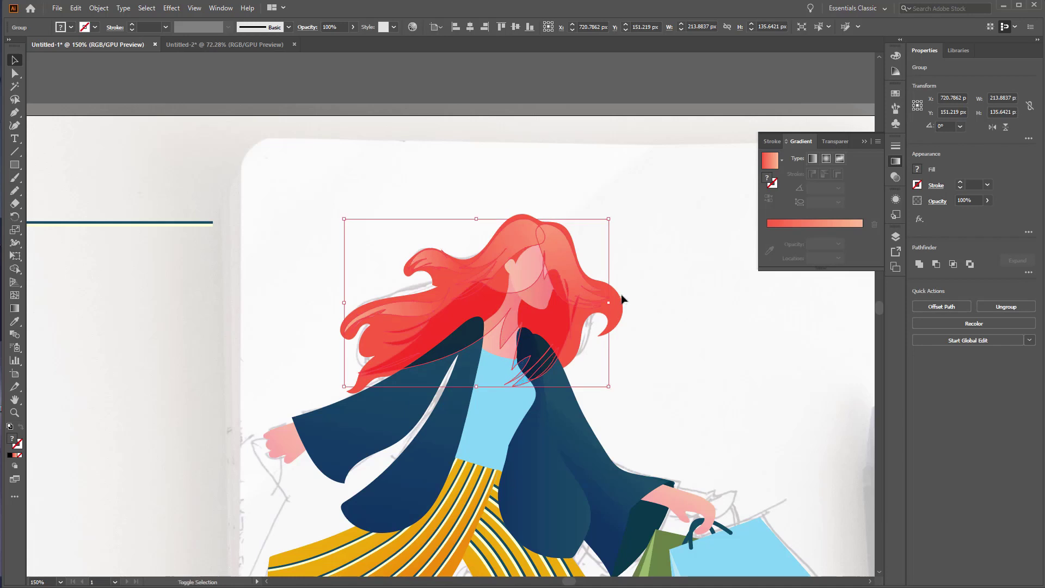
key("ctrl+[")
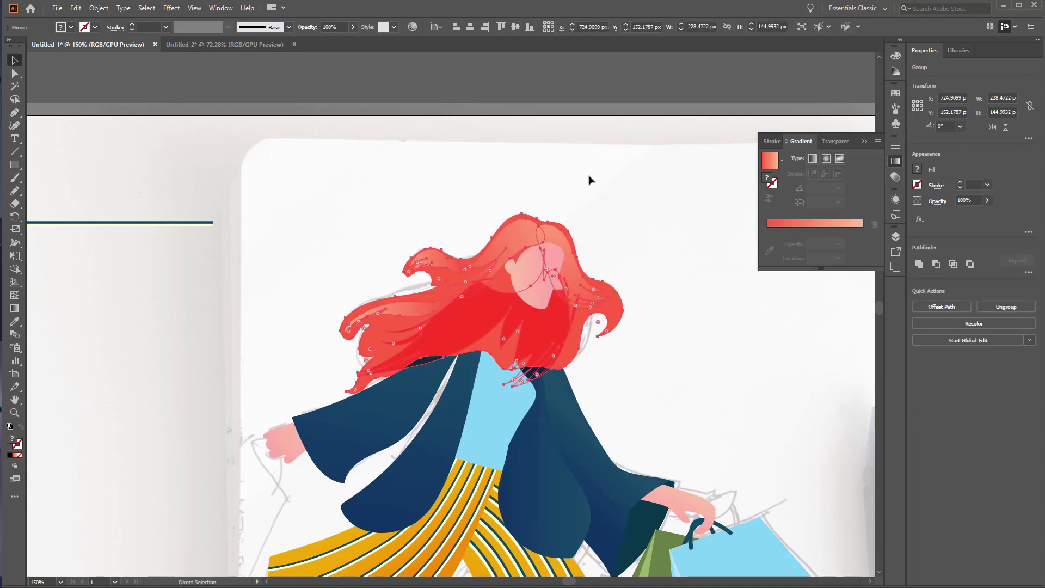
left_click(704, 278)
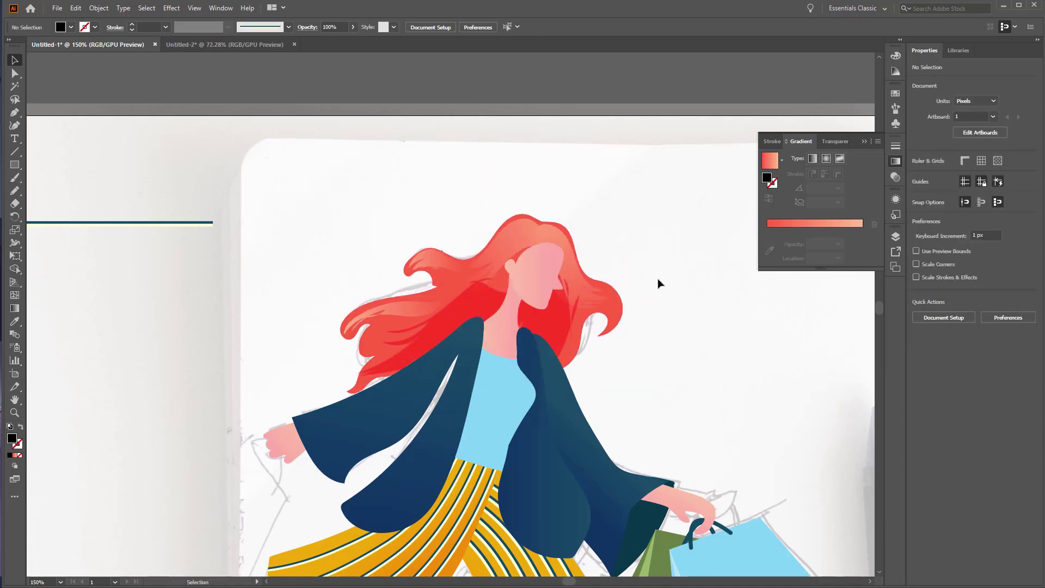
- Paint a dotted white strand down across the top of the hair
scroll(619, 303, "down", 2)
scroll(555, 299, "up", 2)
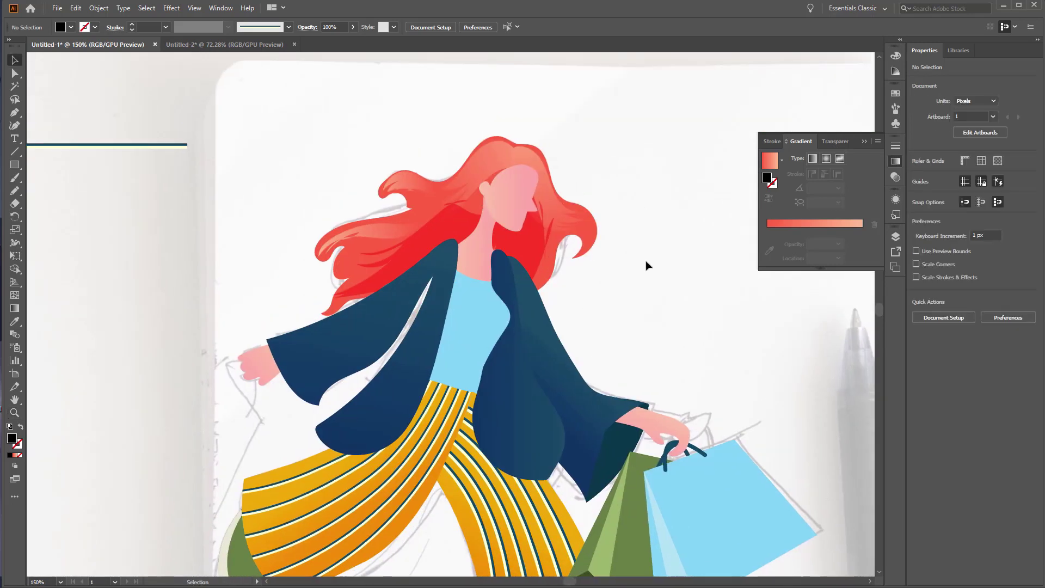
scroll(646, 265, "left", 2)
scroll(545, 190, "up", 1)
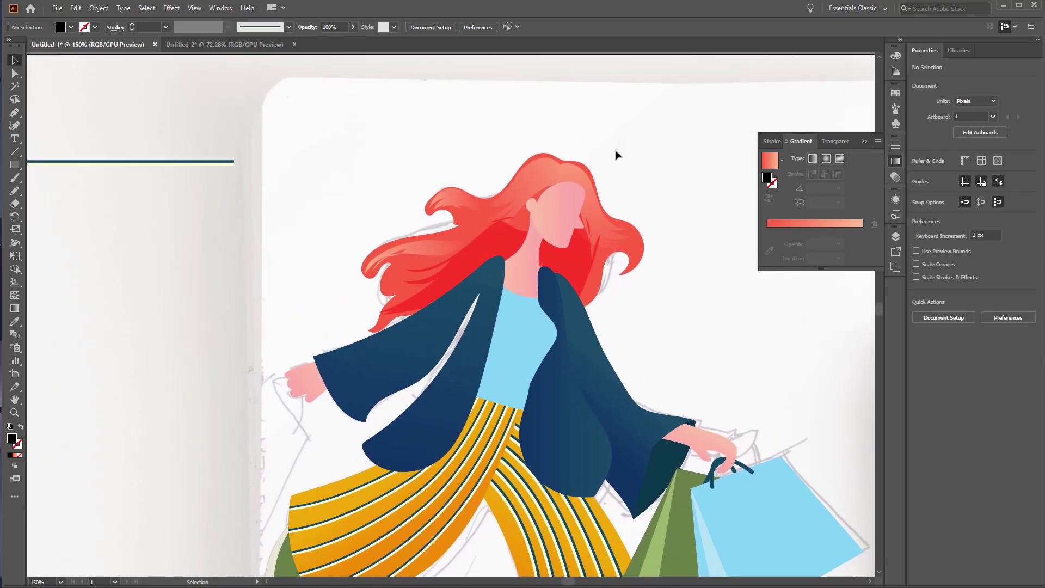
scroll(614, 155, "down", 1)
scroll(57, 253, "left", 3)
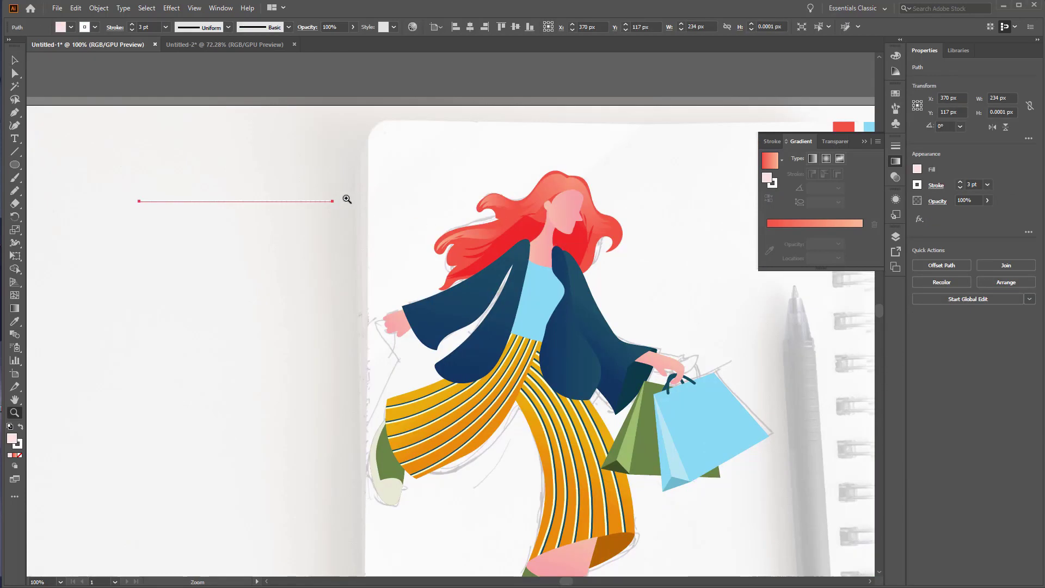
key("v")
scroll(374, 247, "up", 1)
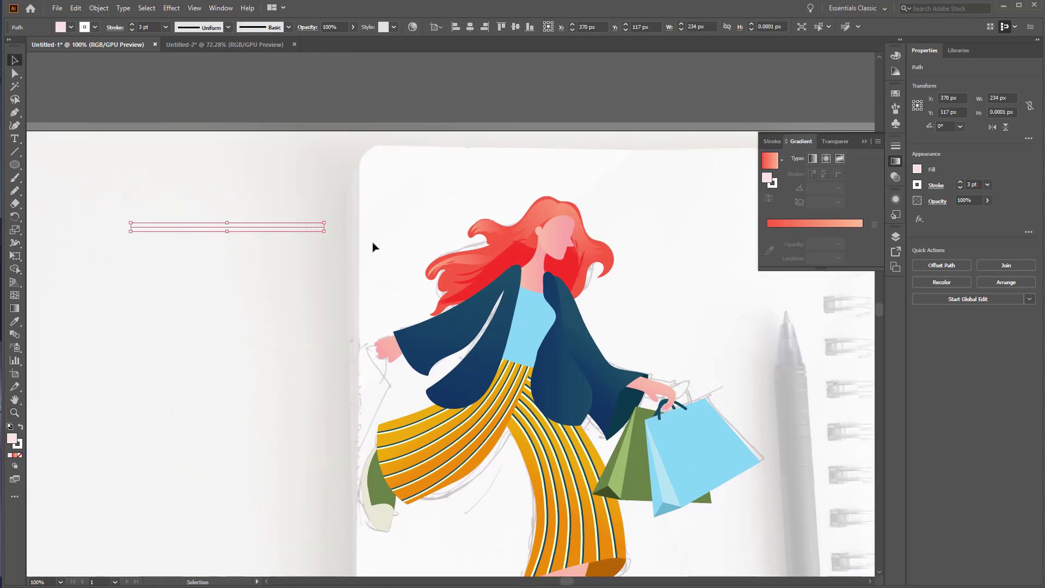
left_click_drag(556, 205, 551, 255)
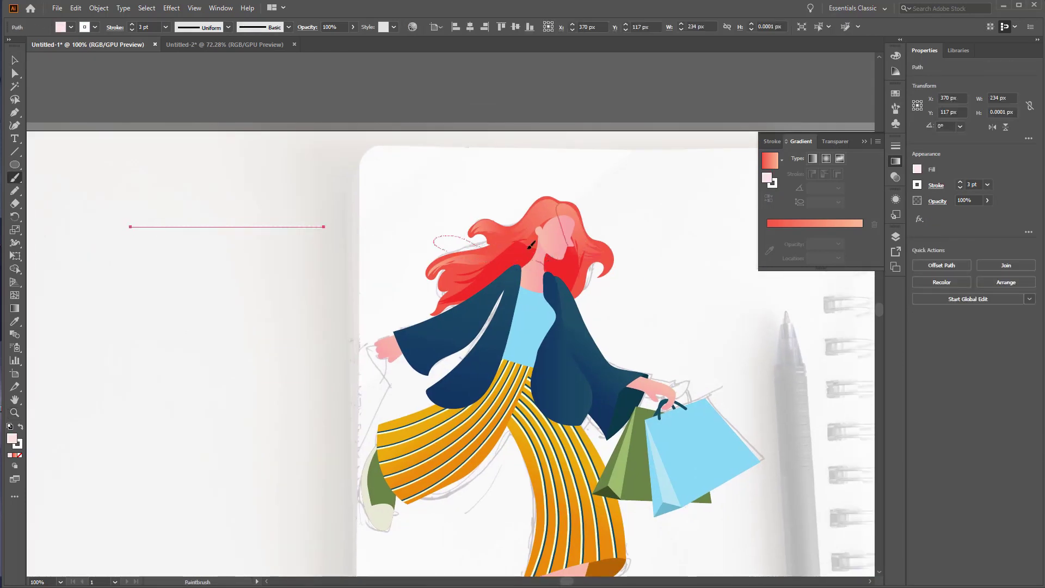
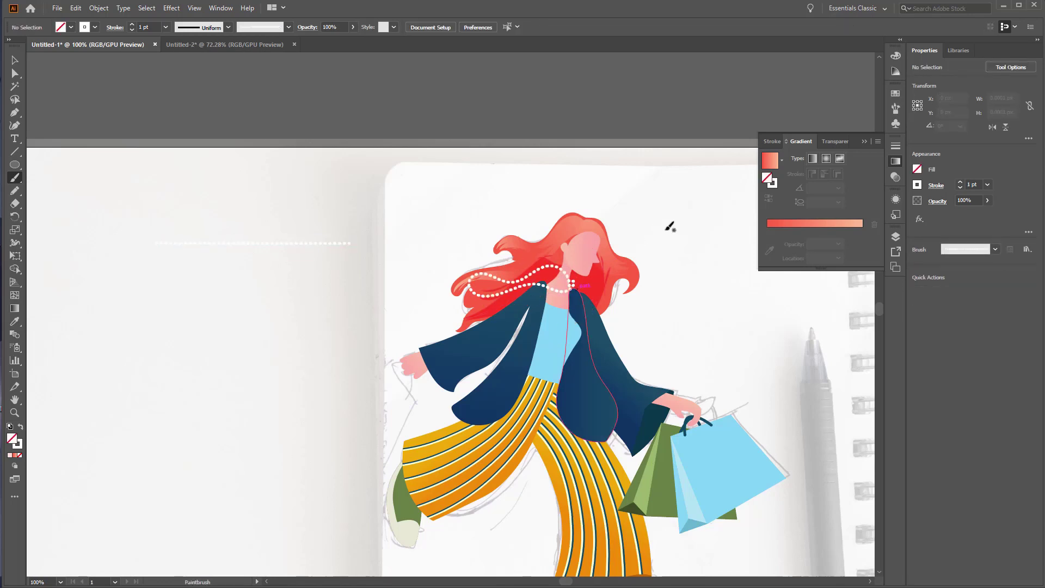
- Drag the necklace's right anchor up so it curves around the neck
scroll(545, 278, "up", 5, "alt")
key("a")
left_click(650, 300)
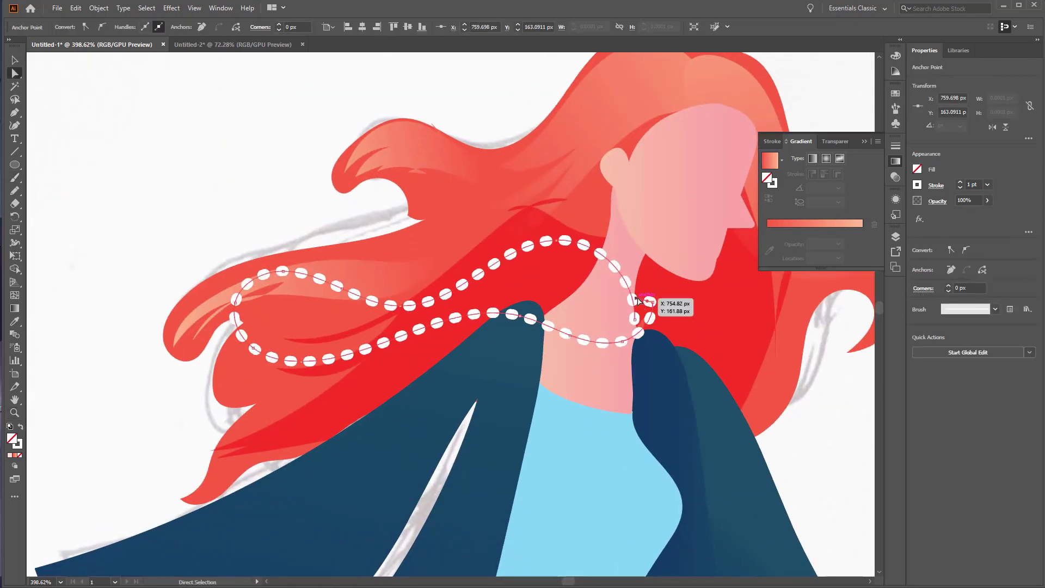
left_click_drag(654, 284, 659, 289)
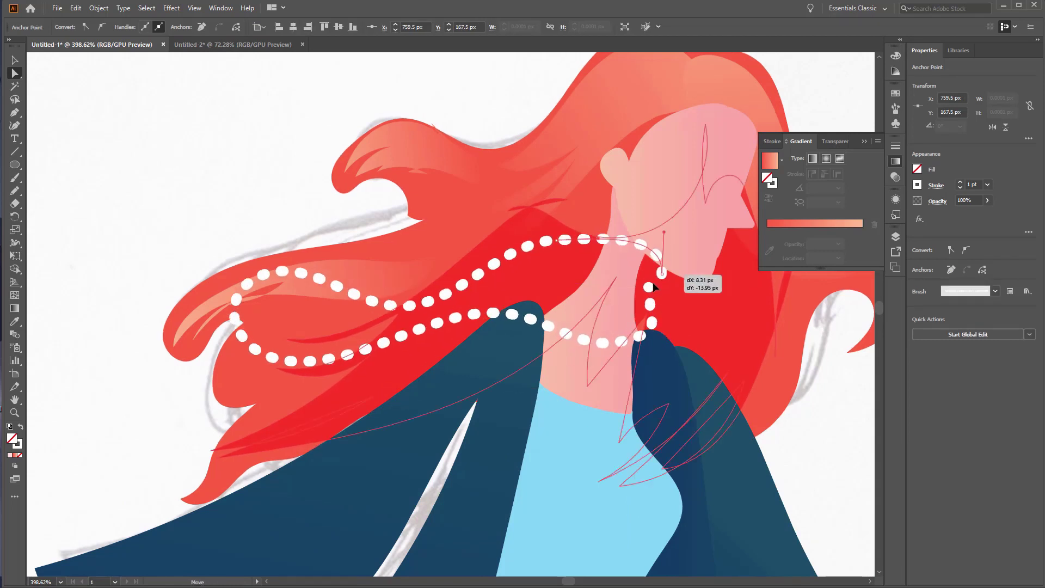
- Expand the dashed necklace's appearance into separate beads and isolate the group
key("v")
left_click(98, 8)
left_click(256, 75)
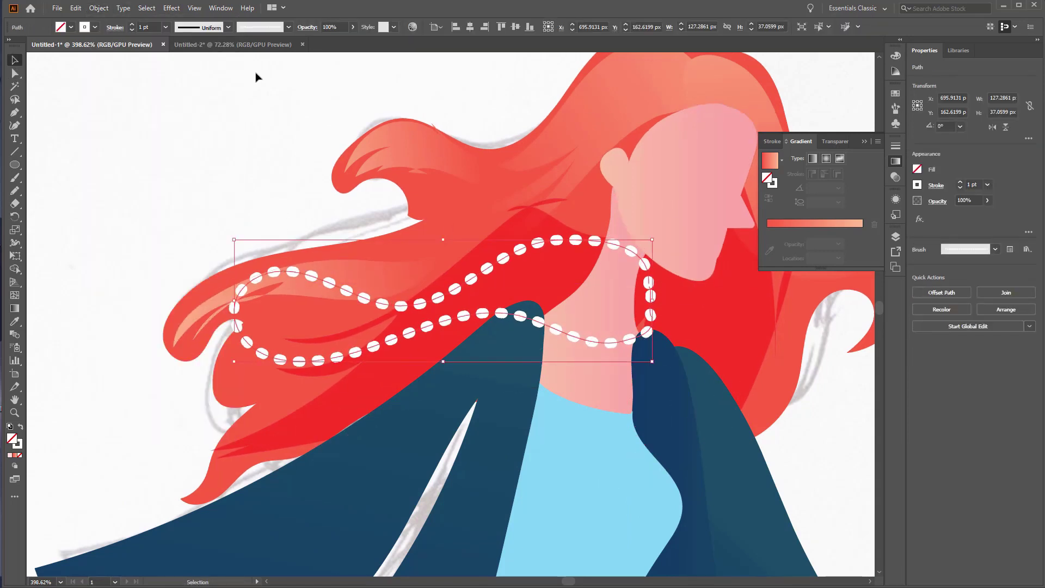
left_click(98, 7)
left_click(129, 150)
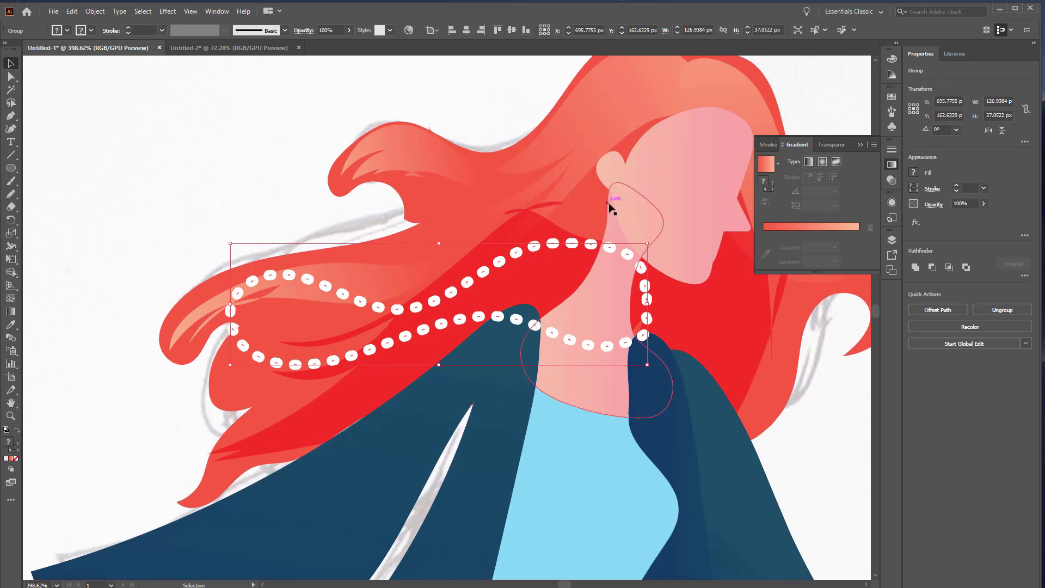
left_click(612, 250)
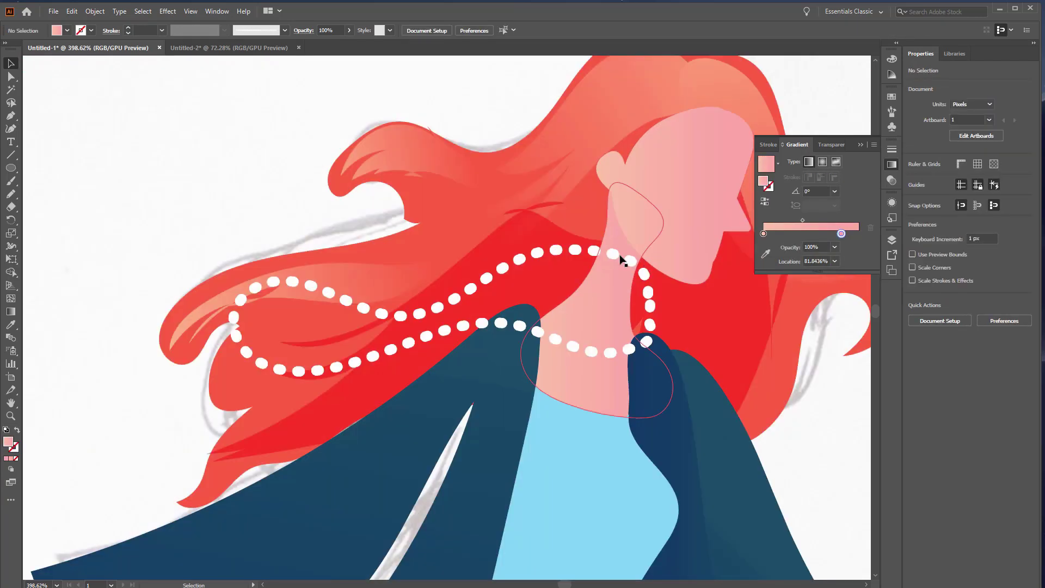
double_click(619, 257)
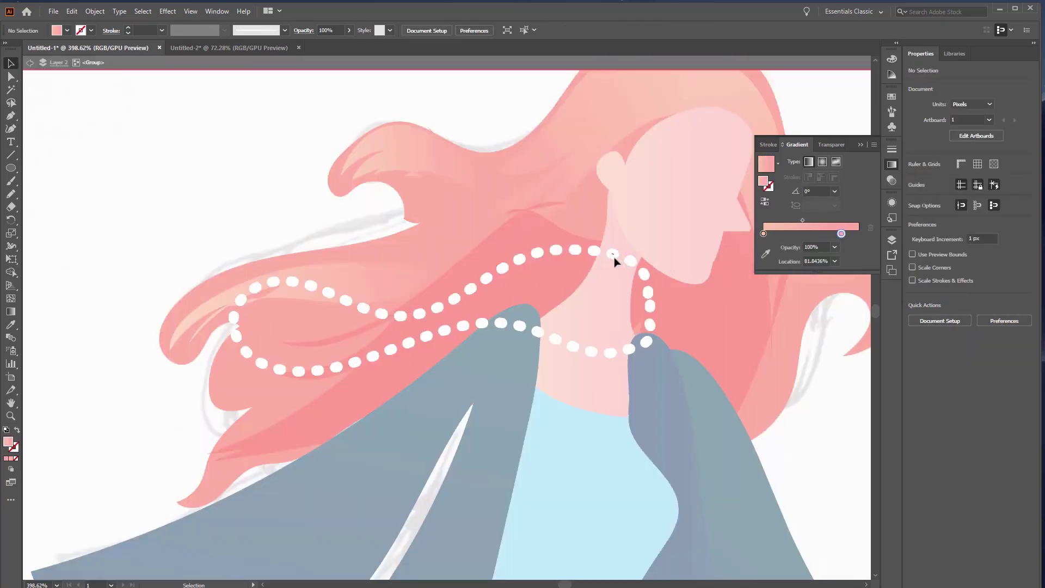
- Zoom in on the beads, then undo the expansion back to the dashed pearl strand
key("z")
left_click_drag(573, 233, 780, 314)
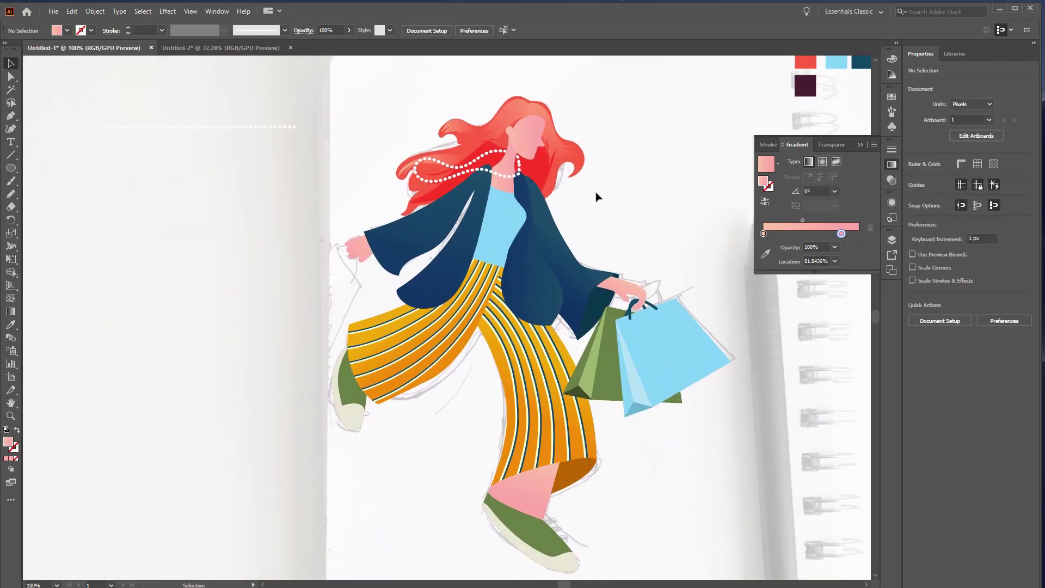
left_click(500, 200)
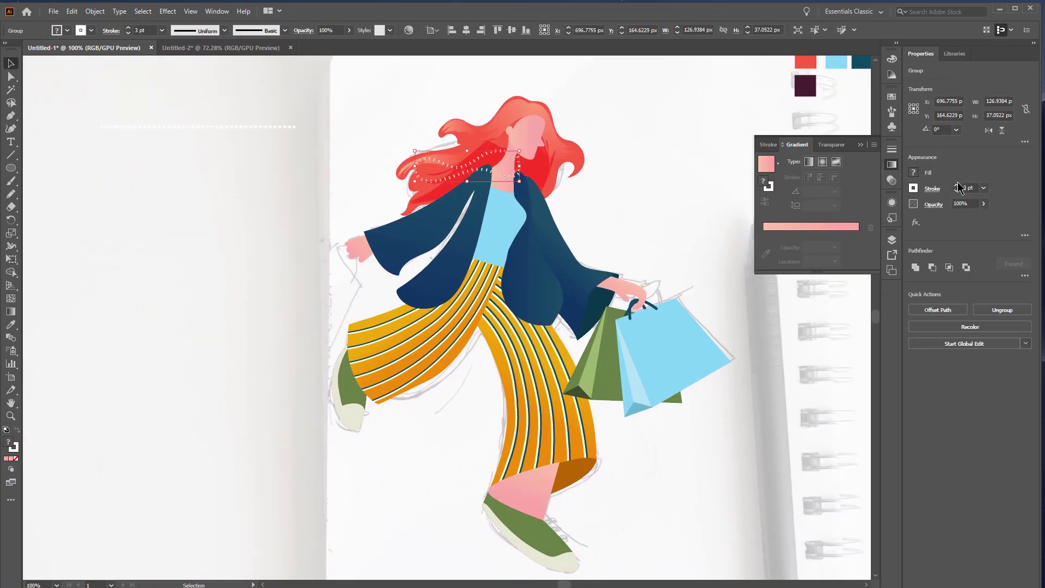
left_click(677, 188)
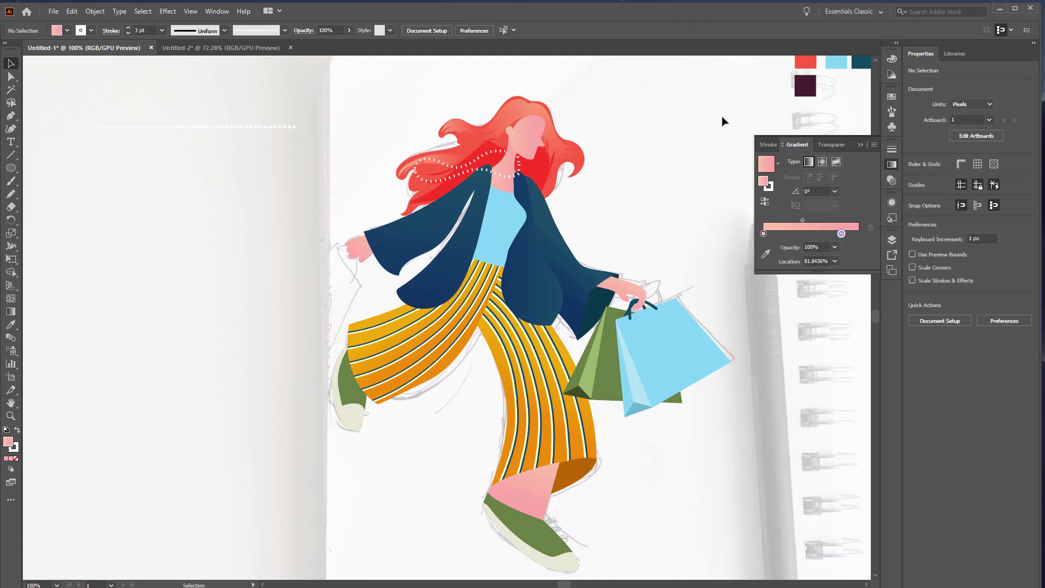
key("ctrl+z")
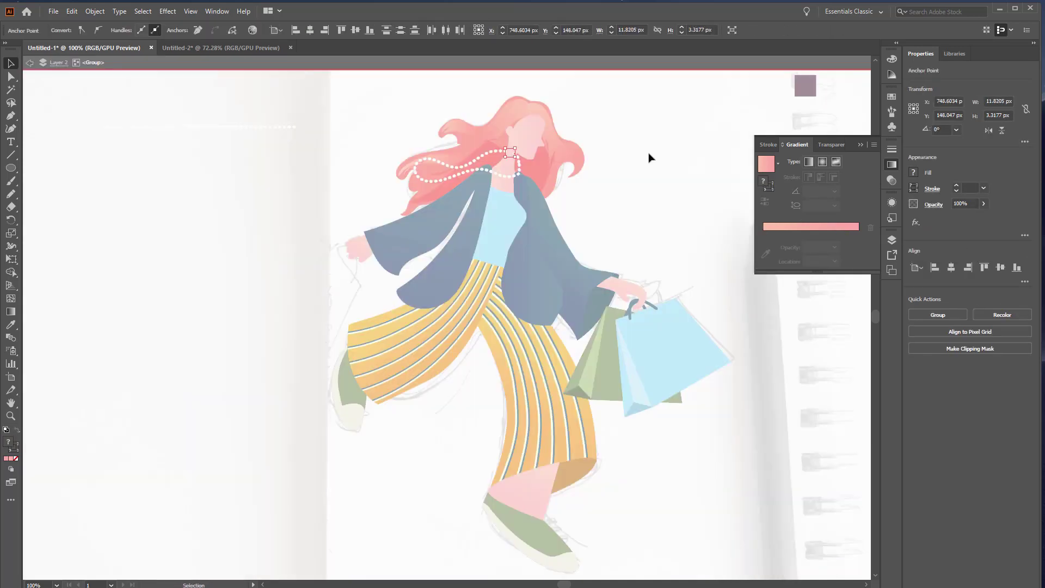
key("ctrl+z")
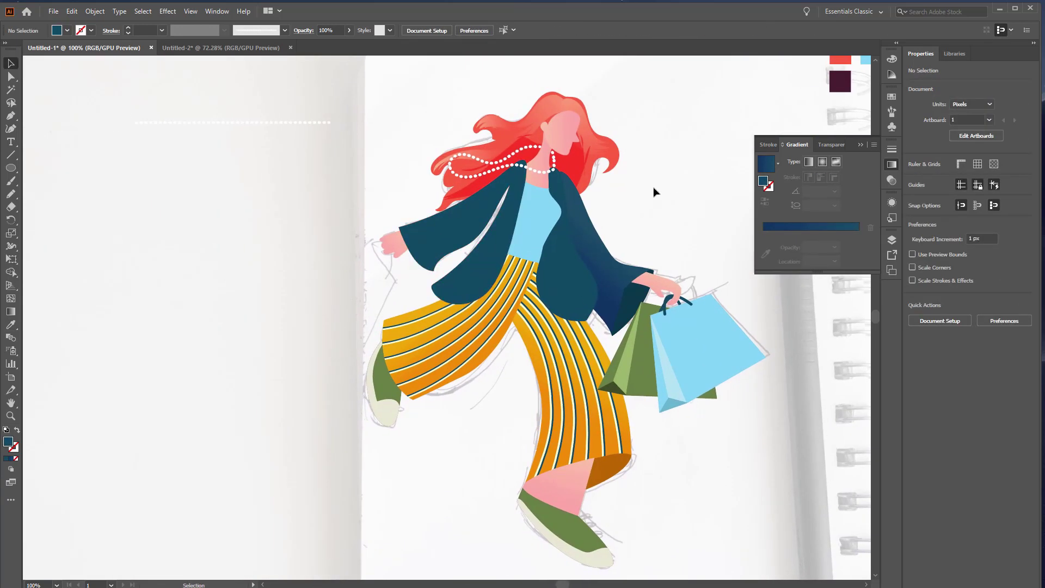
- Zoom in on the jacket and select the dark fold and inner shadow paths
key("z")
left_click_drag(541, 211, 548, 264)
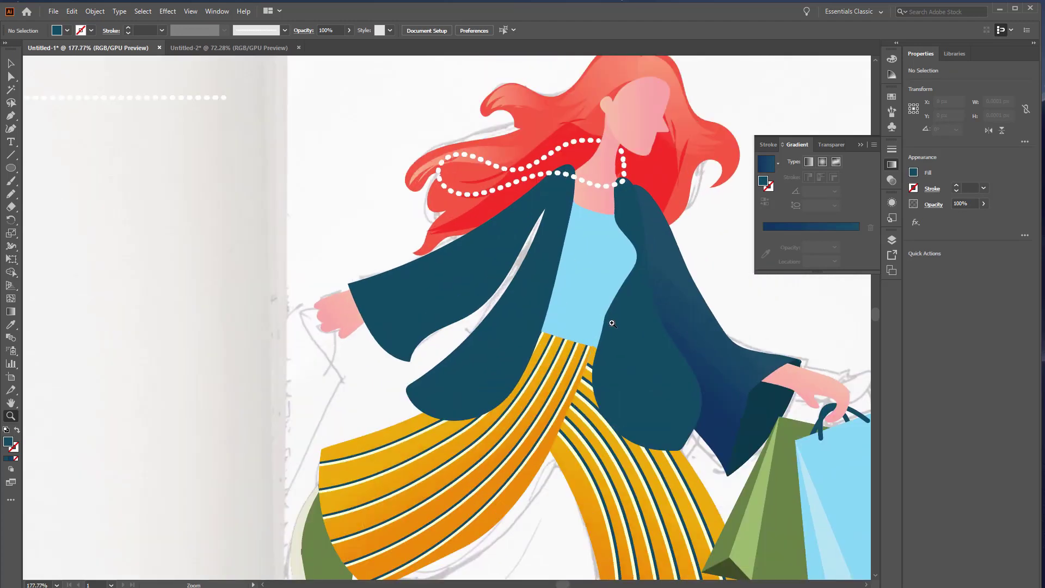
key("n")
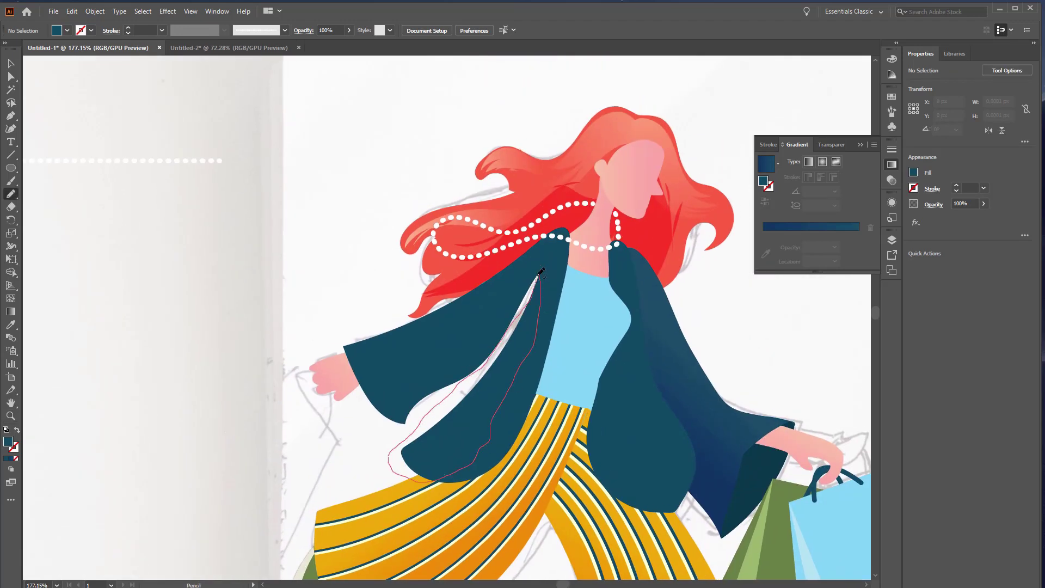
left_click(765, 163)
key("v")
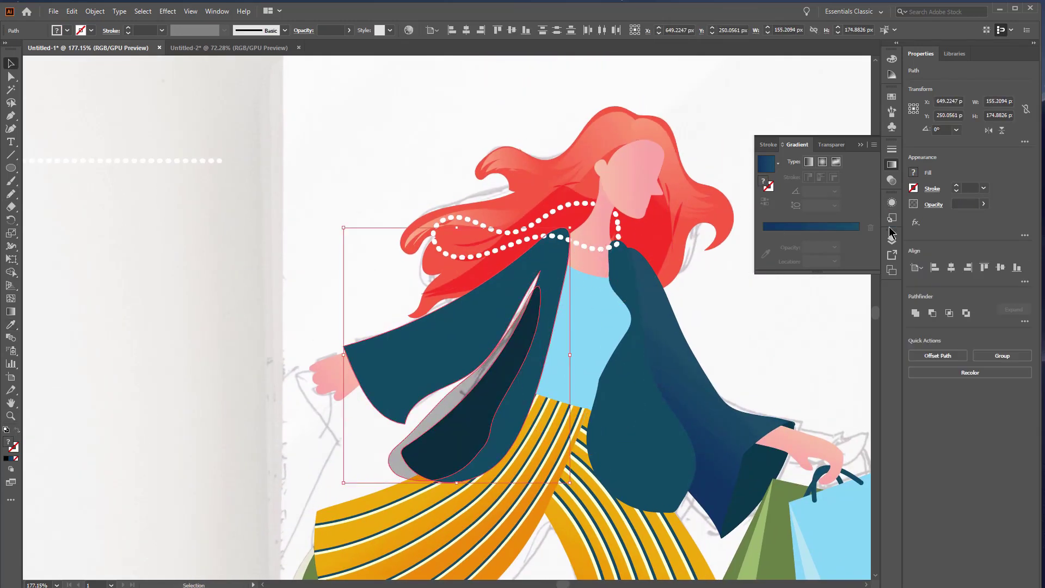
left_click(450, 404)
left_click(521, 372)
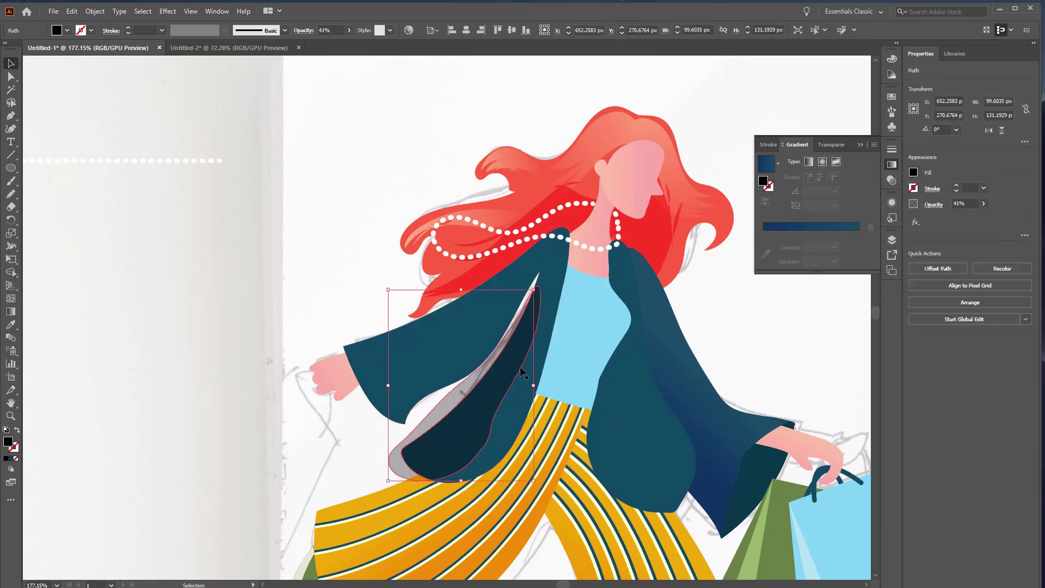
key("ctrl+shift+a")
- Draw a darker fold shape inside the left jacket panel and merge it with Shape Builder
key("n")
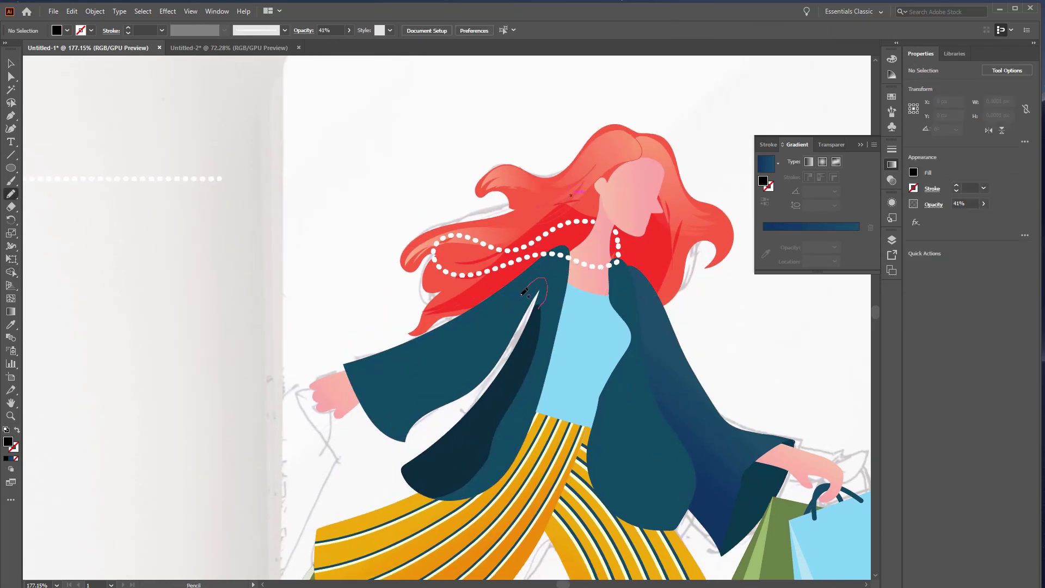
left_click_drag(520, 332, 539, 288)
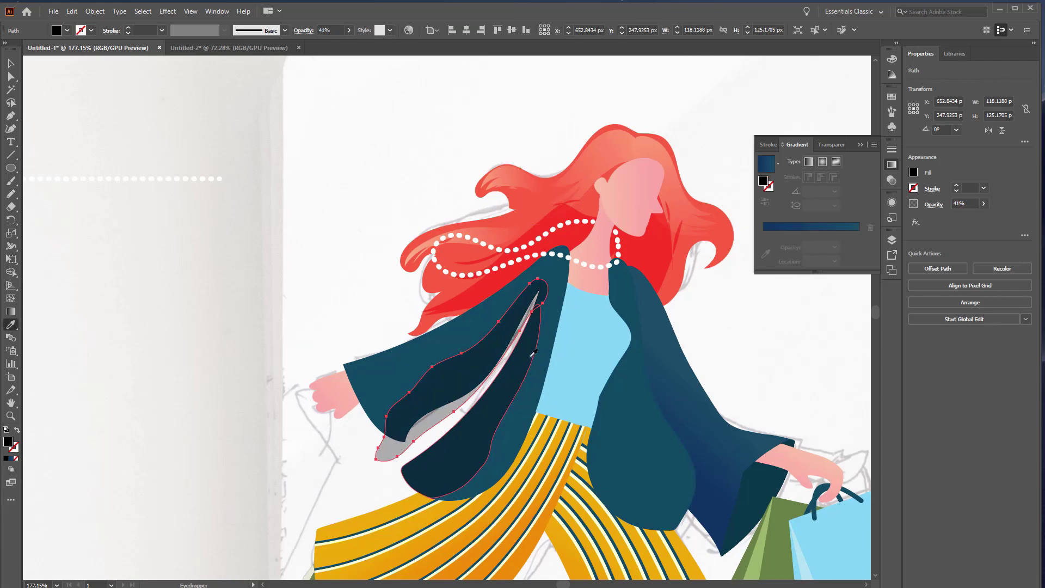
key("shift+m")
left_click(381, 461)
- Pan toward the neck and start a teal stroke down the jacket's right front
key("ctrl+shift+a")
key("n")
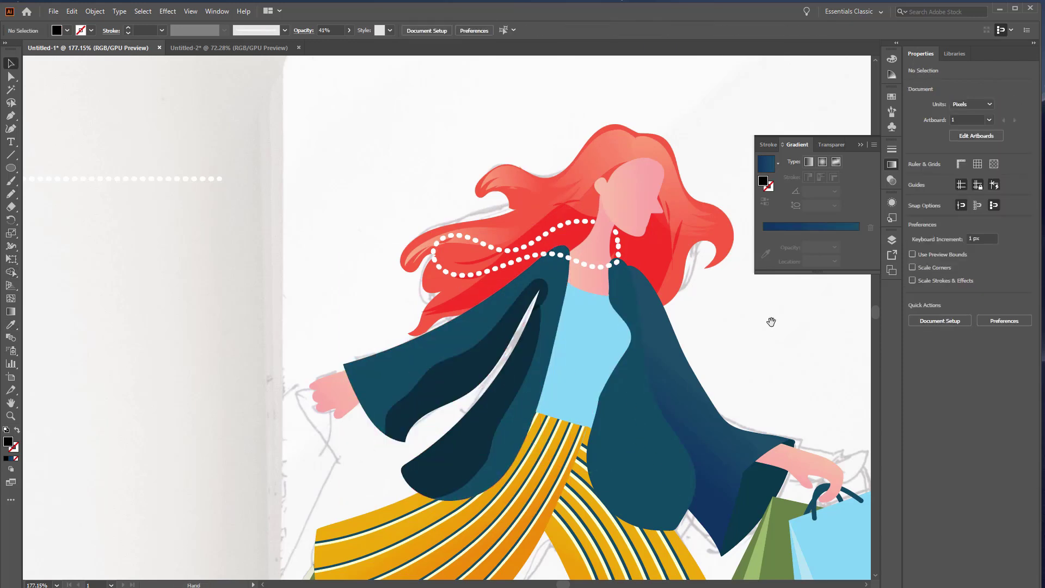
left_click_drag(770, 319, 669, 301)
mouse_move(435, 269)
left_mouse_down()
mouse_move(599, 297)
mouse_move(566, 244)
left_mouse_up()
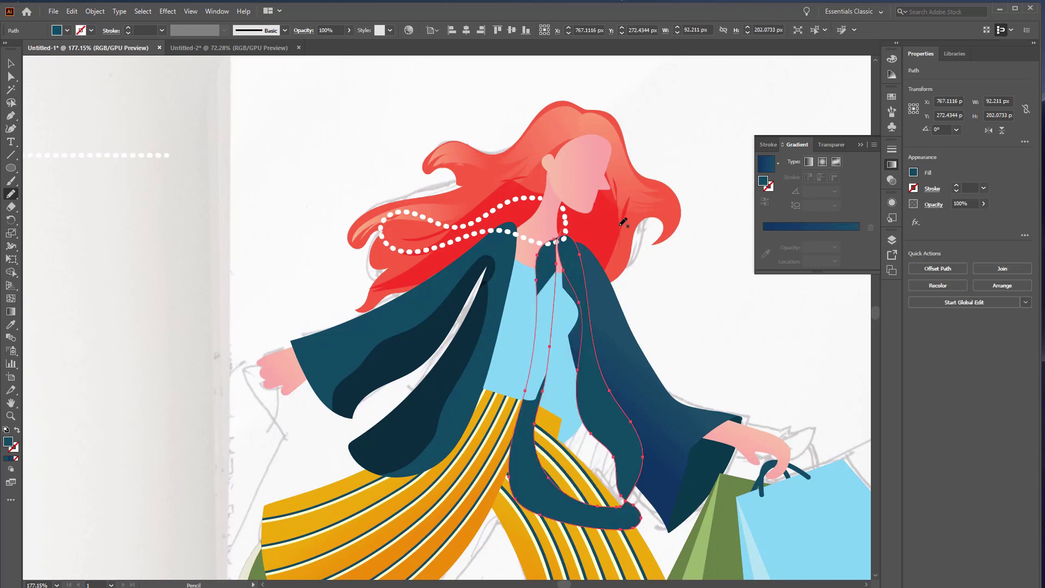
- Draw a fold shape from the neck down the right jacket panel and merge it with Shape Builder
key("ctrl+shift+a")
mouse_move(566, 239)
left_mouse_down()
mouse_move(582, 322)
mouse_move(552, 239)
left_mouse_up()
left_click(641, 373, "ctrl+shift")
key("shift+m")
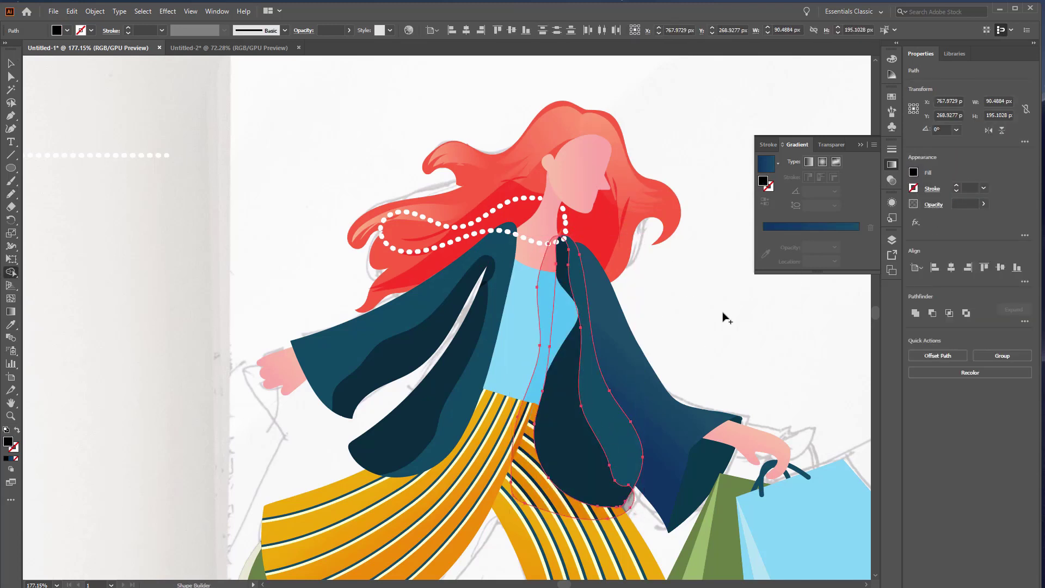
left_click(641, 373)
key("v")
left_click(544, 337)
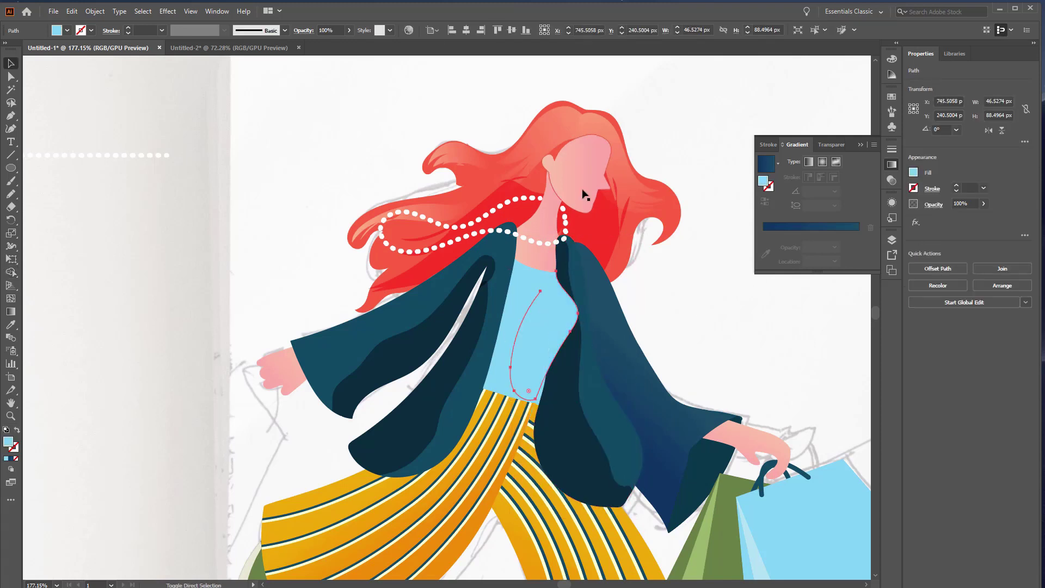
- Set the dark jacket shadow path's opacity to 20%
left_click(396, 369)
type("20")
key("Return")
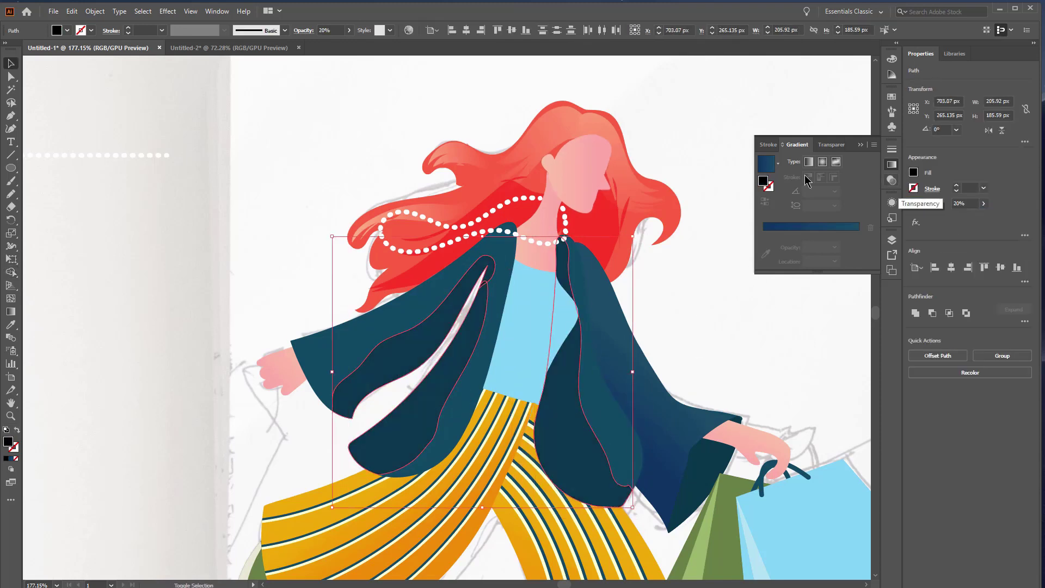
key("ctrl+shift+a")
- Draw a shading loop over the light-blue shirt and select it with the jacket shapes
key("n")
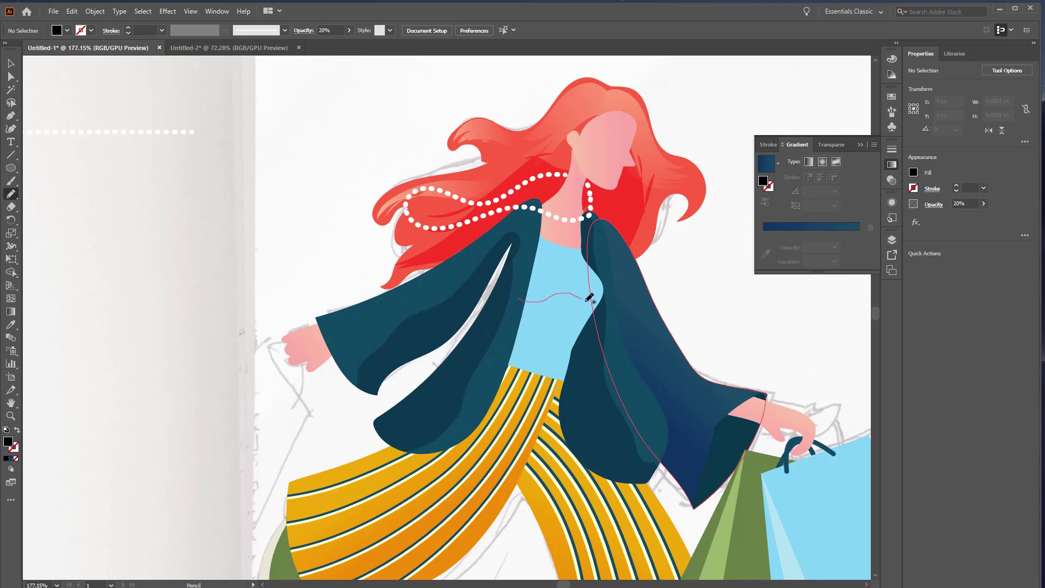
left_click_drag(509, 346, 517, 301)
key("v")
left_click(552, 277, "shift")
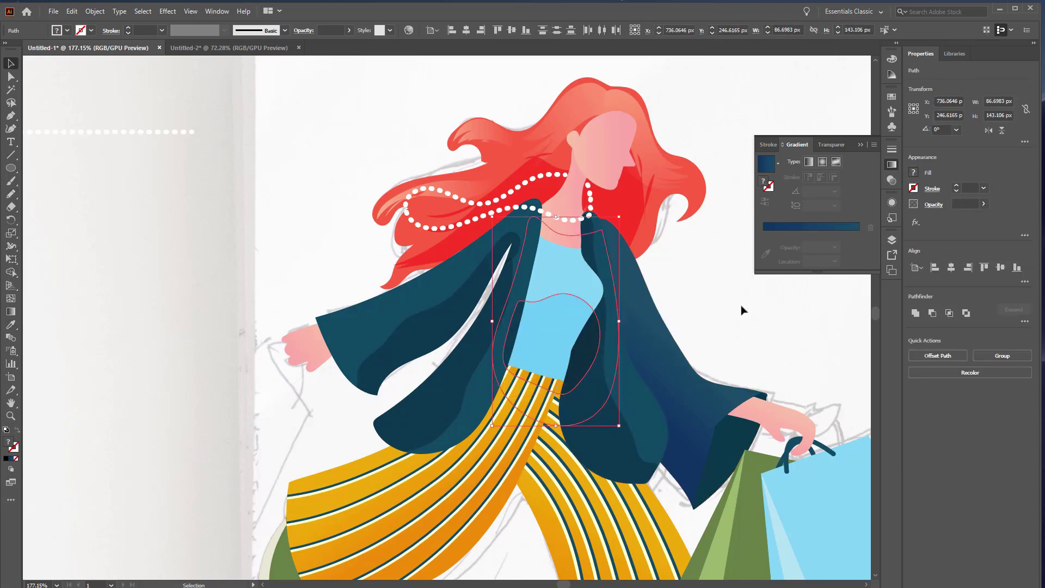
left_click(742, 310)
left_click(566, 267)
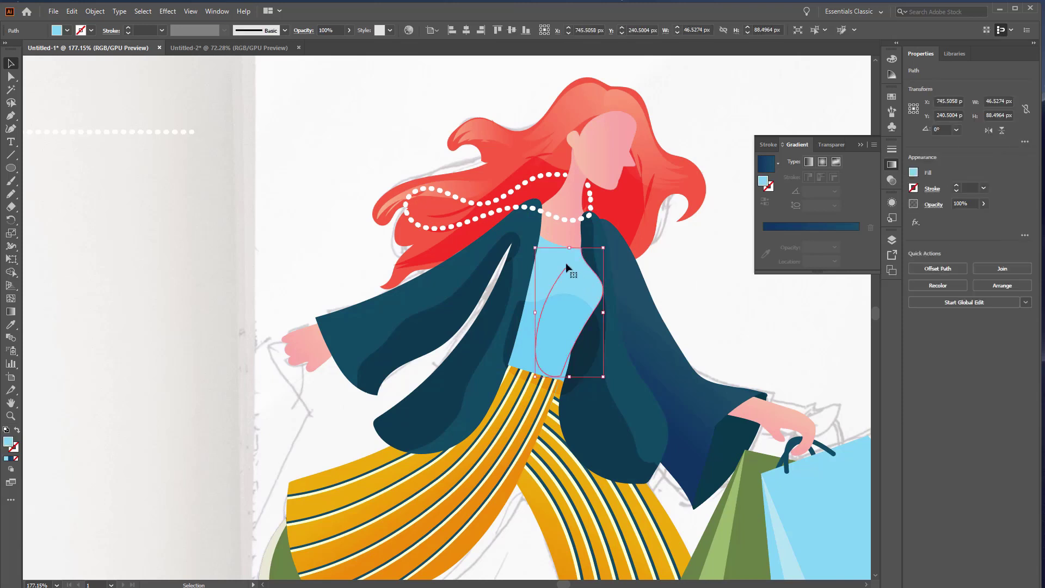
left_click(609, 304, "shift")
left_click(654, 370, "shift")
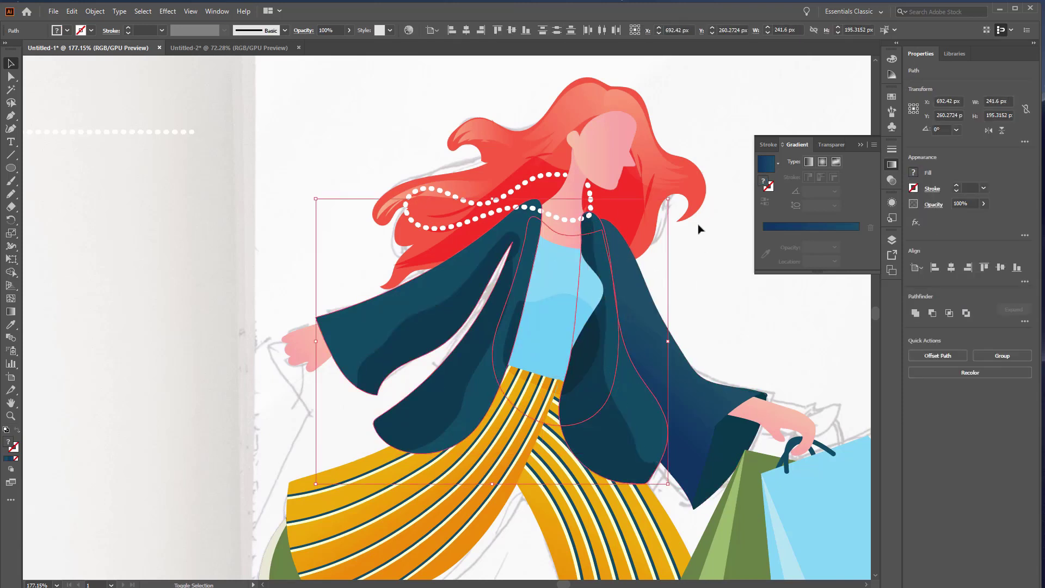
- Try a clipping mask, then undo it and widen the shirt as a fully light-blue shape
key("ctrl+7")
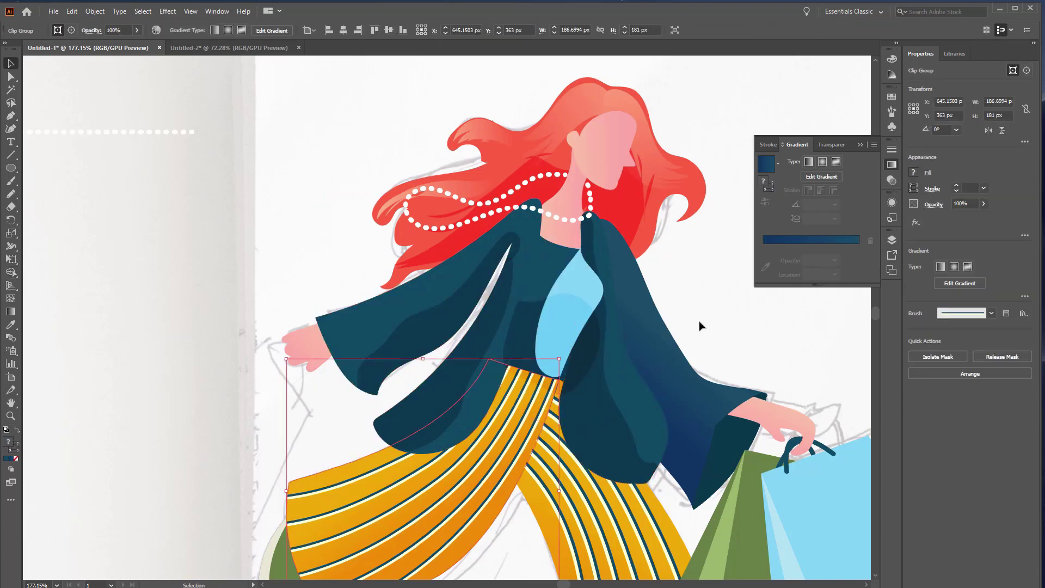
key("ctrl+z")
left_click(569, 261)
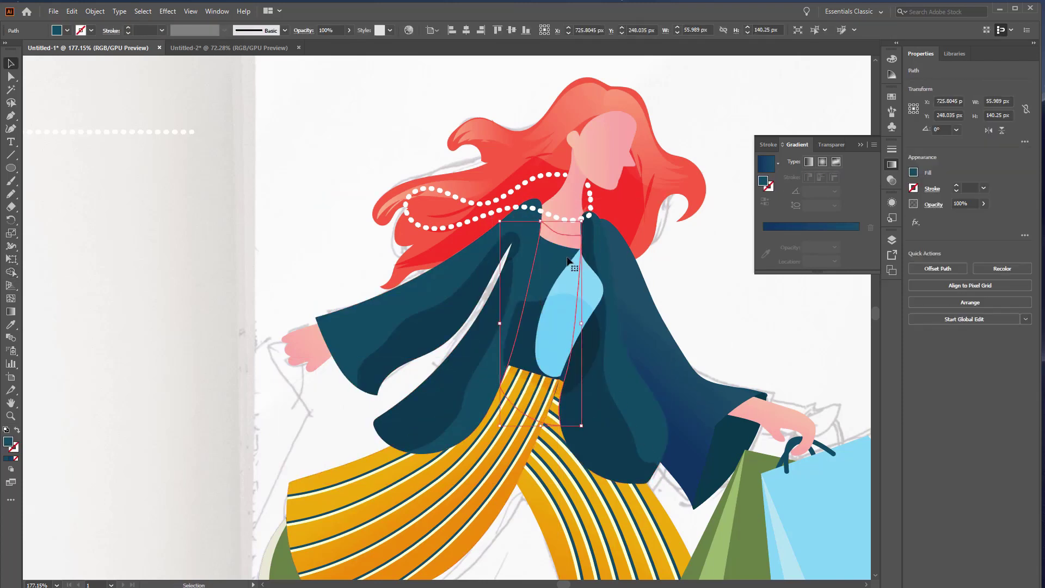
key("ctrl+z")
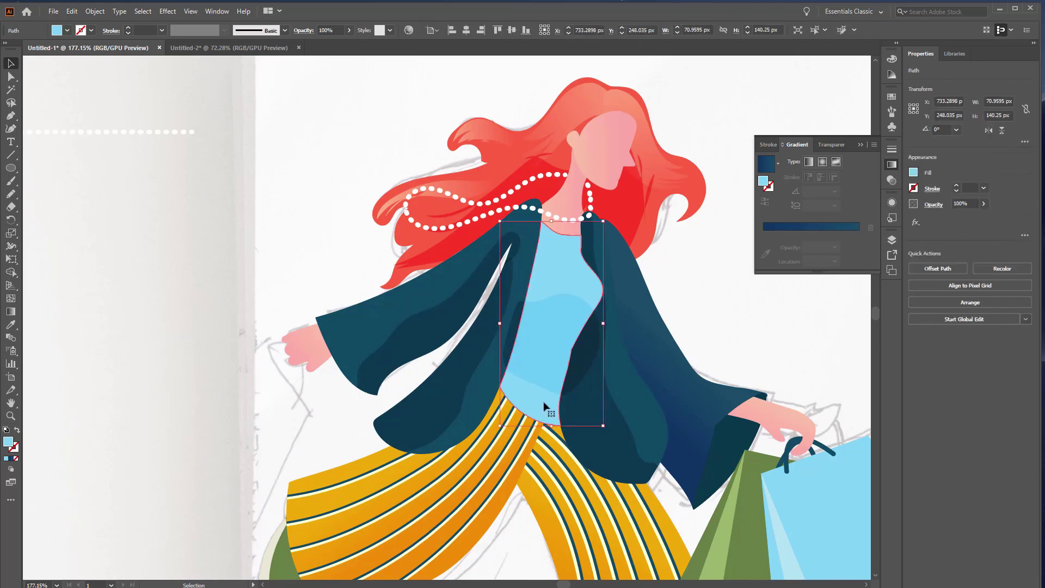
left_click(746, 288)
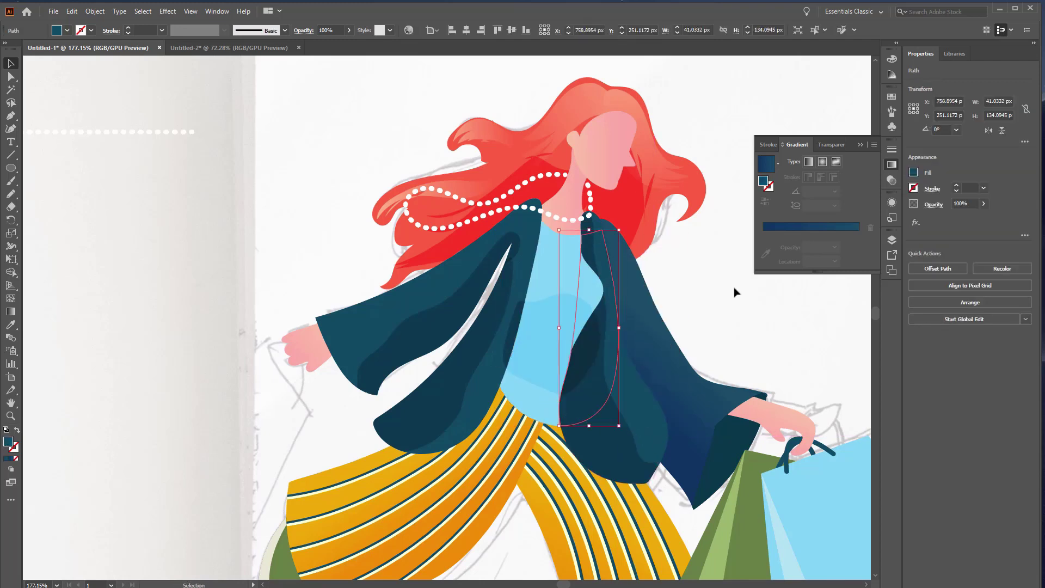
- Remove the black waist band below the shirt and zoom out to the whole figure
left_click(571, 296)
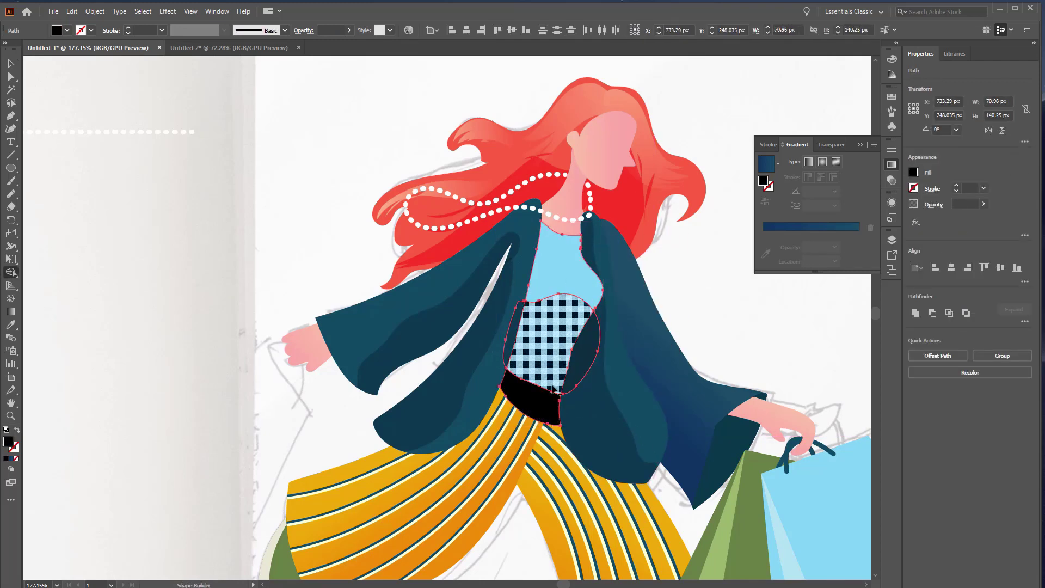
left_click(715, 327)
key("ctrl+z")
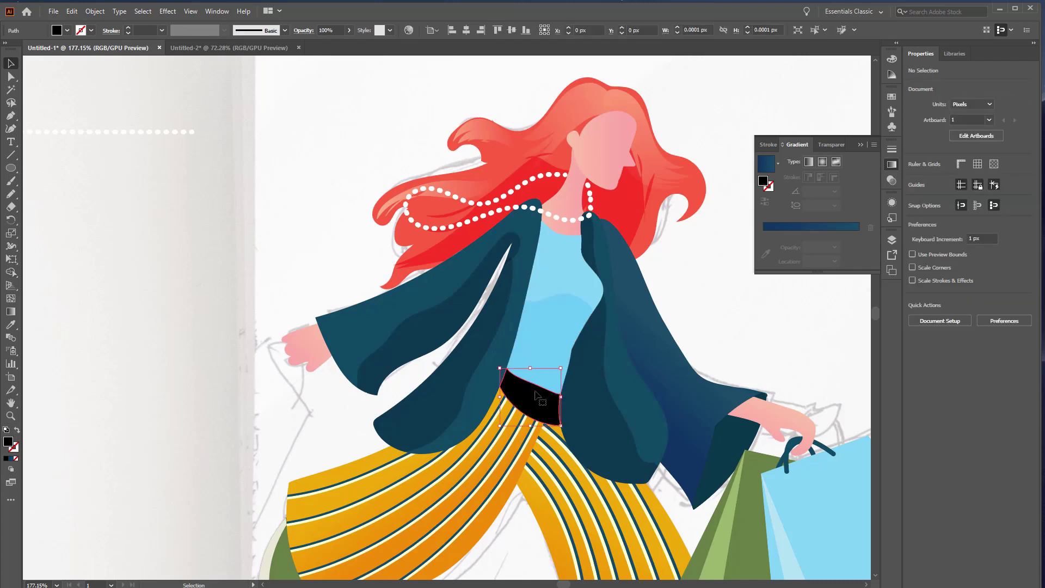
key("ctrl+1")
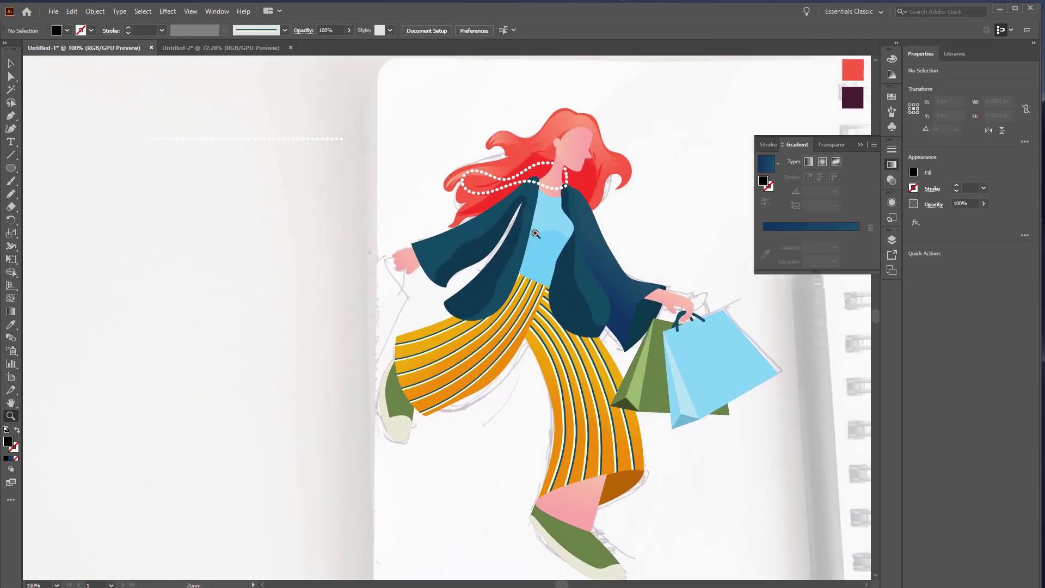
- Draw a shading shape over the pants and give it the pants' orange gradient
scroll(565, 294, "up", 2)
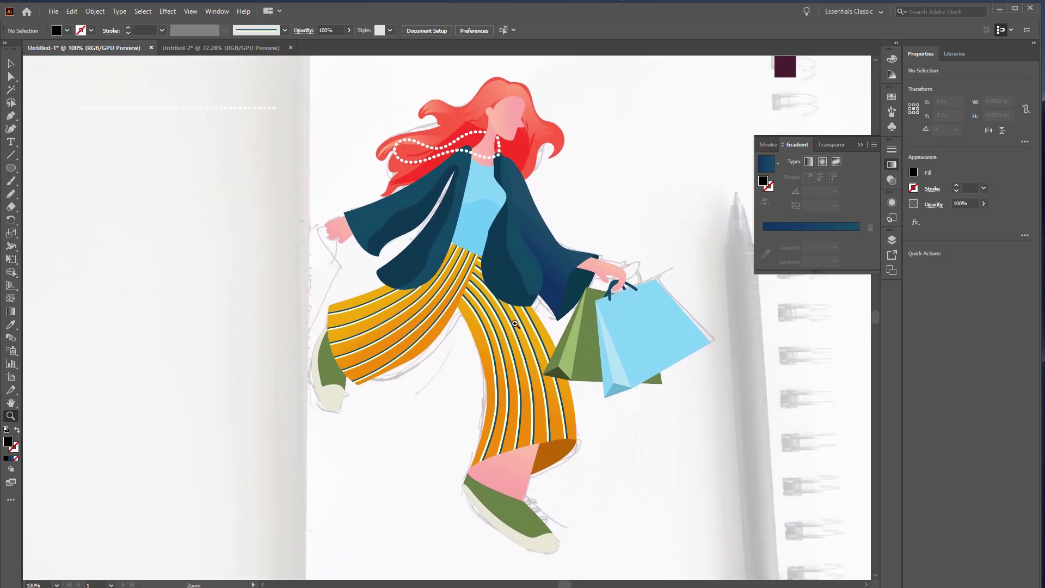
scroll(494, 268, "up", 2)
key("n")
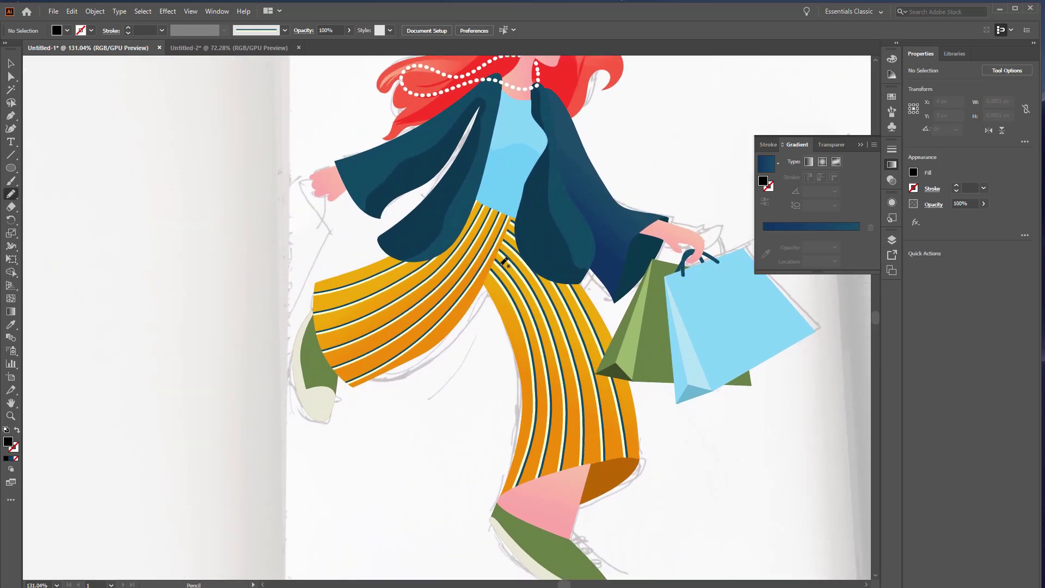
left_click_drag(358, 456, 493, 270)
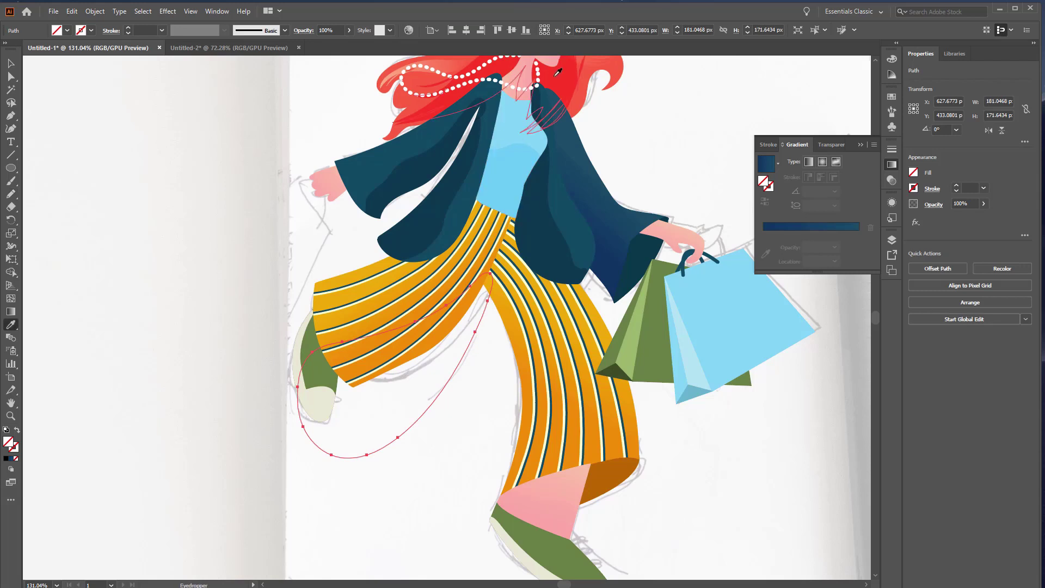
left_click(413, 326)
scroll(489, 272, "up", 2)
left_click(532, 466)
key("ctrl+shift+a")
scroll(540, 519, "down", 3)
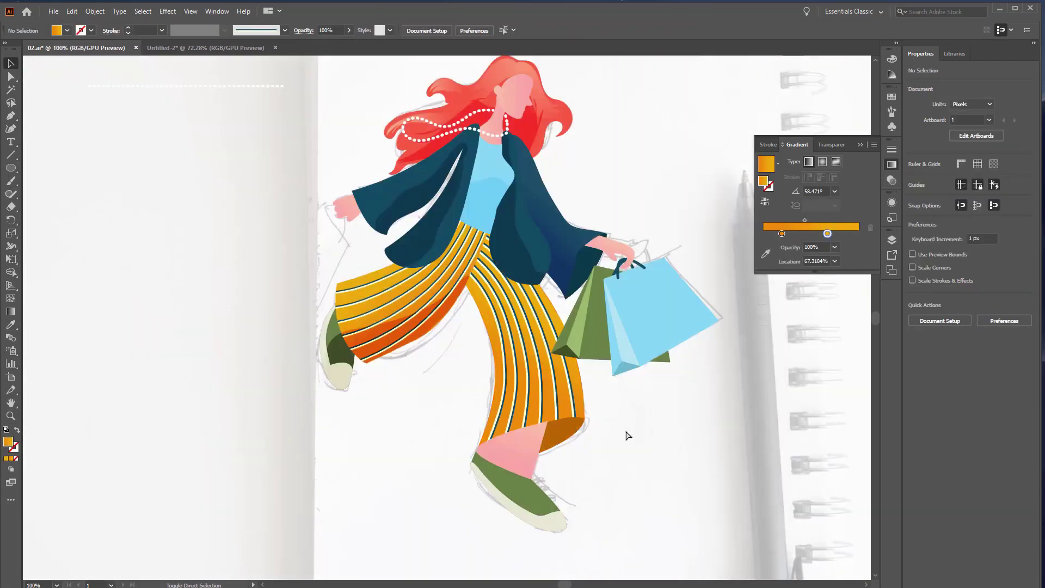
key("ctrl+v")
- Draw a second shading shape over the left leg and select the extra grey leg shape
key("n")
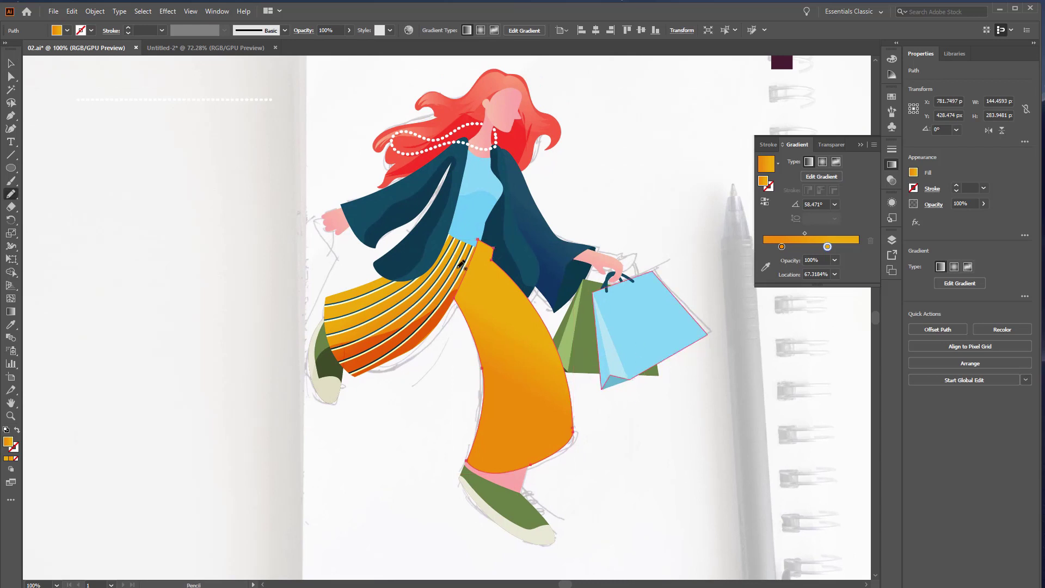
left_click_drag(518, 480, 516, 482)
key("v")
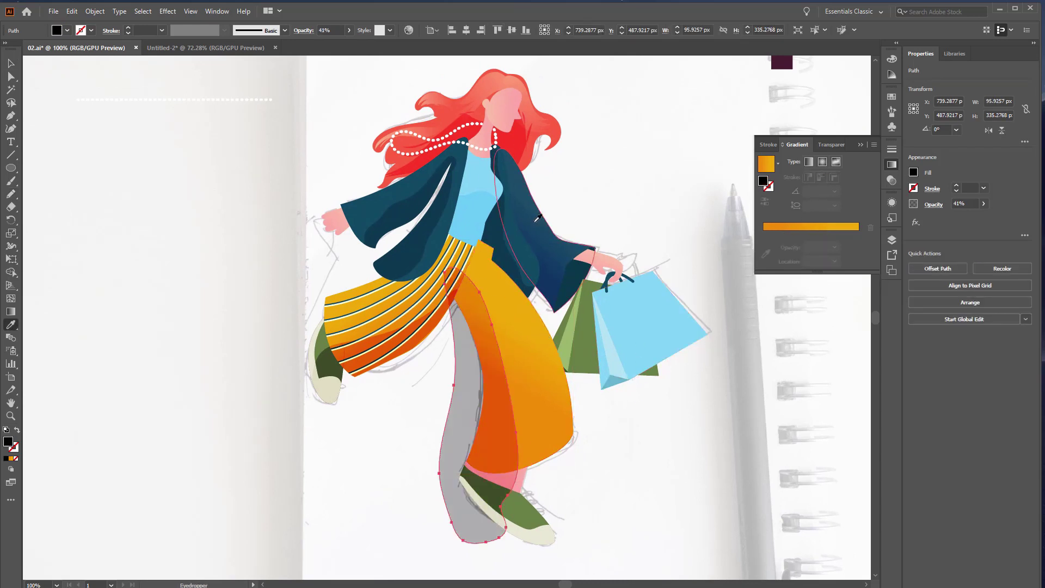
left_click(572, 435, "shift")
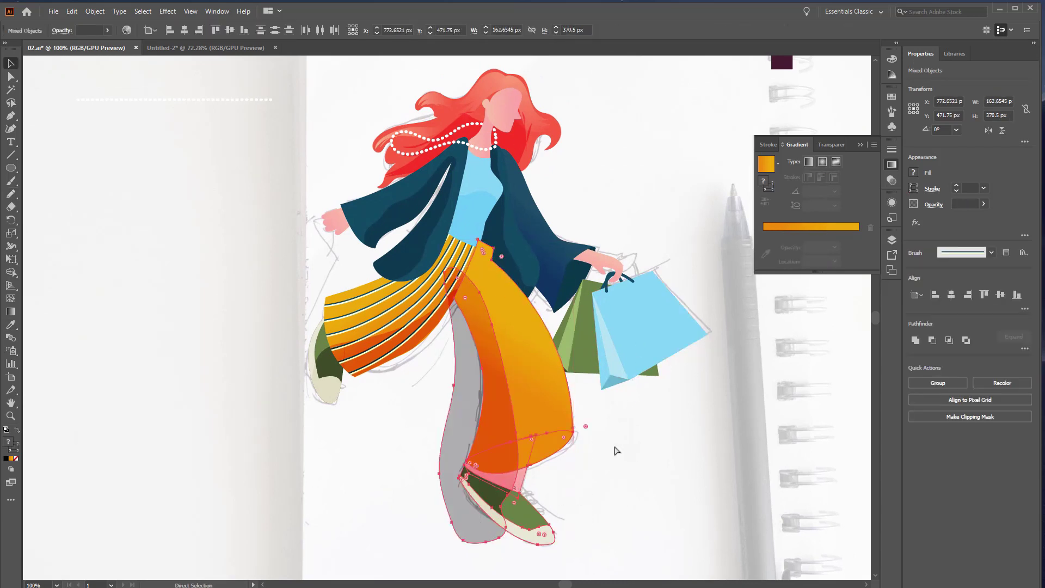
left_click(466, 415)
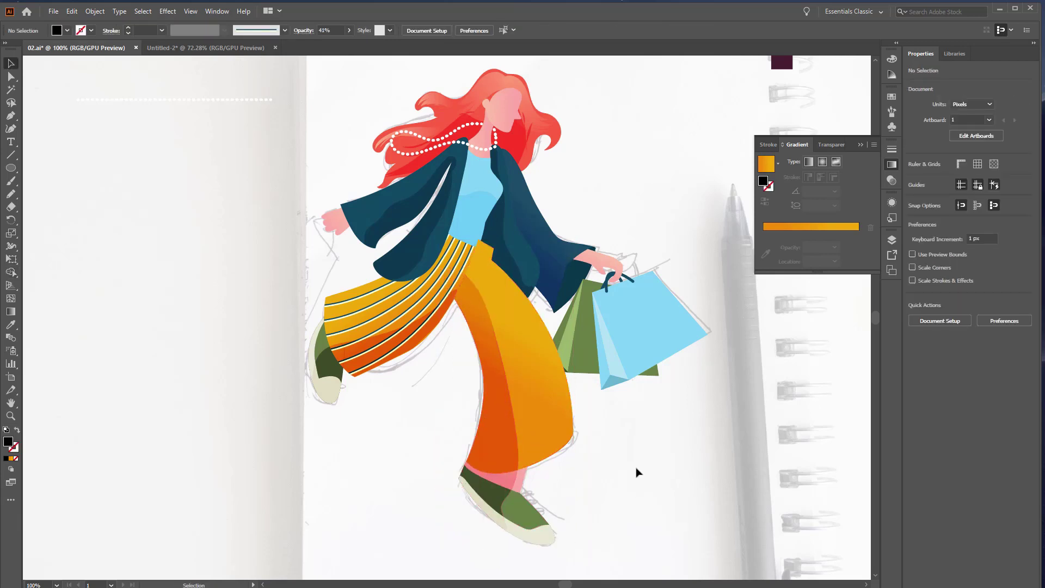
mouse_move(610, 447)
left_mouse_down()
mouse_move(628, 461)
mouse_move(650, 432)
mouse_move(610, 429)
left_mouse_up()
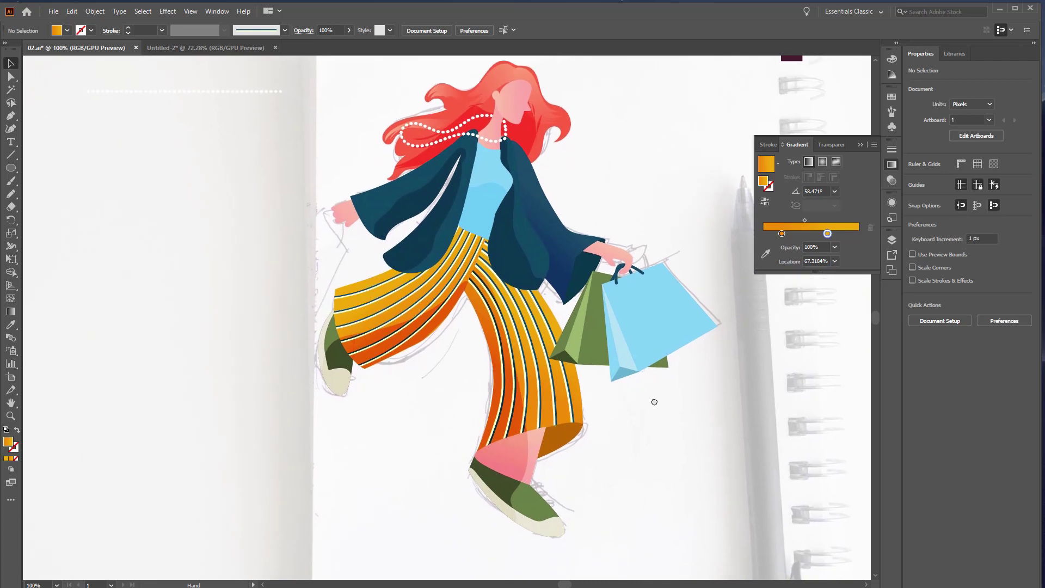
left_click_drag(461, 177, 489, 355)
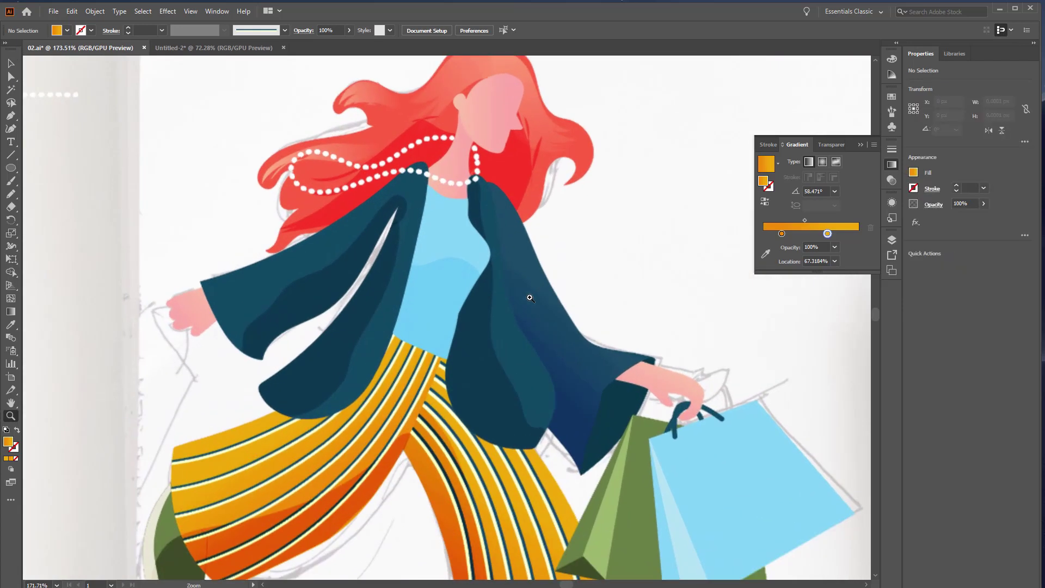
- Draw an elliptical eye white and a small circular pupil on the face
left_click(489, 354)
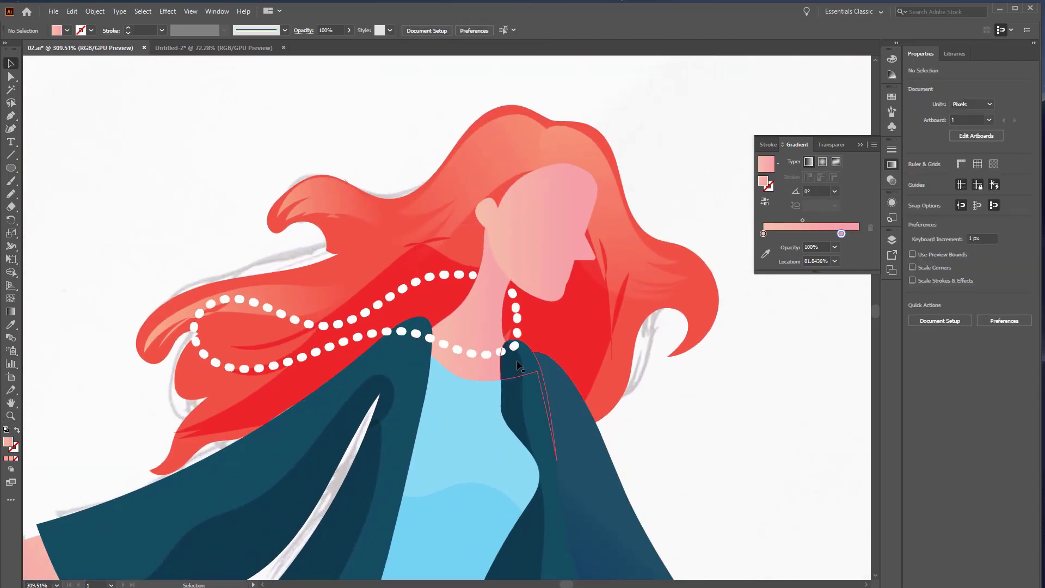
left_click(743, 412)
key("ctrl+shift+a")
key("n")
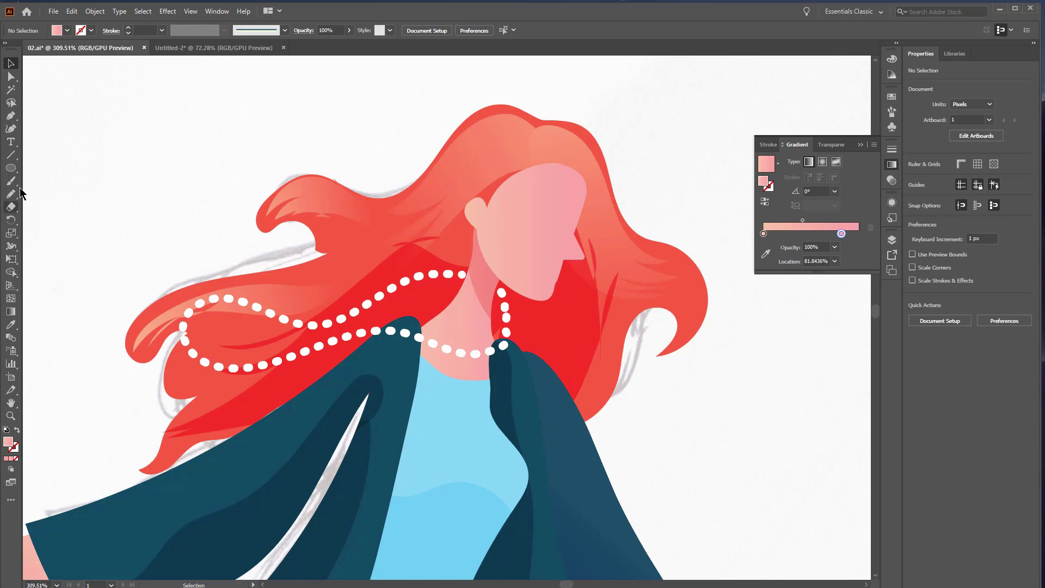
key("l")
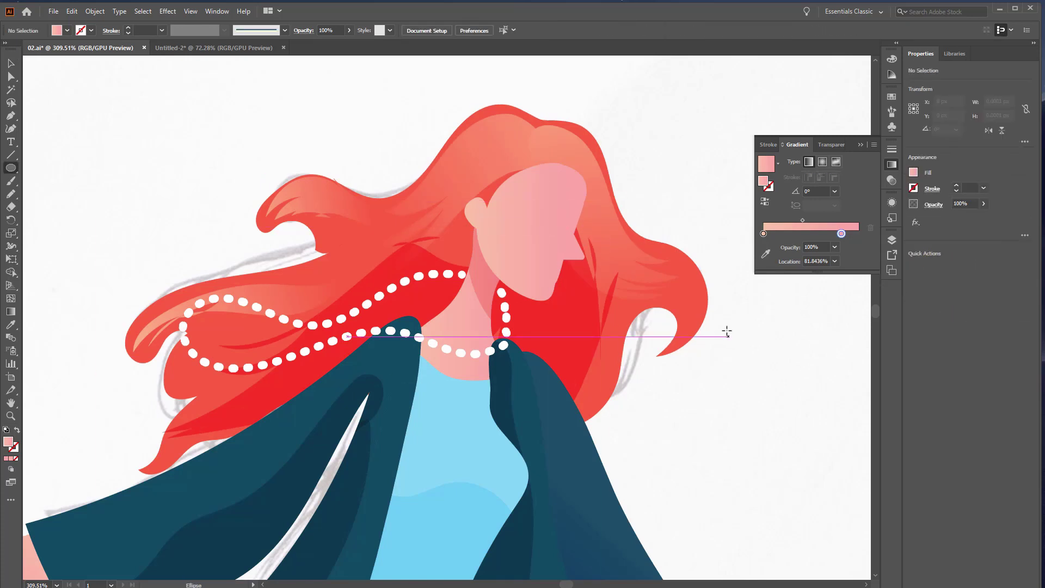
left_click_drag(551, 216, 547, 213)
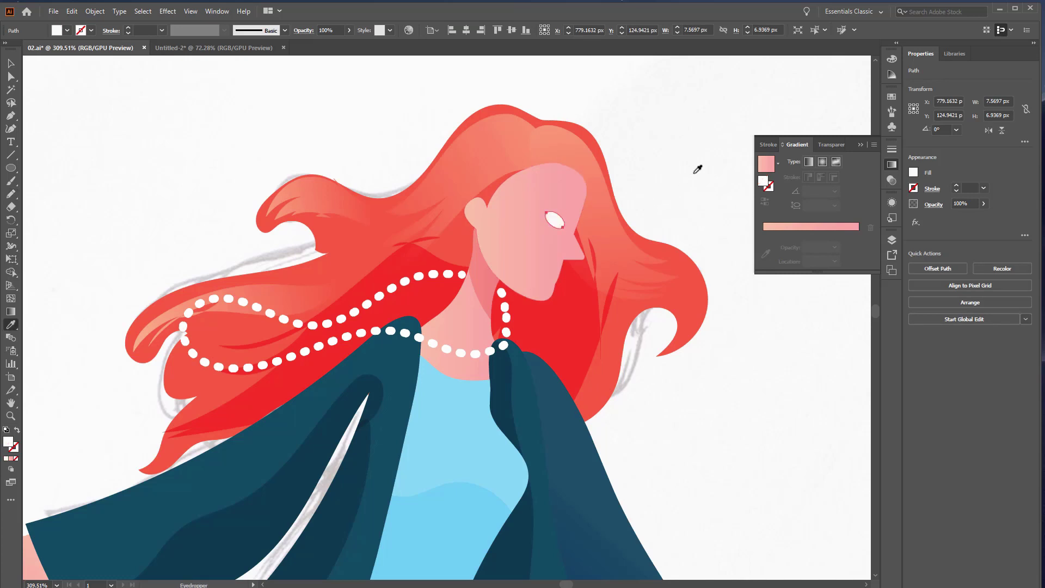
key("v")
left_click(678, 228)
key("l")
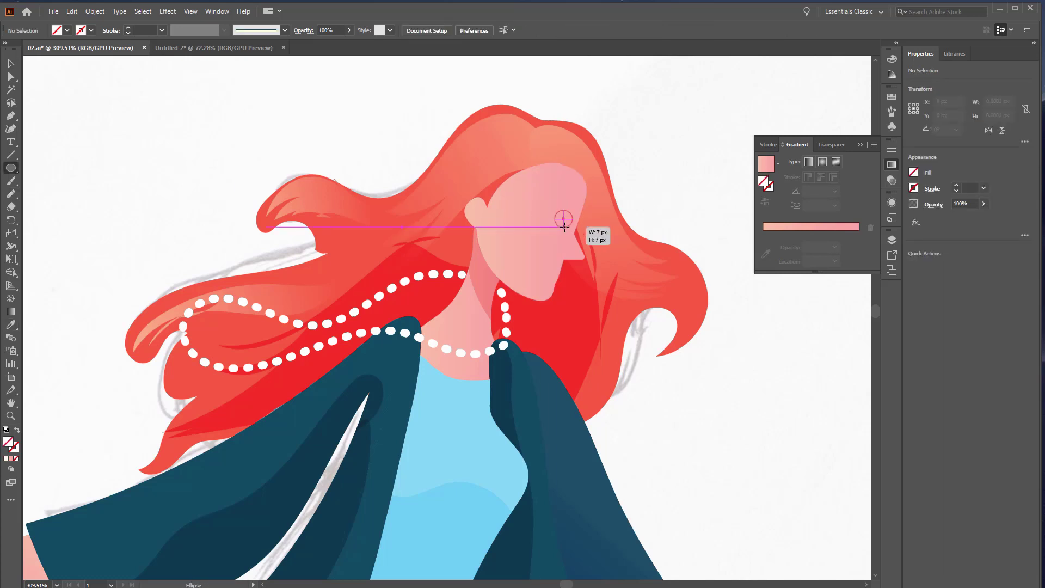
left_click_drag(554, 220, 557, 225)
- Draw a curved eyebrow above the eye and colour it dark plum
key("ctrl+minus")
key("ctrl+minus")
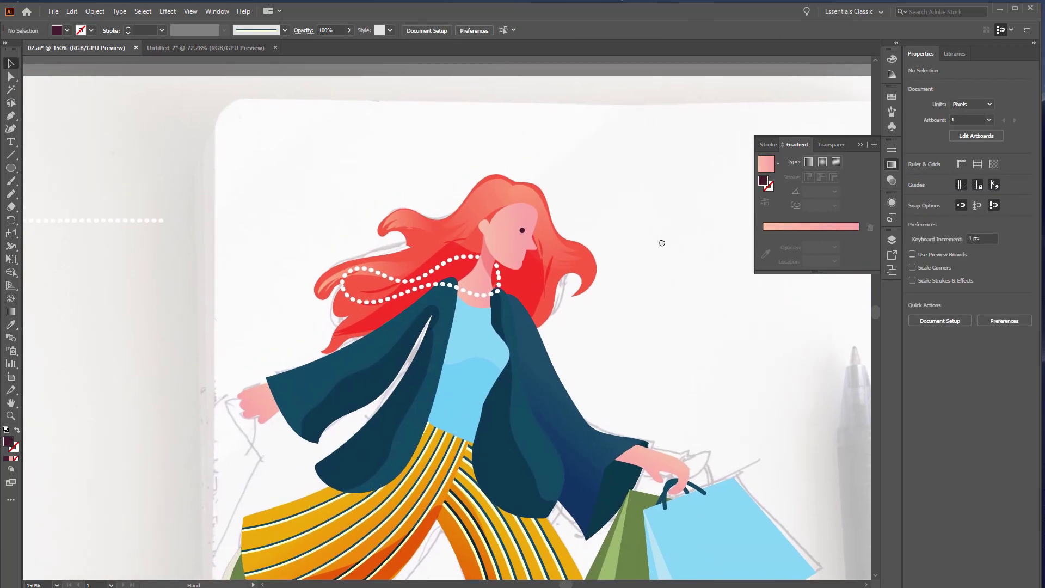
key("z")
left_click_drag(501, 218, 632, 257)
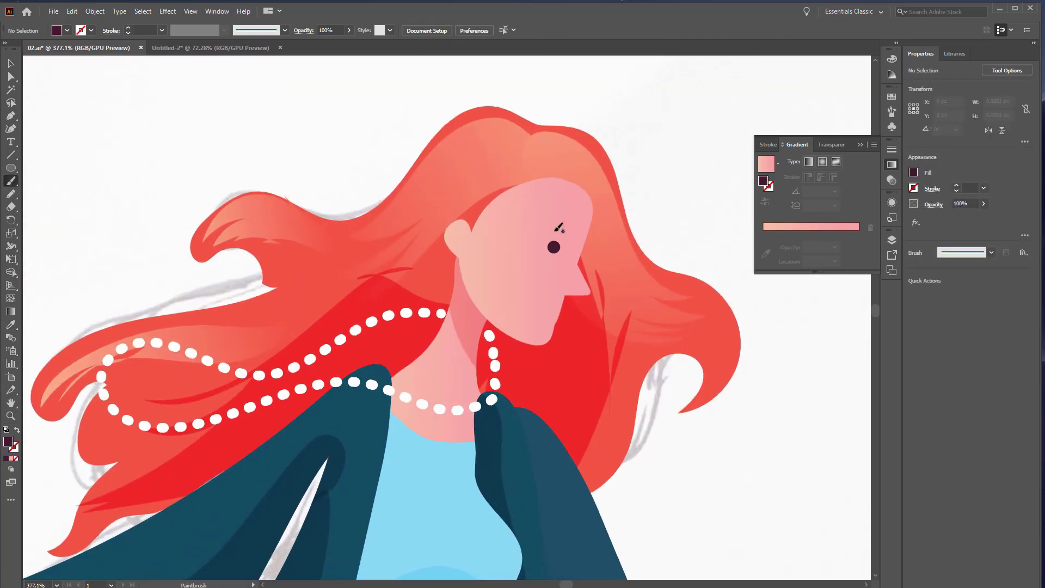
left_click_drag(541, 231, 570, 241)
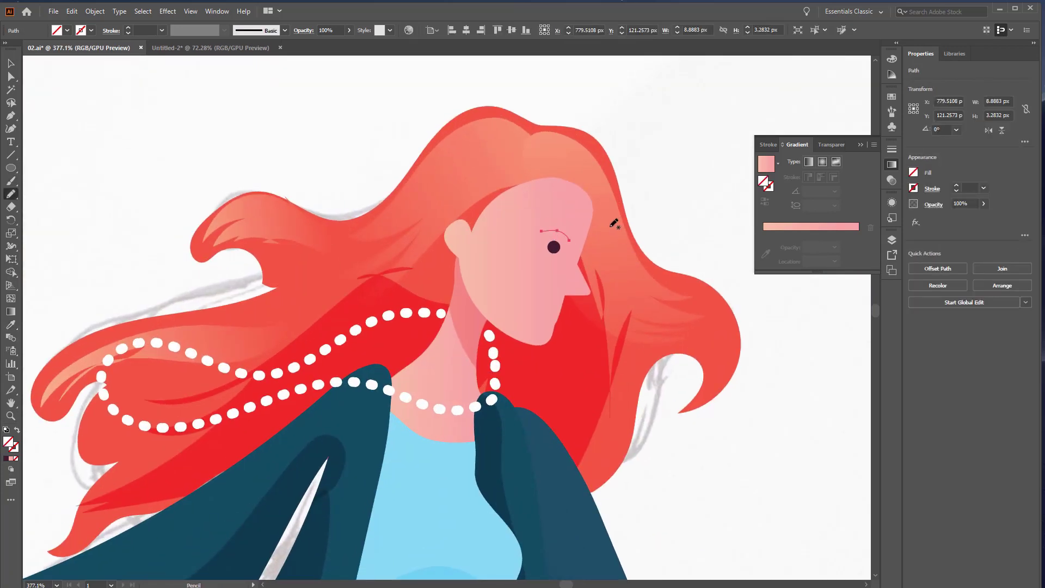
left_click(9, 458)
left_click(728, 238)
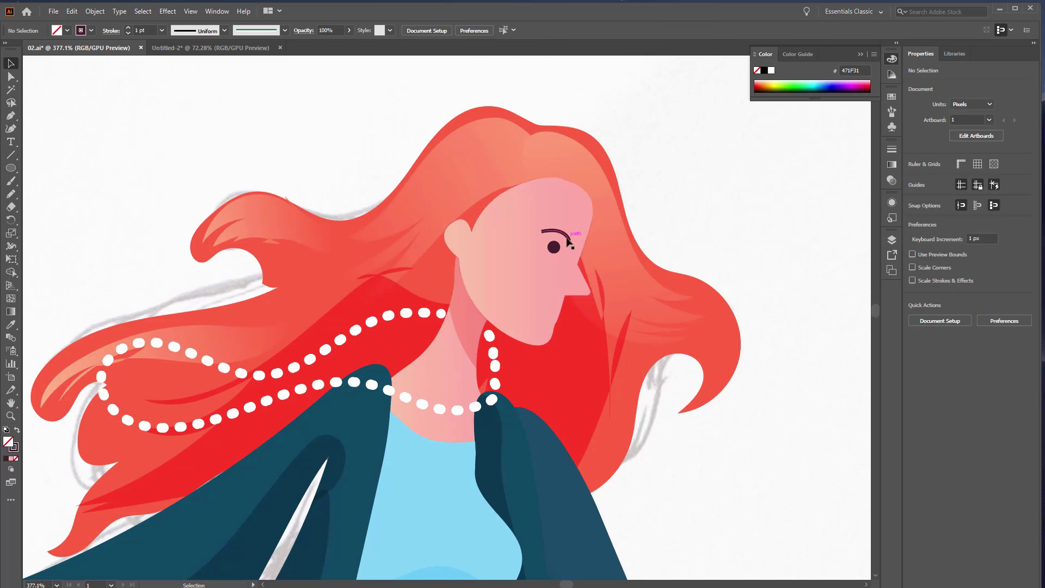
- Zoom out to check the whole figure, then zoom back onto the face
key("z")
left_click(443, 240, "alt")
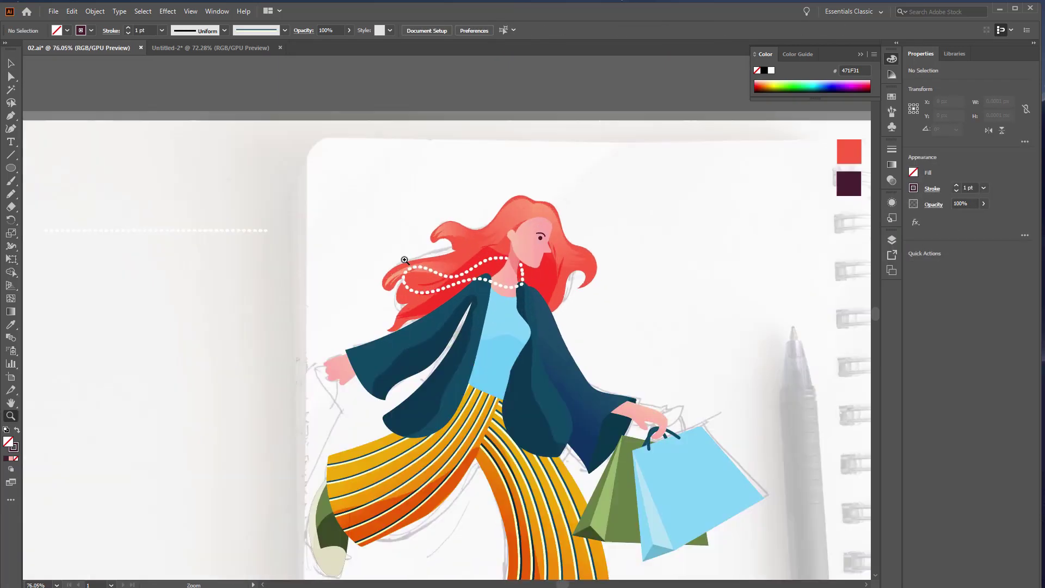
left_click(381, 248)
left_click(320, 252, "alt")
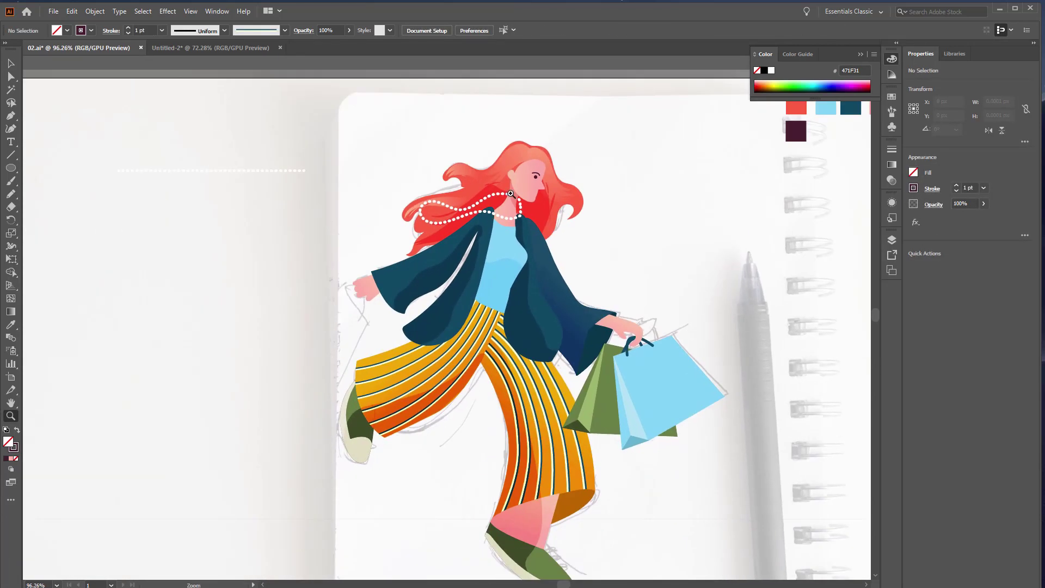
left_click(544, 228)
- Draw a hairline shadow on the forehead and give it the translucent 41% black style
left_click(575, 220, "ctrl")
key("n")
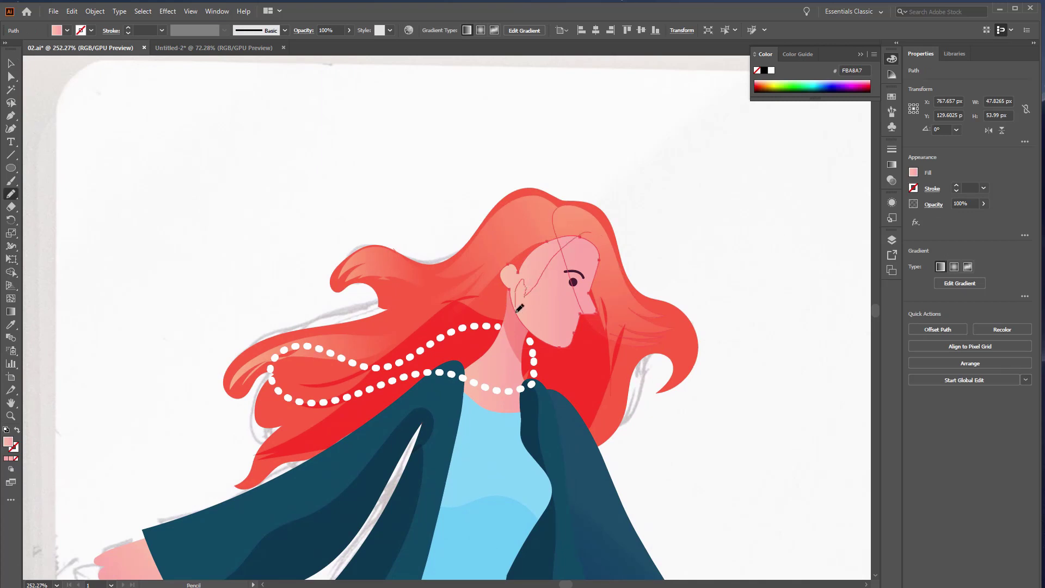
left_click_drag(573, 228, 598, 238)
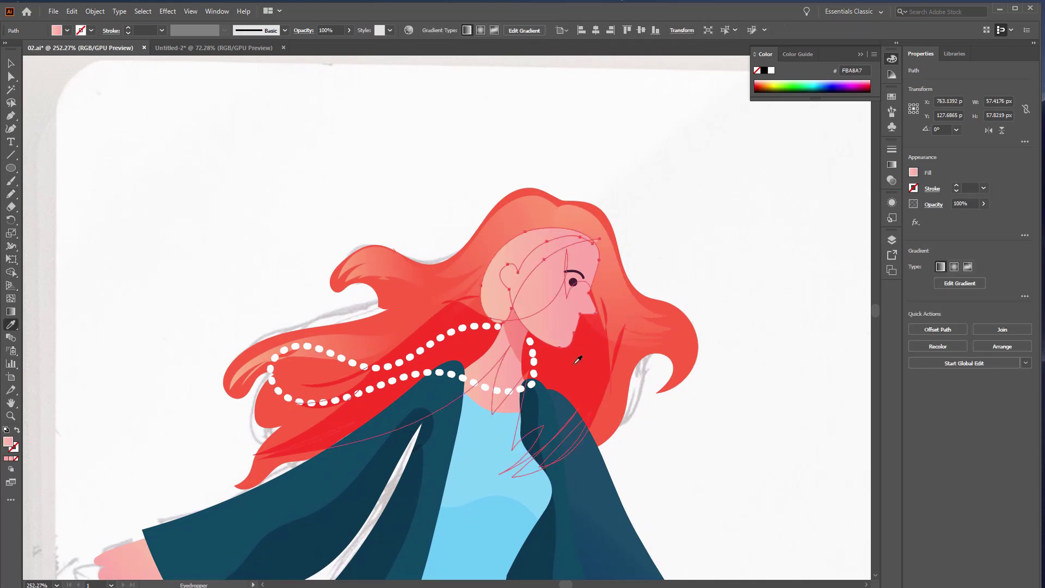
key("n")
left_click(694, 254, "ctrl")
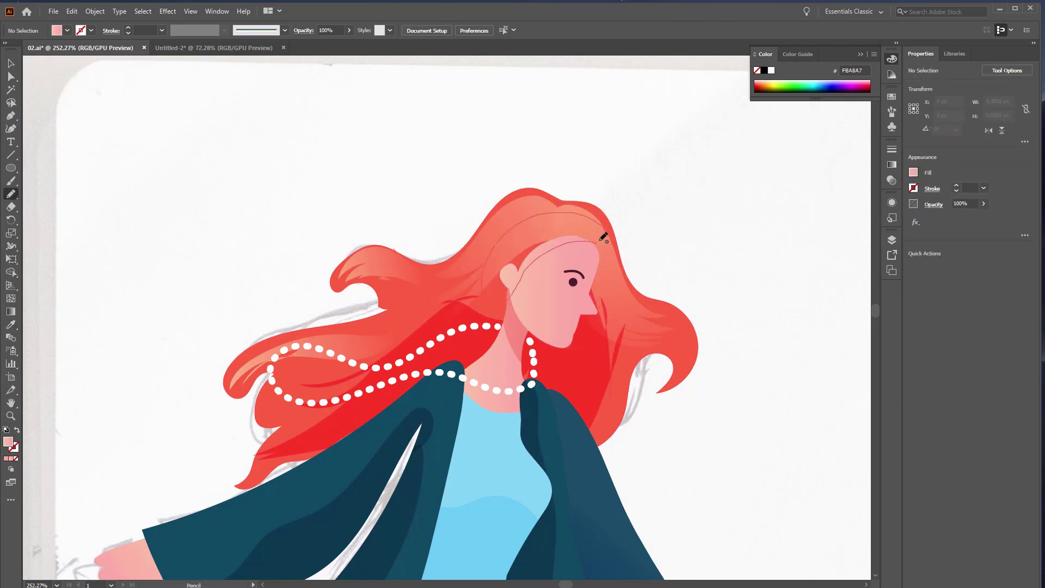
left_click_drag(603, 237, 601, 231)
key("i")
left_click(594, 352)
- Add a second shadow outline over the forehead
key("v")
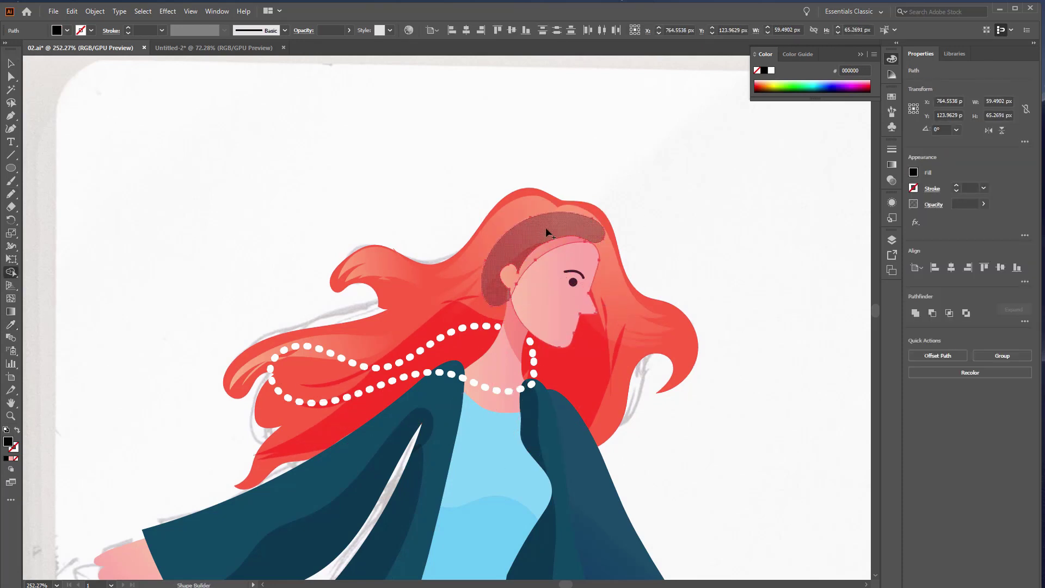
left_click(642, 213)
key("n")
mouse_move(657, 213)
left_mouse_down()
mouse_move(656, 167)
mouse_move(644, 192)
left_mouse_up()
key("v")
left_click(766, 169)
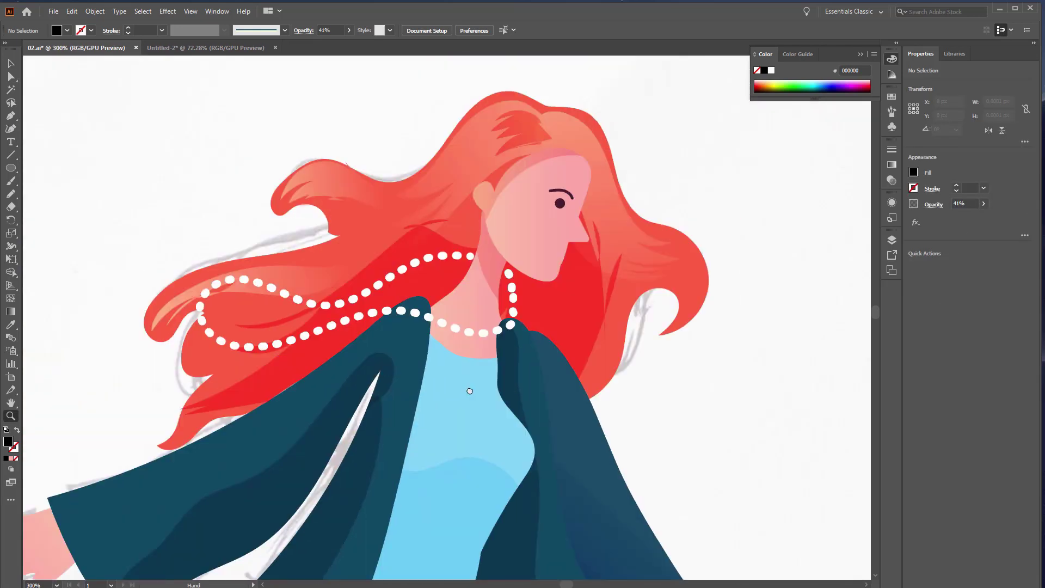
- Add a dark shadow under the collar on the light-blue shirt
left_click_drag(470, 391, 471, 368)
key("n")
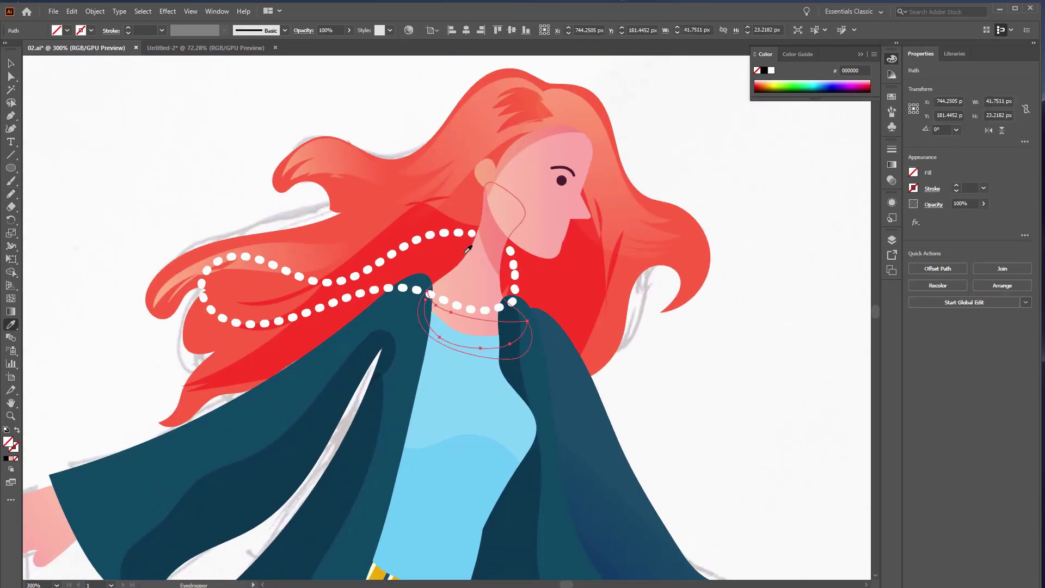
left_click(472, 381, "shift")
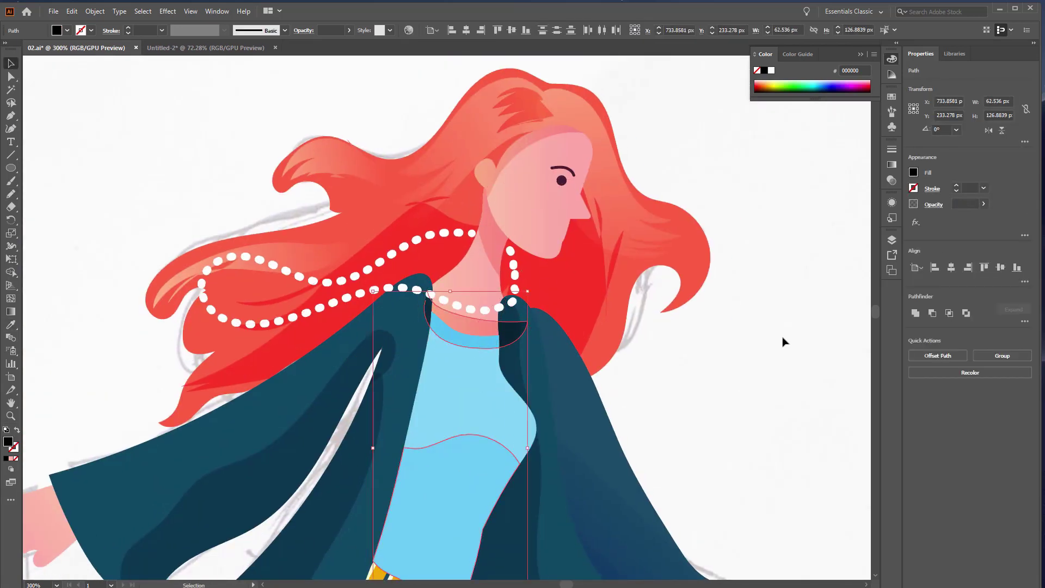
key("v")
left_click(547, 334, "shift")
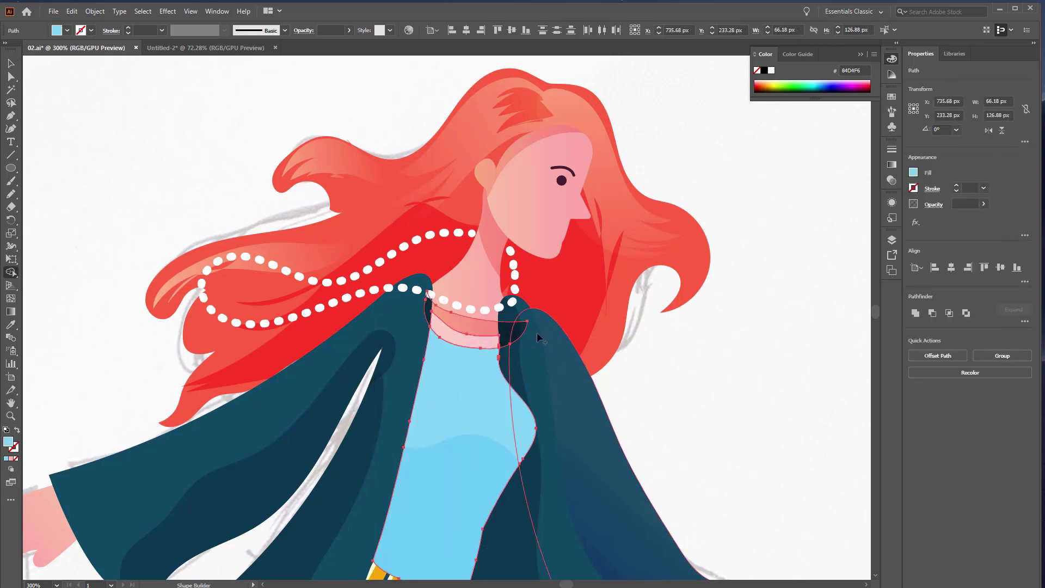
key("v")
left_click(665, 361)
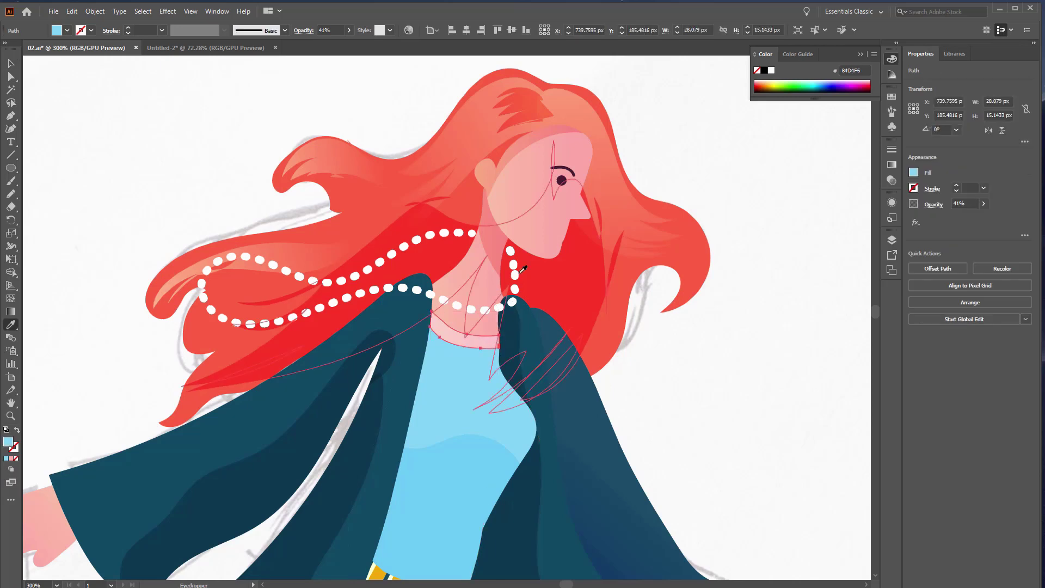
- Zoom to the left sleeve and shade the left hand
key("z")
key("ctrl+1")
left_click_drag(388, 407, 564, 245)
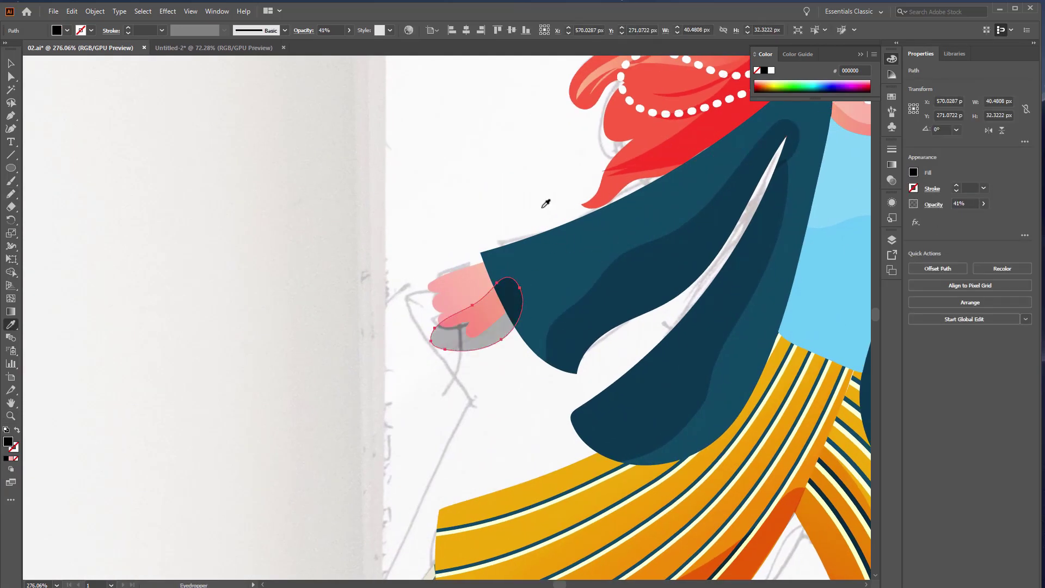
key("v")
left_click(517, 372)
- Draw a translucent shadow shape around the right hand
key("z")
key("ctrl+1")
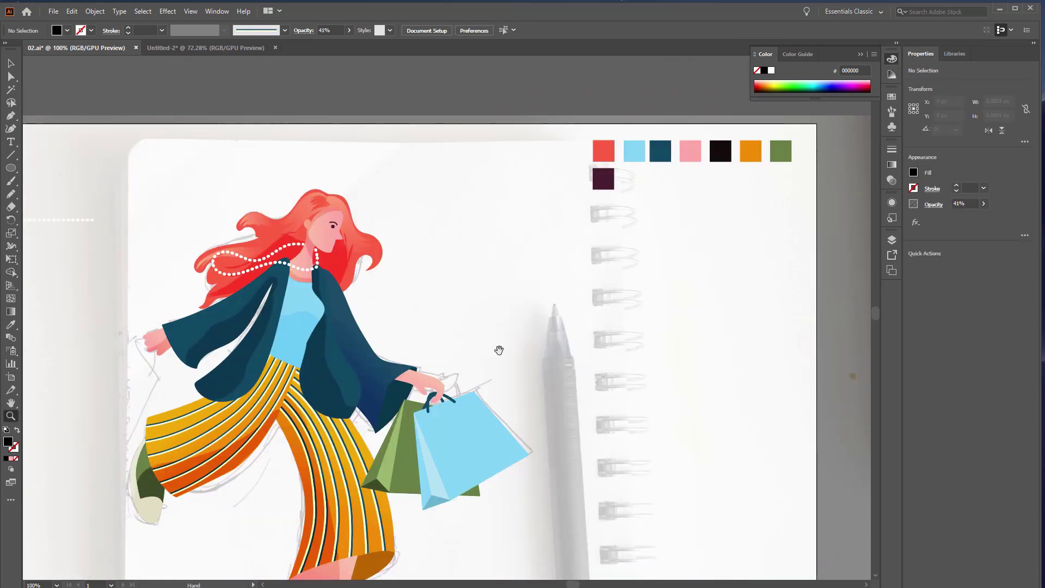
left_click_drag(497, 350, 580, 268)
left_click_drag(528, 350, 428, 279)
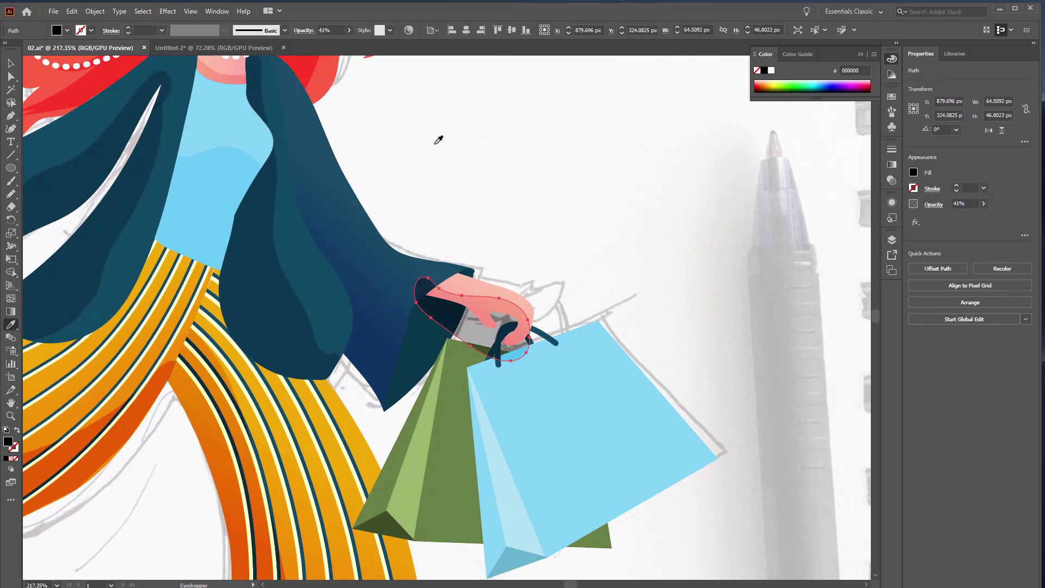
key("v")
left_click(532, 282, "shift")
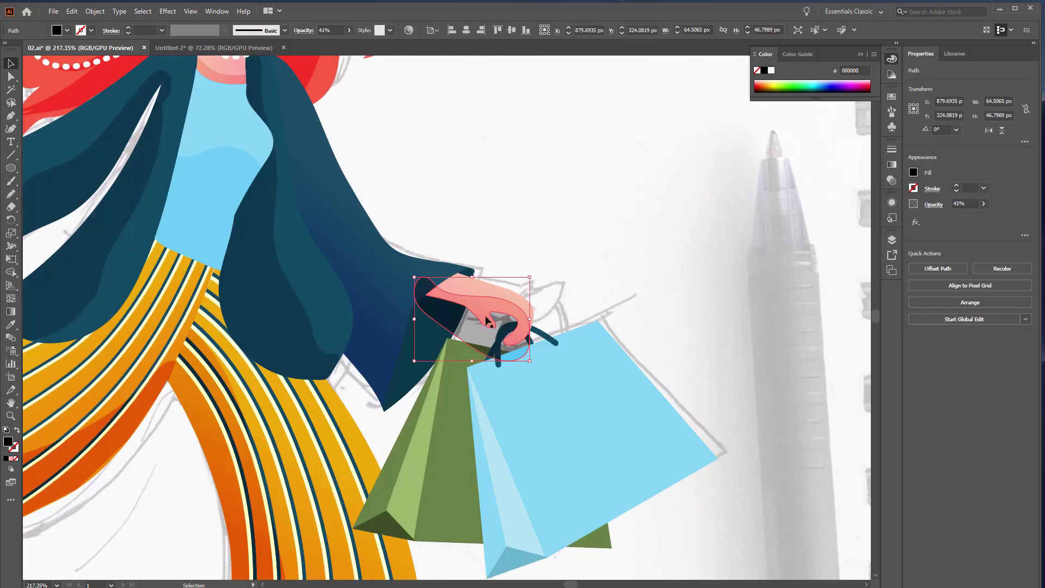
left_click(630, 292)
- Zoom out to the full artboard and back in on the jacket and trousers
key("z")
key("ctrl+0")
key("ctrl+1")
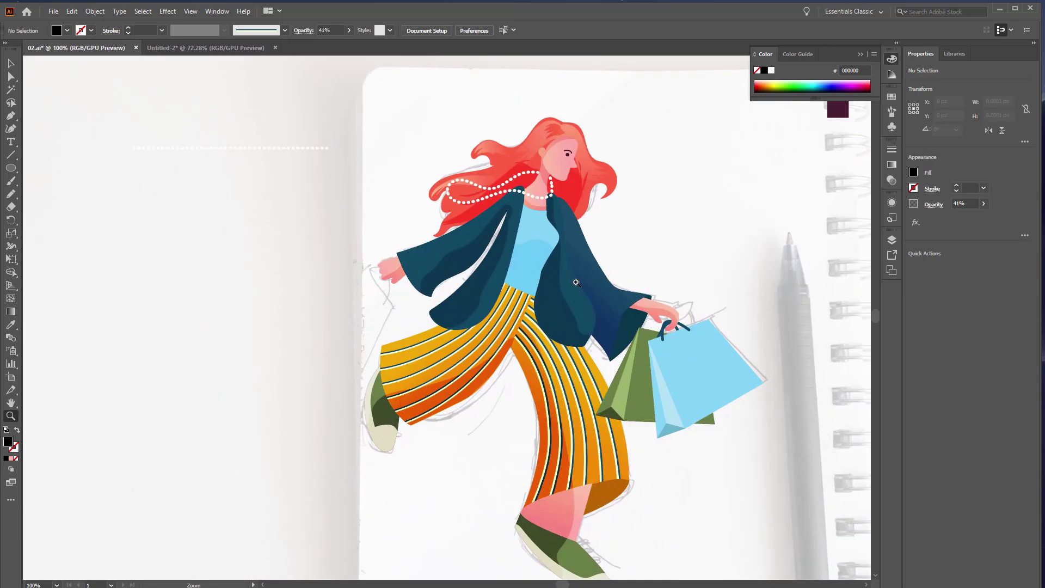
left_click(575, 282)
- Draw a shadow shape on the right jacket panel, try merging it with the sleeve, then undo it
key("n")
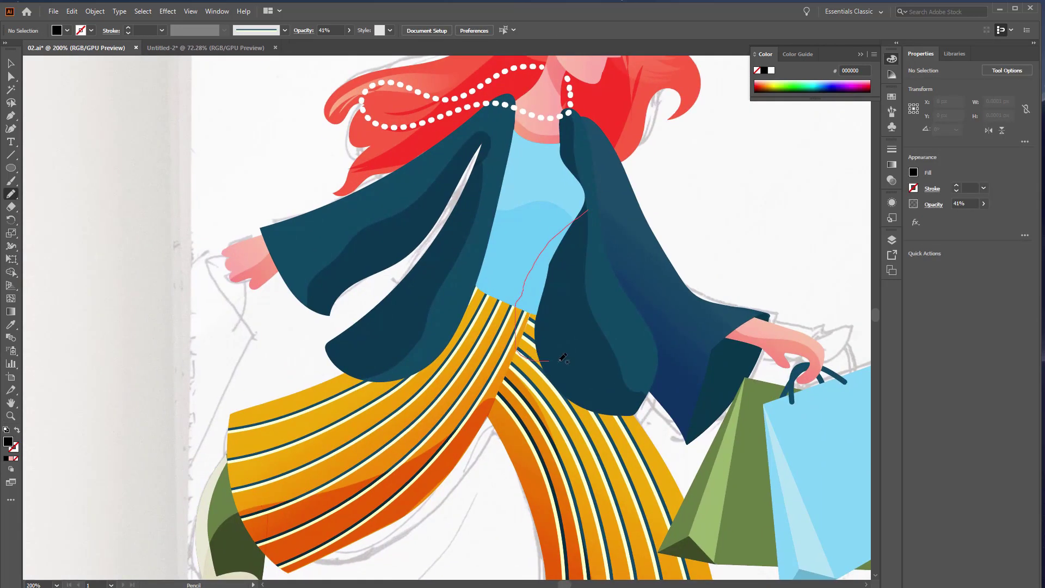
left_click_drag(563, 357, 591, 215)
key("v")
scroll(697, 234, "up", 2)
scroll(697, 233, "left", 2)
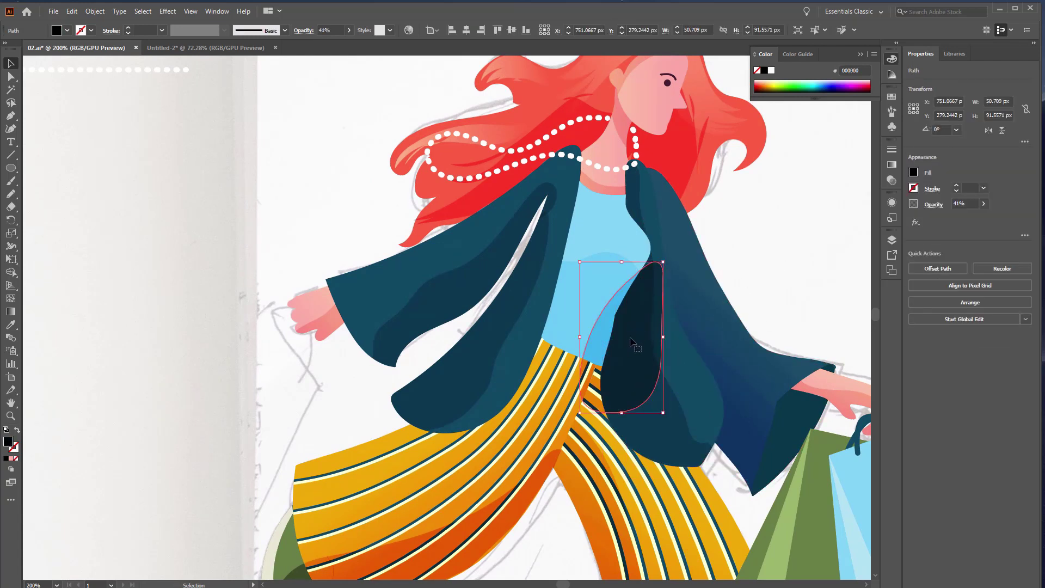
left_click(665, 396, "shift")
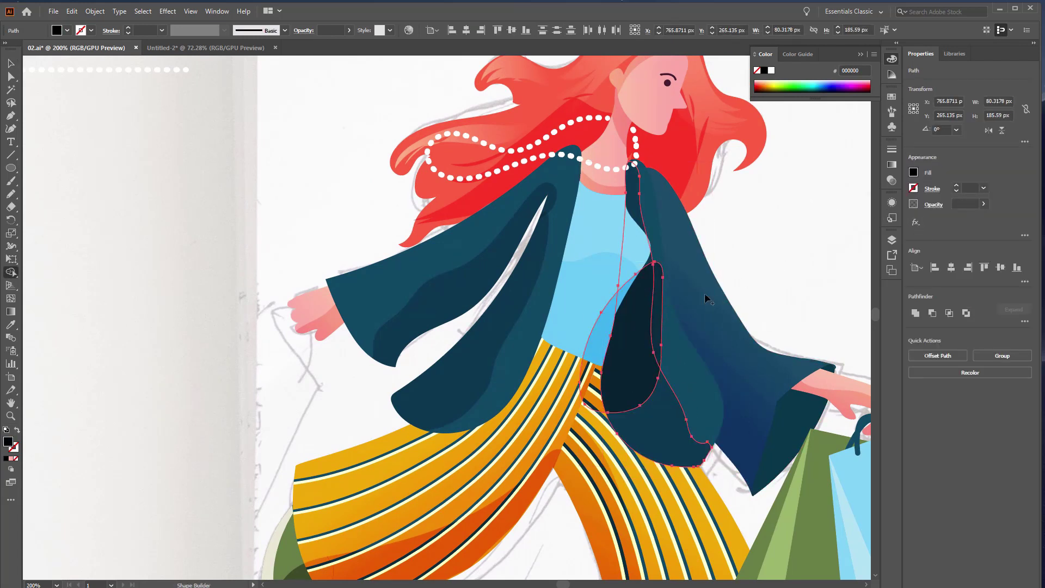
left_click(657, 327)
key("v")
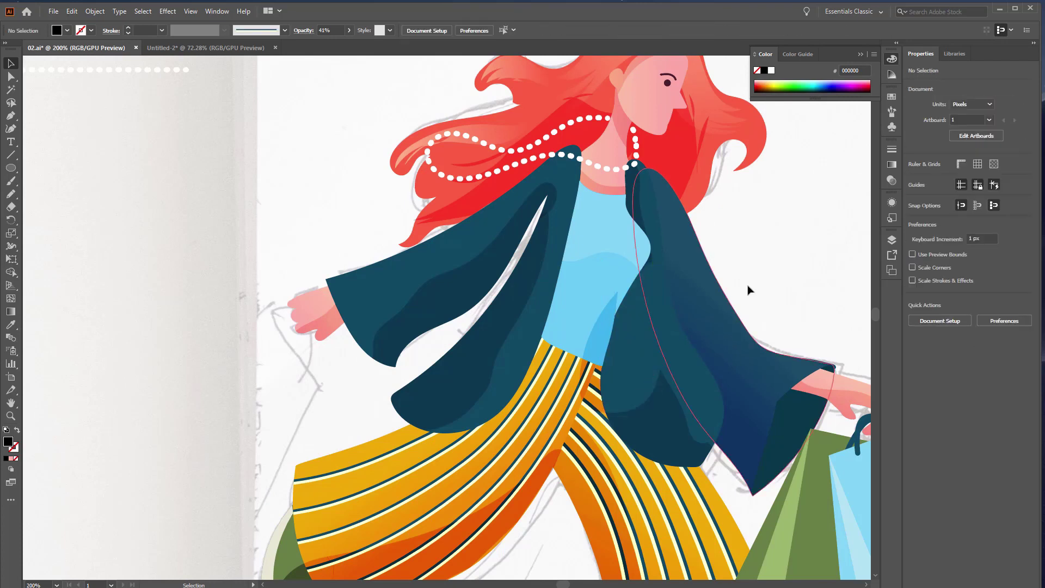
key("ctrl+z")
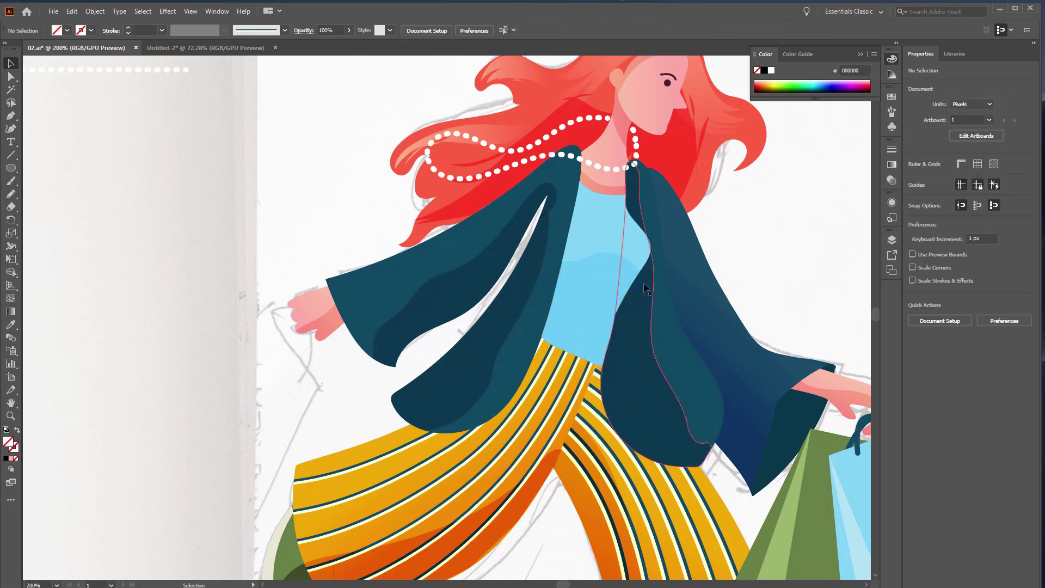
key("ctrl+shift+a")
key("n")
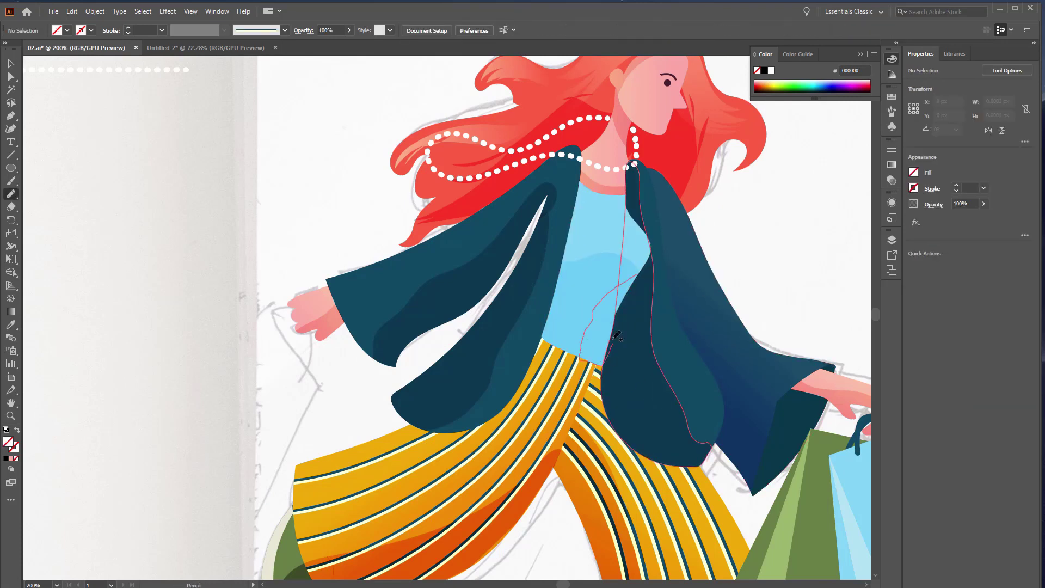
key("ctrl+shift+a")
- Zoom and pan the view out until the whole figure and artboard are visible
key("z")
key("ctrl+minus")
left_click(566, 310)
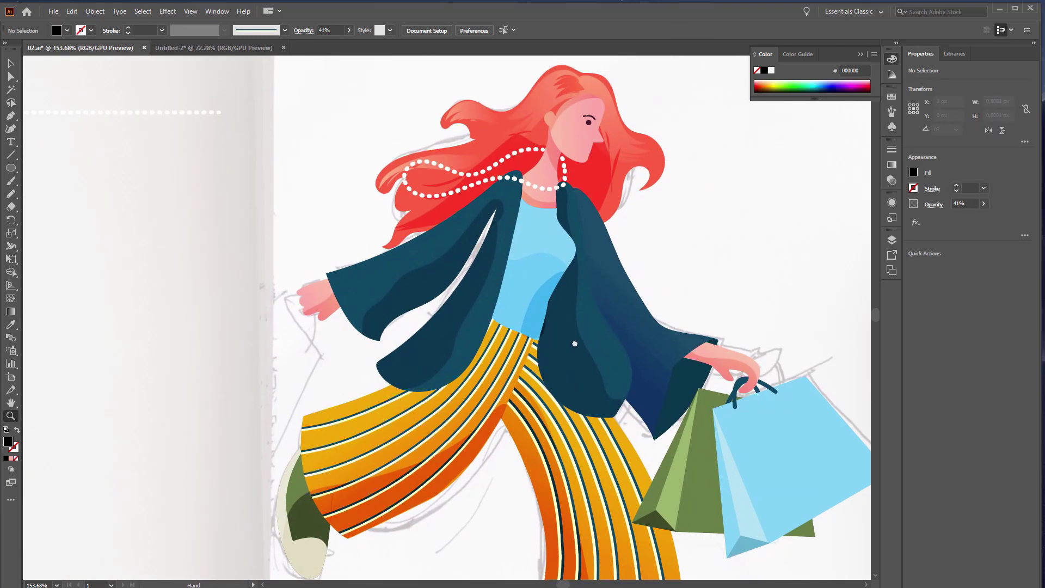
key("v")
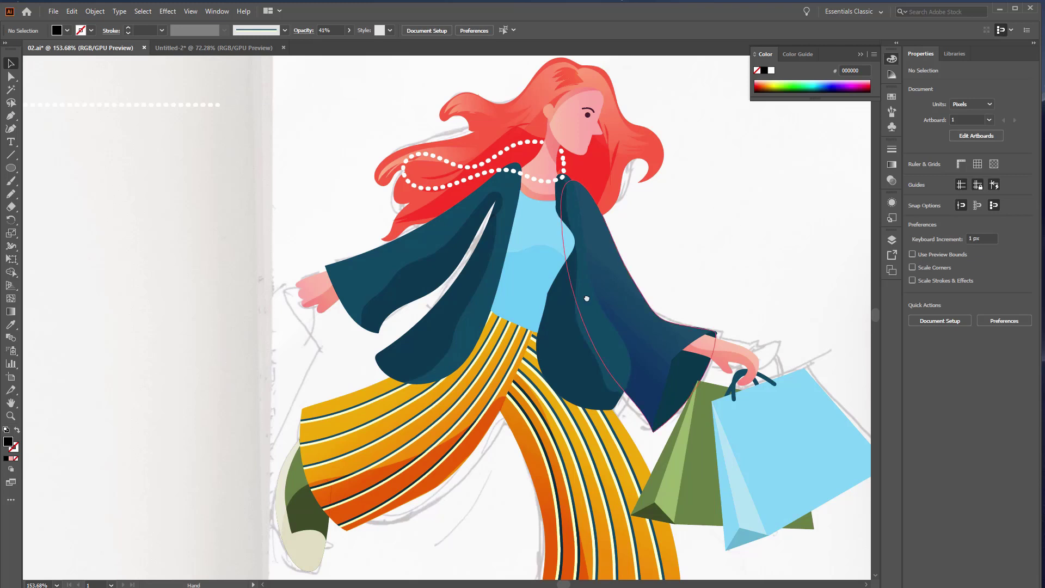
scroll(586, 298, "down", 2)
key("z")
scroll(598, 326, "down", 3)
scroll(619, 347, "up", 3)
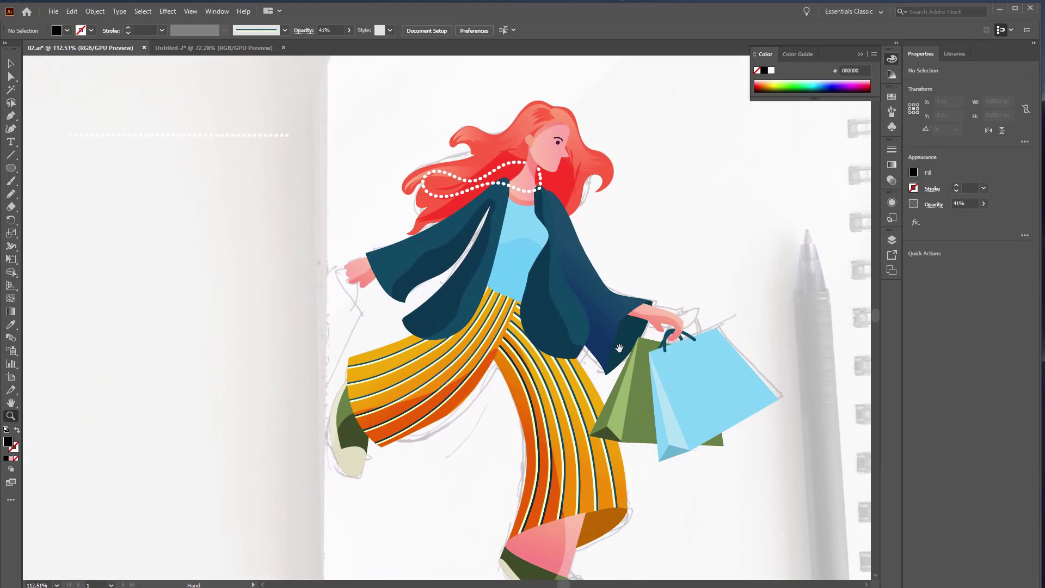
key("v")
mouse_move(619, 348)
left_mouse_down()
mouse_move(578, 204)
mouse_move(518, 432)
left_mouse_up()
key("z")
scroll(566, 367, "down", 1)
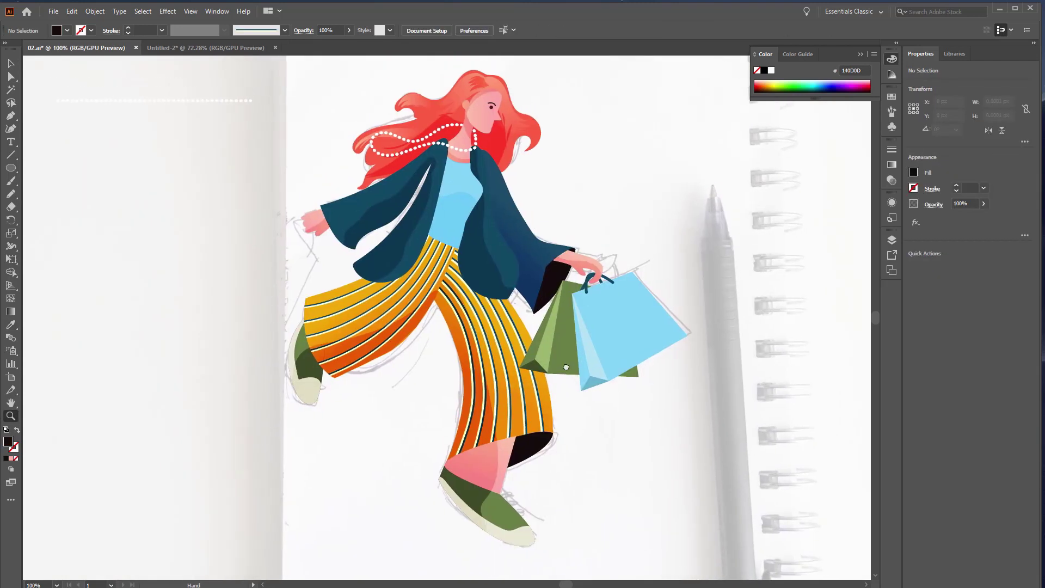
left_click_drag(597, 215, 563, 256)
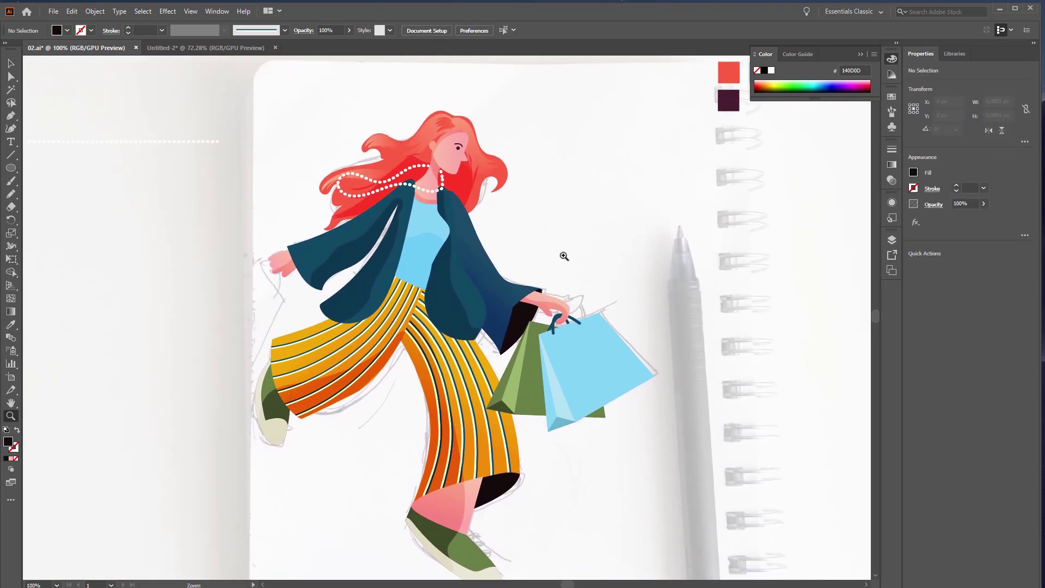
scroll(623, 252, "down", 1)
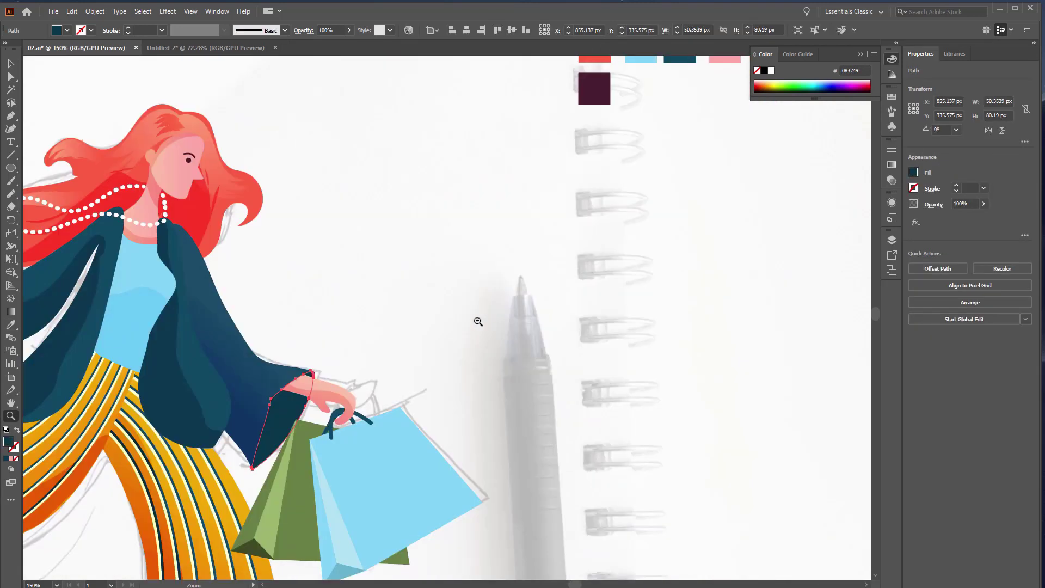
key("v")
scroll(624, 252, "down", 1)
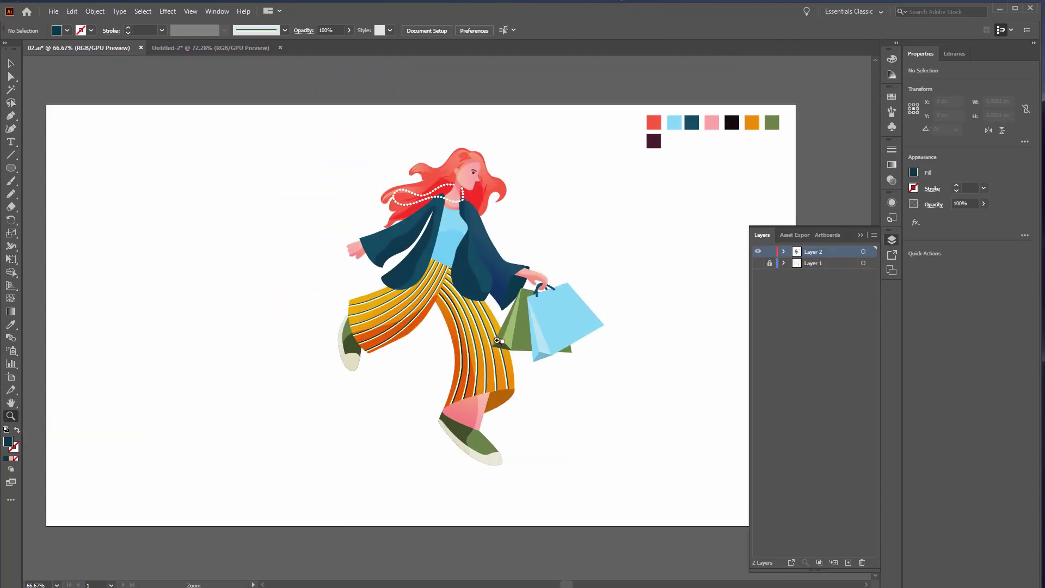
- Draw a lace line across the front shoe with a 5 pt stroke and expand it
left_click(469, 435)
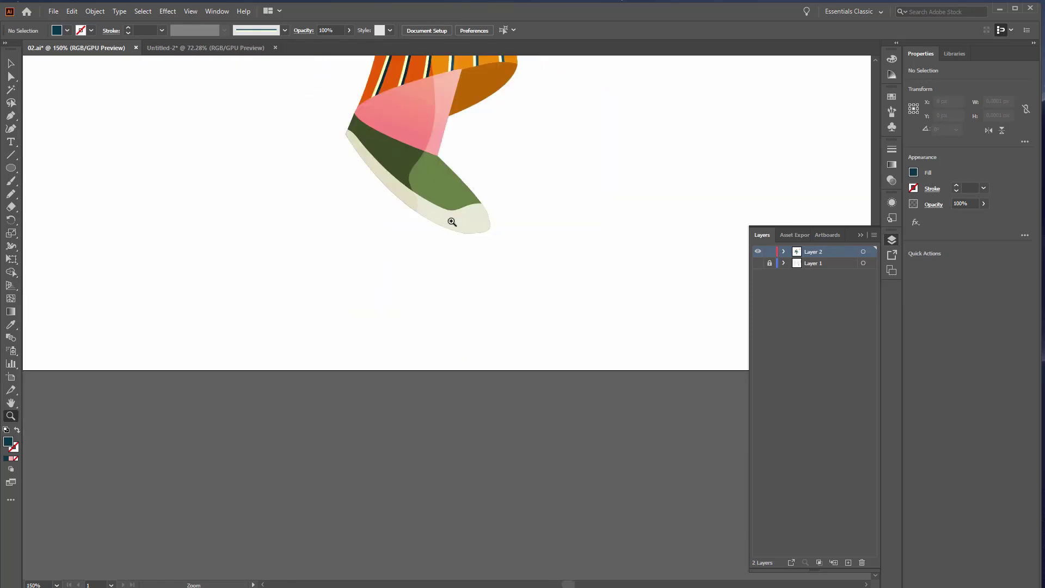
left_click(464, 320)
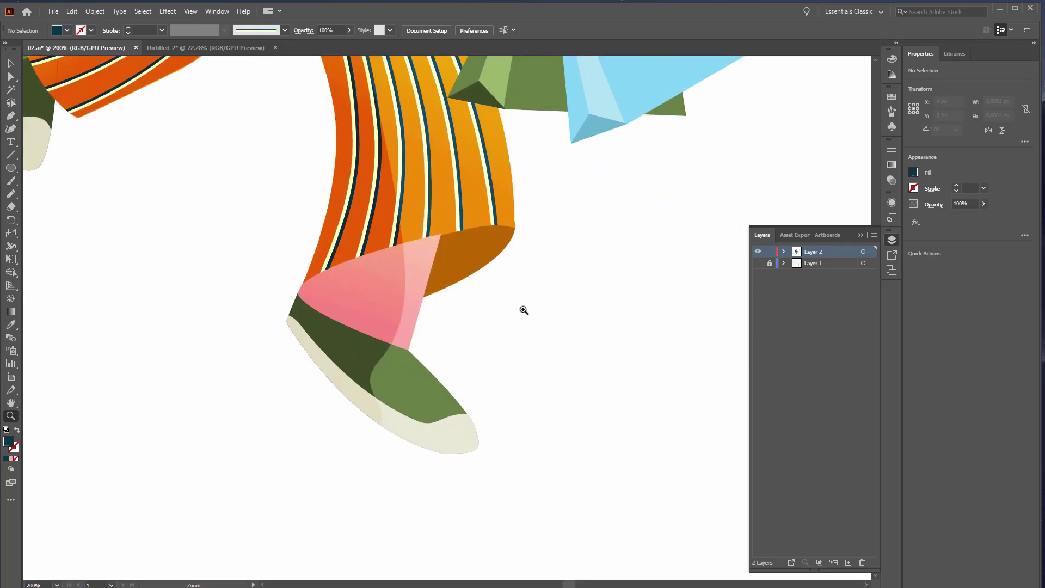
left_click(420, 364)
key("v")
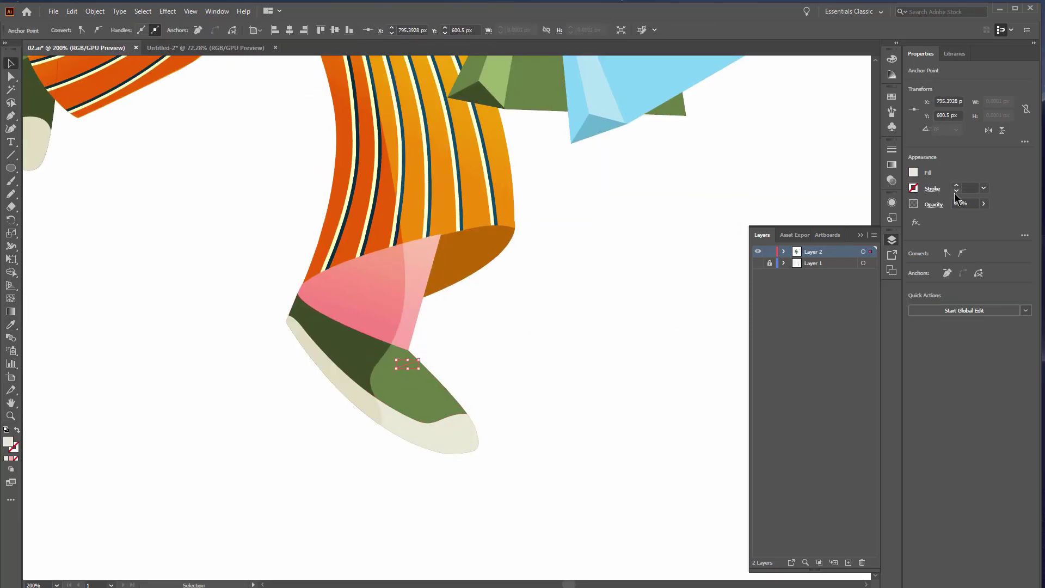
left_click(932, 188)
left_click(419, 362)
left_click(71, 11)
left_click(104, 136)
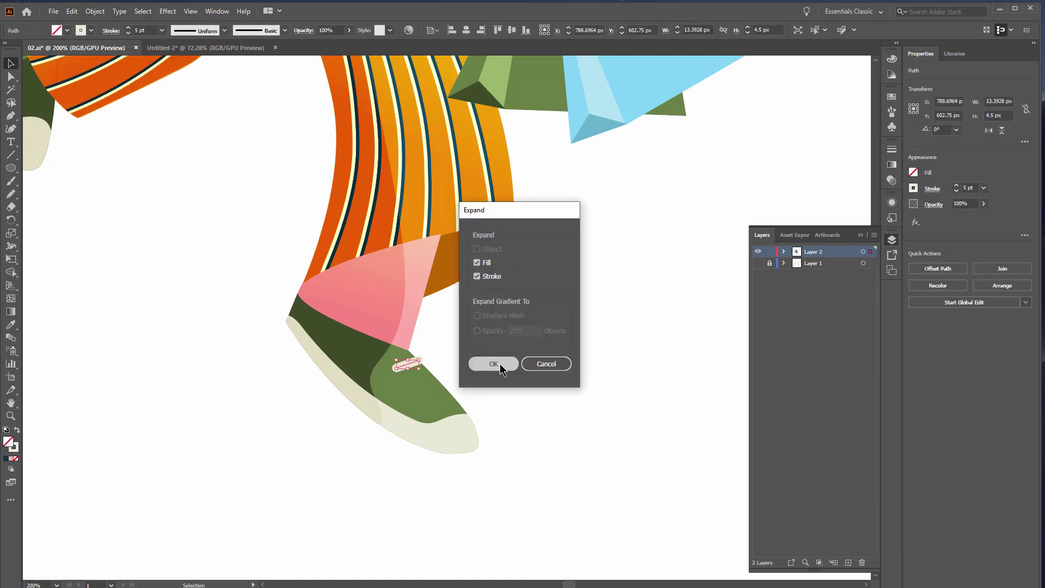
- Select the three cream laces on the front shoe together and copy them
key("Return")
scroll(413, 378, "up", 3)
scroll(588, 328, "up", 2)
scroll(588, 329, "left", 4)
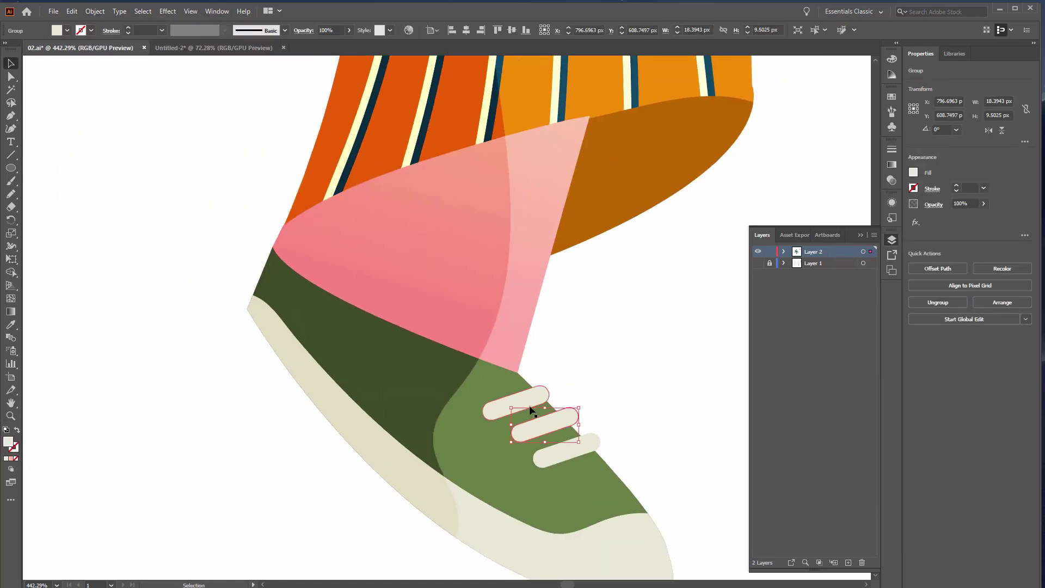
left_click(532, 408)
key("ctrl+shift+a")
left_click(521, 405)
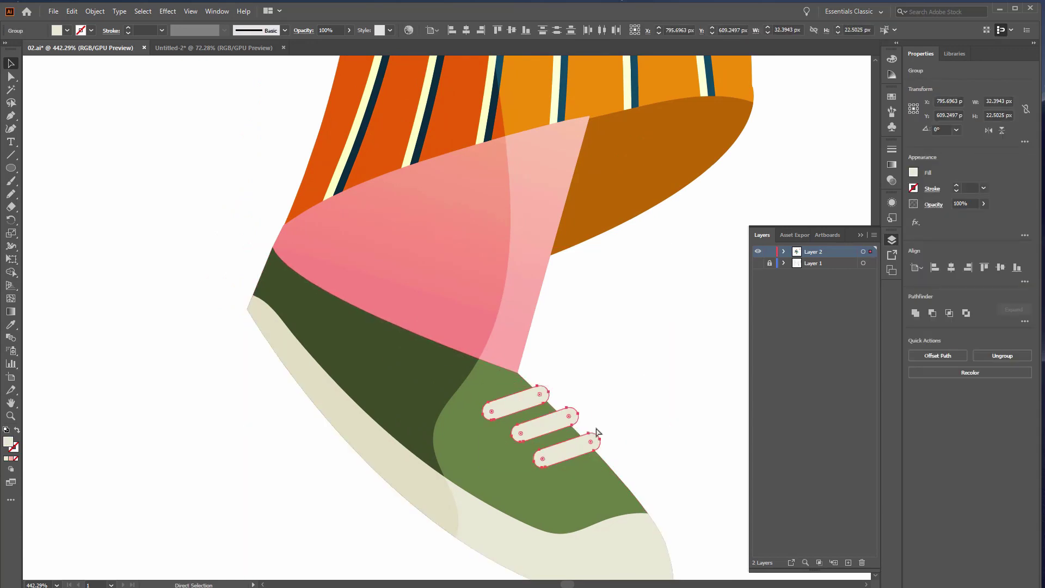
key("ctrl+c")
- Paste the lace copy and position it on the back shoe
key("ctrl+0")
scroll(443, 305, "up", 5)
key("ctrl+v")
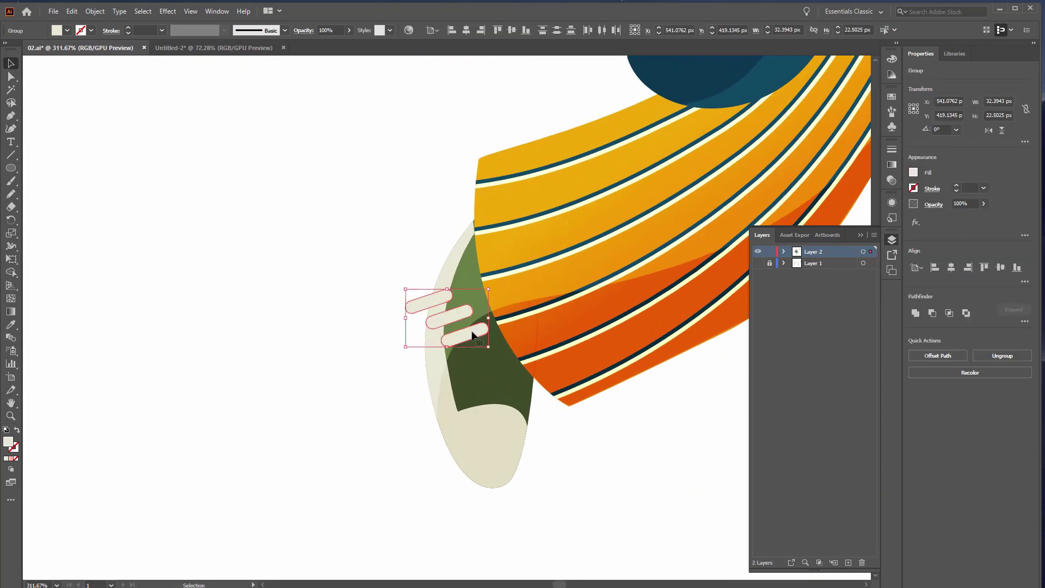
mouse_move(472, 334)
left_mouse_down()
mouse_move(595, 439)
mouse_move(583, 451)
left_mouse_up()
left_click(653, 432)
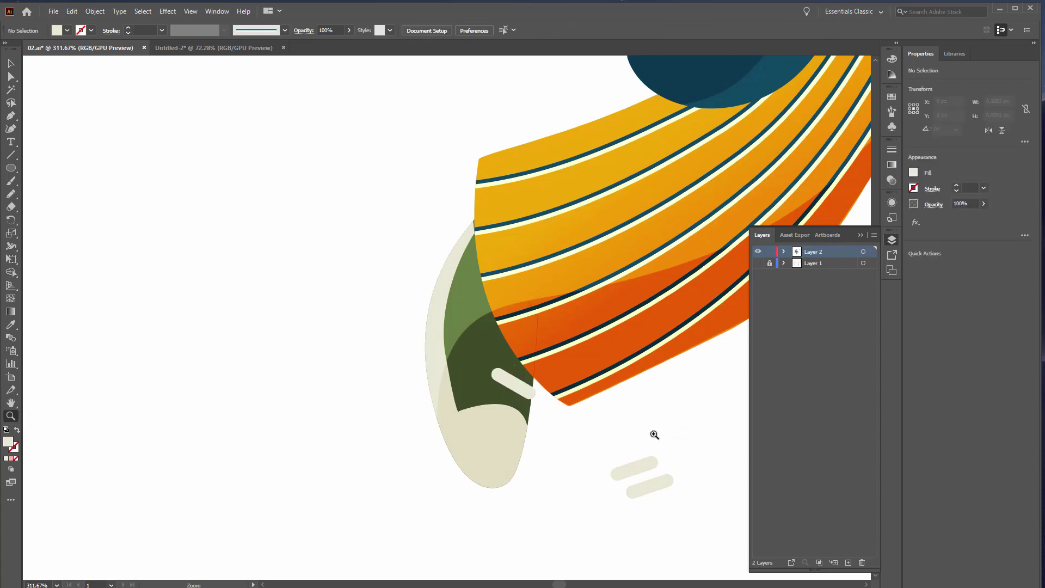
key("z")
left_click_drag(609, 500, 665, 442)
scroll(548, 438, "down", 5)
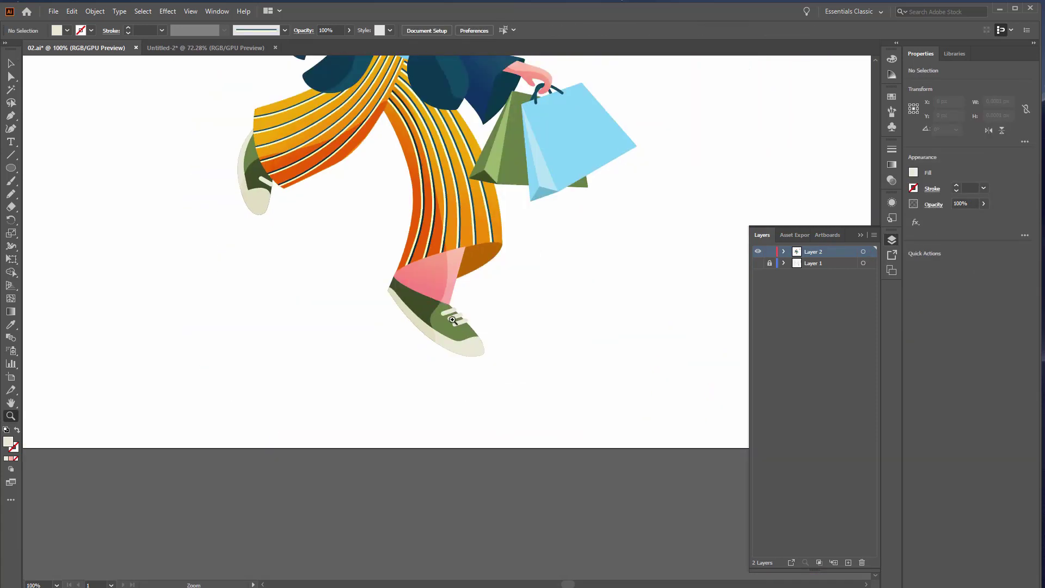
scroll(548, 439, "down", 3)
scroll(661, 376, "up", 2)
- Isolate the blue bag group and draw a dark-filled freehand loop over its corner
scroll(661, 376, "up", 2)
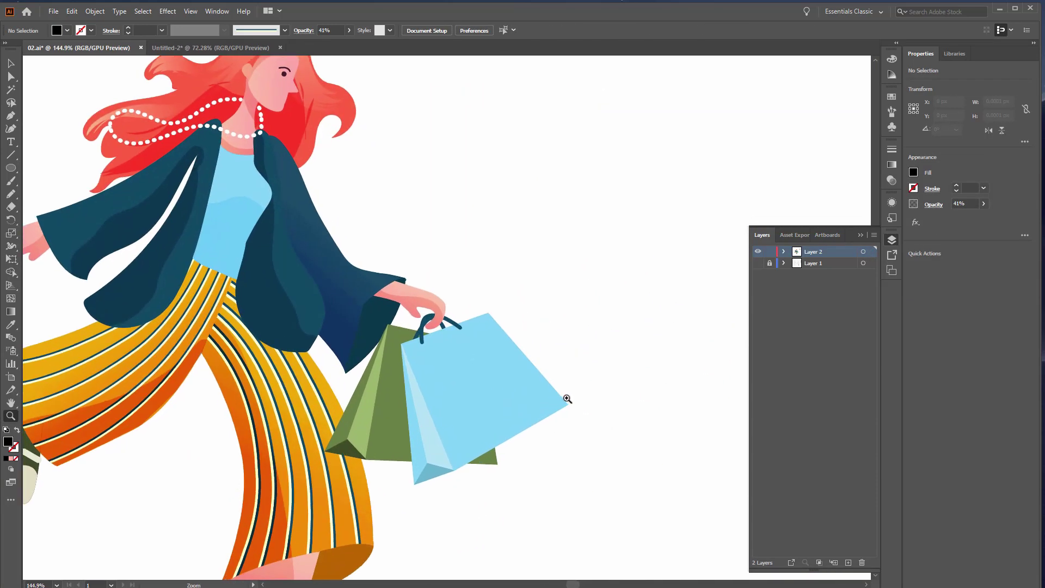
key("v")
left_click(491, 381)
double_click(492, 381)
key("n")
left_click_drag(565, 432, 526, 304)
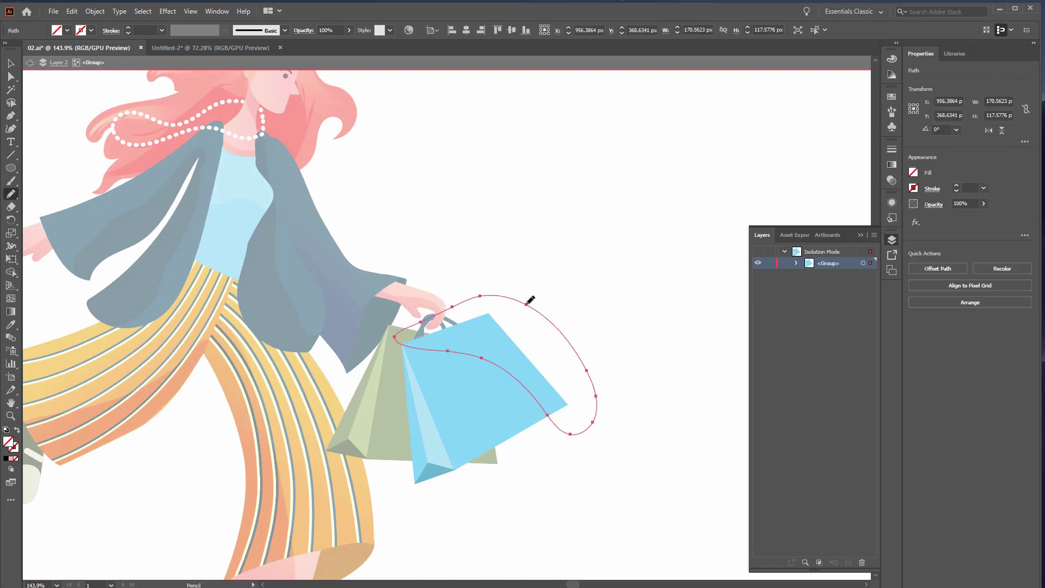
key("i")
left_click(433, 321)
key("v")
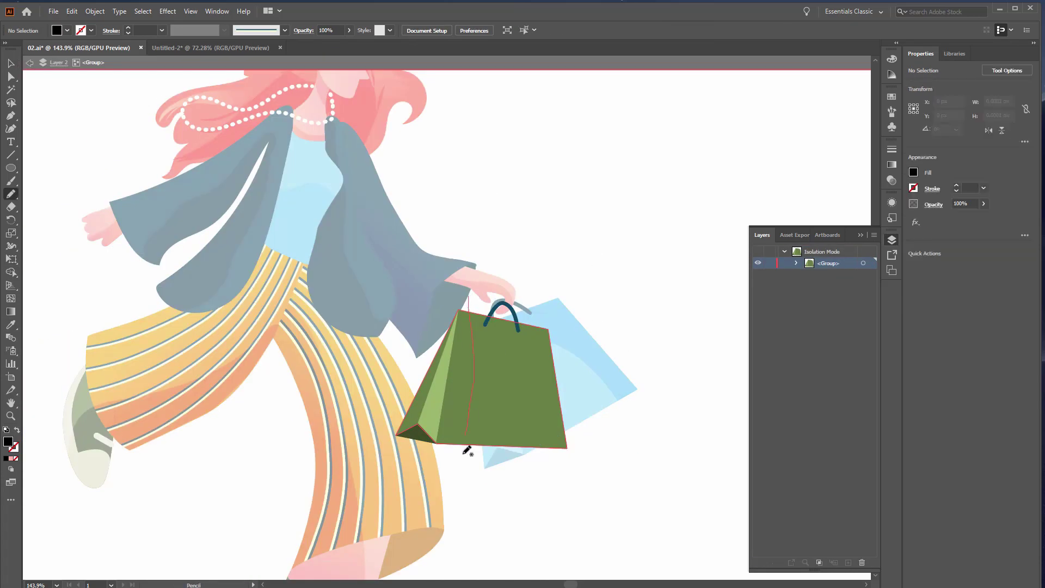
- Trim the shading loop with Shape Builder so only the part inside the bag remains
left_click_drag(467, 450, 479, 295)
key("v")
left_click(512, 381, "shift")
key("shift+m")
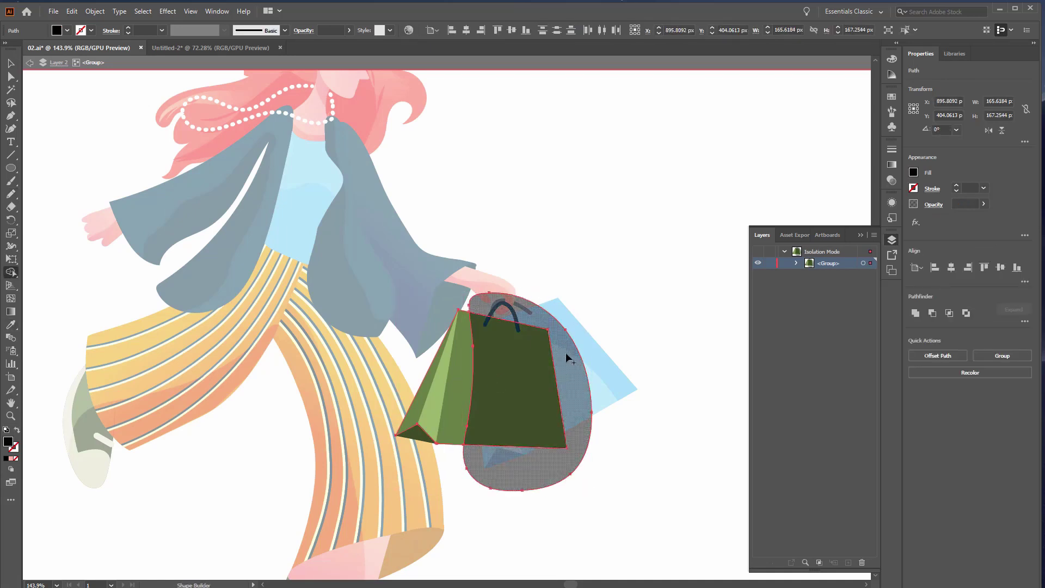
left_click(568, 358)
key("v")
left_click(616, 314)
- Exit isolation, draw a red heart and move it onto the blue bag
key("Escape")
scroll(601, 263, "down", 2)
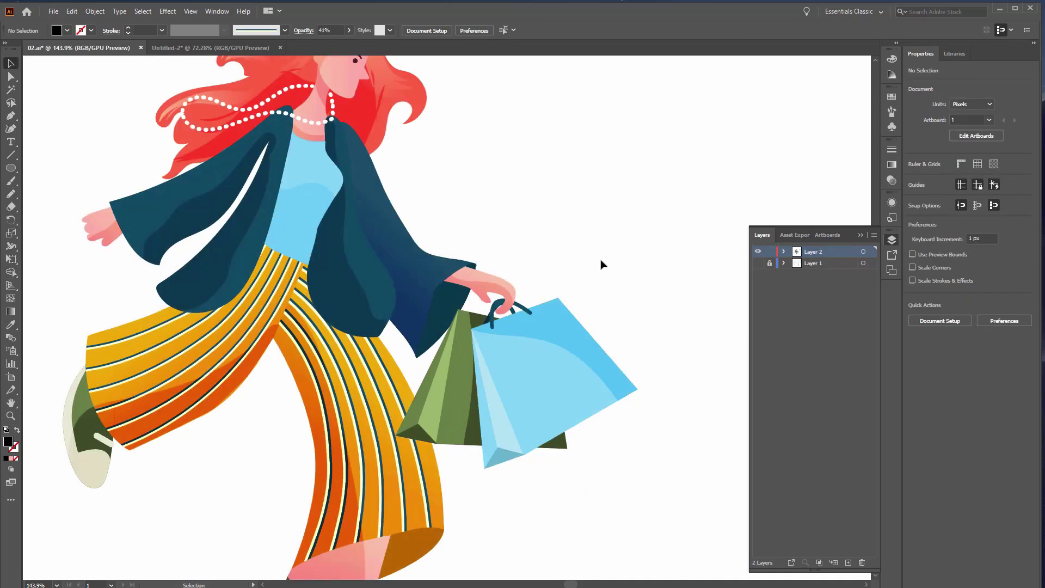
scroll(564, 350, "down", 1)
scroll(695, 387, "up", 2)
scroll(549, 320, "up", 1)
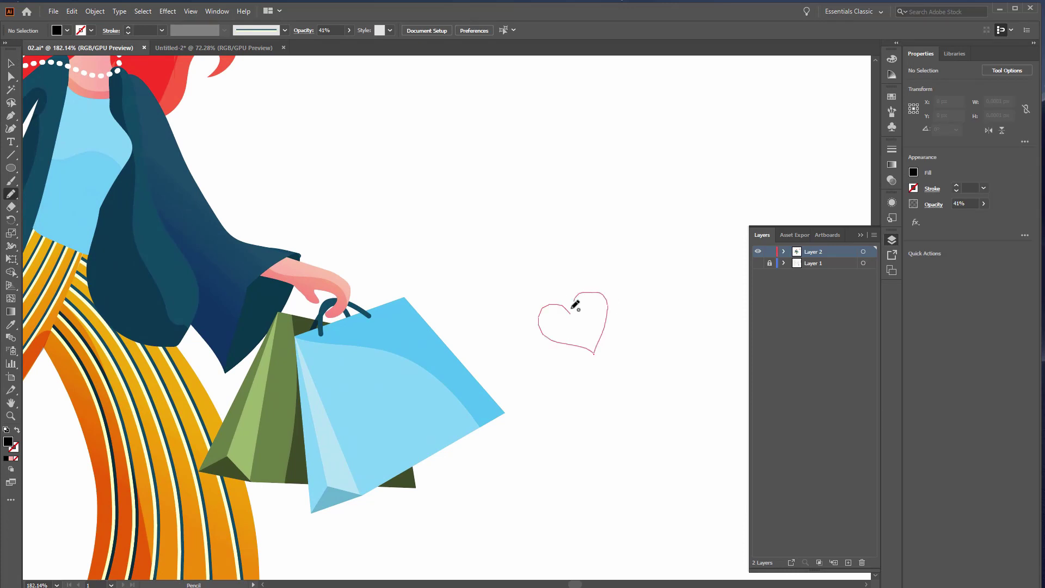
left_click_drag(574, 305, 570, 312)
key("ctrl+1")
left_click_drag(482, 425, 475, 425)
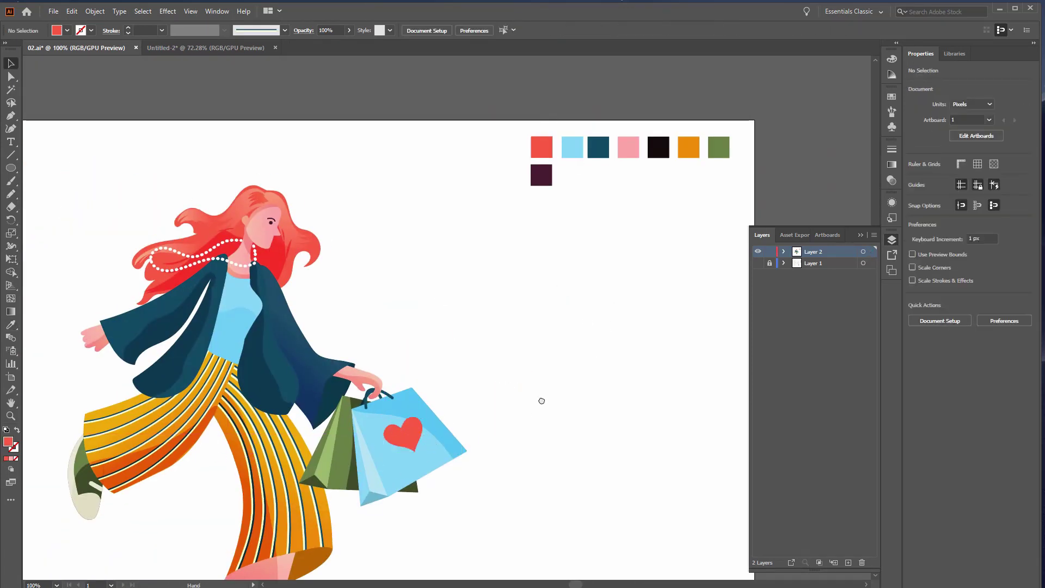
- Adjust the heart's anchor points, then zoom out and recentre the artwork
scroll(541, 400, "up", 4)
double_click(560, 368)
key("Escape")
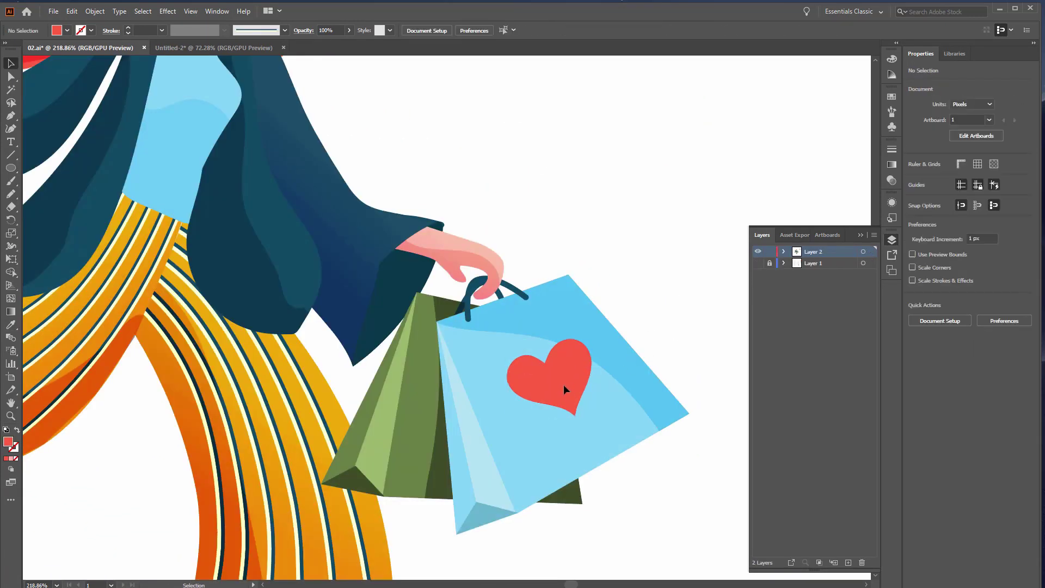
key("a")
left_click(564, 389)
scroll(557, 392, "up", 4)
key("v")
scroll(534, 375, "down", 4)
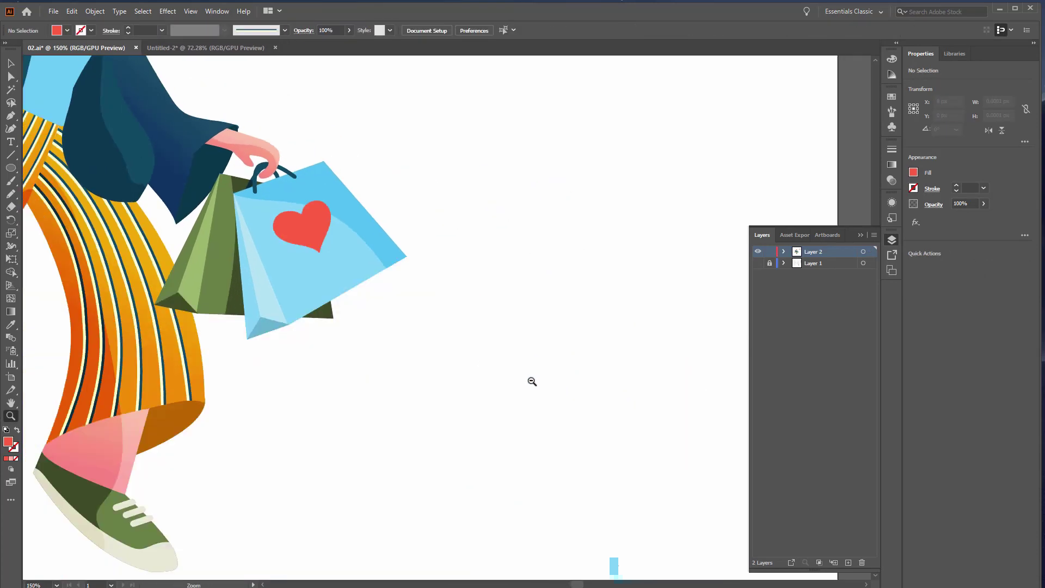
scroll(618, 324, "down", 3)
left_click(644, 338)
left_click_drag(630, 332, 594, 306)
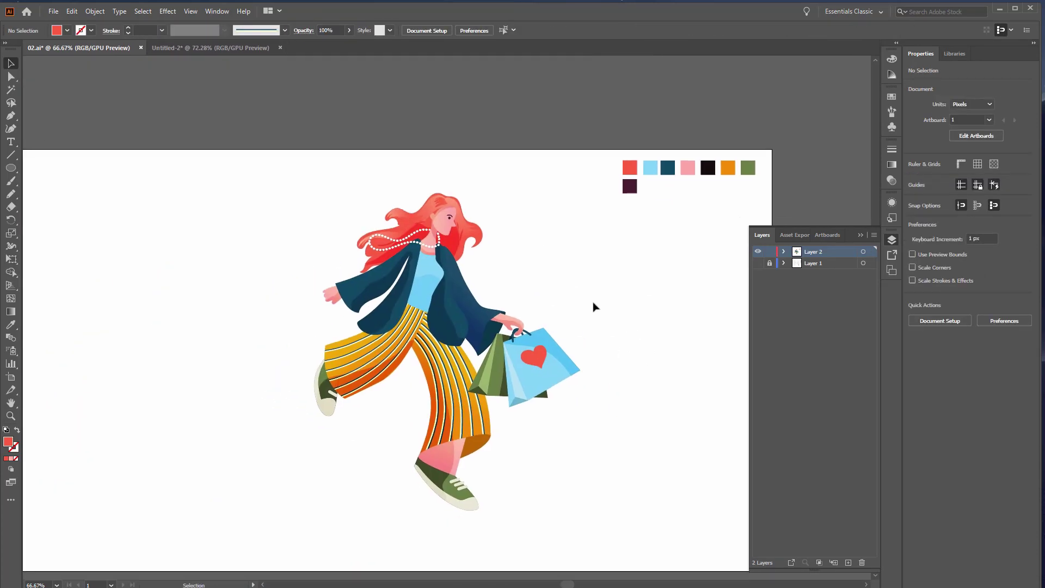
- Delete the colour swatches and add a rotated, grouped duplicate of the bags beside the back hand
left_click_drag(604, 145, 797, 189)
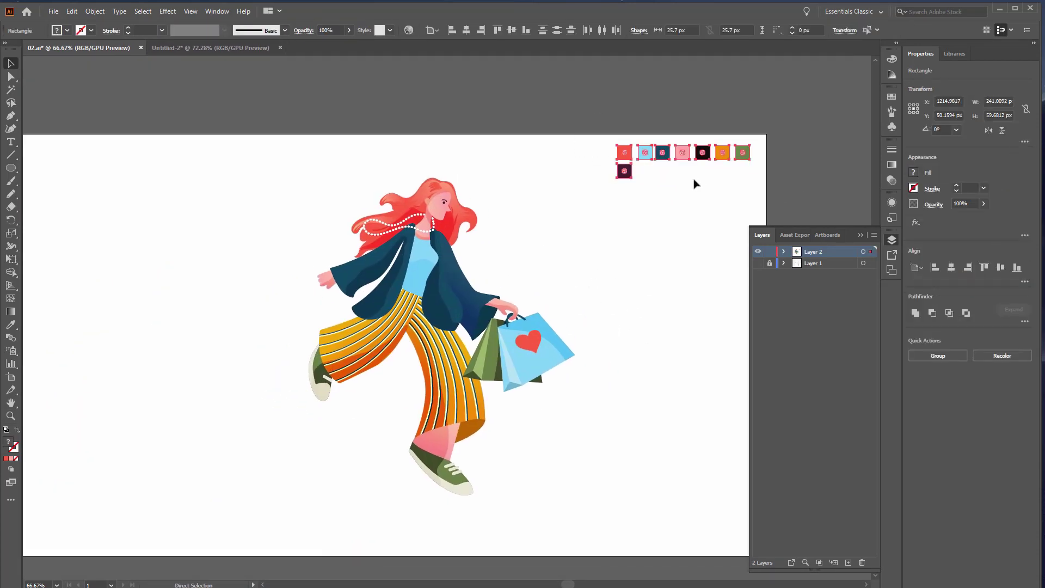
key("Delete")
left_click_drag(582, 303, 633, 336)
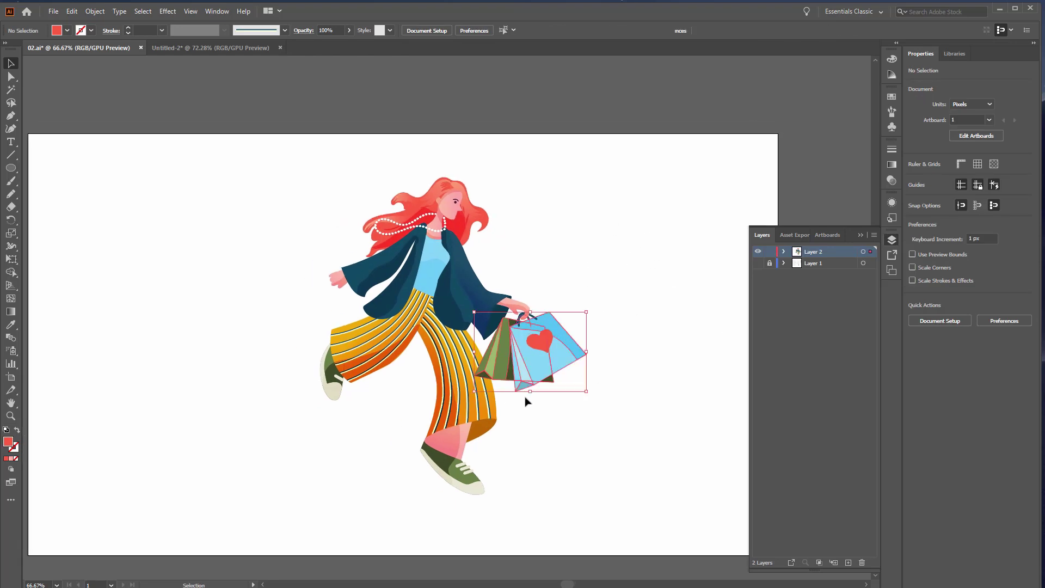
left_click_drag(533, 360, 234, 321)
left_click_drag(291, 273, 283, 293)
mouse_move(246, 328)
left_mouse_down()
mouse_move(316, 315)
mouse_move(454, 240)
left_mouse_up()
key("ctrl+g")
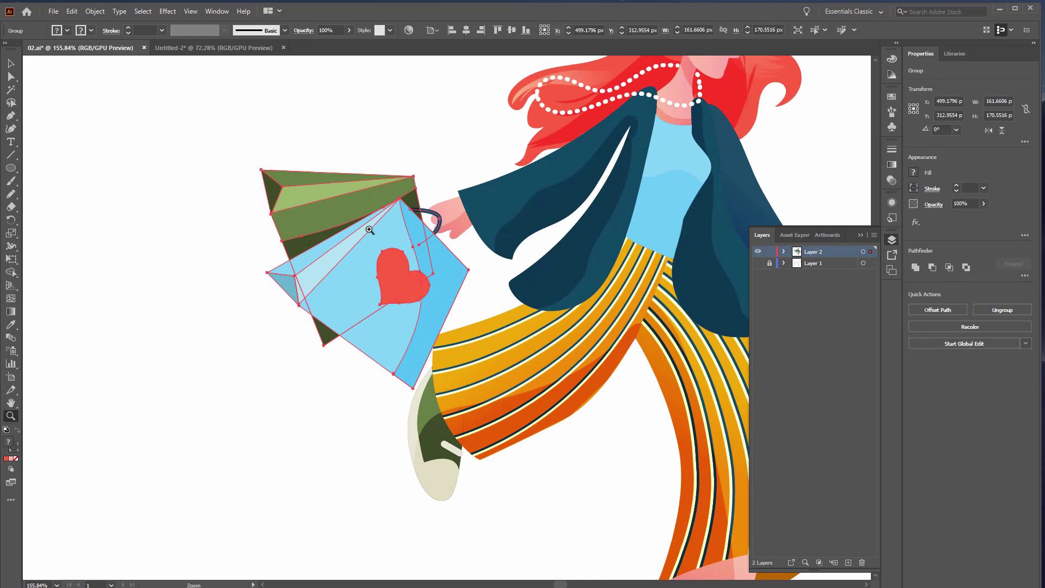
- Change the new bag group's stacking order and nudge it into place
right_click(483, 264)
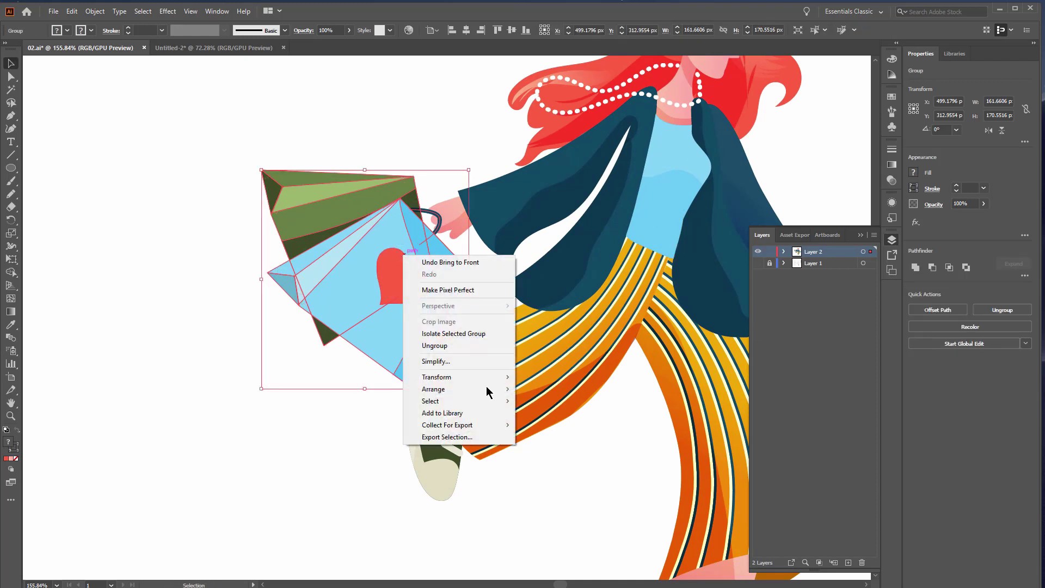
left_click(579, 426)
left_click_drag(406, 307, 412, 303)
left_click(273, 369)
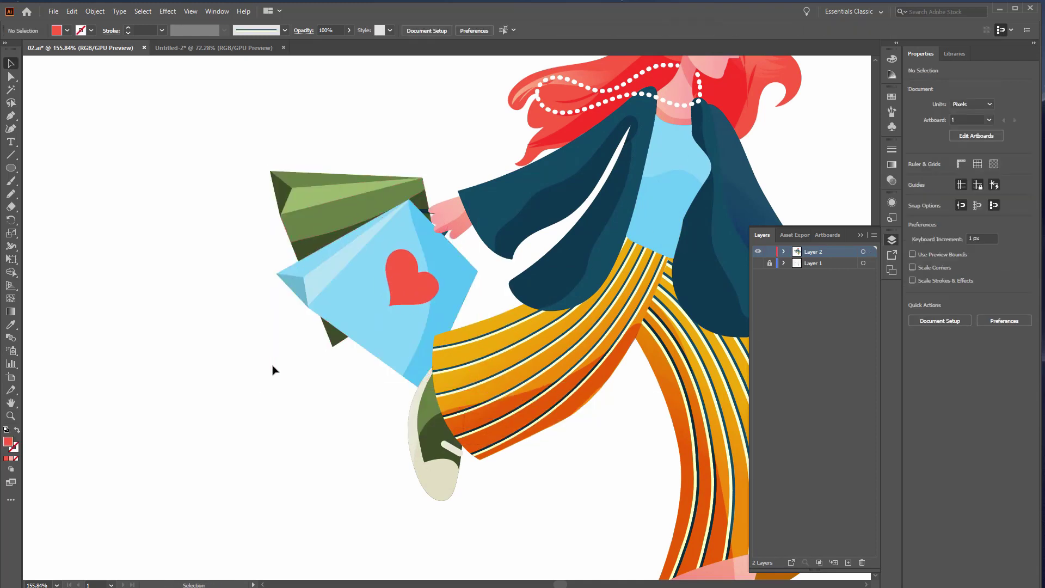
- Inside the isolated left bag group, make the bag front red with the Eyedropper
double_click(381, 305)
scroll(515, 318, "up", 5)
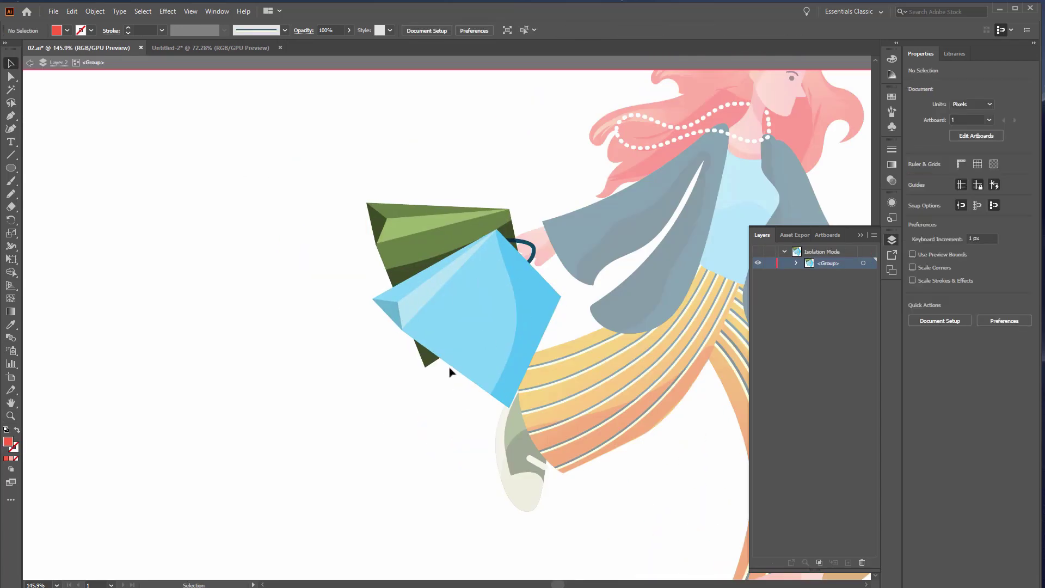
left_click(490, 321)
scroll(524, 256, "right", 5)
key("i")
left_click(604, 192)
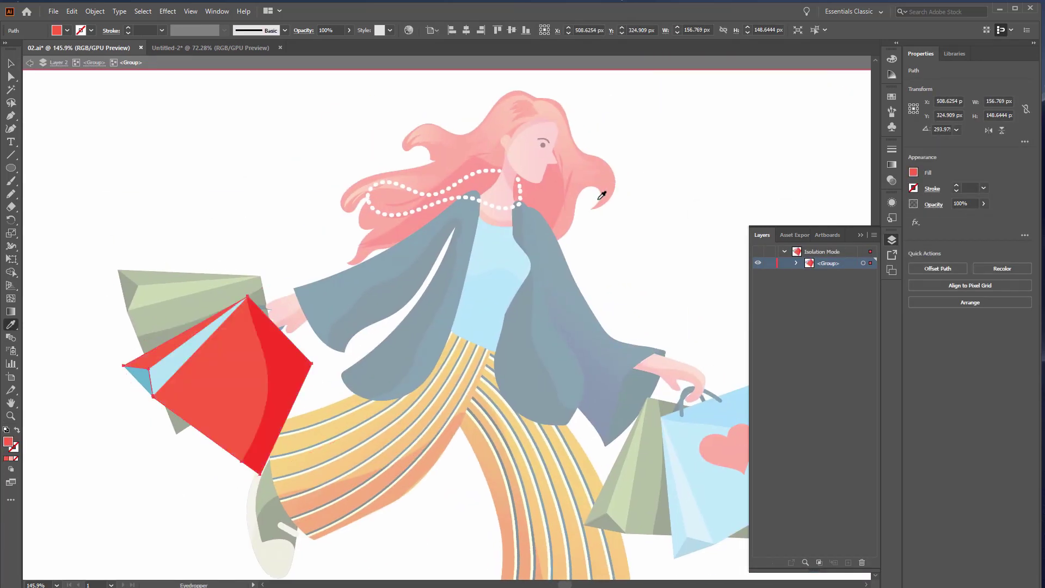
key("ctrl+0")
- Draw darker shading over the red bag and give its small side triangle a darker red
scroll(468, 294, "up", 5)
key("ctrl+shift+a")
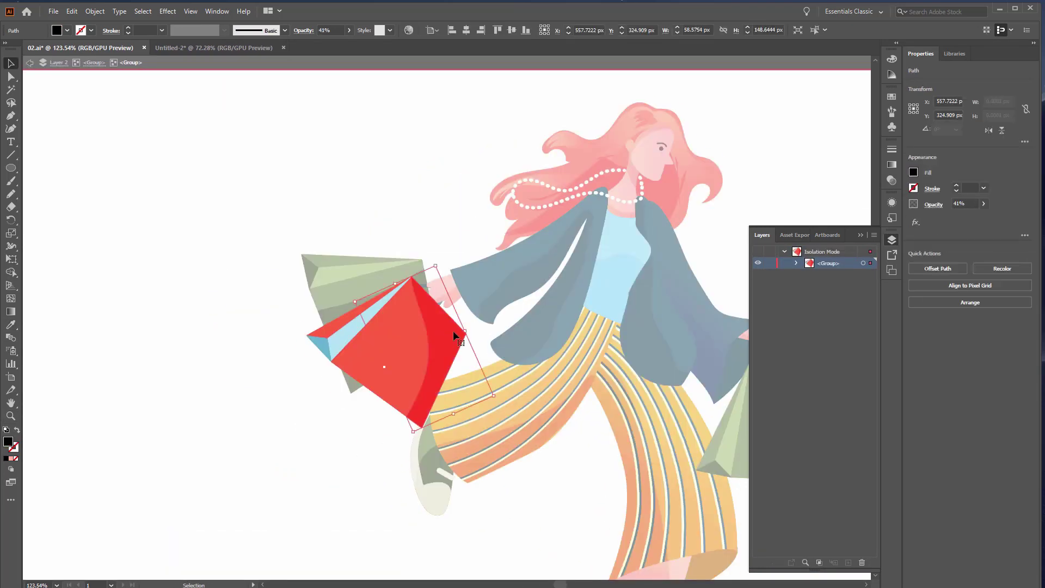
key("n")
left_click_drag(462, 280, 463, 283)
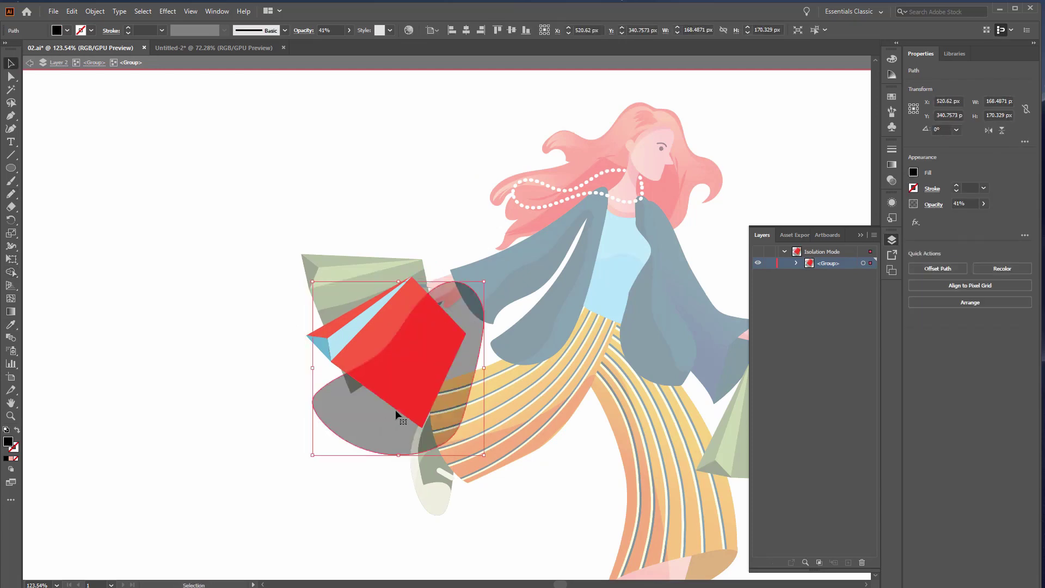
left_click(320, 348)
key("i")
left_click(402, 339)
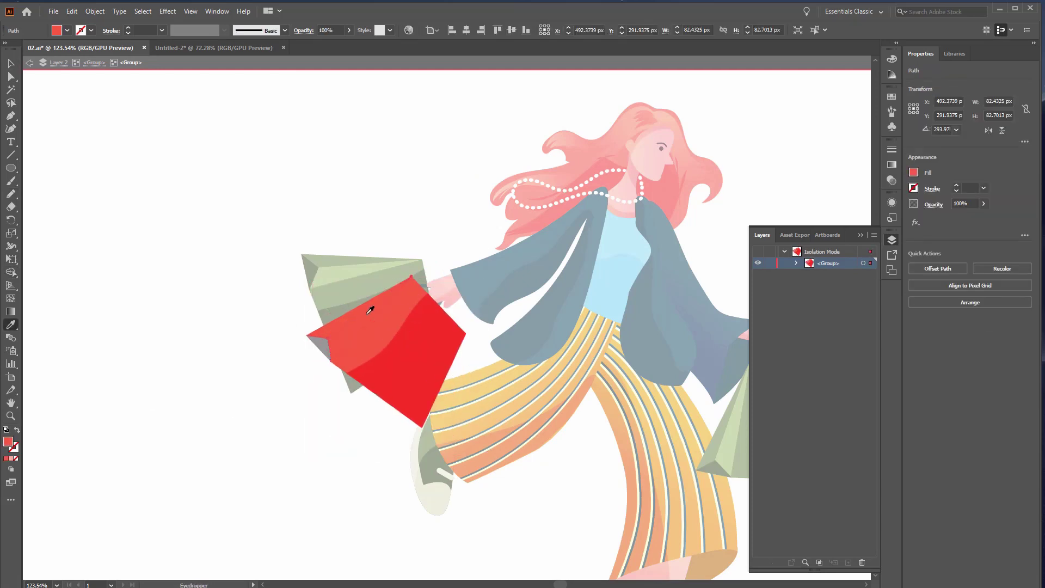
key("v")
double_click(322, 349)
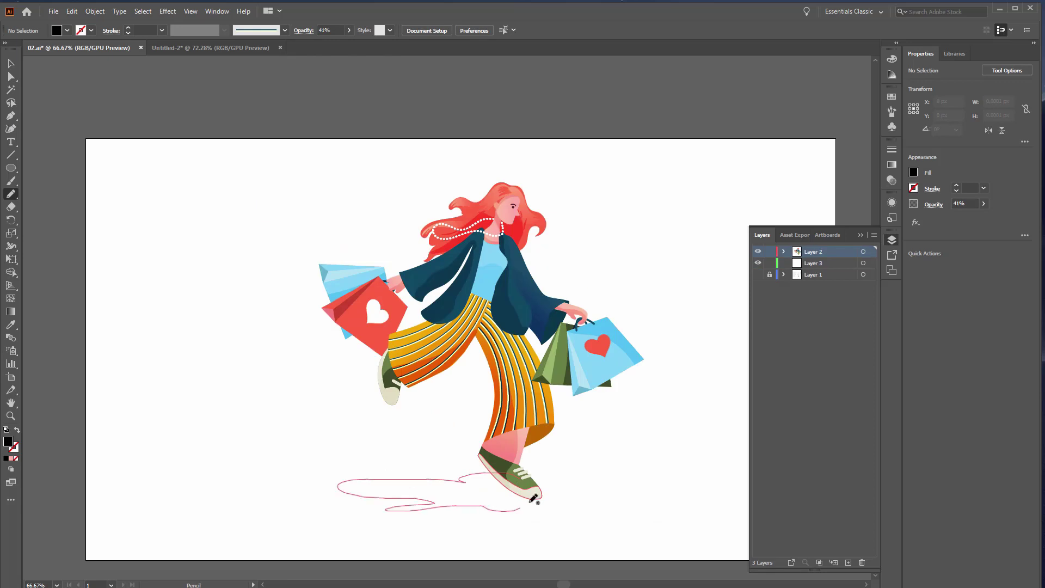
- Position the grey ground shadow beneath the woman's feet
left_click(518, 481)
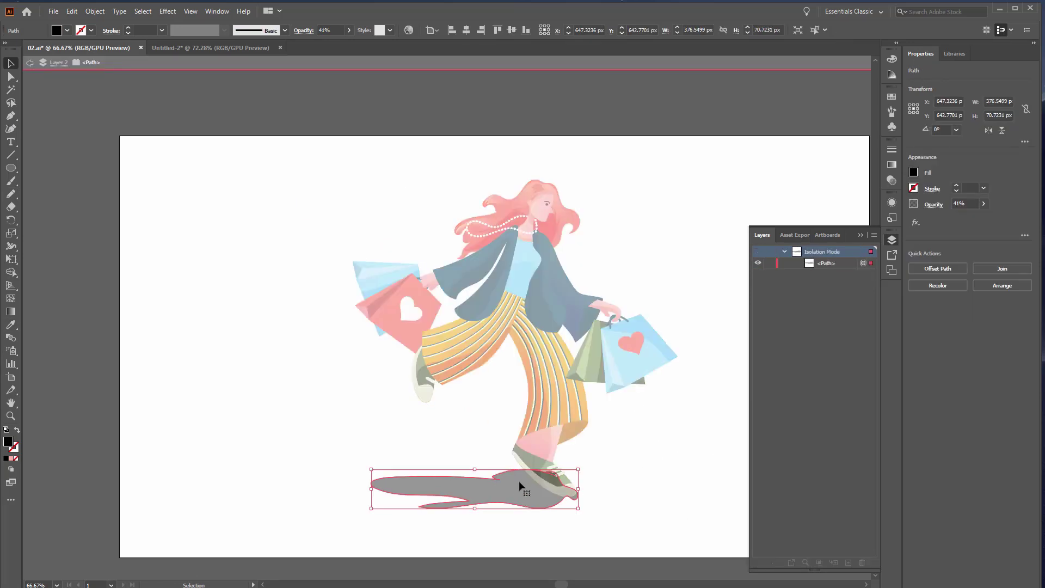
right_click(516, 493)
key("Escape")
left_click(542, 521)
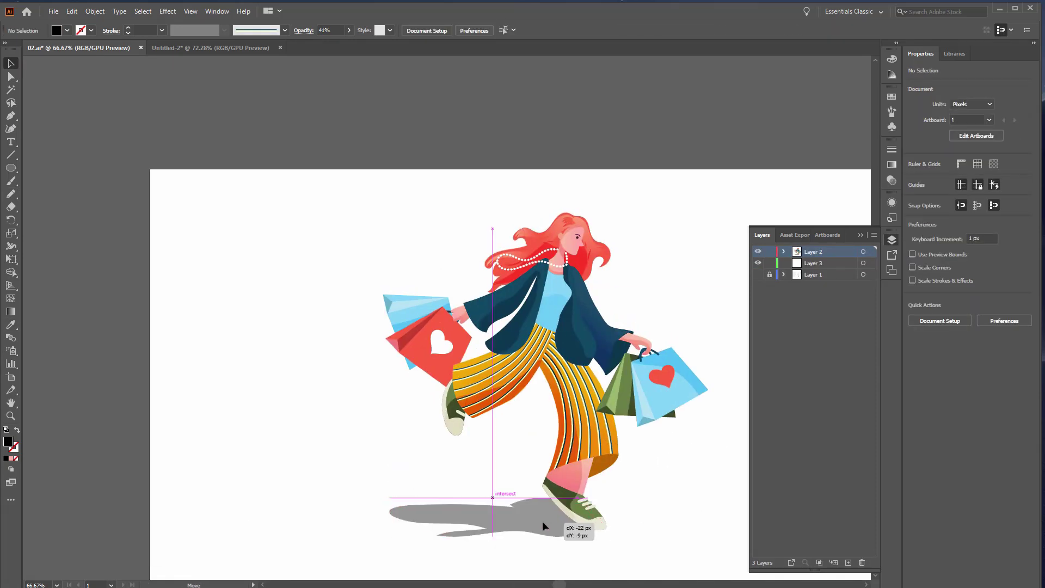
left_click_drag(647, 498, 589, 463)
- On Layer 3, draw a rectangle covering the whole artboard
left_click(813, 263)
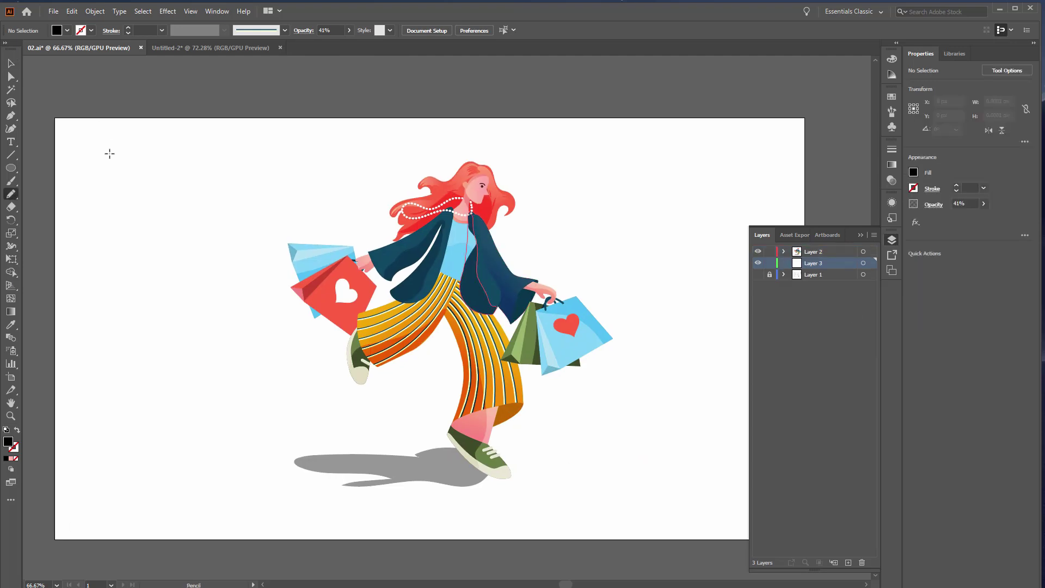
key("m")
left_click_drag(54, 115, 801, 540)
key("v")
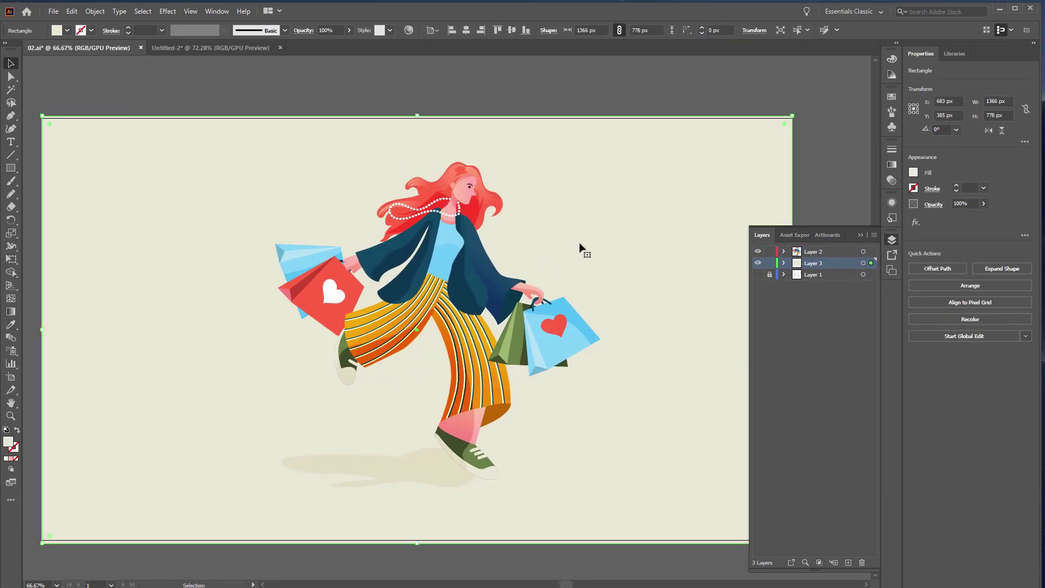
- Change the background rectangle's fill to off-white in the Color Picker
double_click(8, 441)
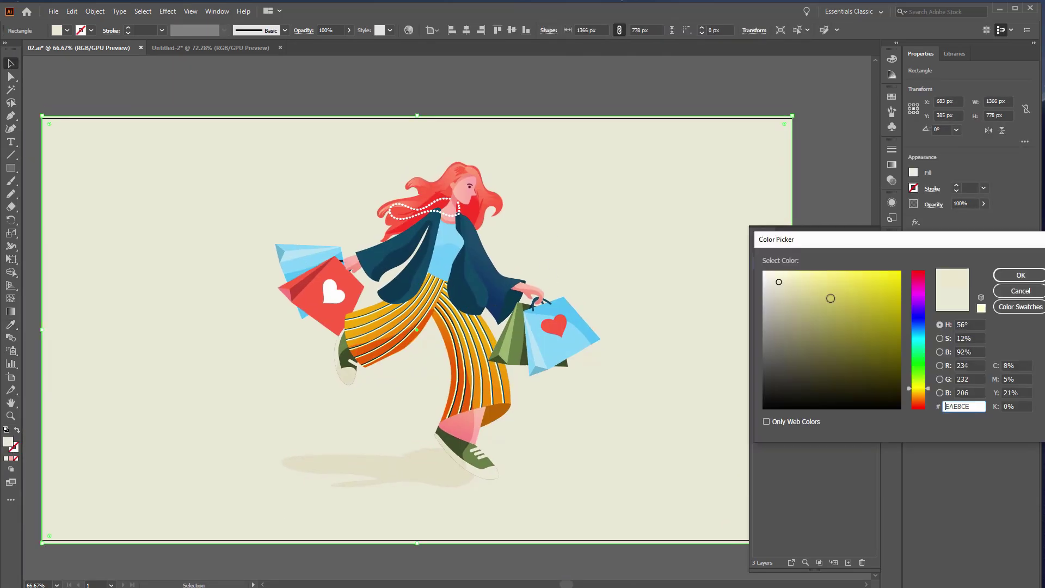
left_click_drag(918, 389, 920, 330)
left_click(1008, 276)
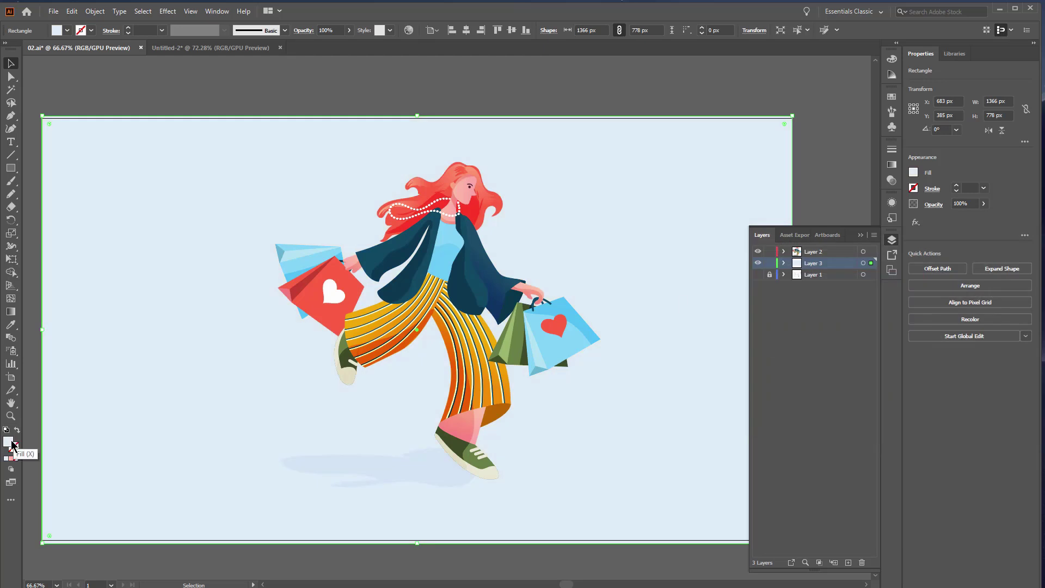
left_click(1018, 275)
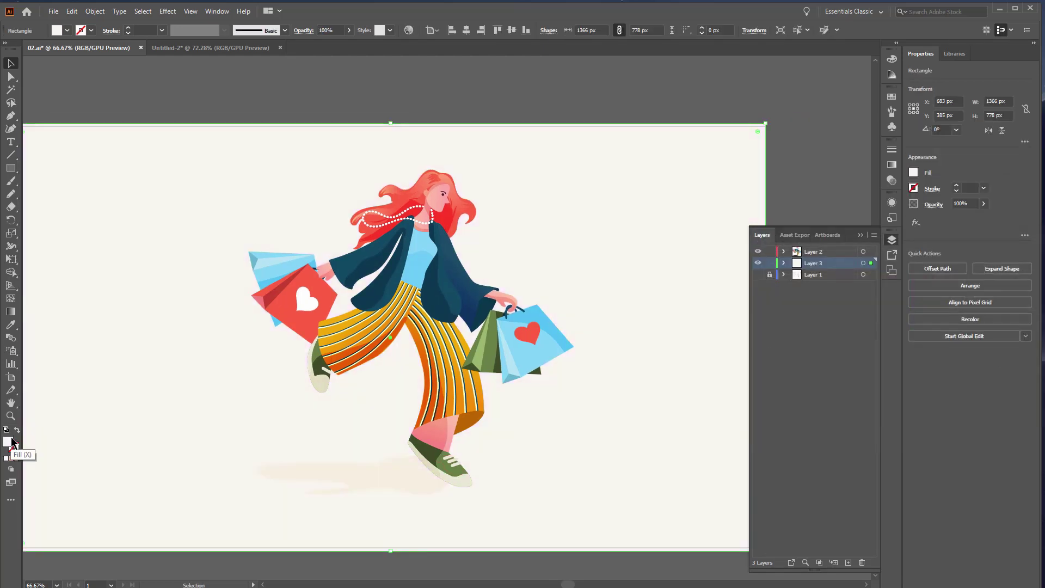
- Draw light-grey cloud outlines and a wisp behind the woman, then refine their anchor points
key("Return")
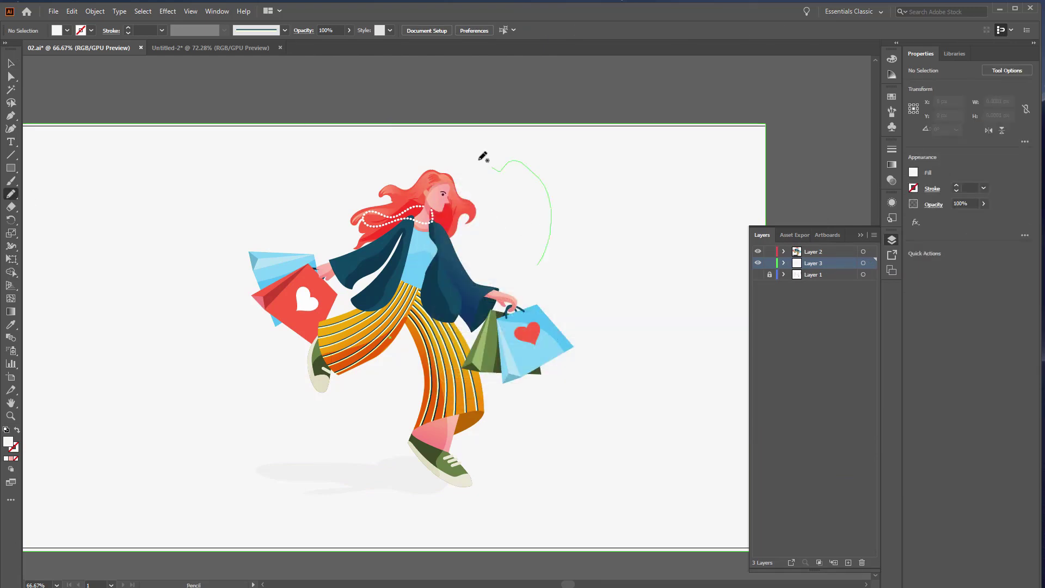
left_click_drag(512, 302, 509, 300)
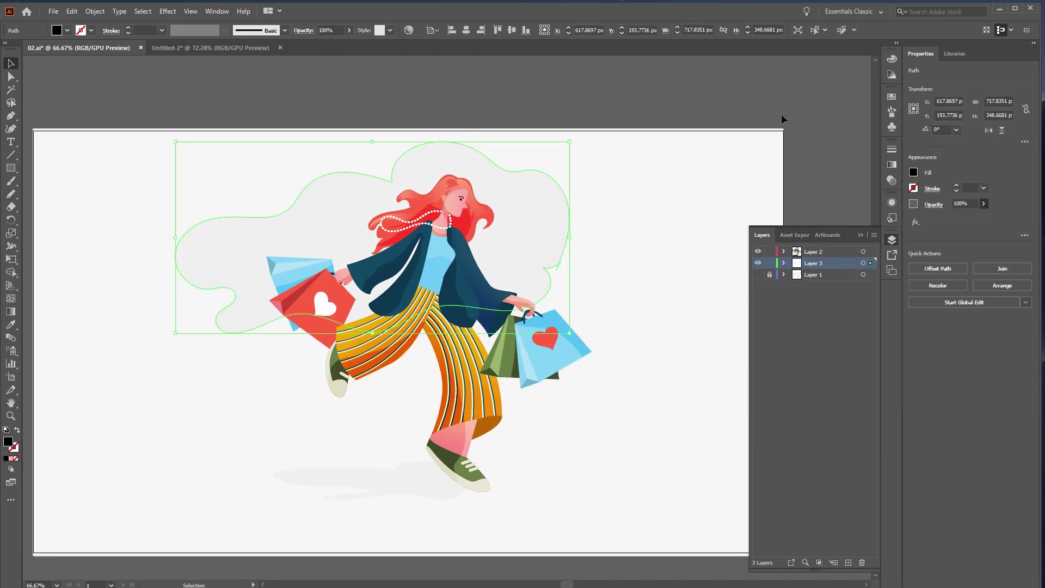
double_click(10, 446)
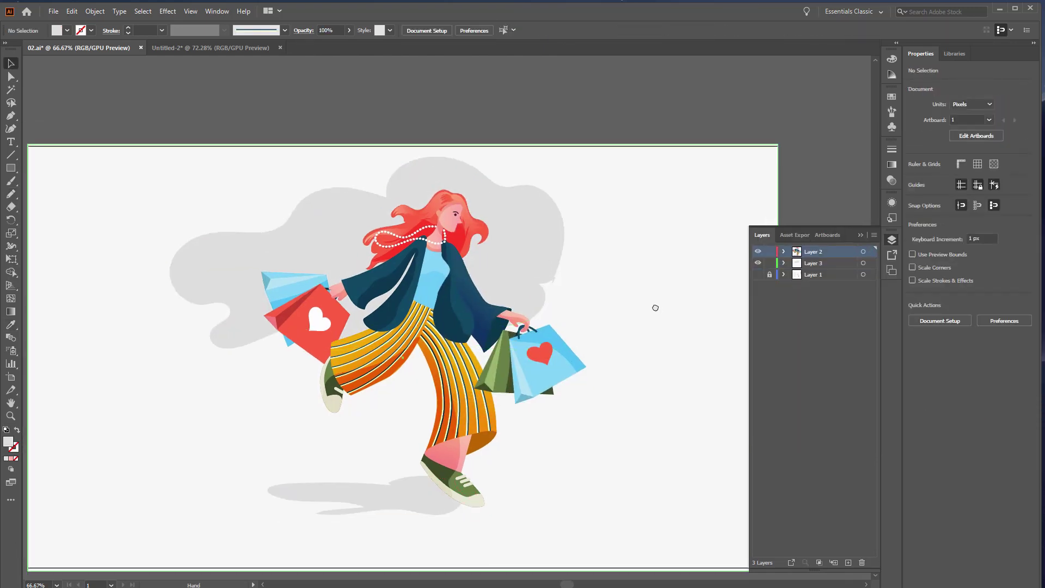
left_click_drag(283, 370, 288, 359)
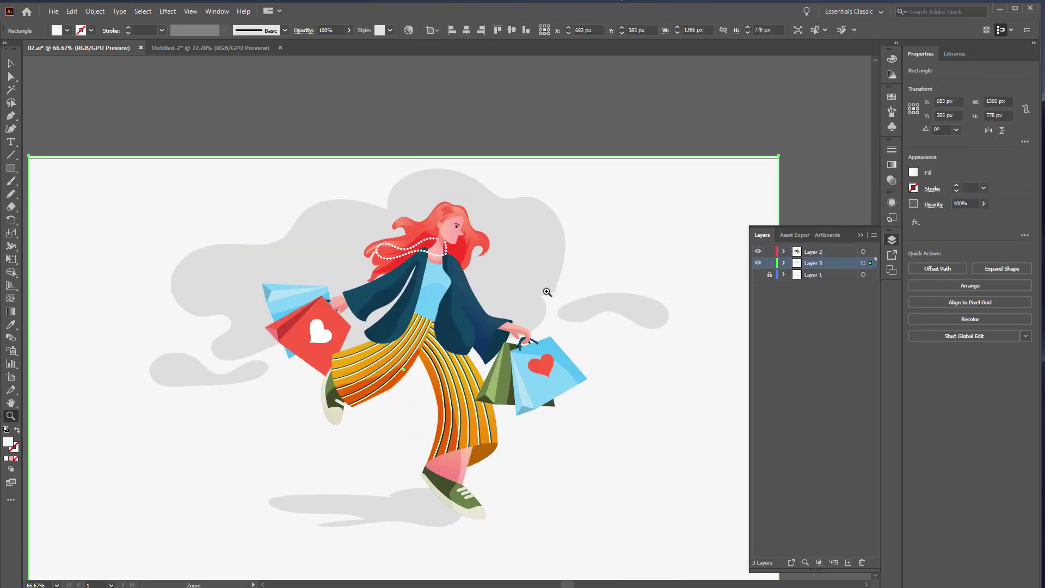
left_click_drag(547, 292, 595, 361)
key("a")
left_click(595, 342)
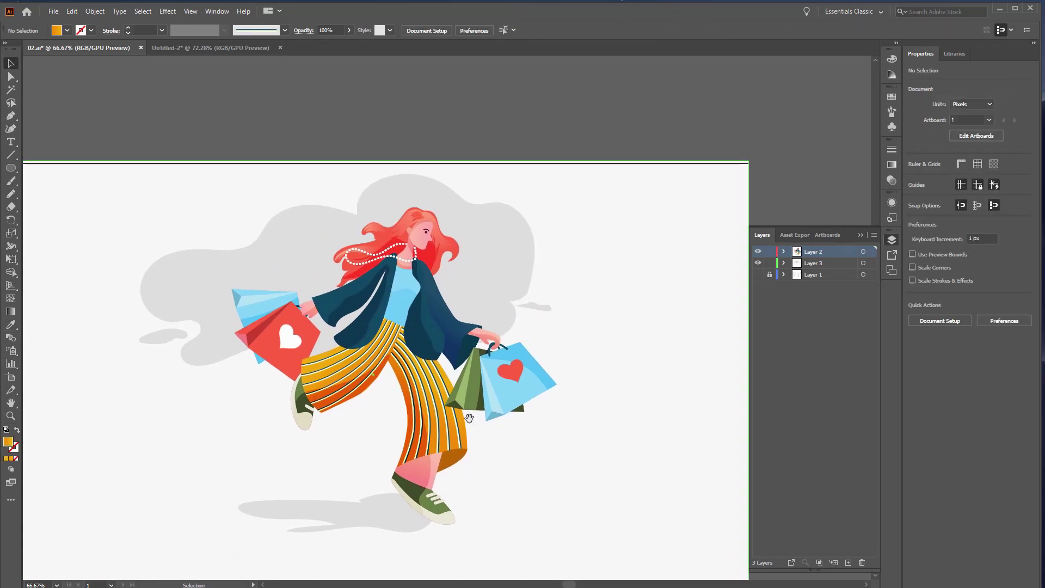
- Position the ground shadow beneath the woman's front shoe, touching up its anchor points
left_click_drag(470, 418, 518, 396)
left_click_drag(434, 502, 457, 521)
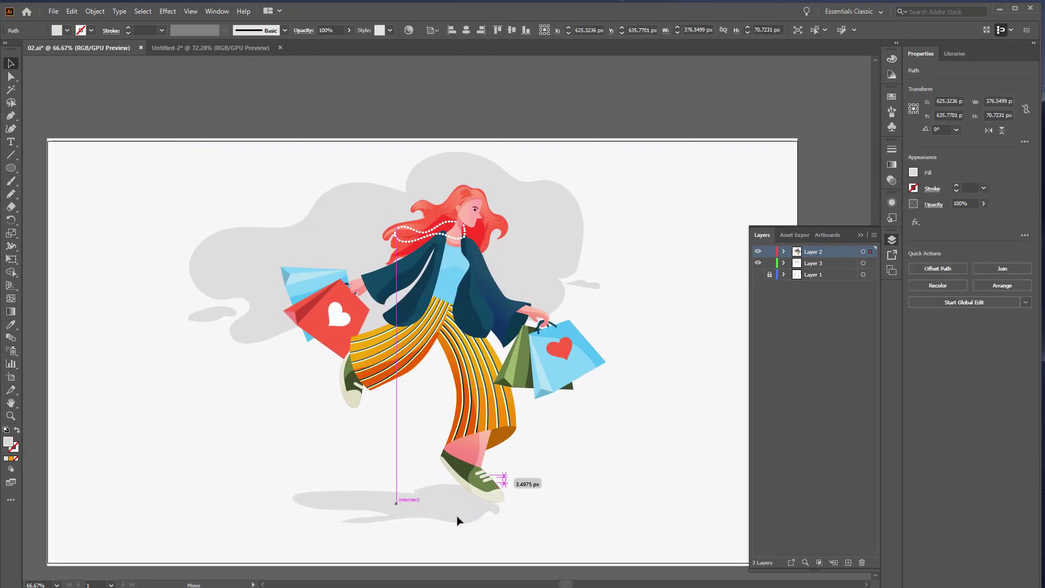
key("a")
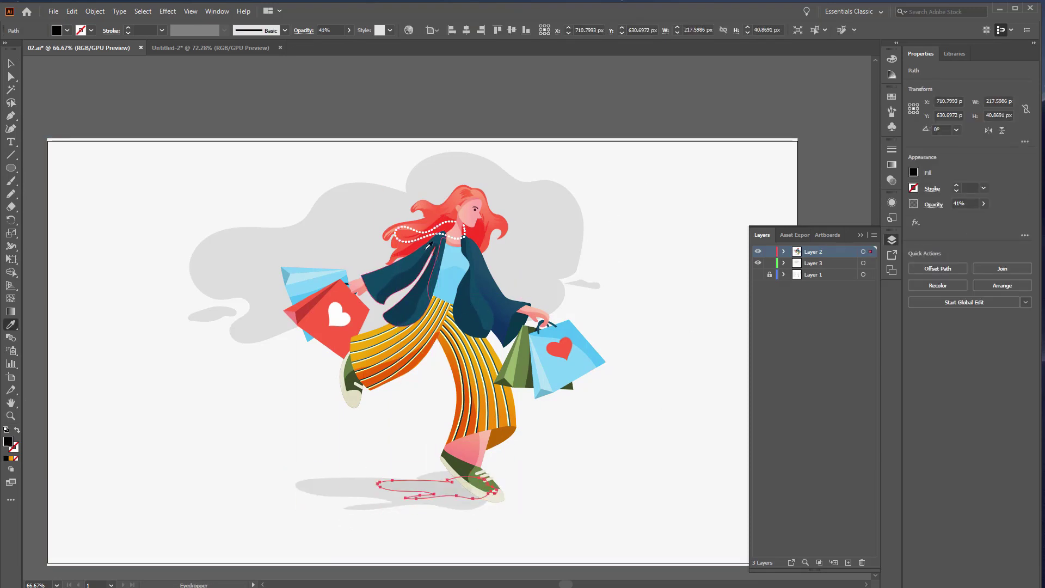
key("v")
left_click(669, 140)
- Lock Layer 3 and the background rectangle, then hide the Layers panel
scroll(641, 238, "down", 3)
left_click(770, 263)
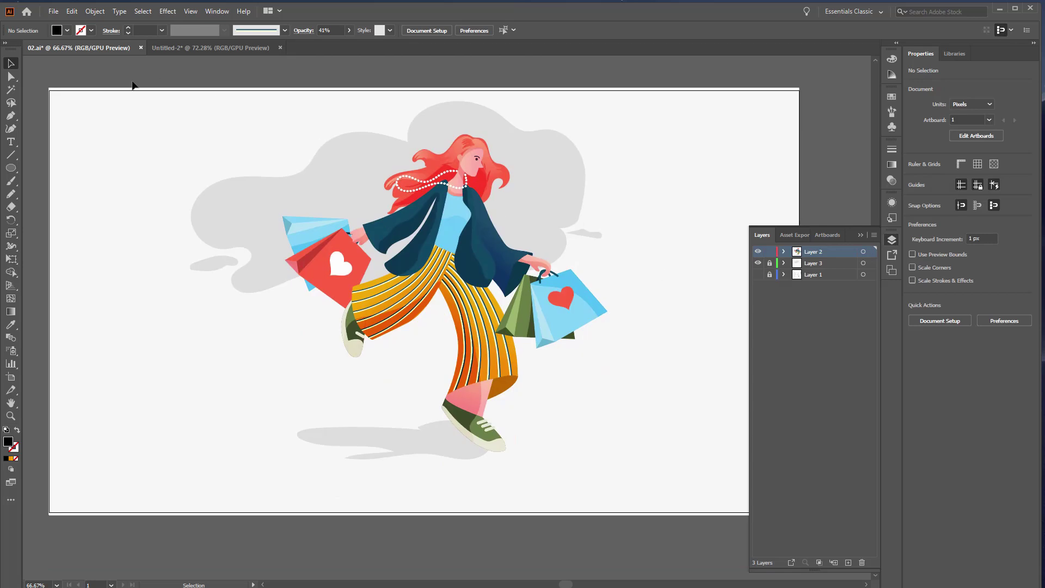
key("ctrl+a")
left_click(769, 286)
left_click(156, 101)
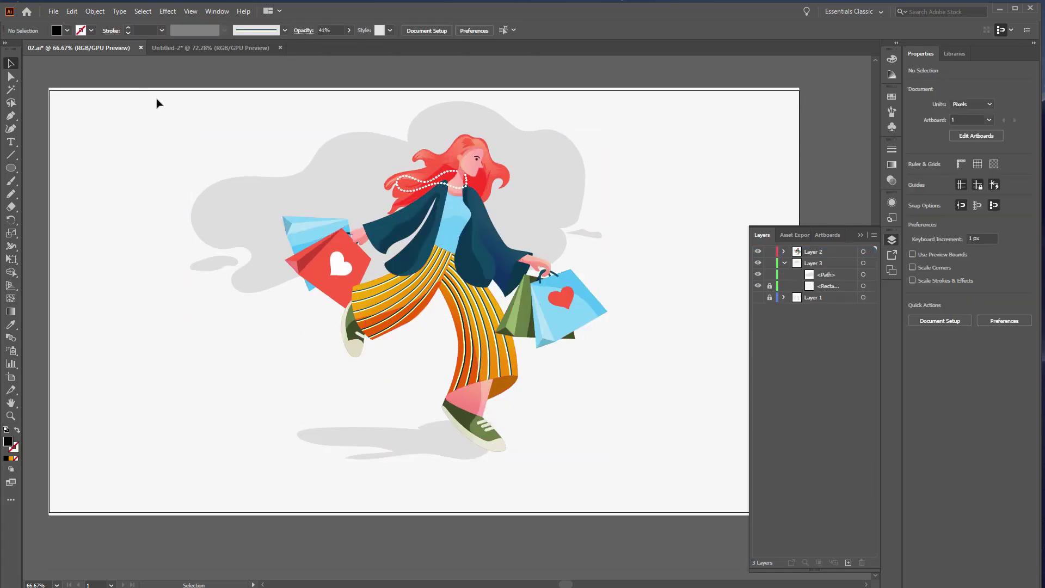
left_click_drag(585, 201, 569, 242)
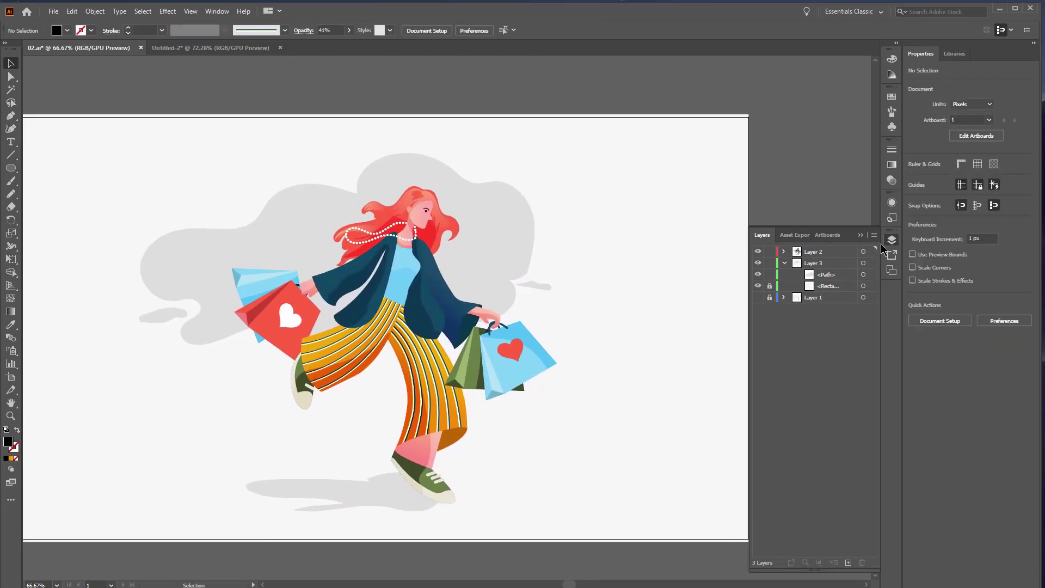
key("F7")
left_click_drag(658, 235, 711, 208)
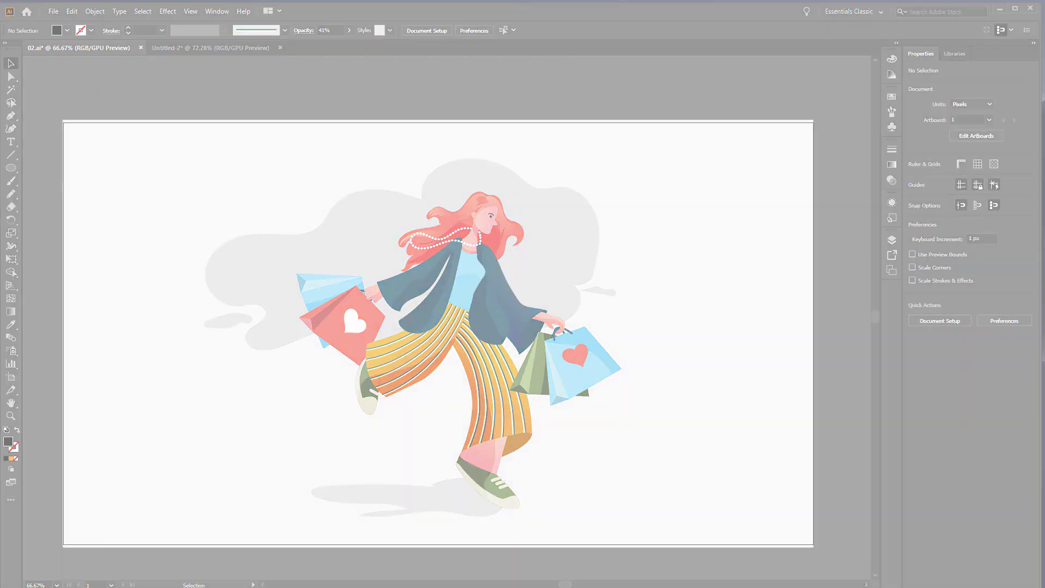